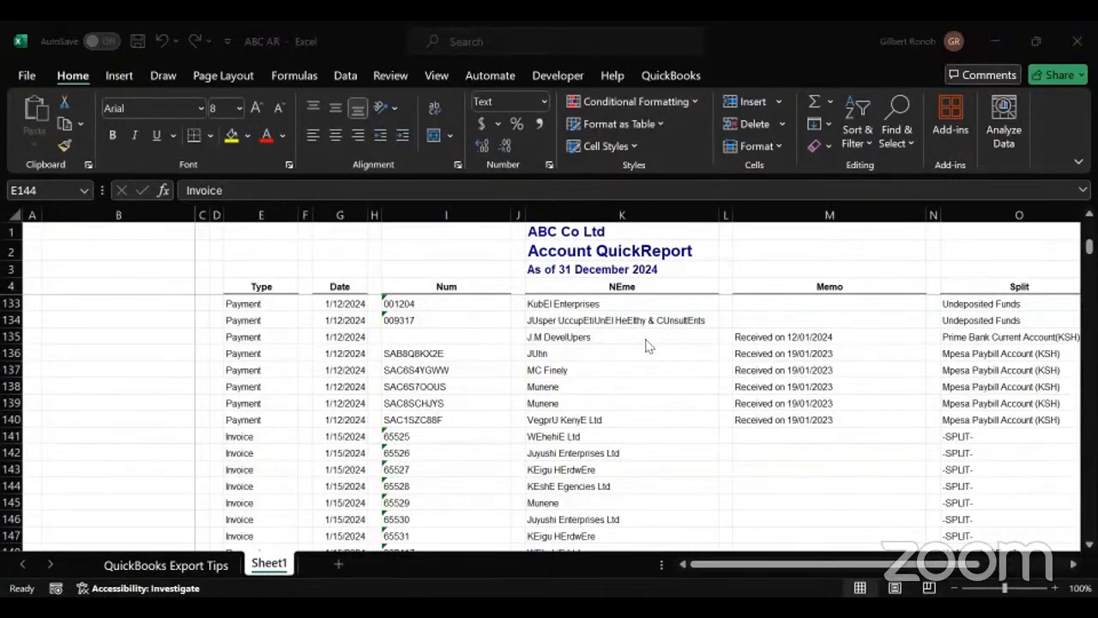
left_click(607, 397)
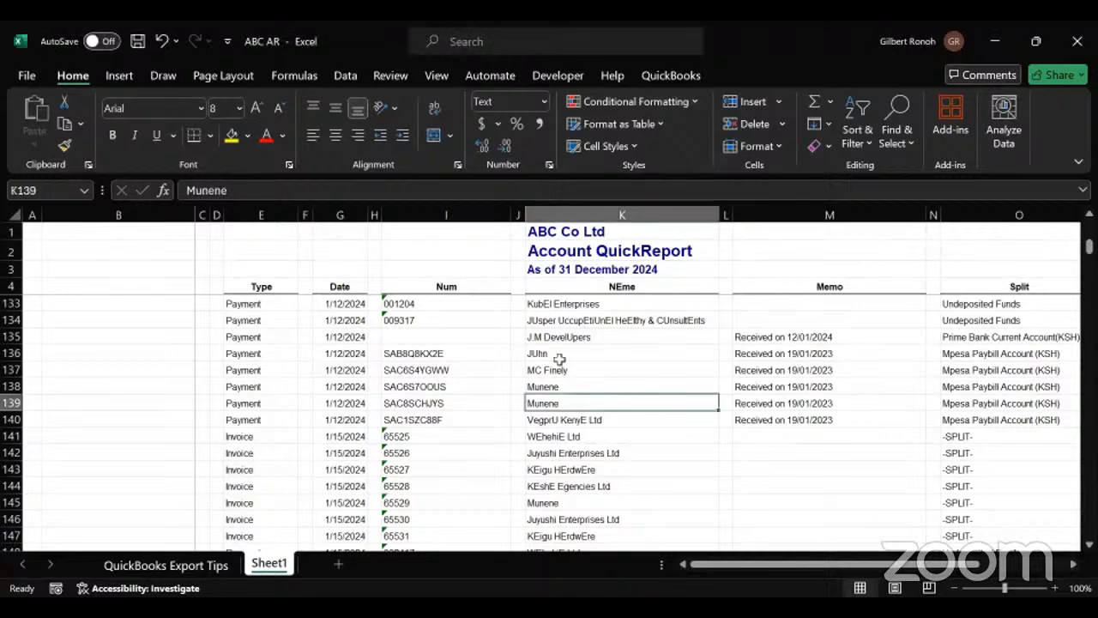
left_click(277, 282)
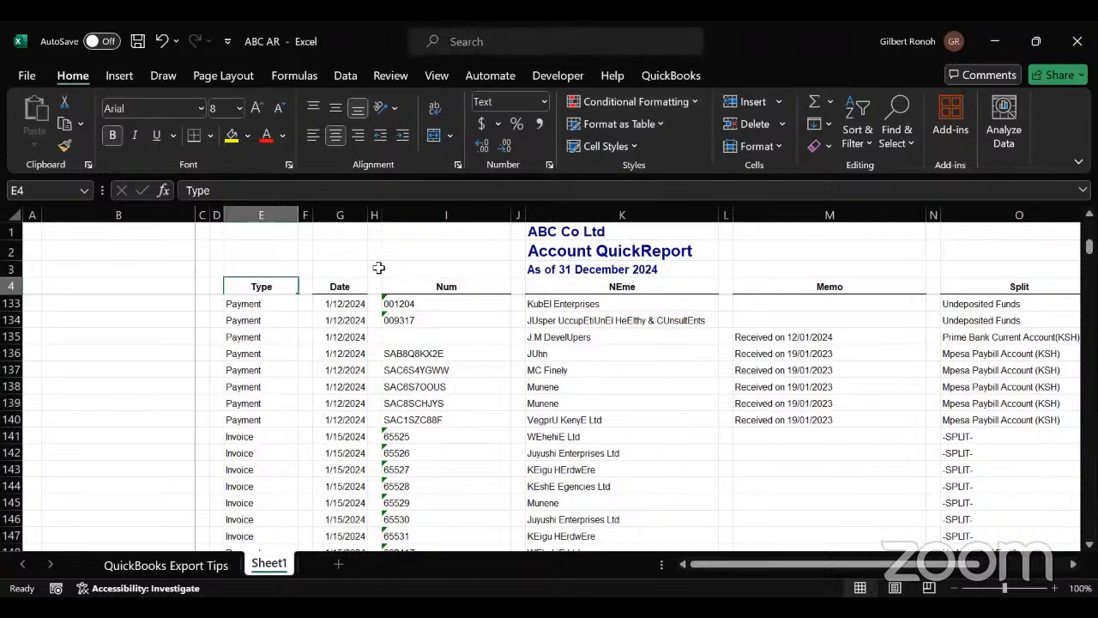
left_click(437, 333)
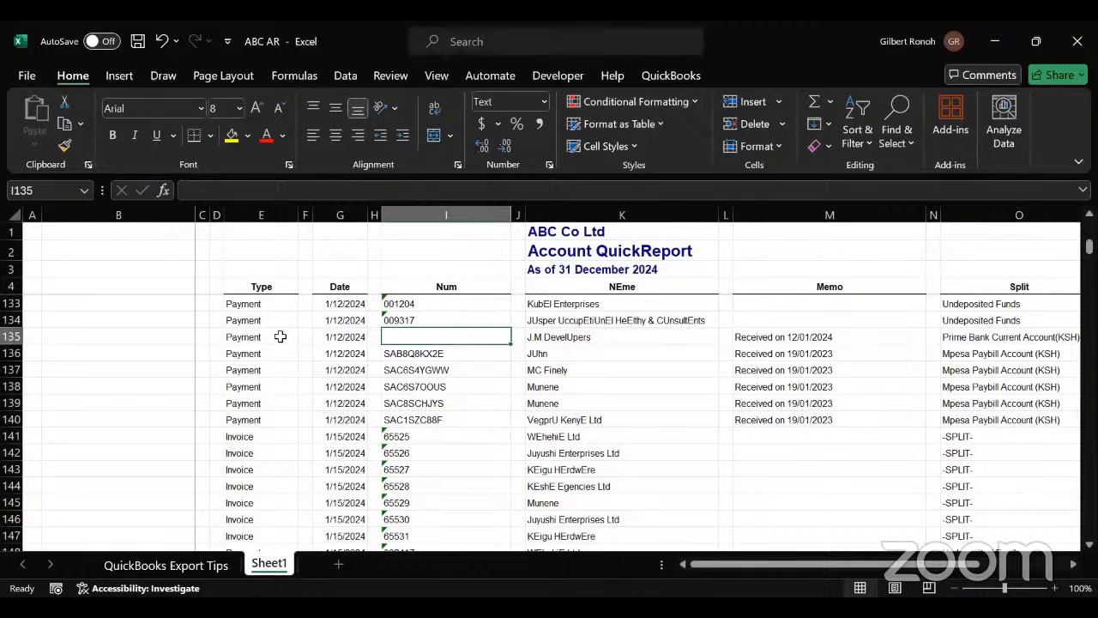
- Select only the blank cells in header row 4 using Go To Special with the Blanks option
left_click(11, 286)
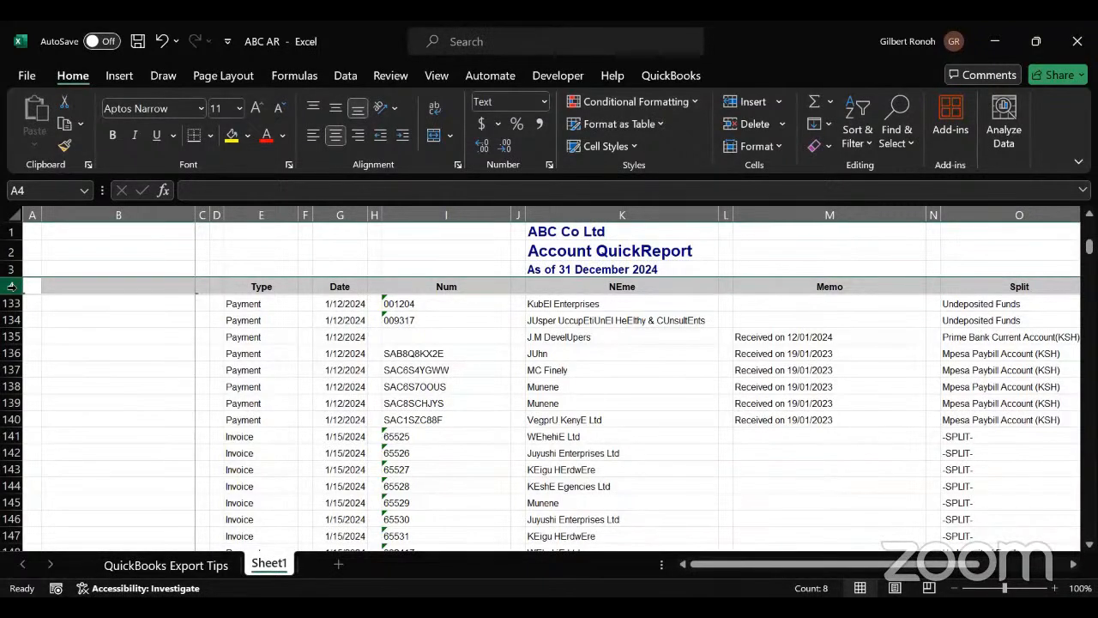
key("ctrl+g")
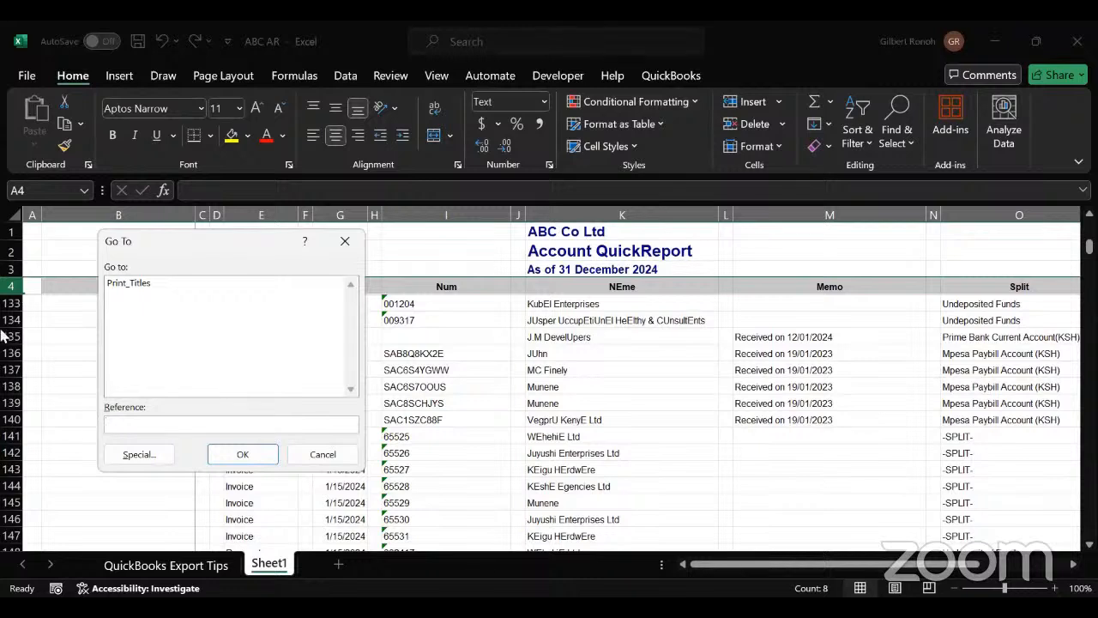
left_click(128, 459)
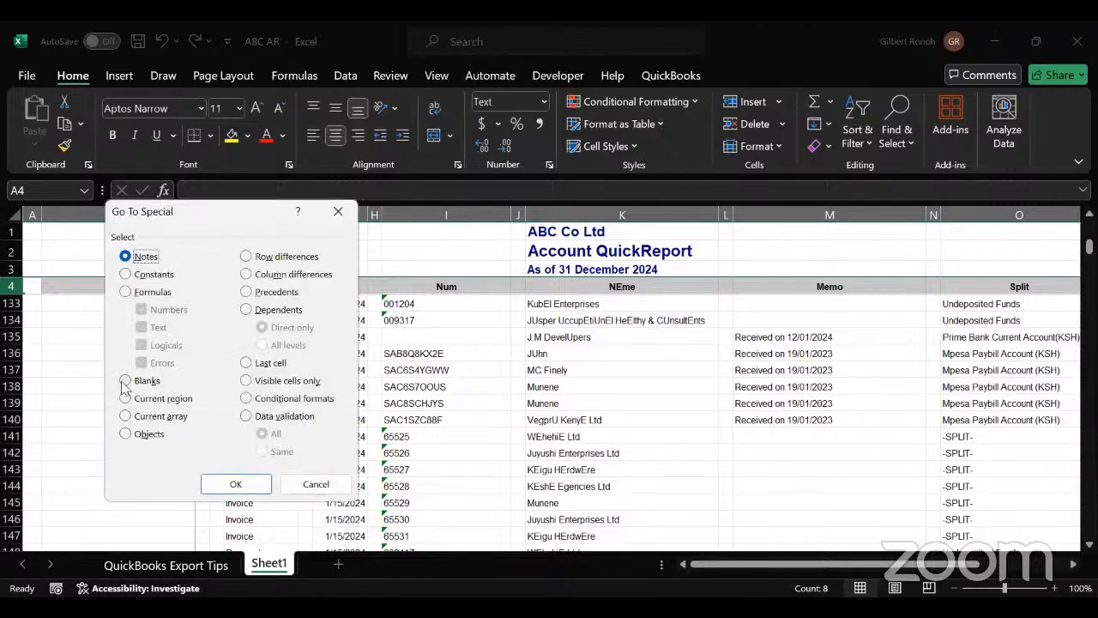
left_click(126, 381)
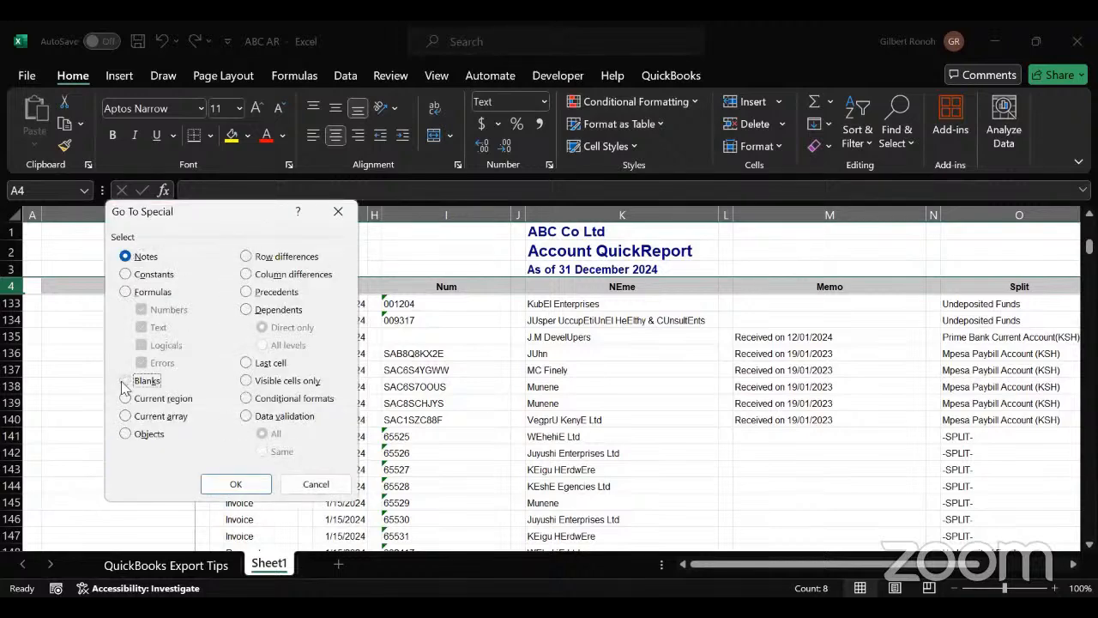
left_click(218, 484)
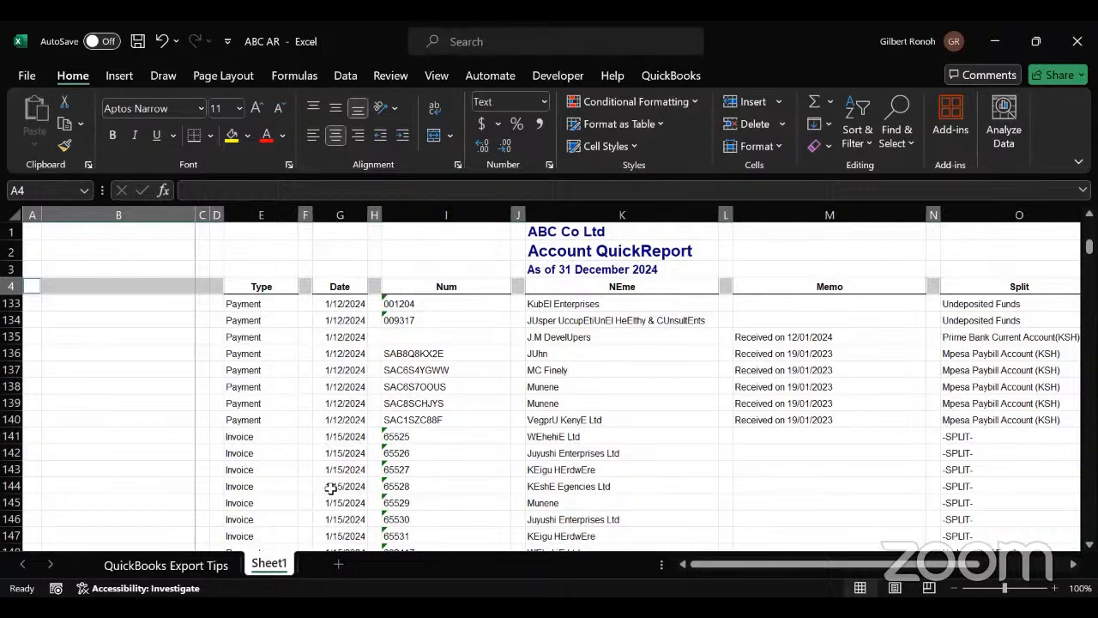
- Delete the entire columns containing the selected blank header cells
key("ctrl+minus")
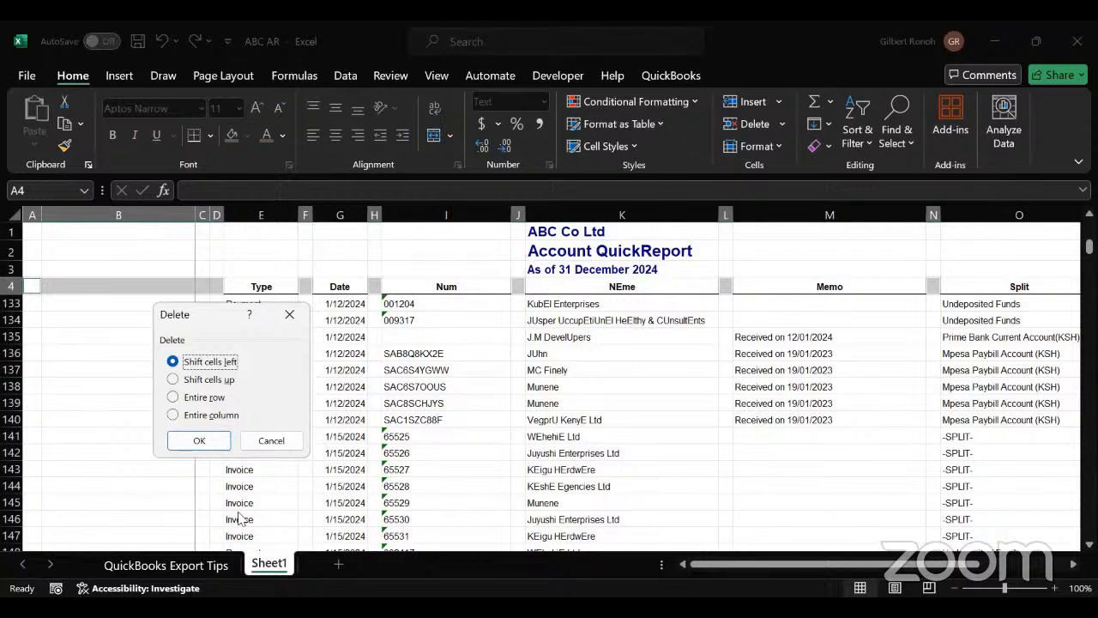
key("Down")
key("Down")
key("Down")
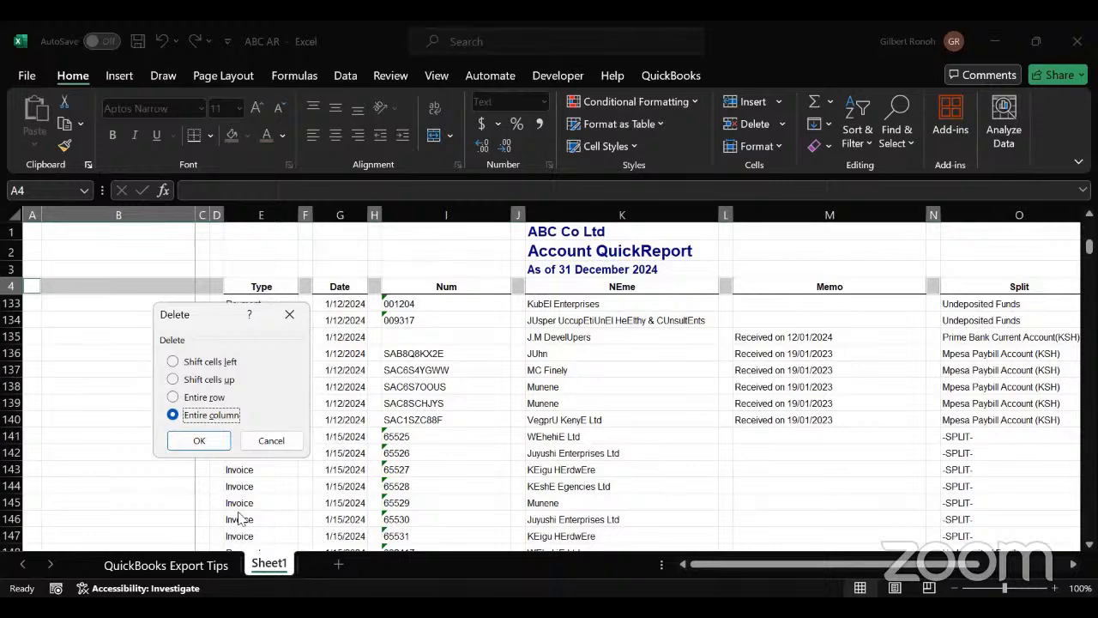
key("Return")
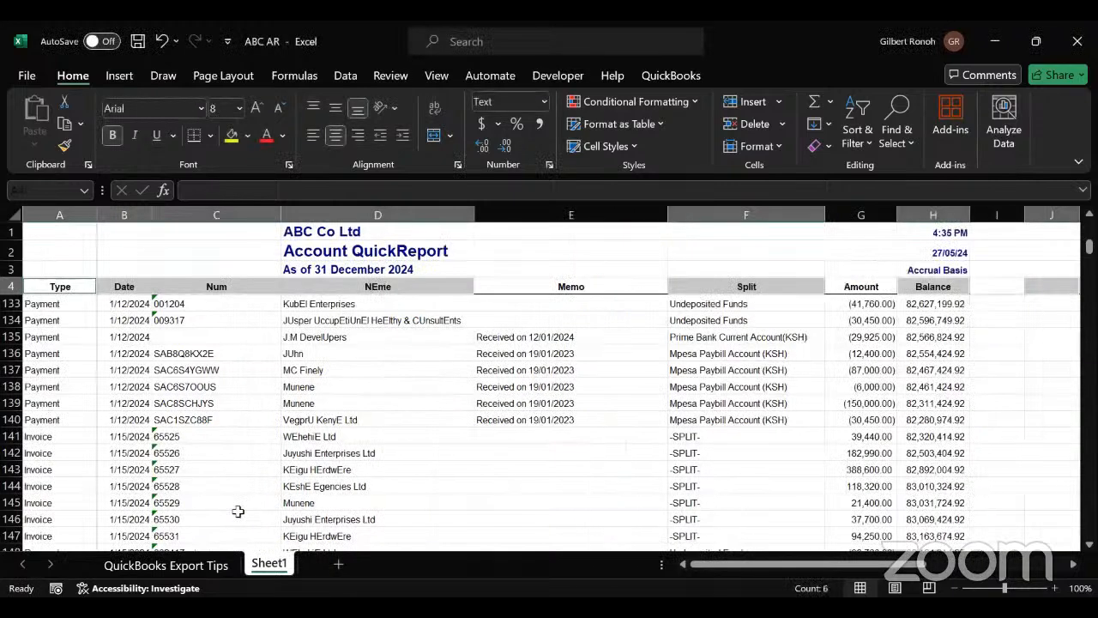
left_click(462, 400)
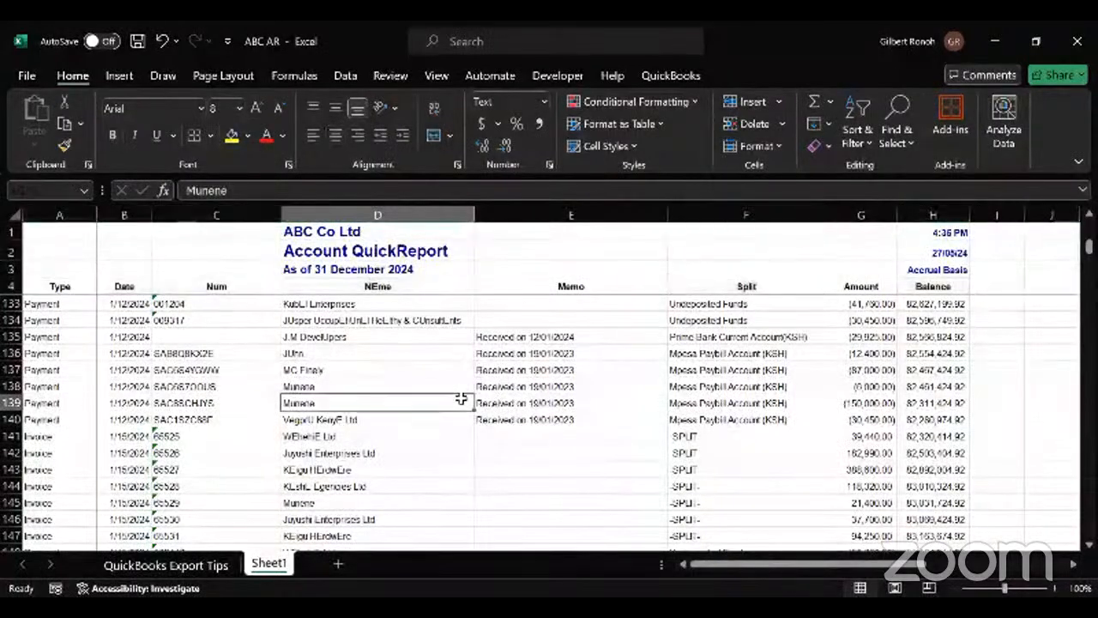
left_click(559, 385)
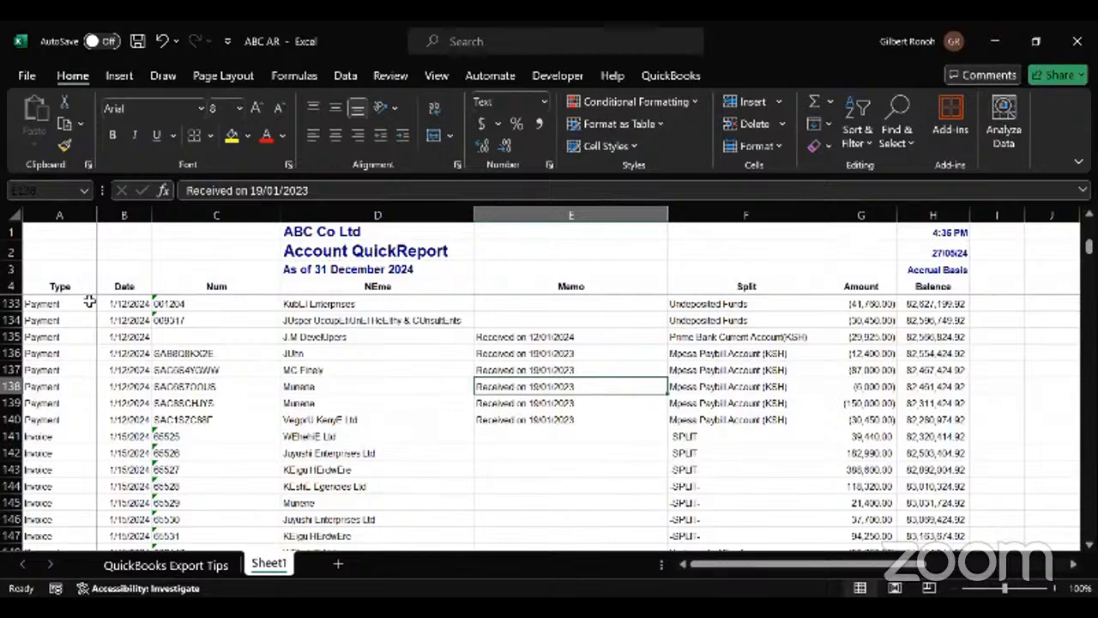
left_click(88, 302)
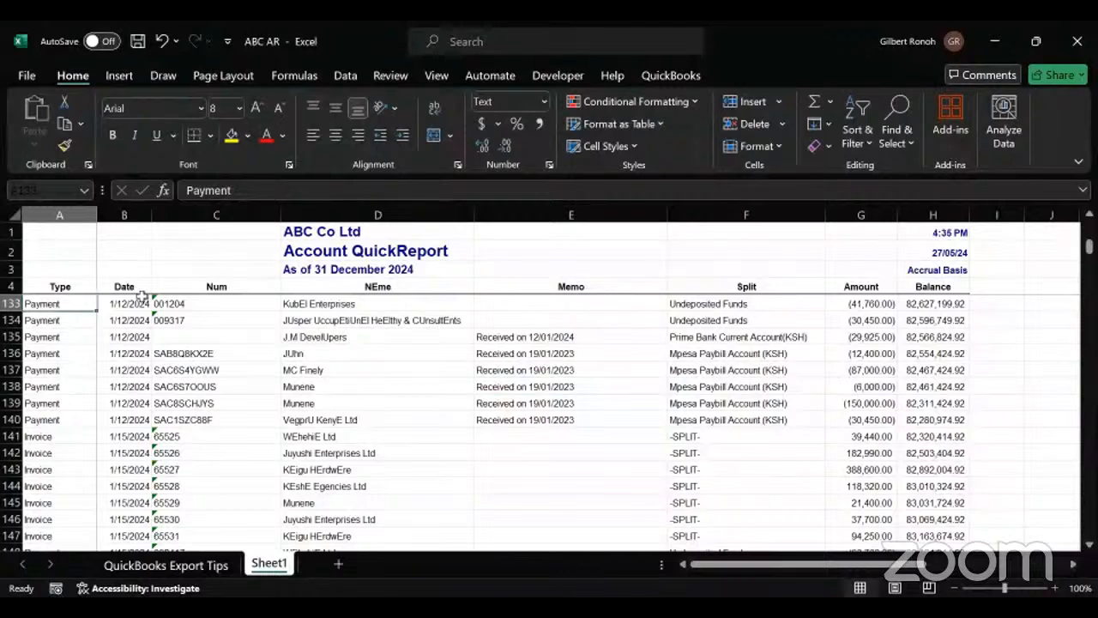
left_click_drag(431, 304, 517, 336)
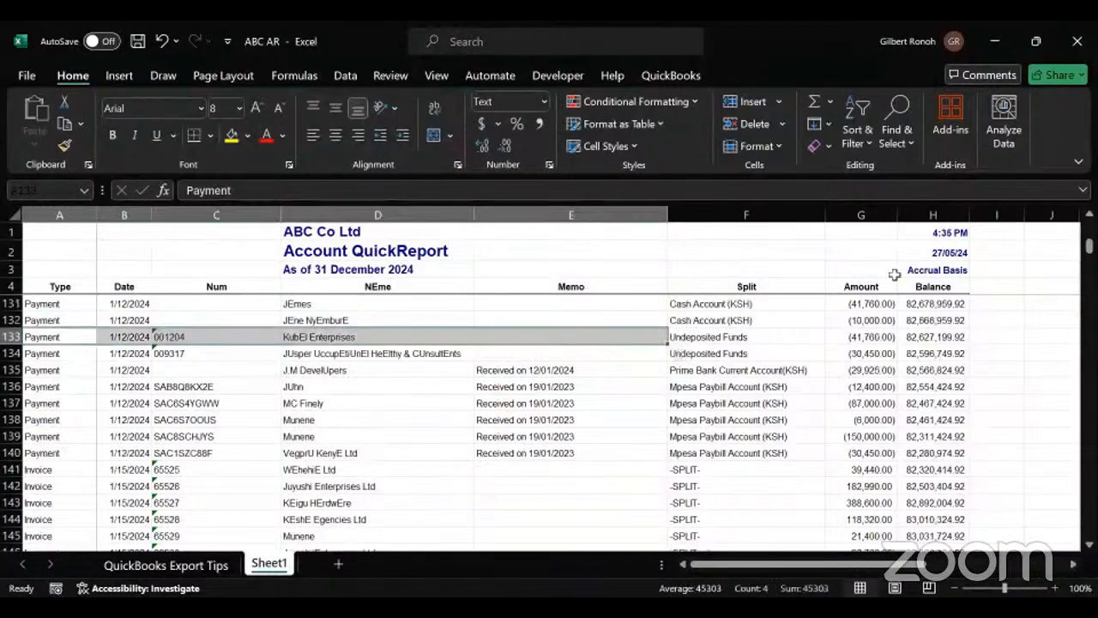
- Set the opening balance in cell H5 to 0 and check the recalculated running balance formulas below it
left_click_drag(1072, 262, 1072, 215)
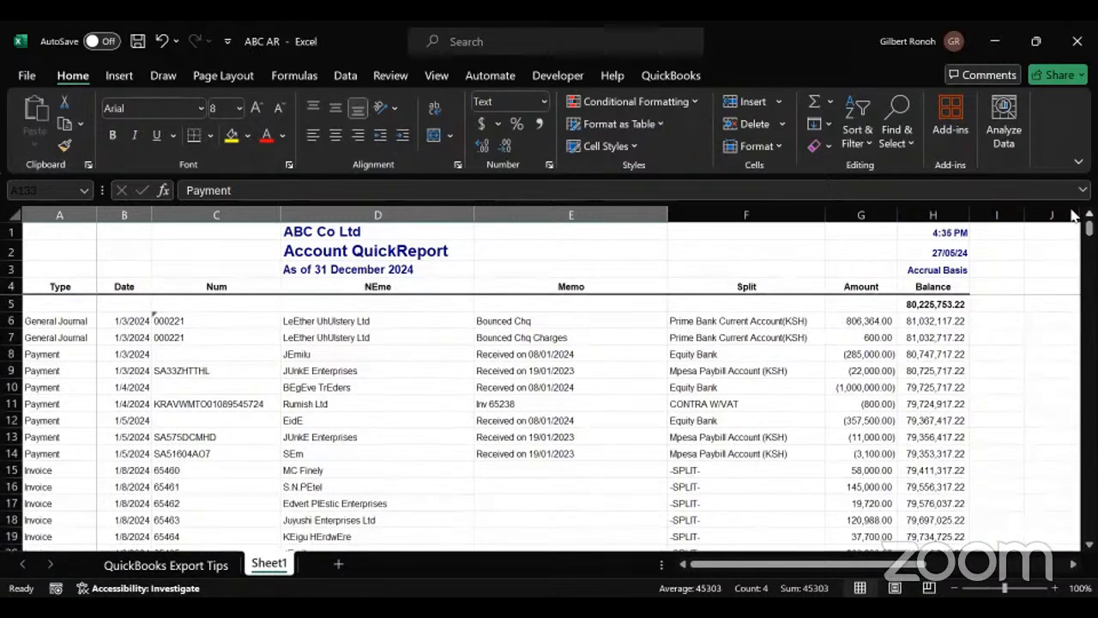
left_click(554, 340)
left_click(914, 305)
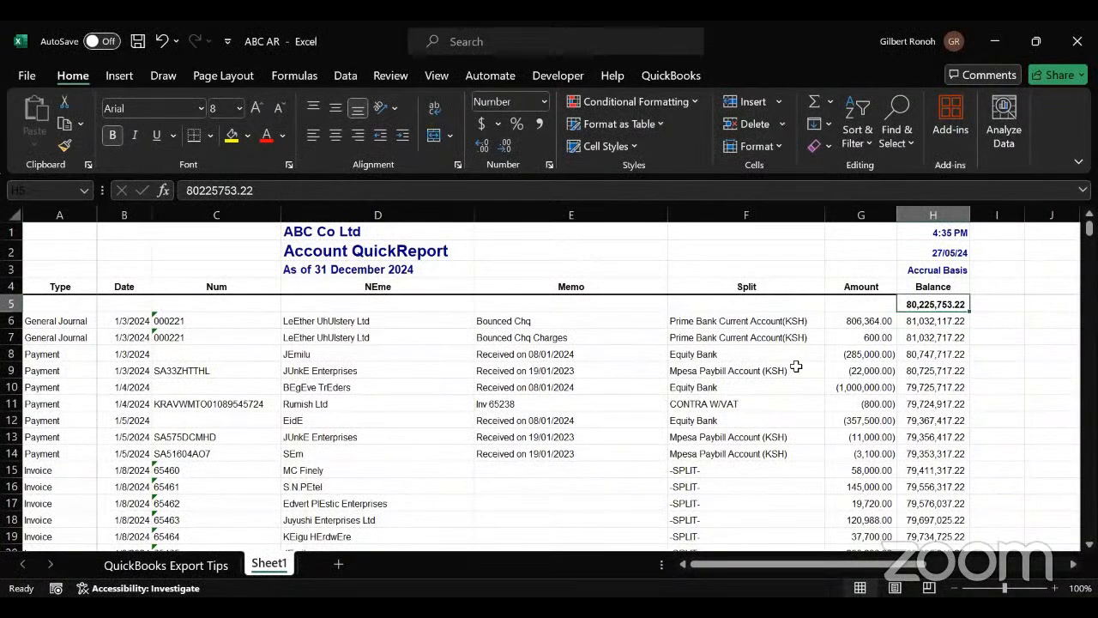
type("0")
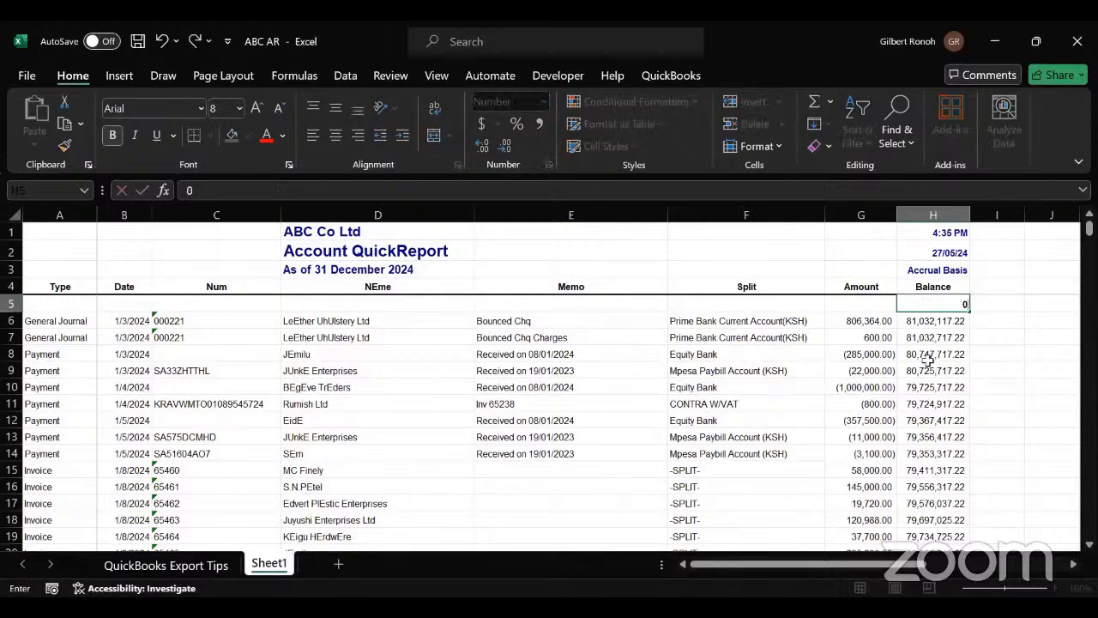
key("Return")
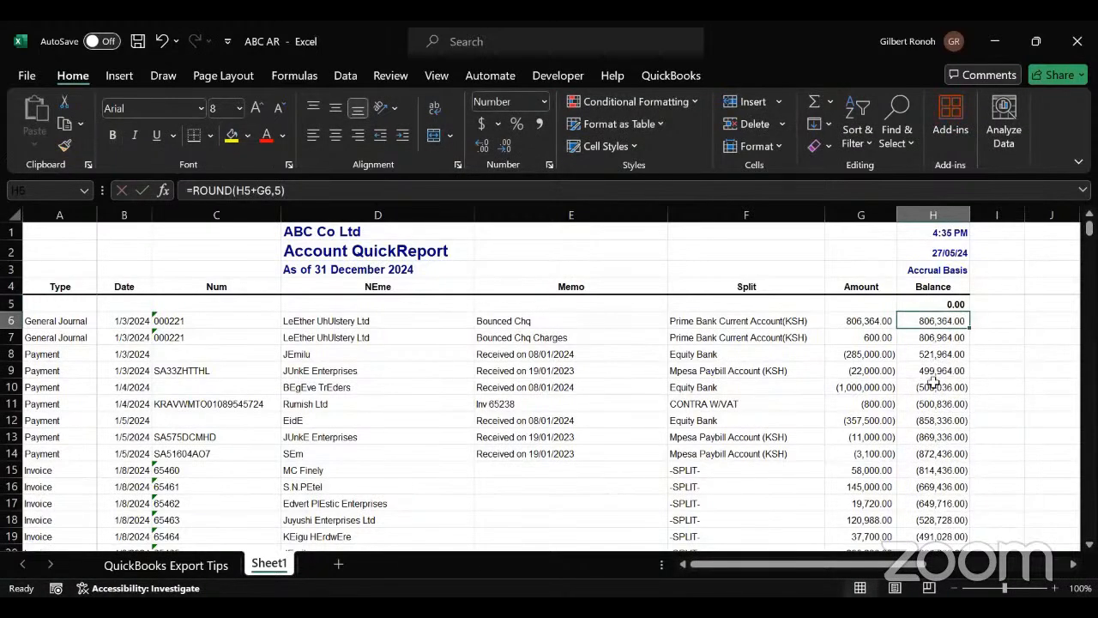
left_click(933, 385)
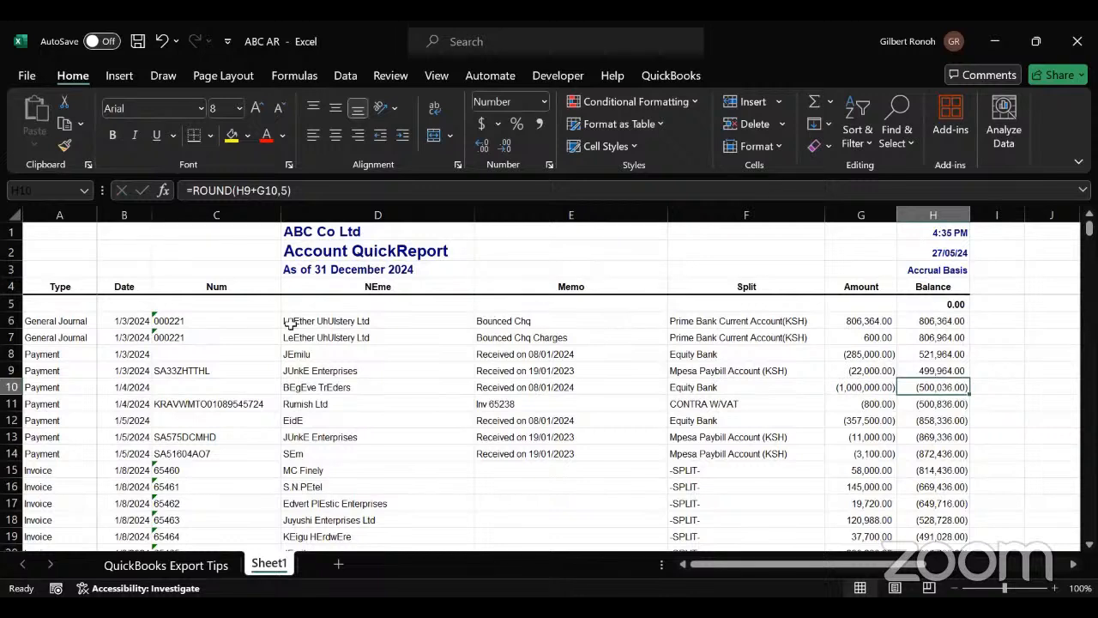
- Delete opening balance row 5 and replace the broken reference in H5, making its formula =ROUND(0+G5,5)
left_click(24, 303)
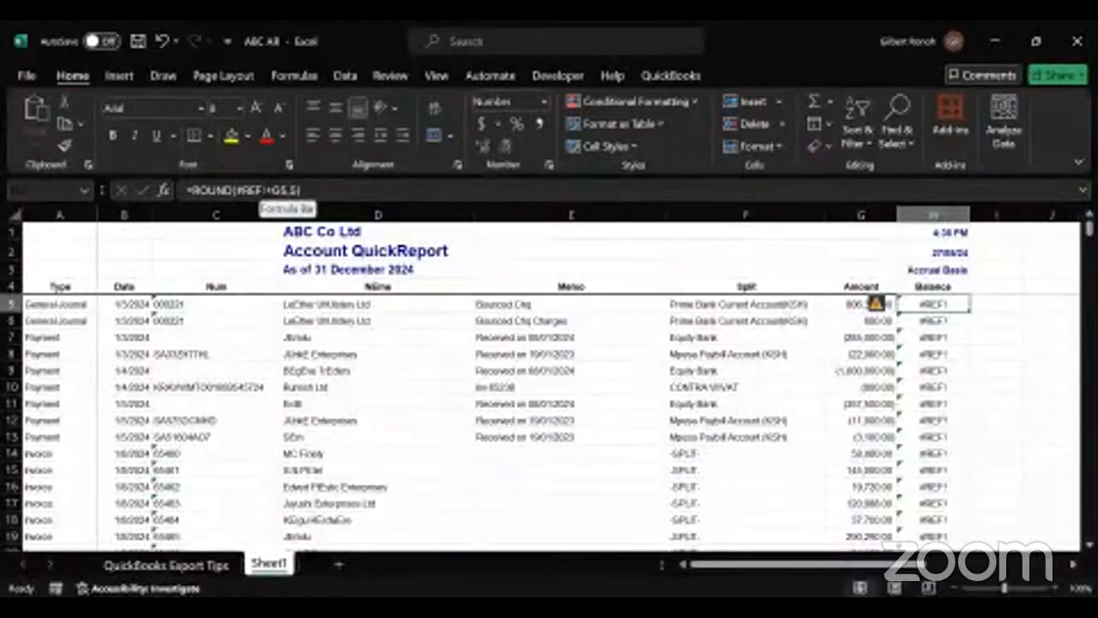
left_click(266, 190)
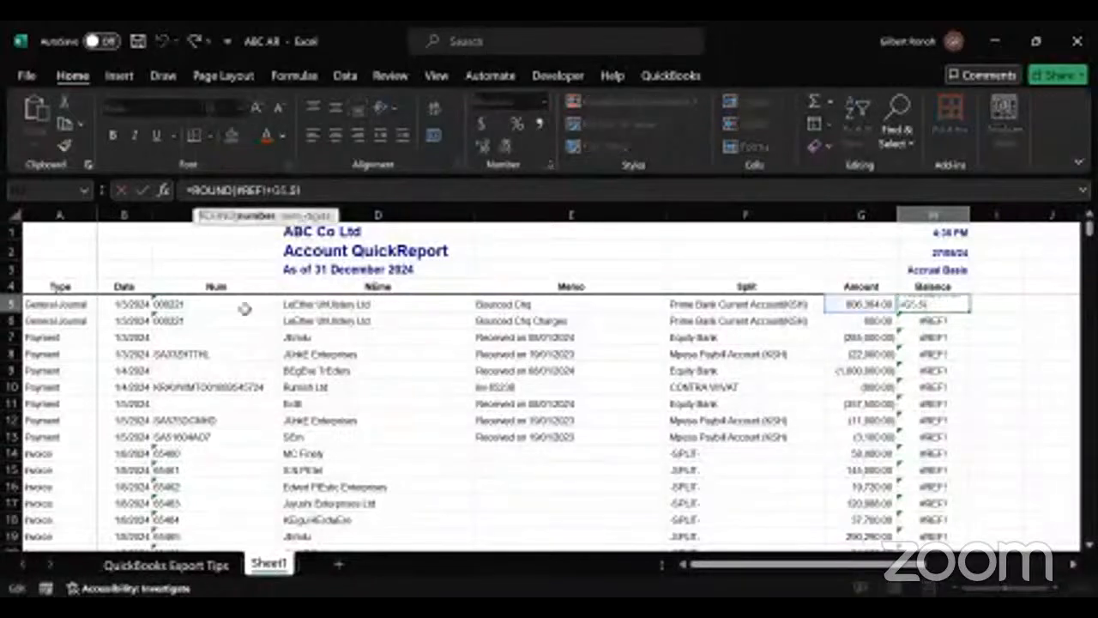
key("BackSpace")
type("+")
key("Left")
key("BackSpace")
key("BackSpace")
key("BackSpace")
key("BackSpace")
key("BackSpace")
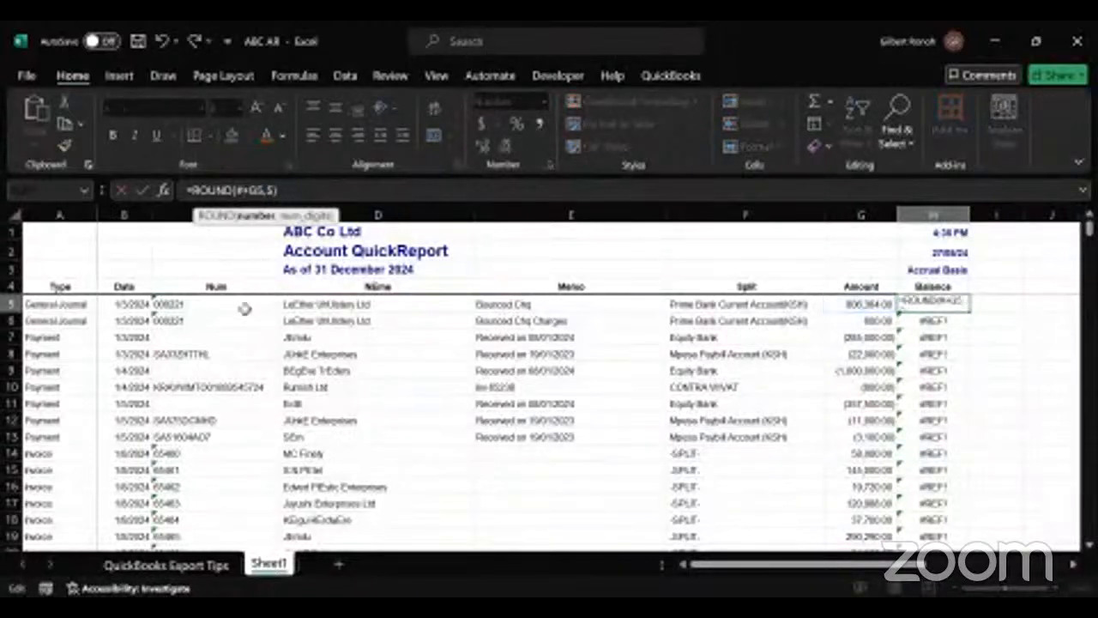
type("0")
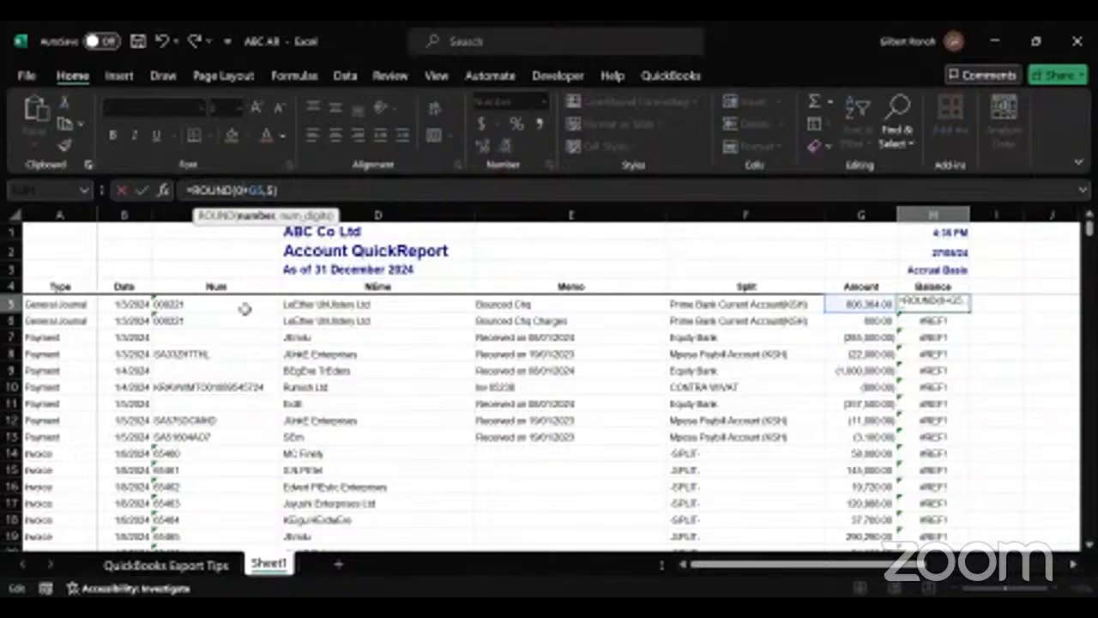
key("Return")
left_click(586, 532)
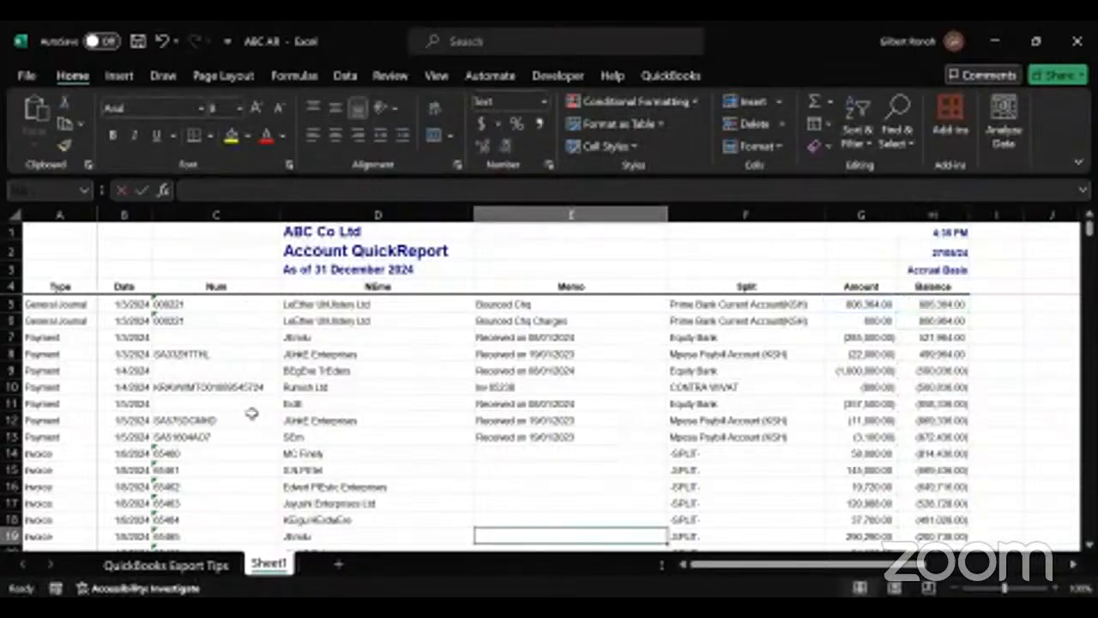
left_click(65, 307)
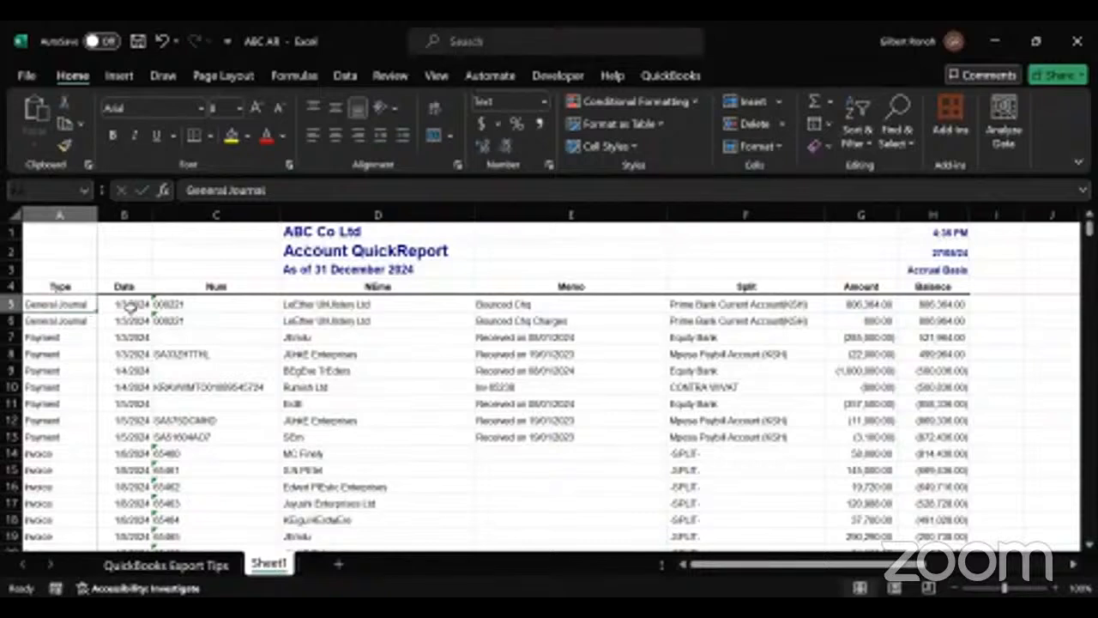
left_click(925, 304, "shift")
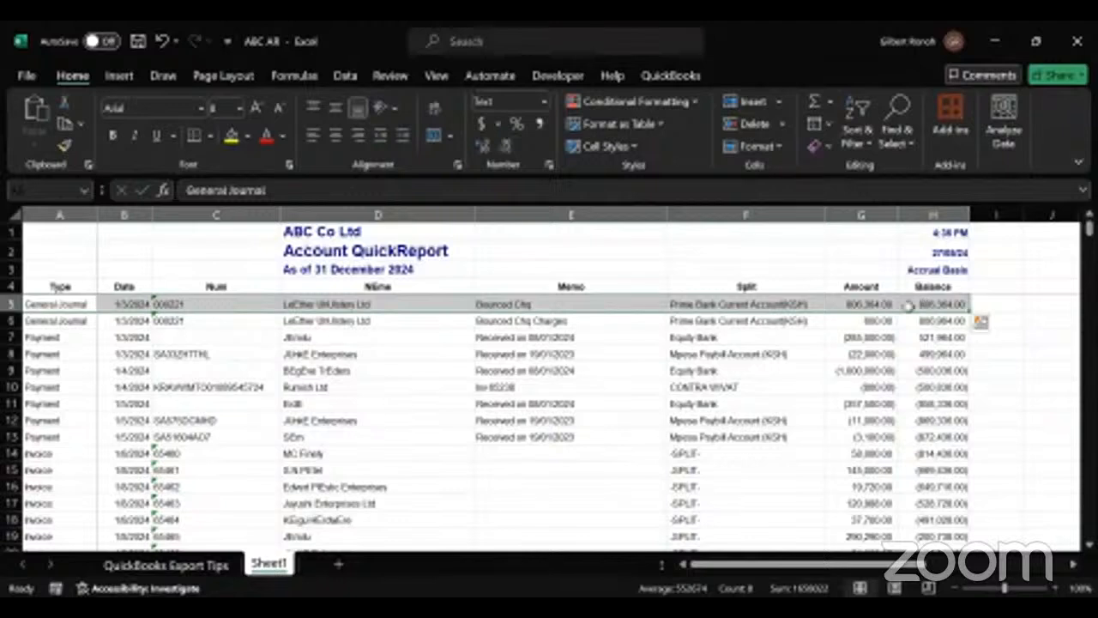
key("ctrl+Down")
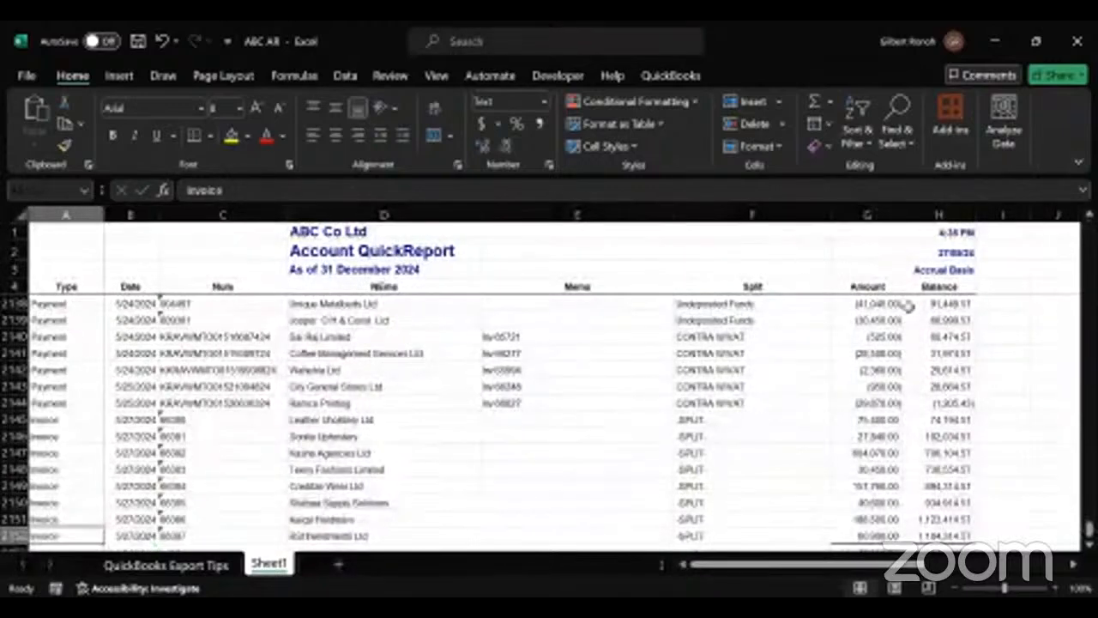
key("Up")
key("Up")
key("Up")
key("Up")
key("Up")
key("Up")
key("Up")
key("Up")
key("Up")
key("Up")
key("Up")
key("Up")
key("Up")
key("Up")
key("Up")
key("Up")
key("Up")
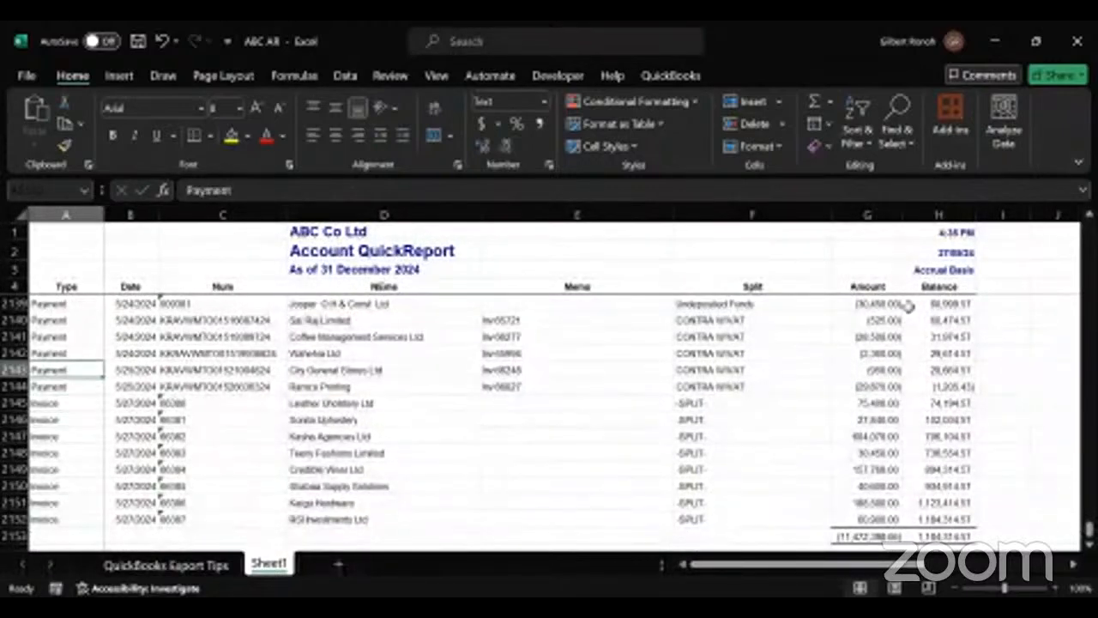
key("Up")
key("Up")
key("Up")
key("Up")
key("Up")
key("Up")
key("Up")
key("Up")
key("Up")
key("Up")
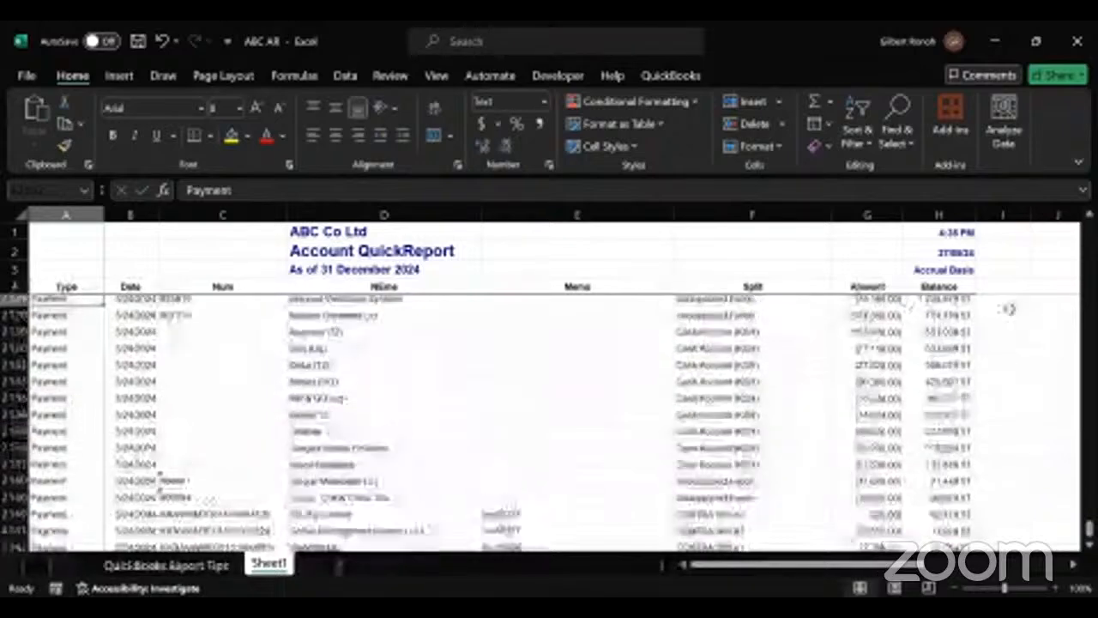
left_click_drag(1090, 527, 1075, 206)
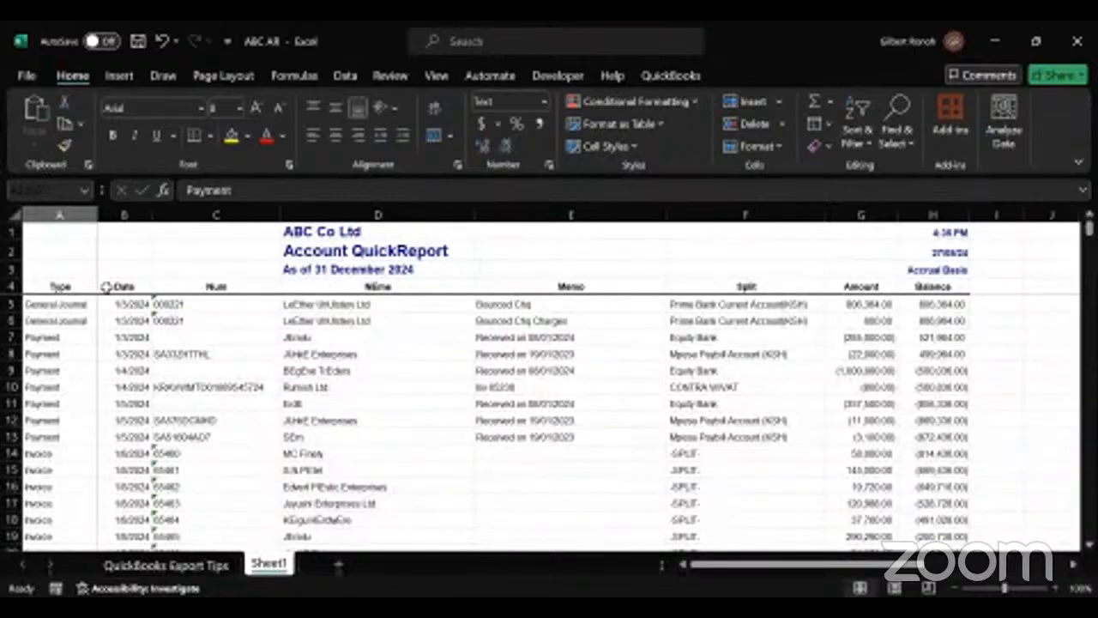
- Apply All Borders to all transaction rows of the report, from A5 through H2152
left_click(65, 300)
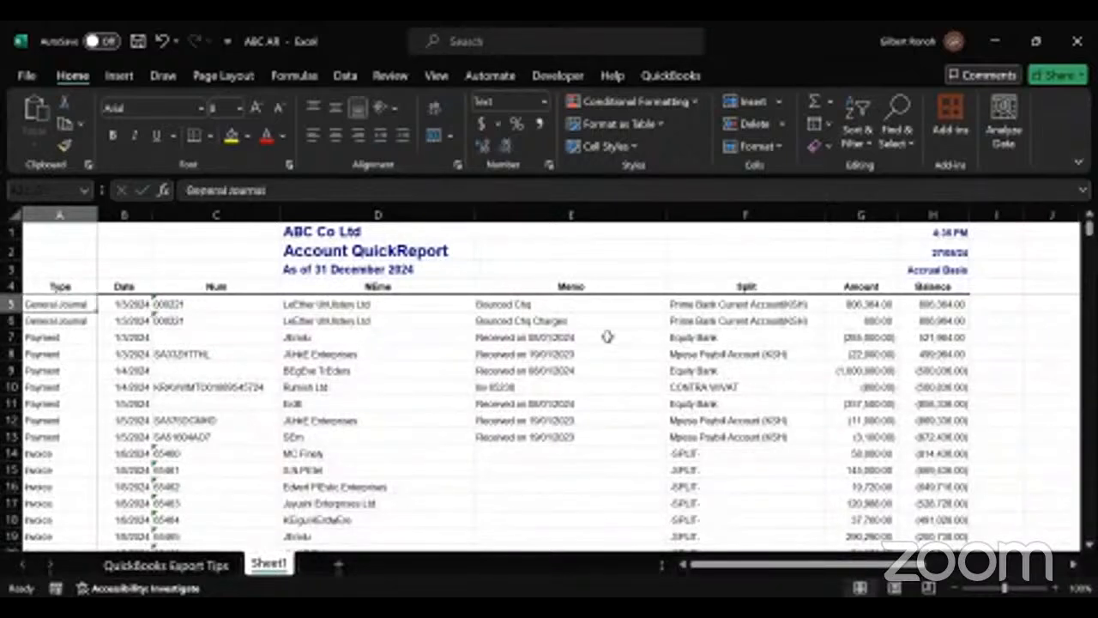
left_click(924, 303, "shift")
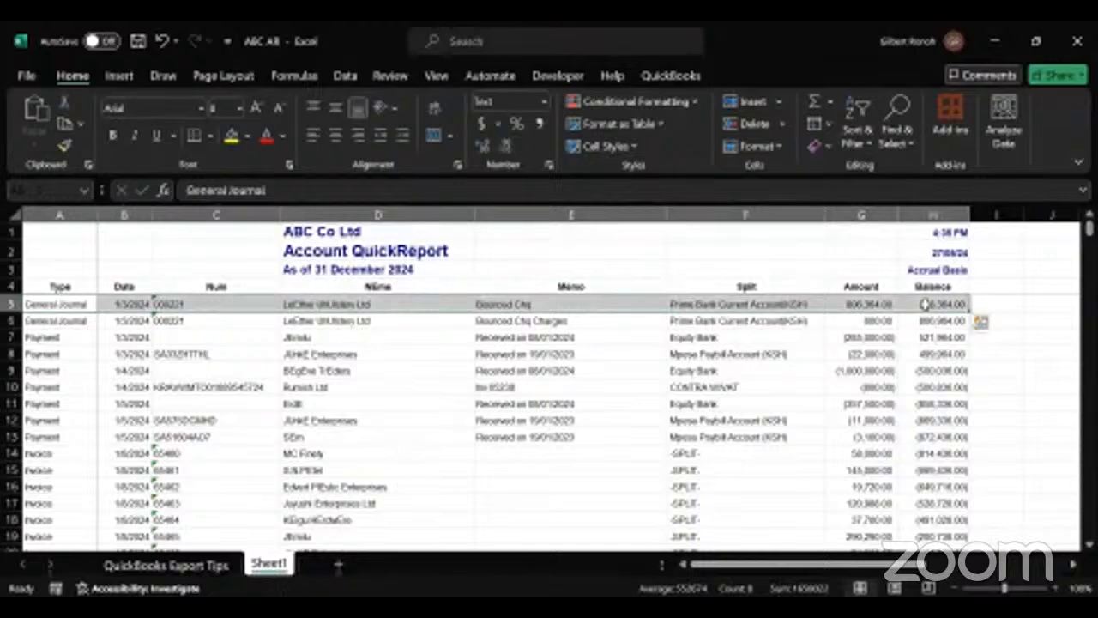
key("ctrl+shift+Down")
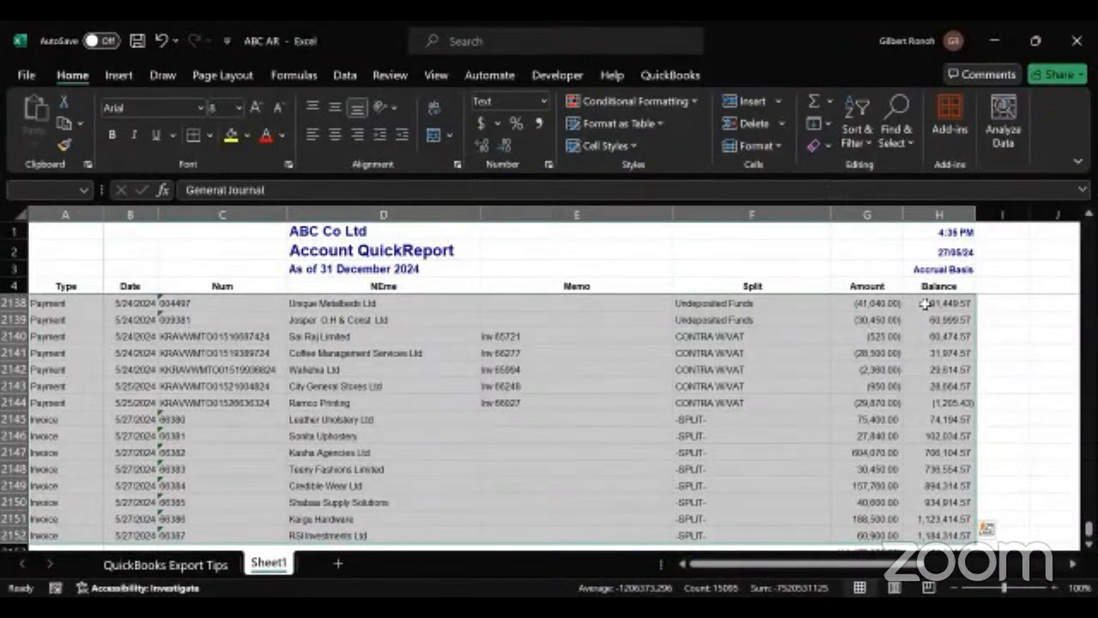
left_click(211, 134)
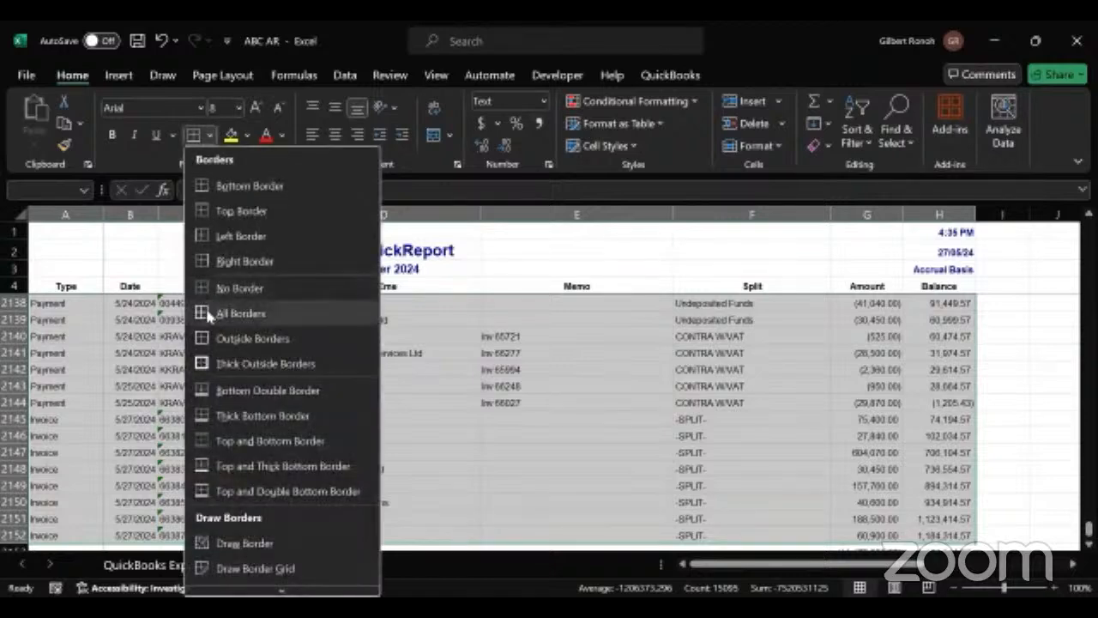
left_click(208, 315)
left_click(522, 420)
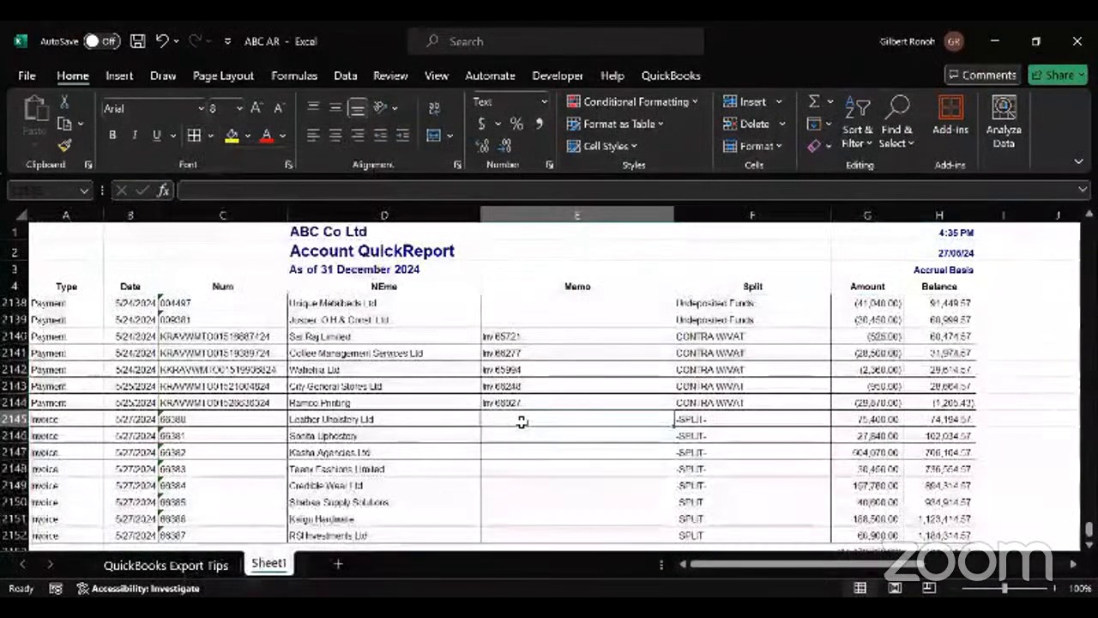
- Review the bordered transaction rows from the end of the report back to its first rows
scroll(522, 421, "up", 3)
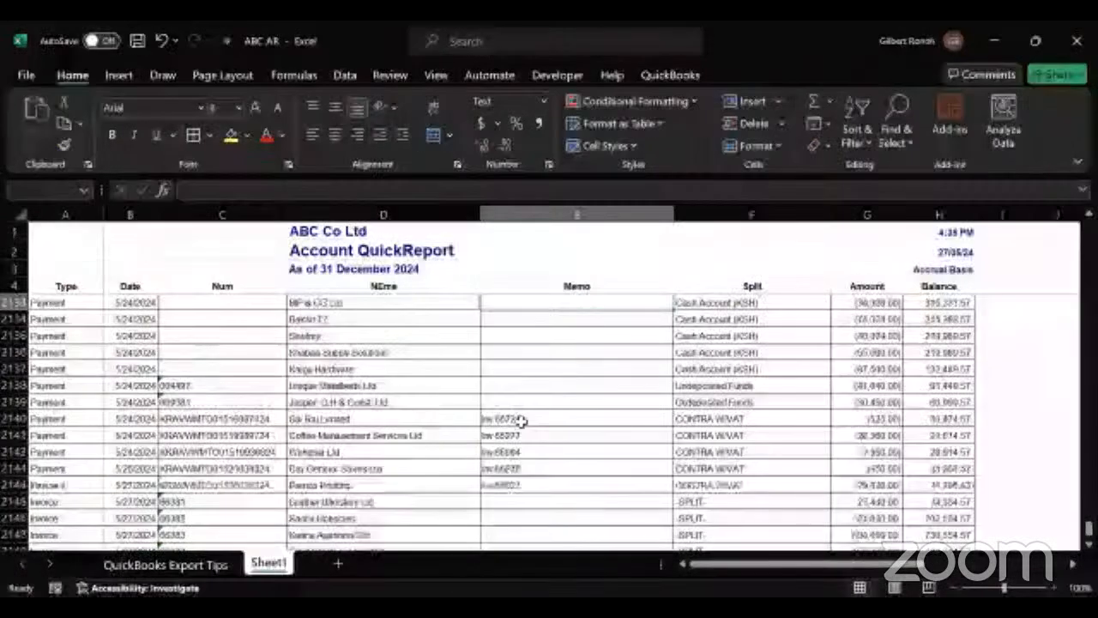
scroll(522, 421, "up", 6)
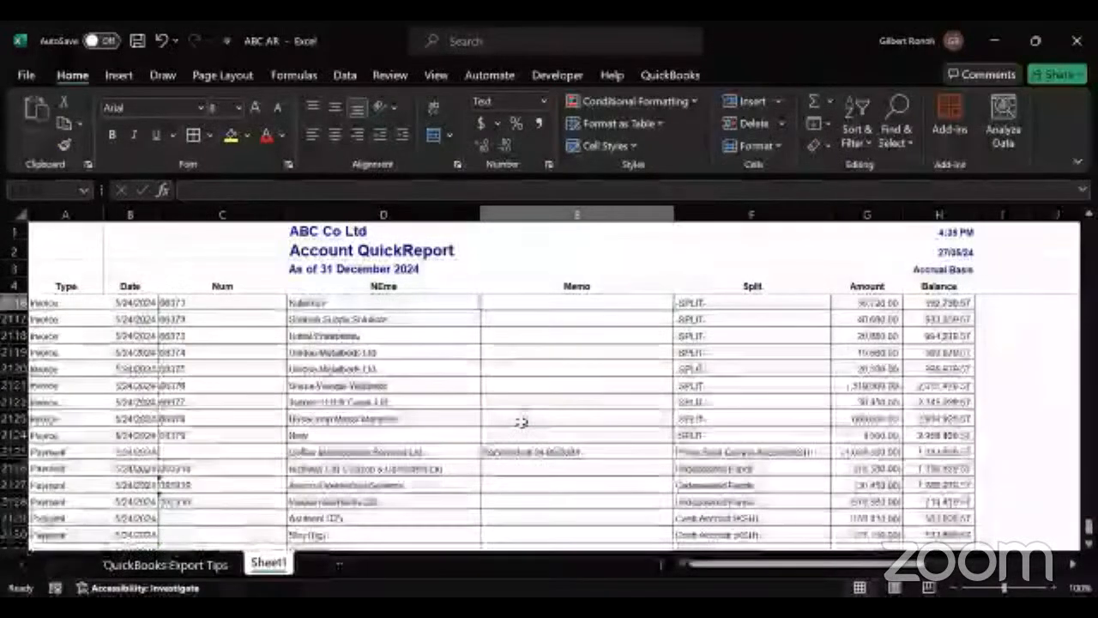
scroll(522, 422, "up", 5)
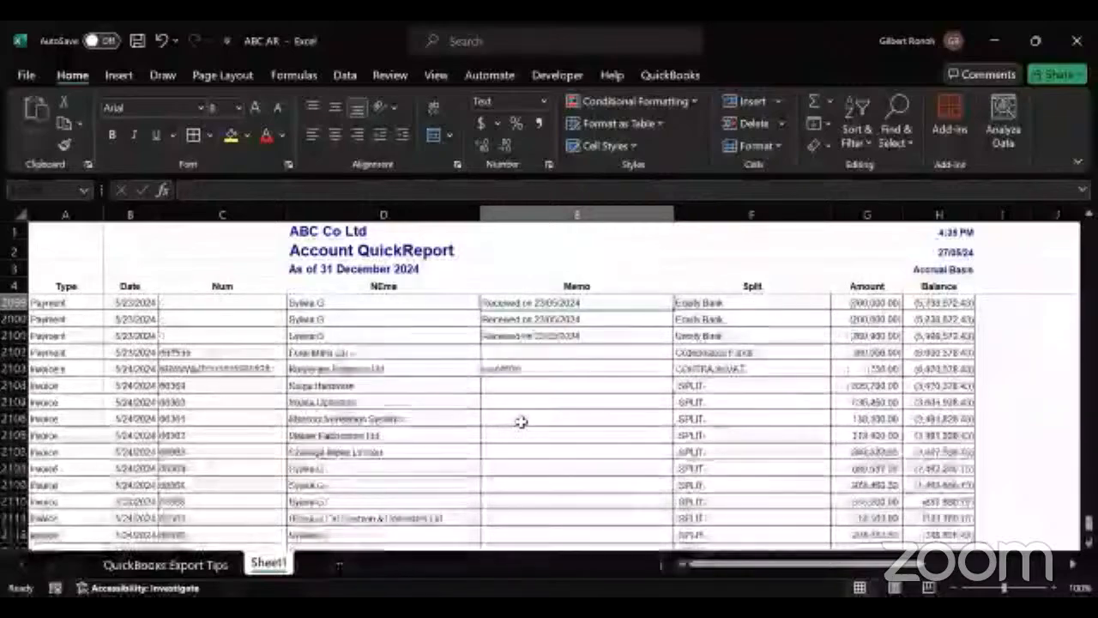
scroll(522, 421, "up", 7)
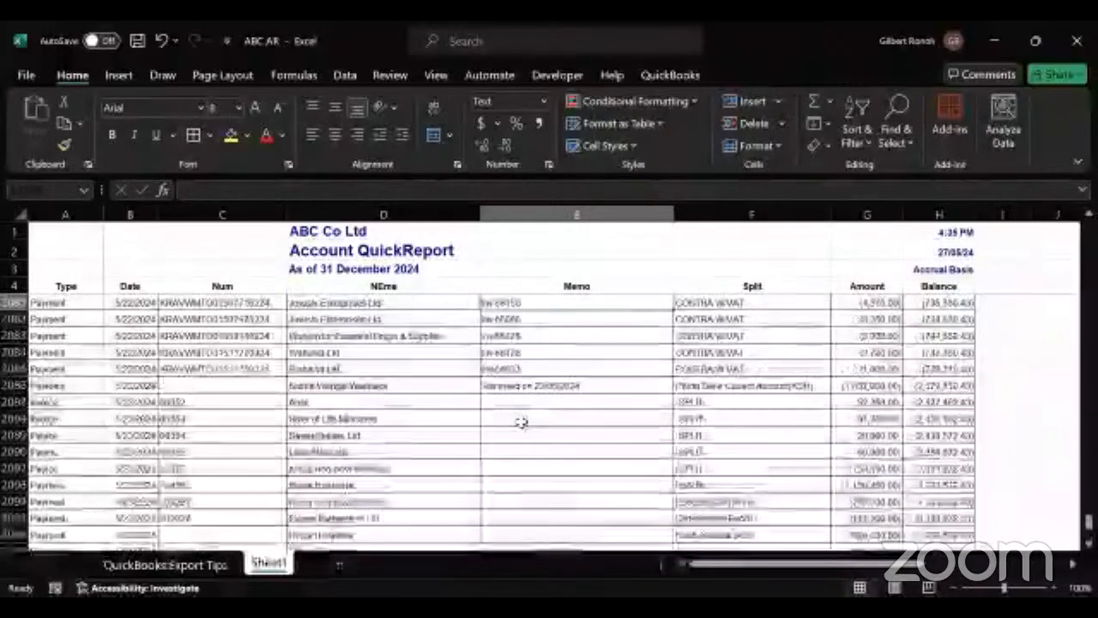
scroll(521, 421, "up", 8)
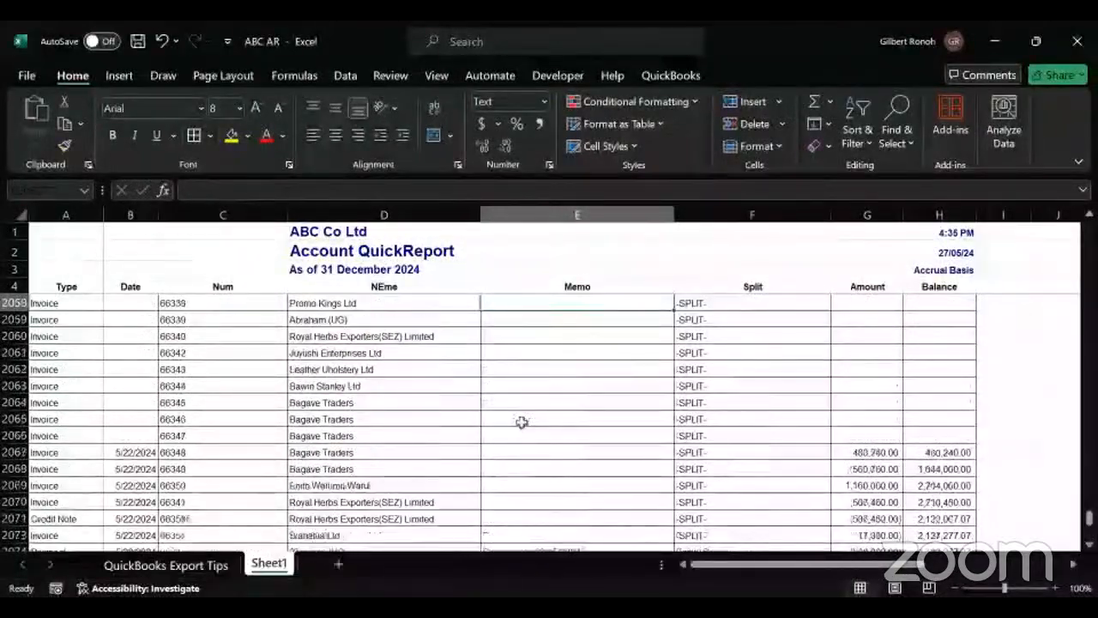
scroll(520, 421, "up", 2)
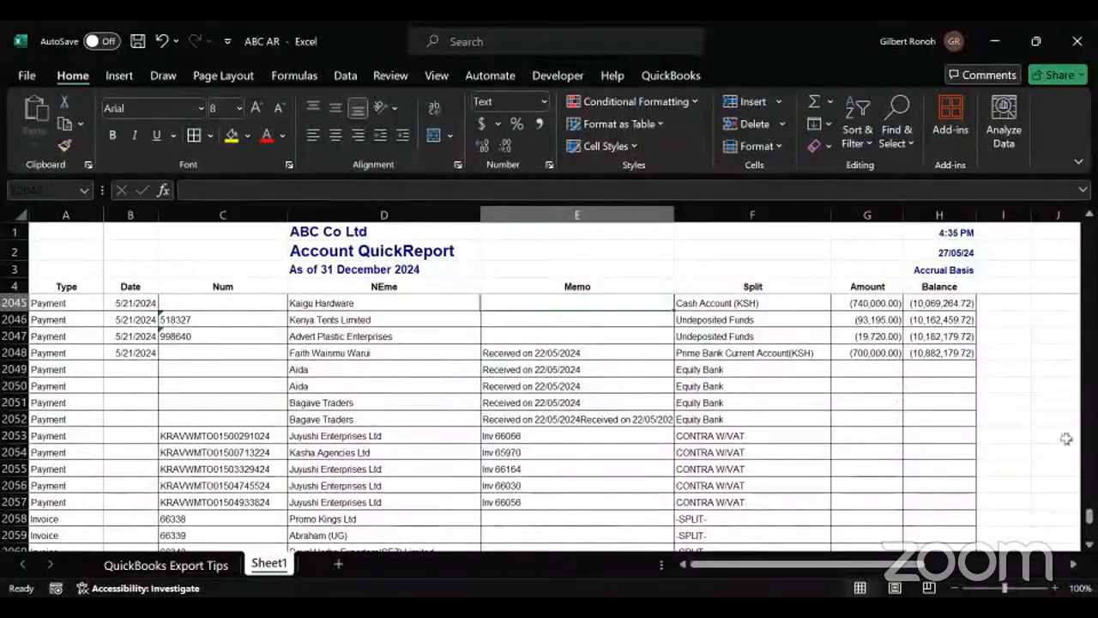
left_click_drag(1087, 517, 1072, 226)
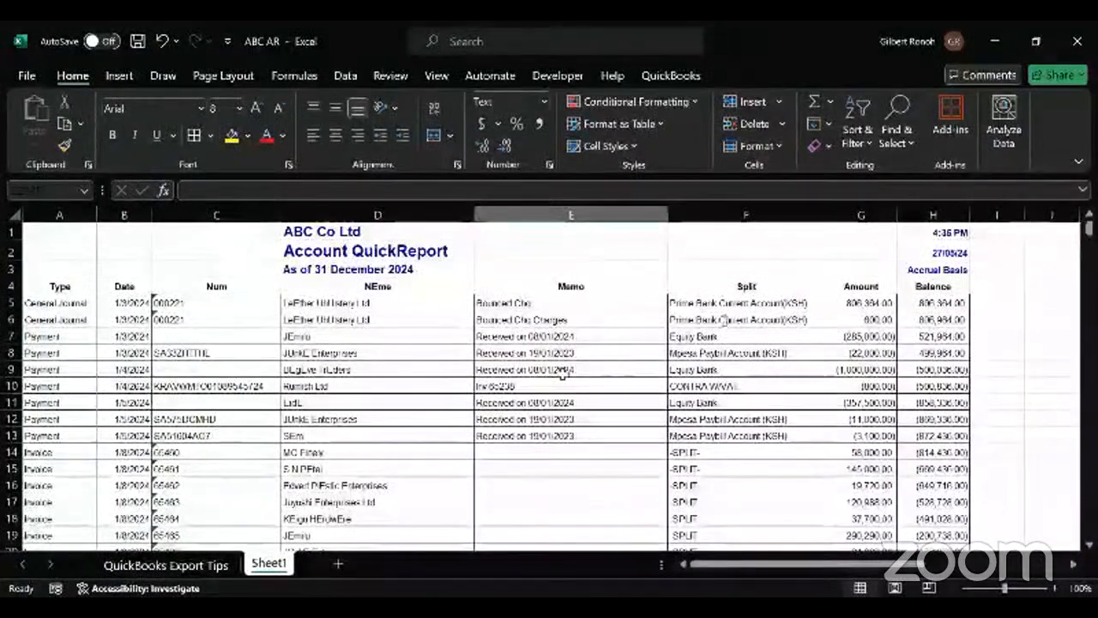
left_click(224, 304)
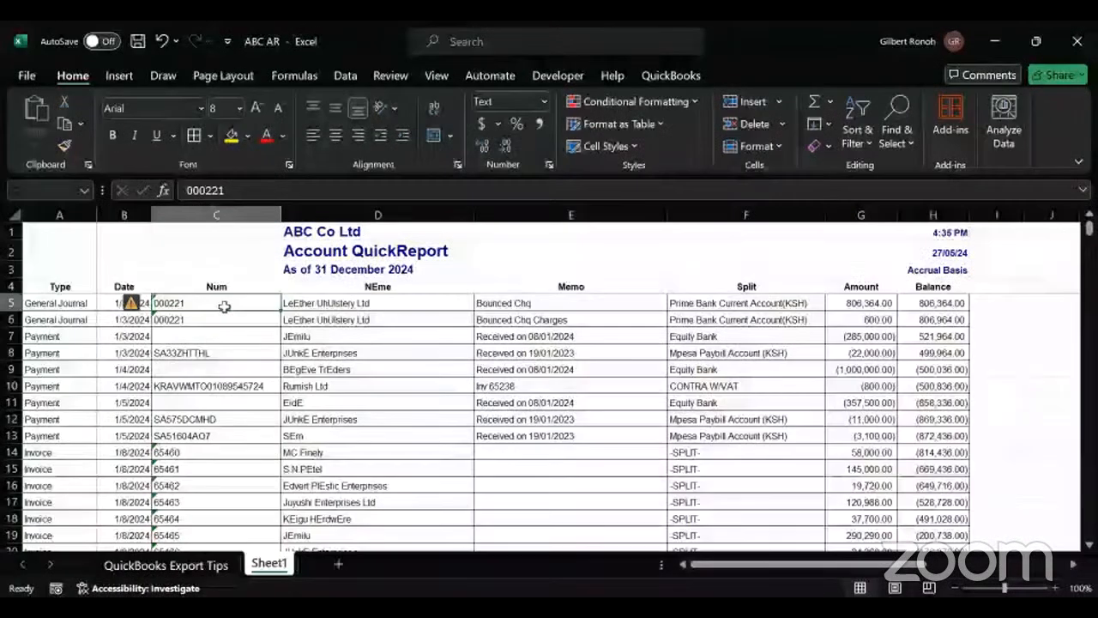
left_click(298, 384)
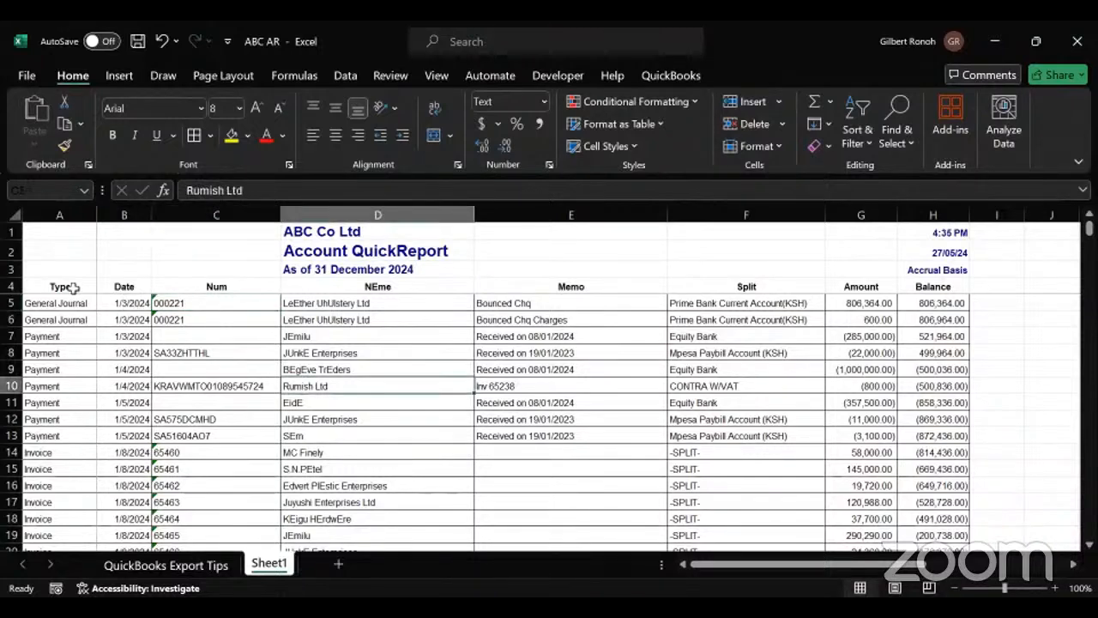
- Check the column labels across header cells A4:H4
left_click_drag(74, 287, 216, 286)
left_click_drag(427, 287, 943, 287)
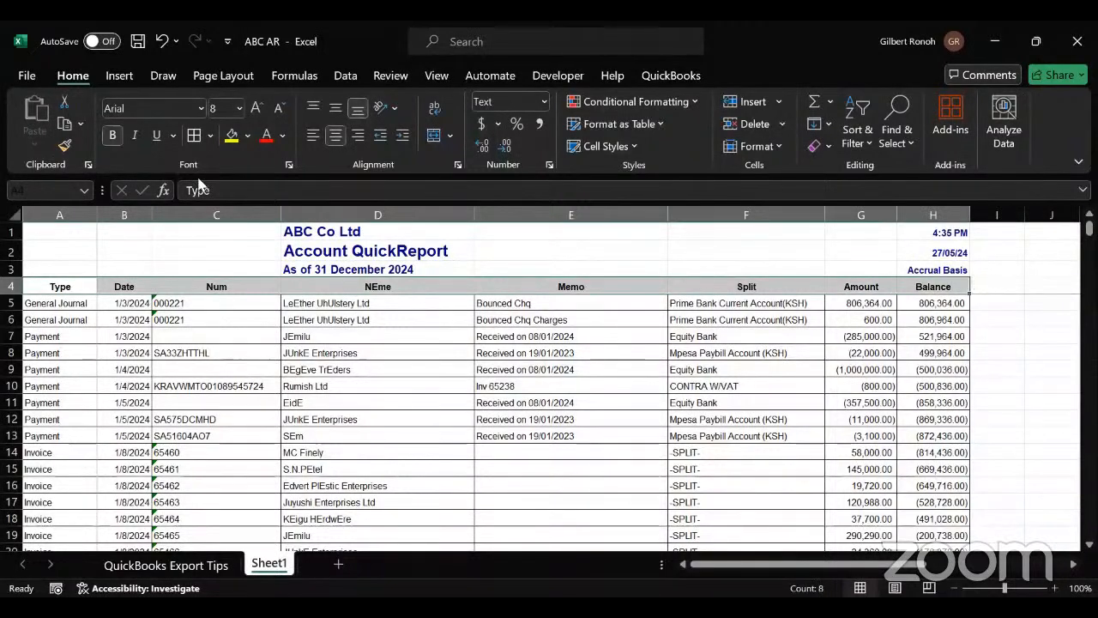
left_click(157, 348)
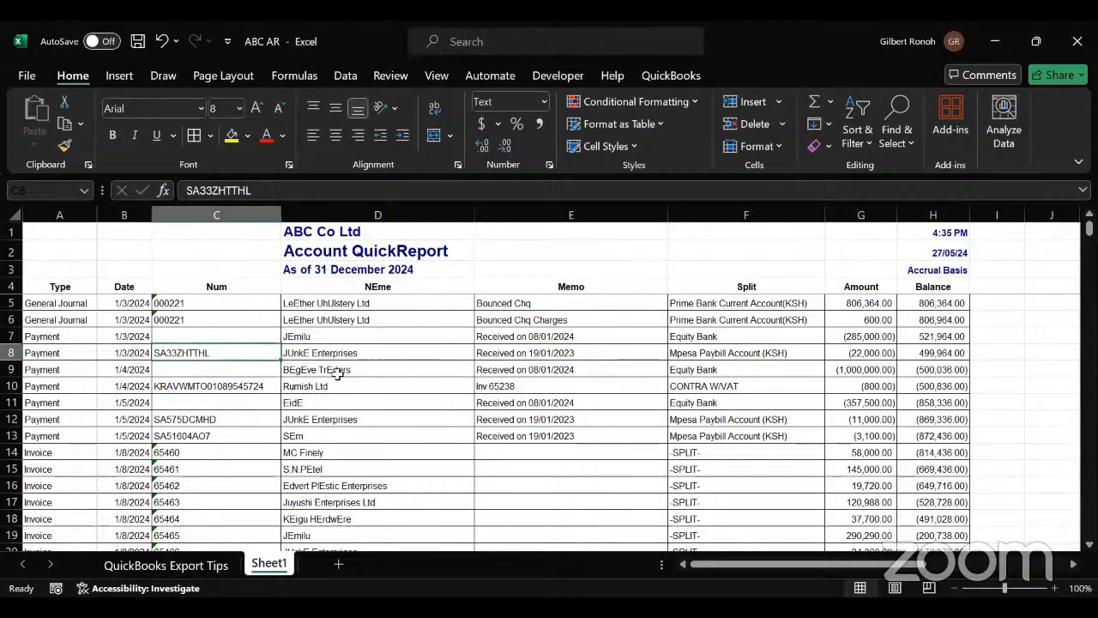
- Try to create a PivotTable from the report's table or range, starting from a cell inside the data
left_click(355, 390)
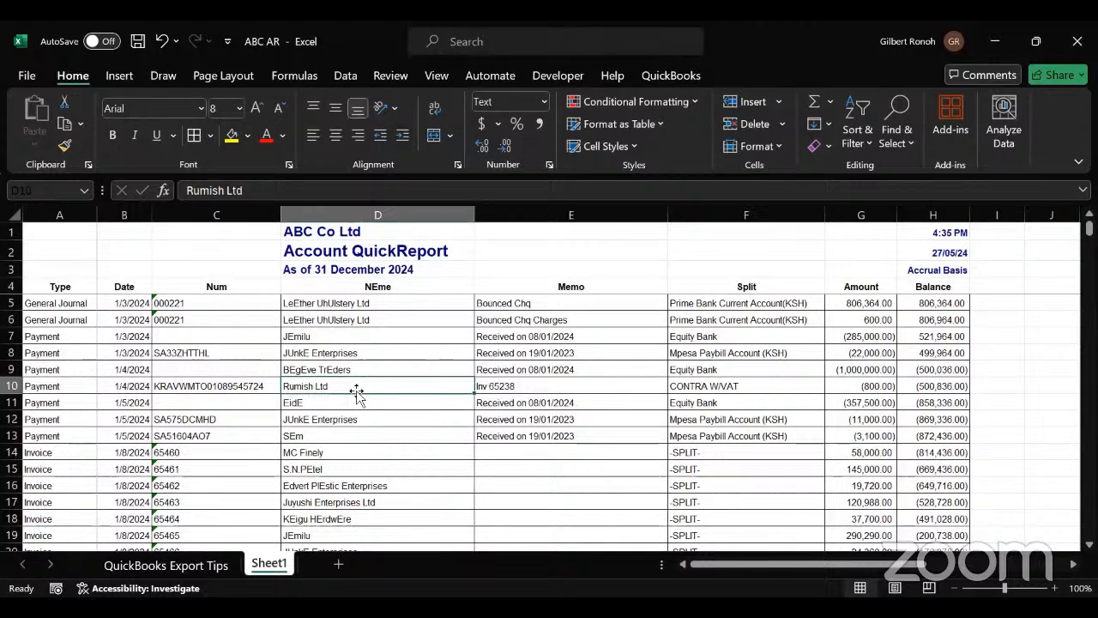
left_click(127, 72)
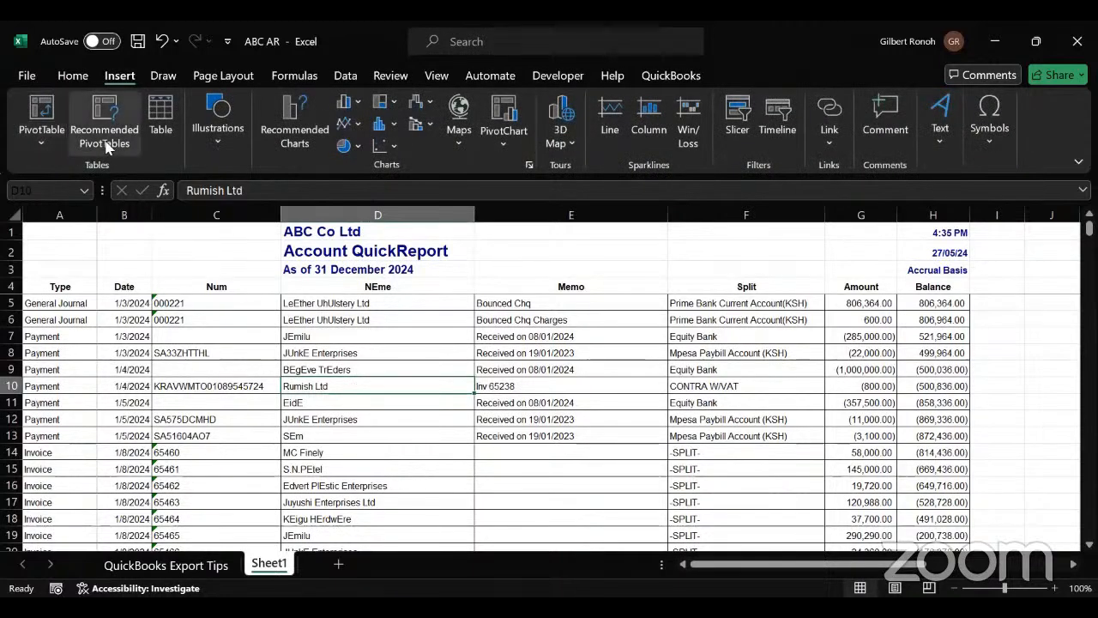
left_click(45, 145)
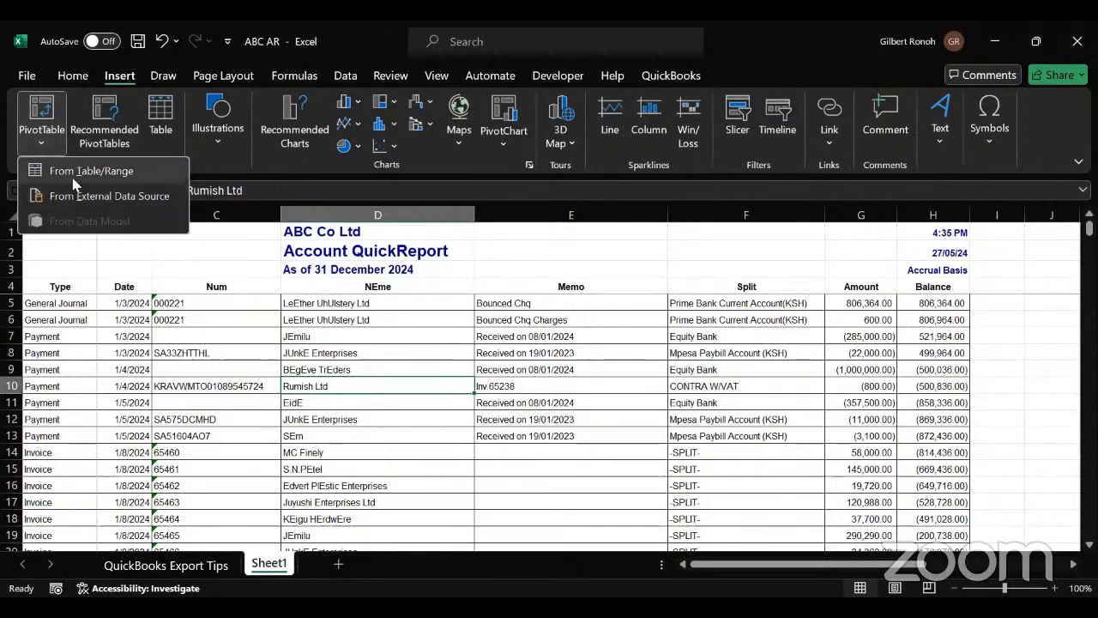
left_click(75, 177)
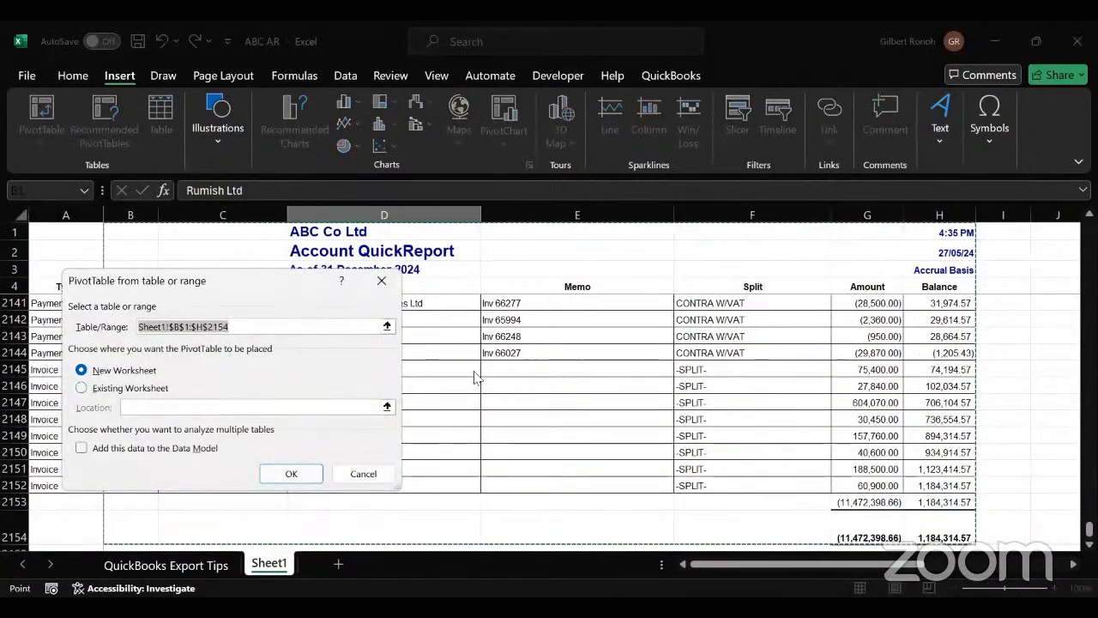
left_click(382, 285)
left_click(251, 336)
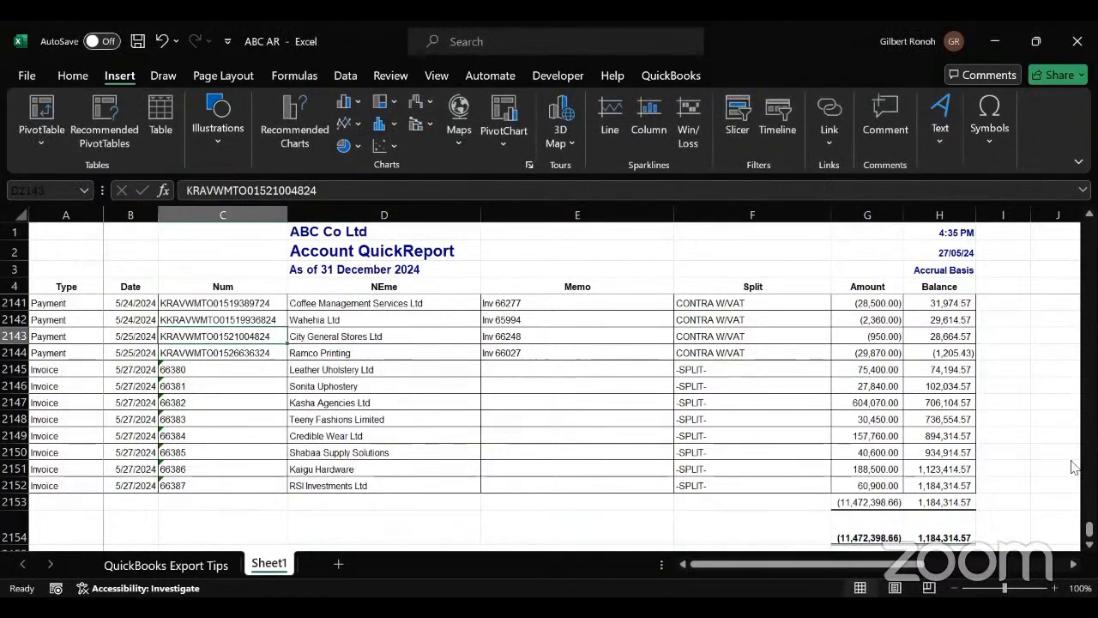
- Try to generate recommended PivotTables from a cell near the start of the report data
left_click_drag(1088, 529, 1072, 224)
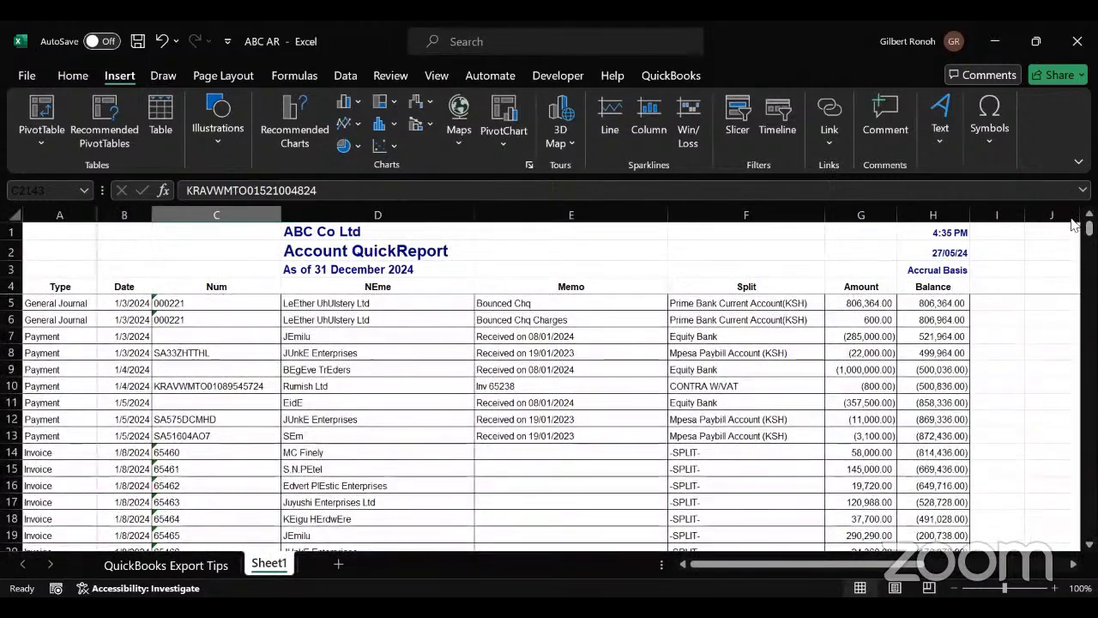
left_click(244, 371)
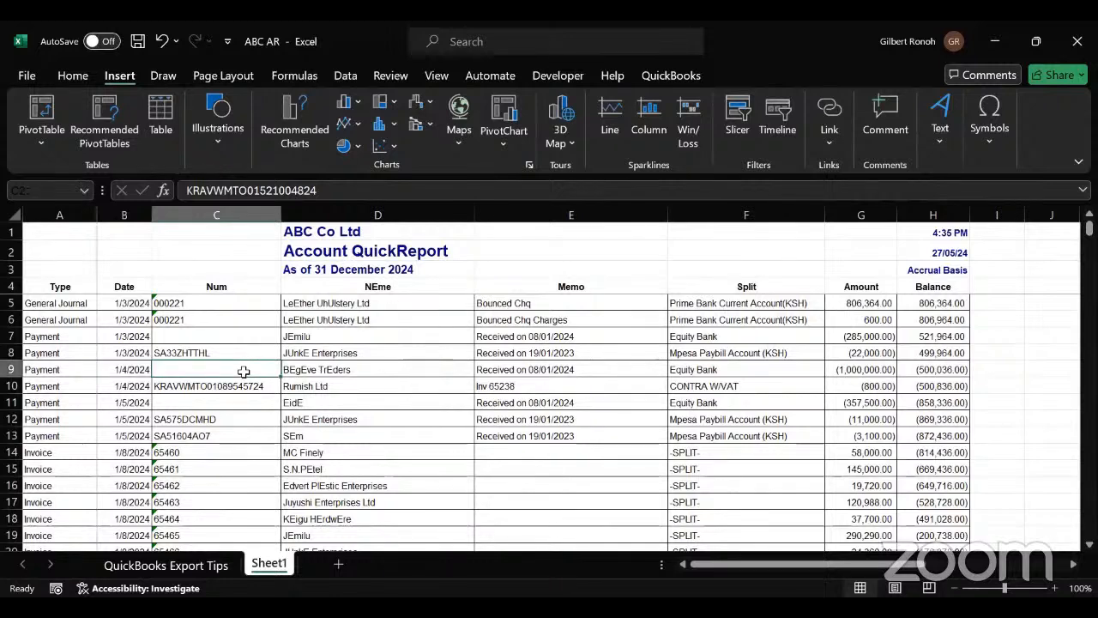
left_click(120, 147)
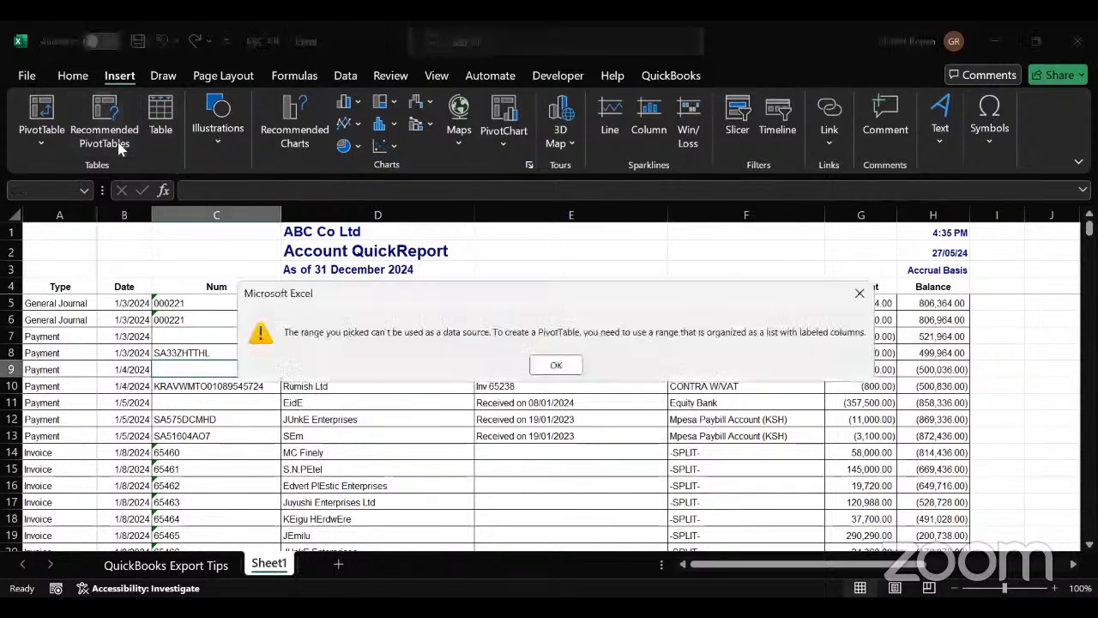
left_click(556, 366)
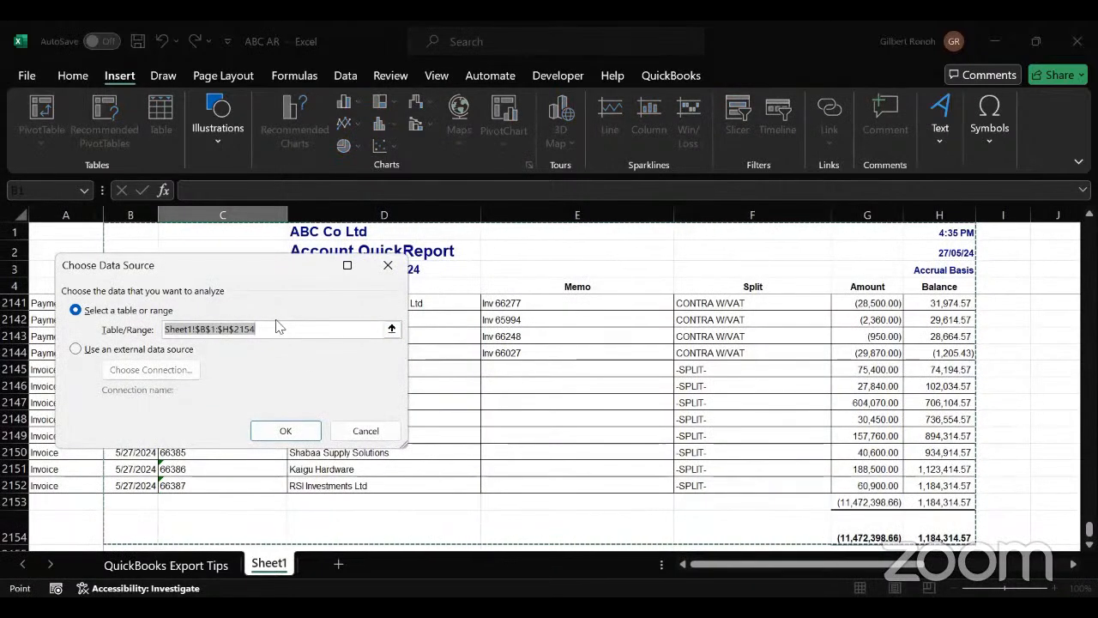
left_click(388, 266)
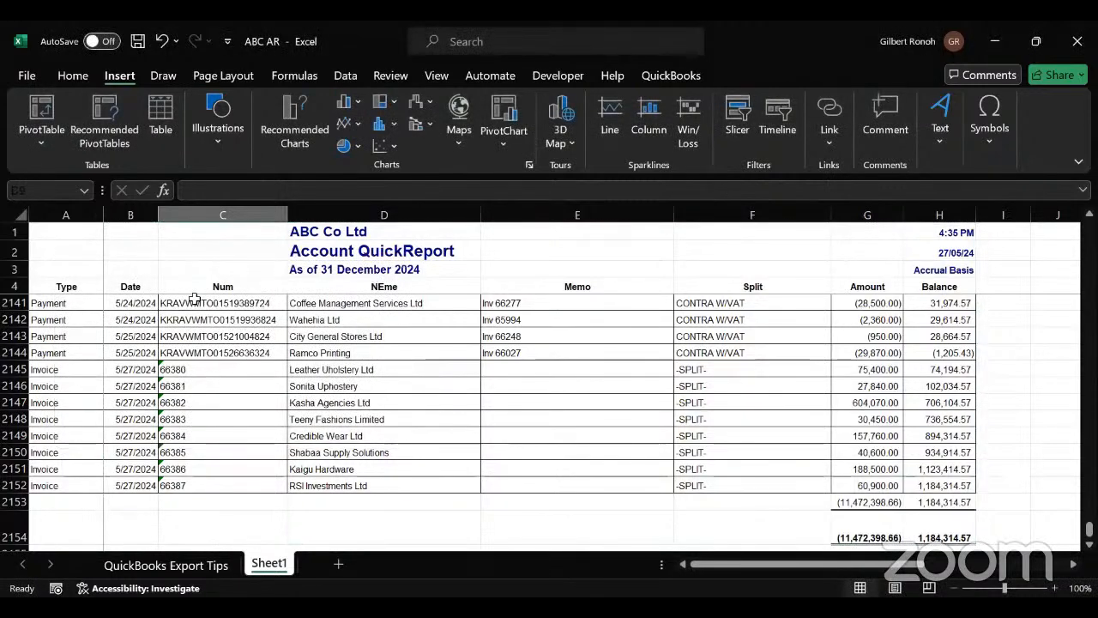
- Examine the Type column entries in the report's last transaction rows, down to row 2152 and back up to row 2124
left_click(80, 336)
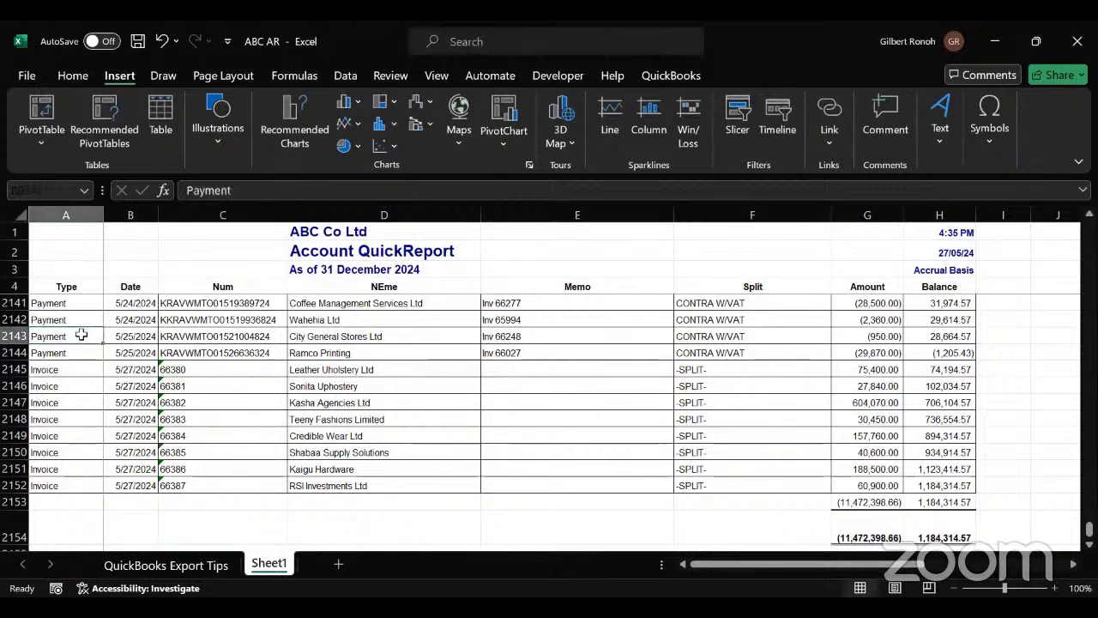
key("Up")
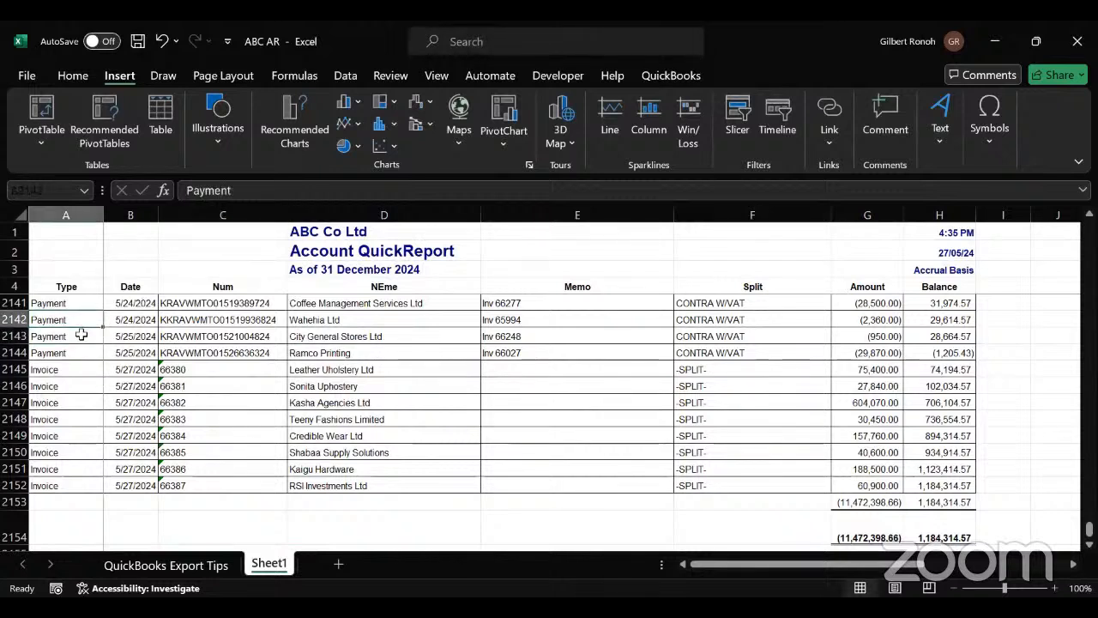
key("Down")
key("Down")
key("Down")
key("Down")
key("Down")
key("Down")
key("Down")
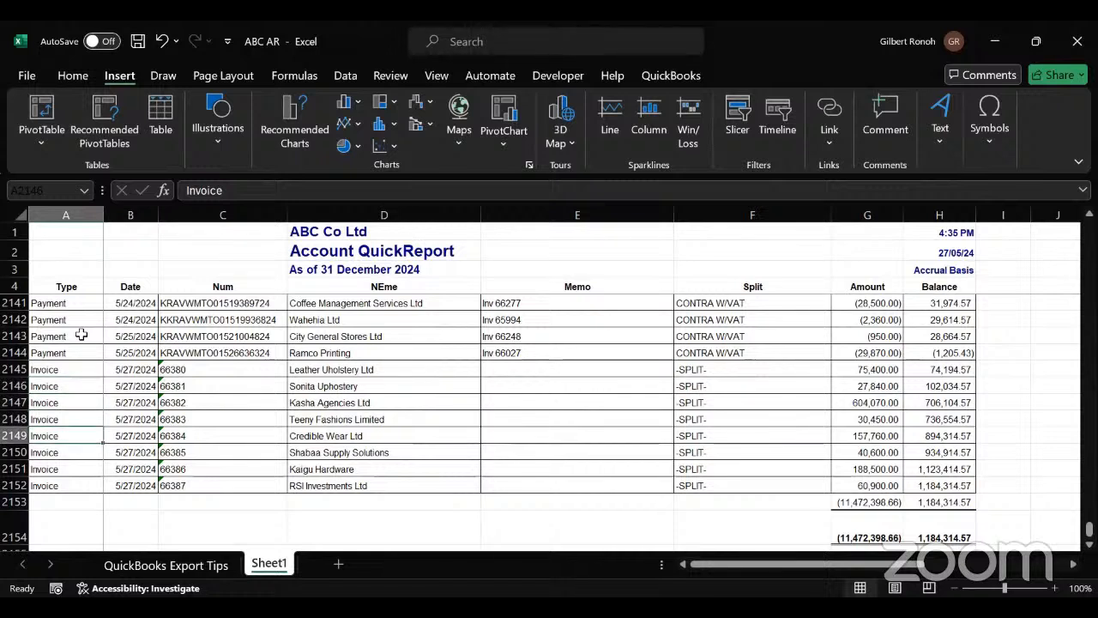
key("Down")
key("Down")
key("Down")
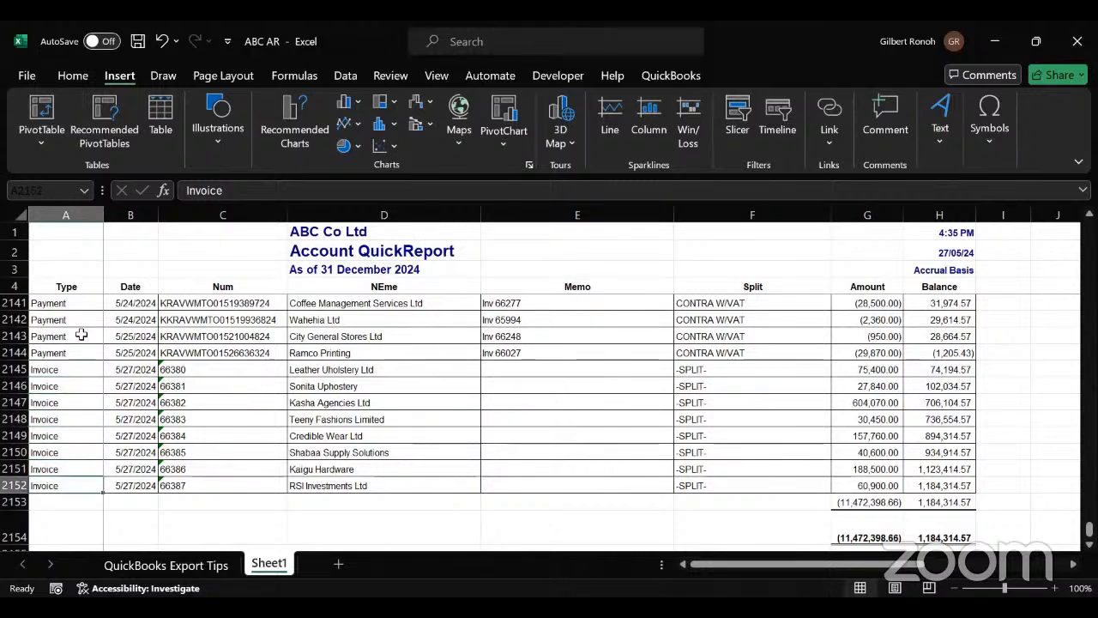
key("Up")
key("Up")
key("Up")
key("Up")
key("Up")
key("Up")
key("Up")
key("Up")
key("Up")
key("Up")
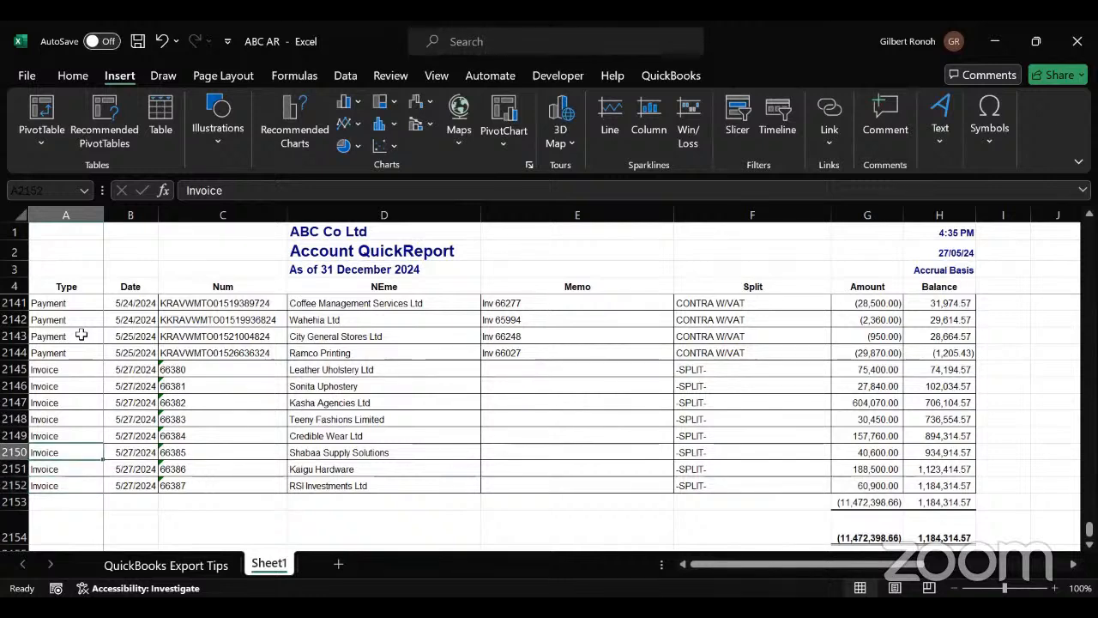
key("Up")
key("Up")
key("Up")
key("Up")
key("Up")
key("Up")
key("Up")
key("Up")
key("Up")
key("Up")
key("Up")
key("Up")
key("Up")
key("Up")
key("Up")
key("Up")
key("Up")
key("Up")
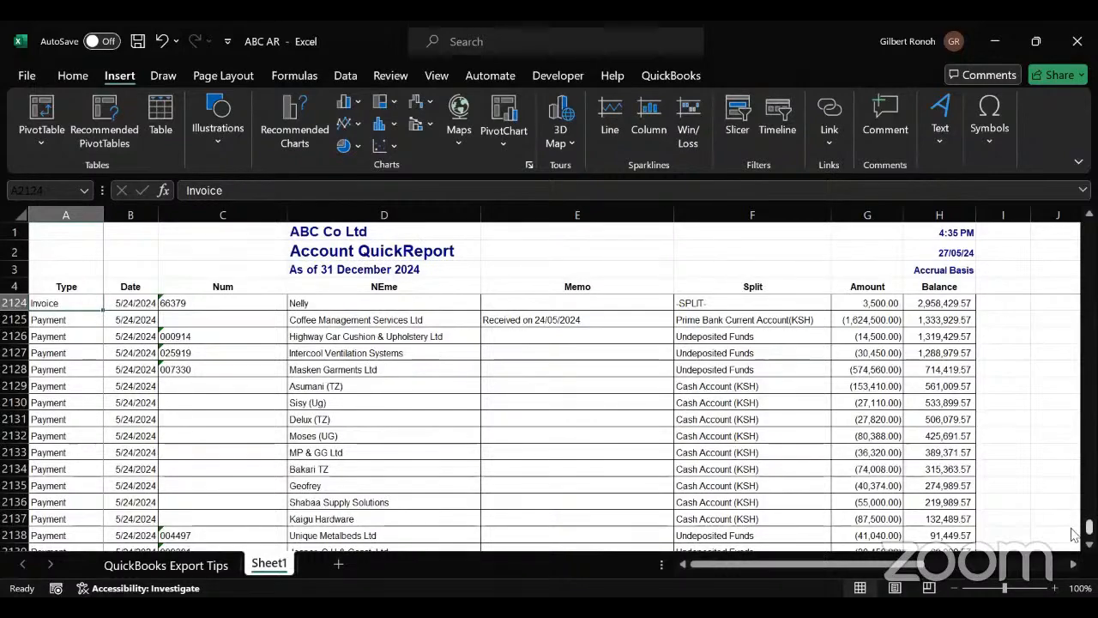
left_click_drag(1088, 528, 1072, 225)
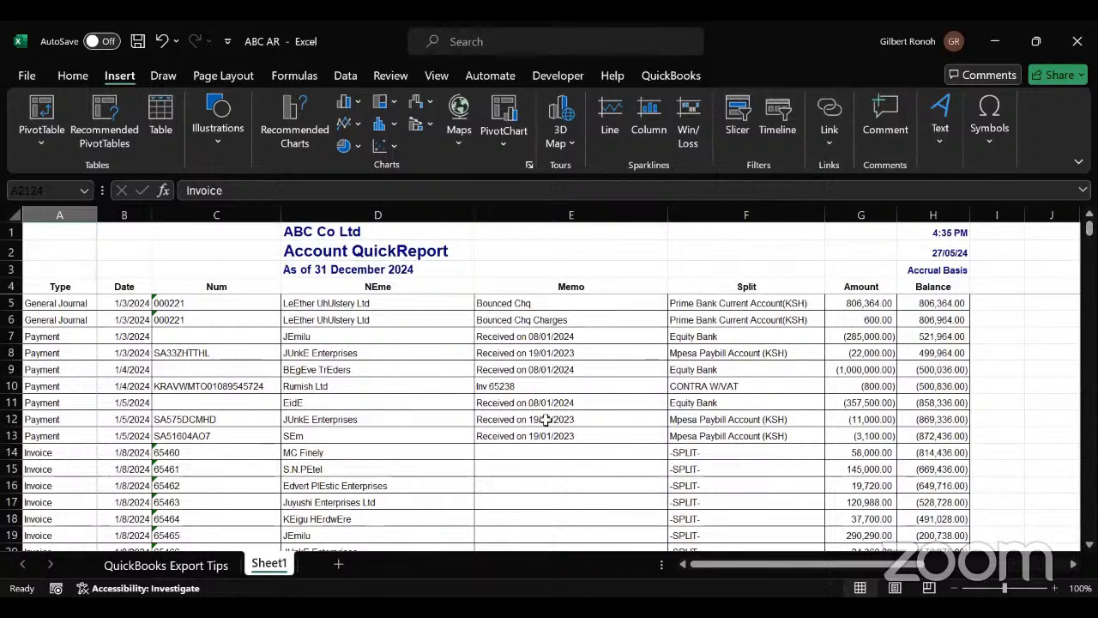
left_click(442, 404)
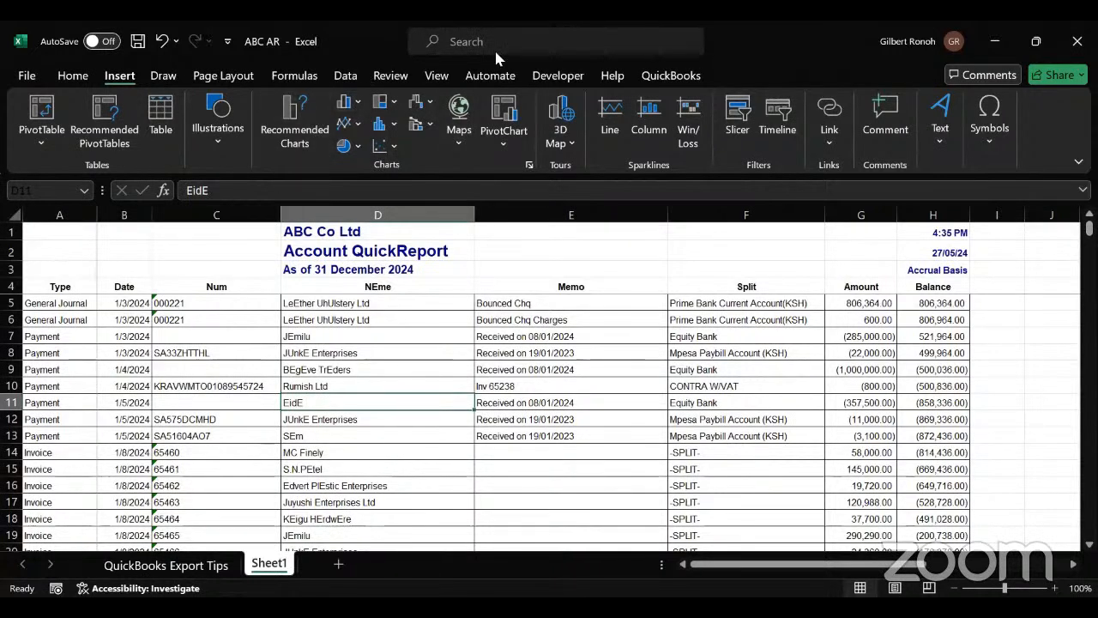
left_click(58, 302)
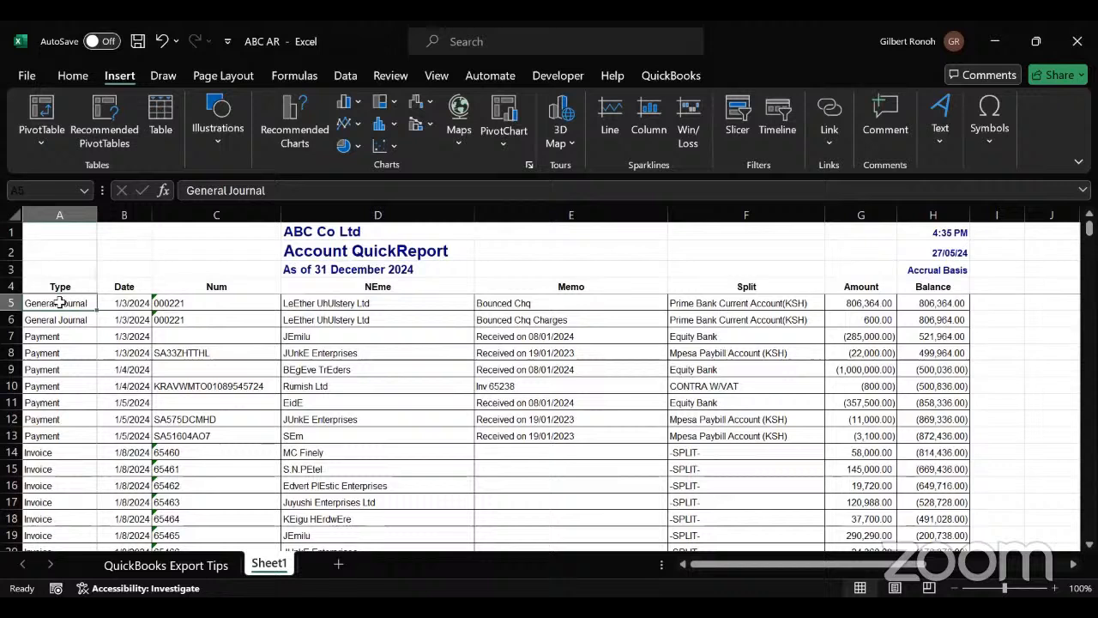
left_click(86, 368)
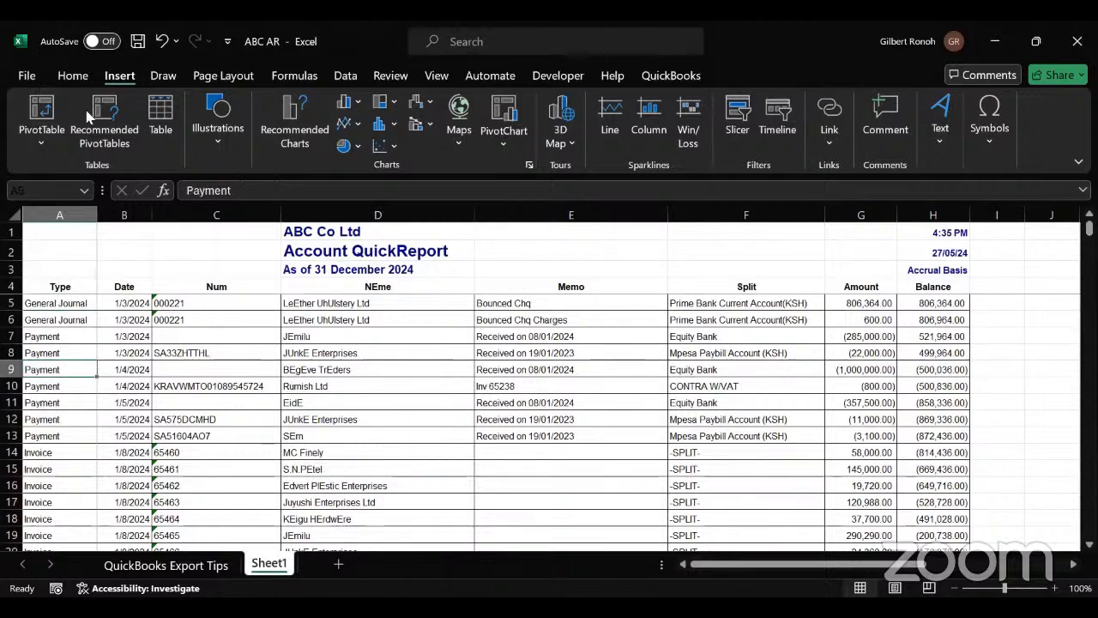
left_click(38, 143)
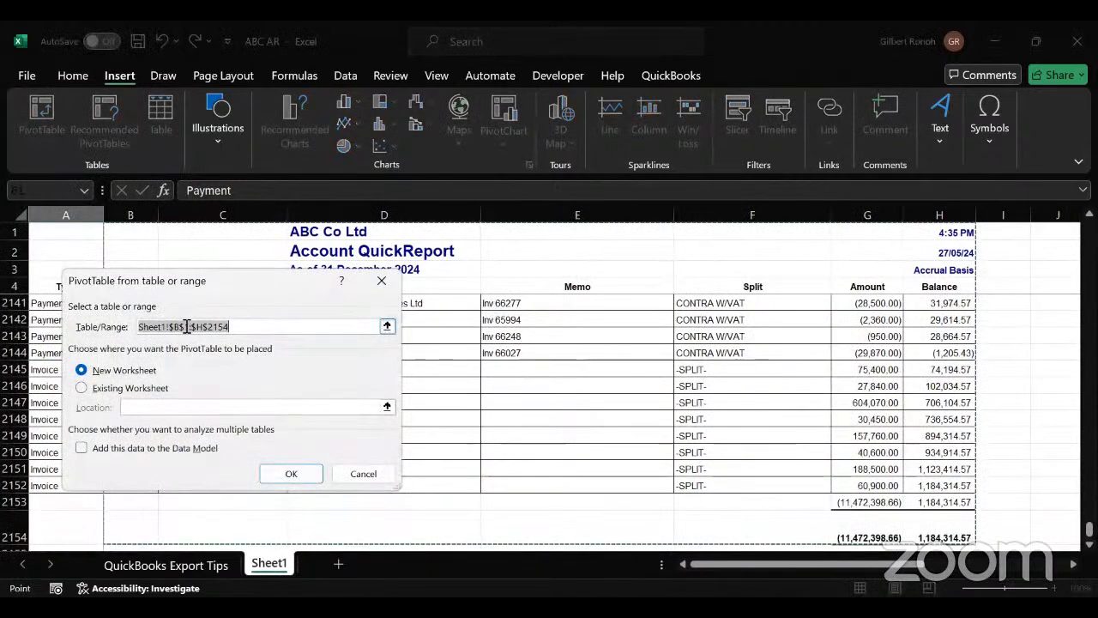
left_click(179, 327)
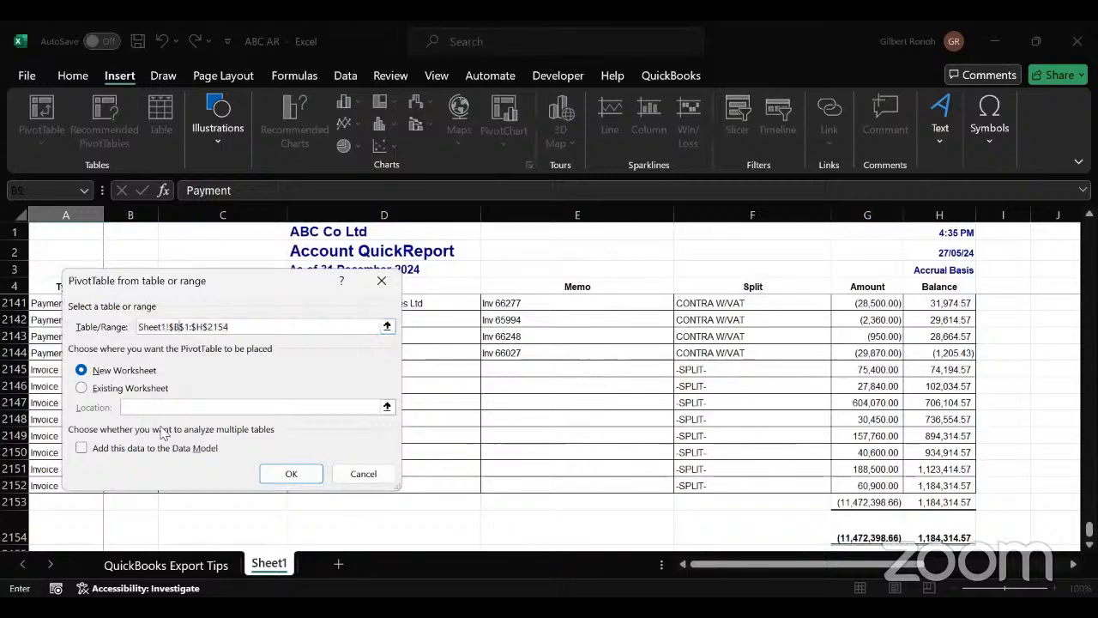
key("BackSpace")
type("a")
key("Right")
key("Right")
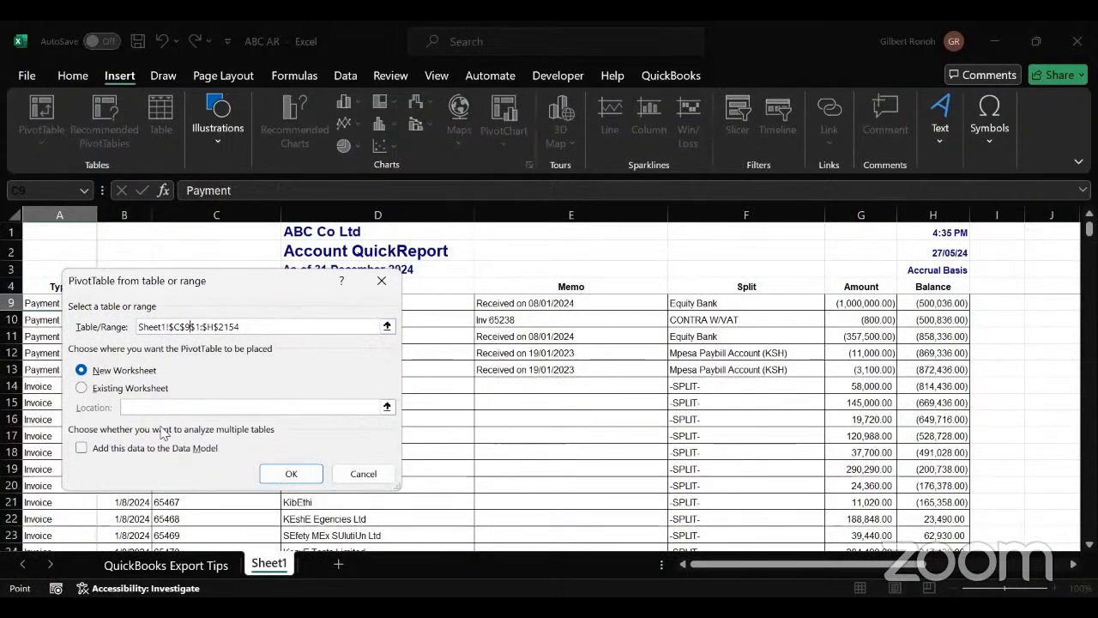
key("BackSpace")
type("5")
key("Left")
key("BackSpace")
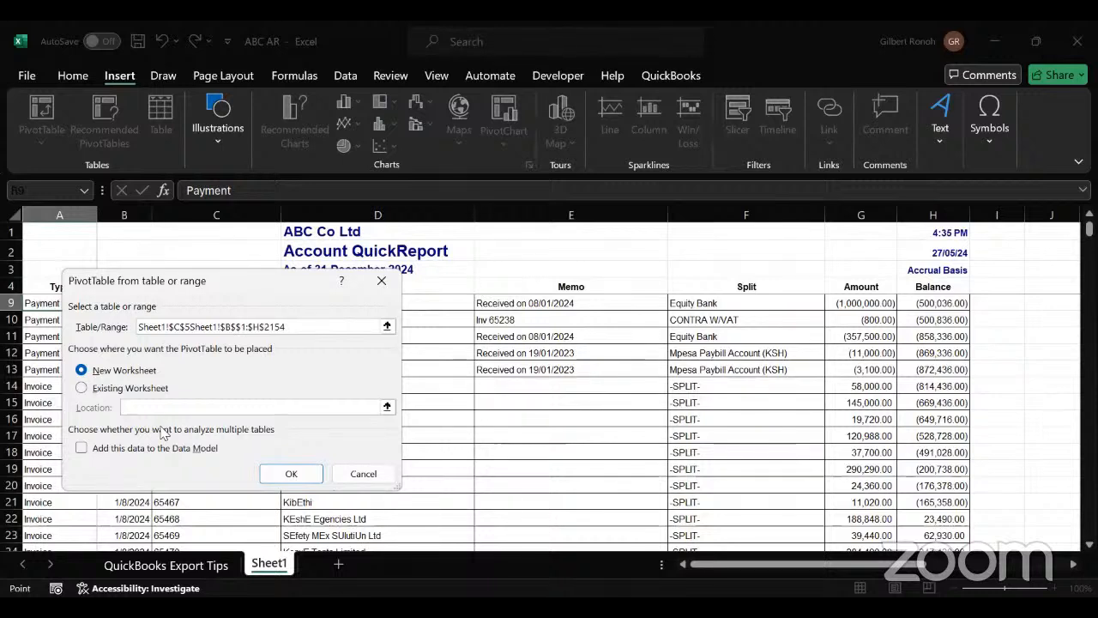
key("BackSpace")
key("BackSpace")
key("BackSpace")
key("BackSpace")
left_click(382, 282)
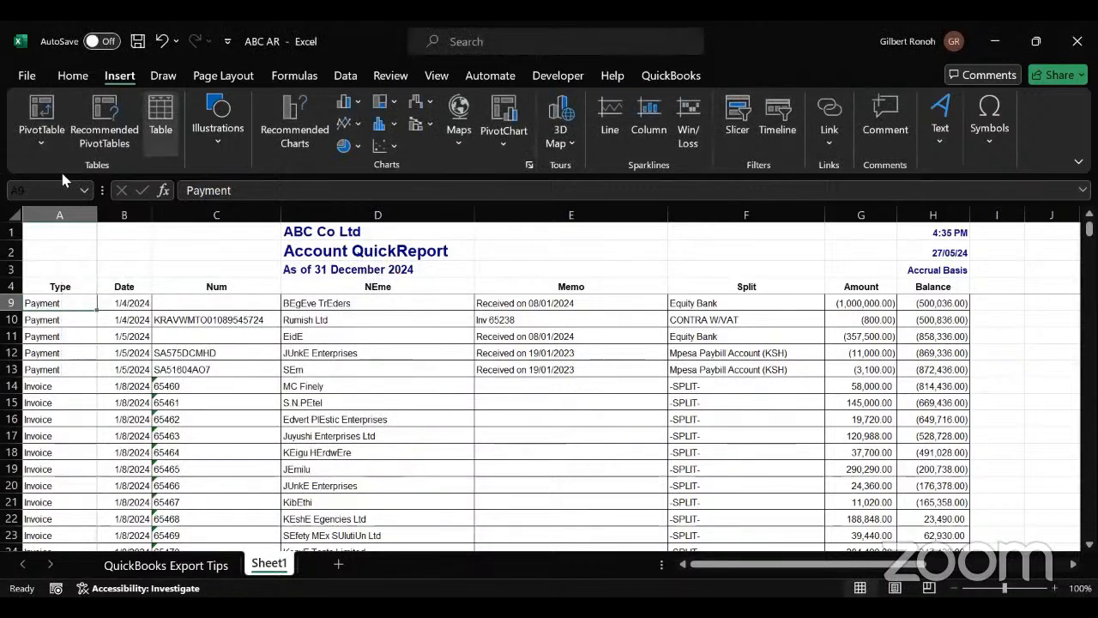
- Start a PivotTable from a table or range and set its source range to Sheet1!a5:h2152
left_click(41, 138)
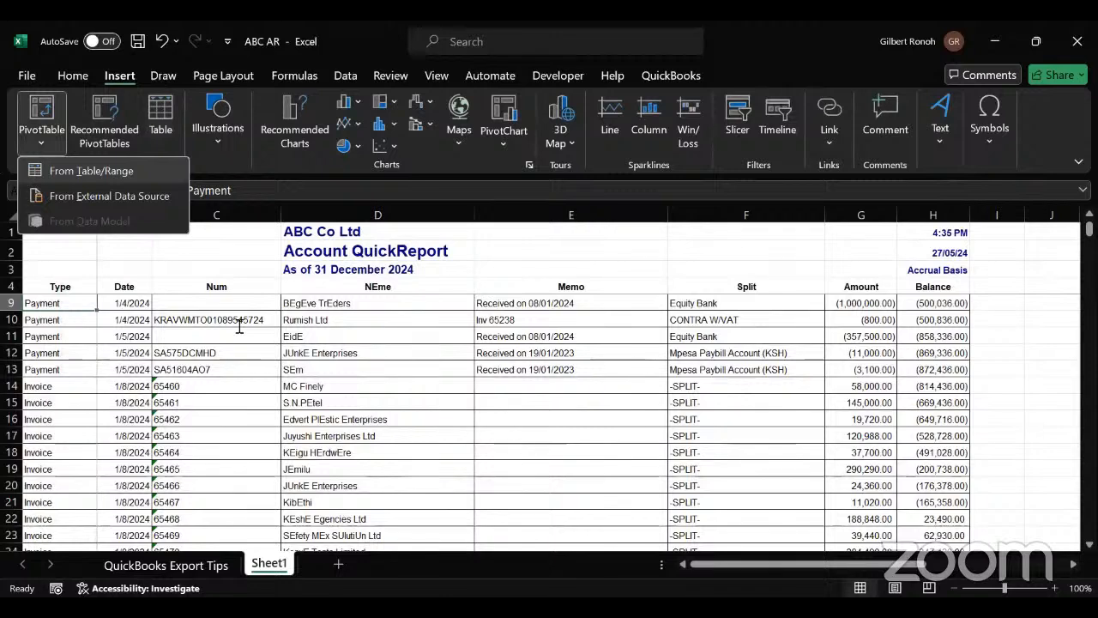
left_click(91, 171)
key("BackSpace")
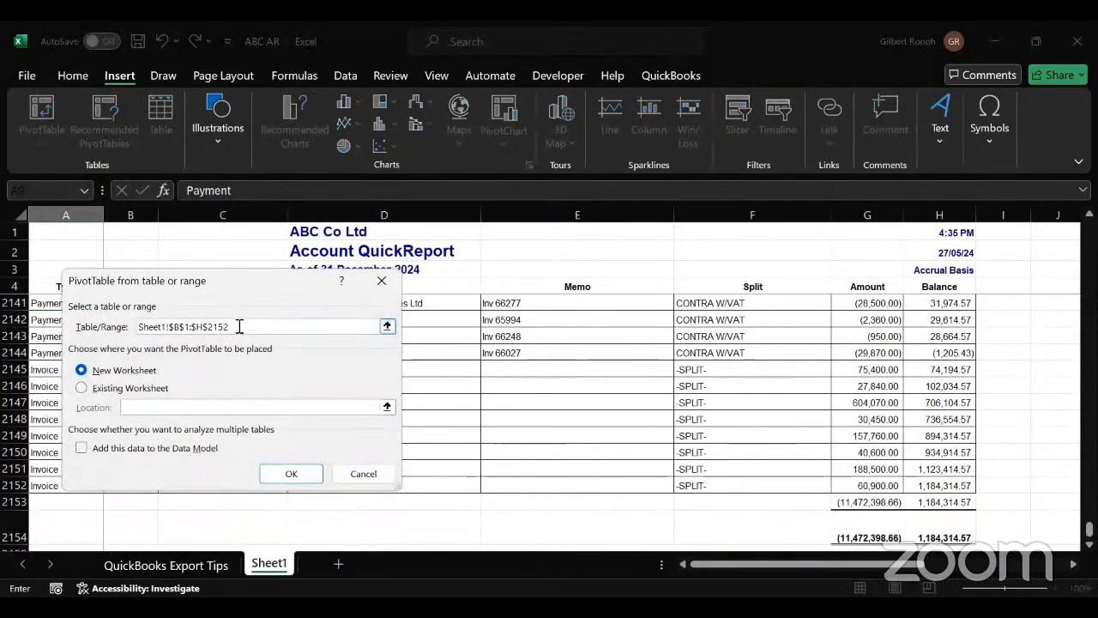
key("Left")
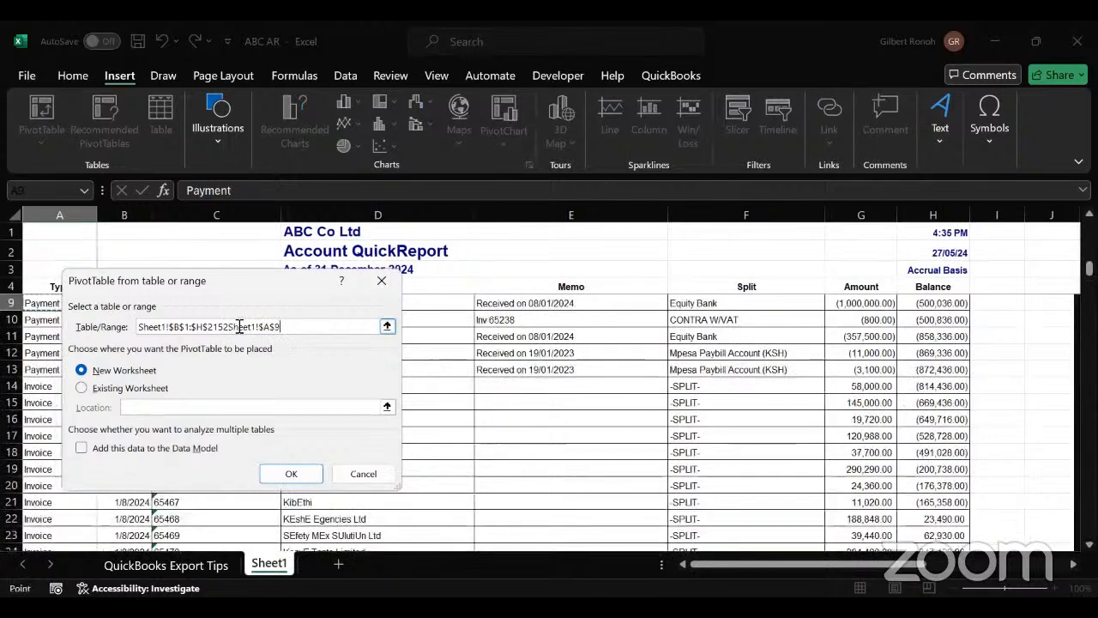
key("Left")
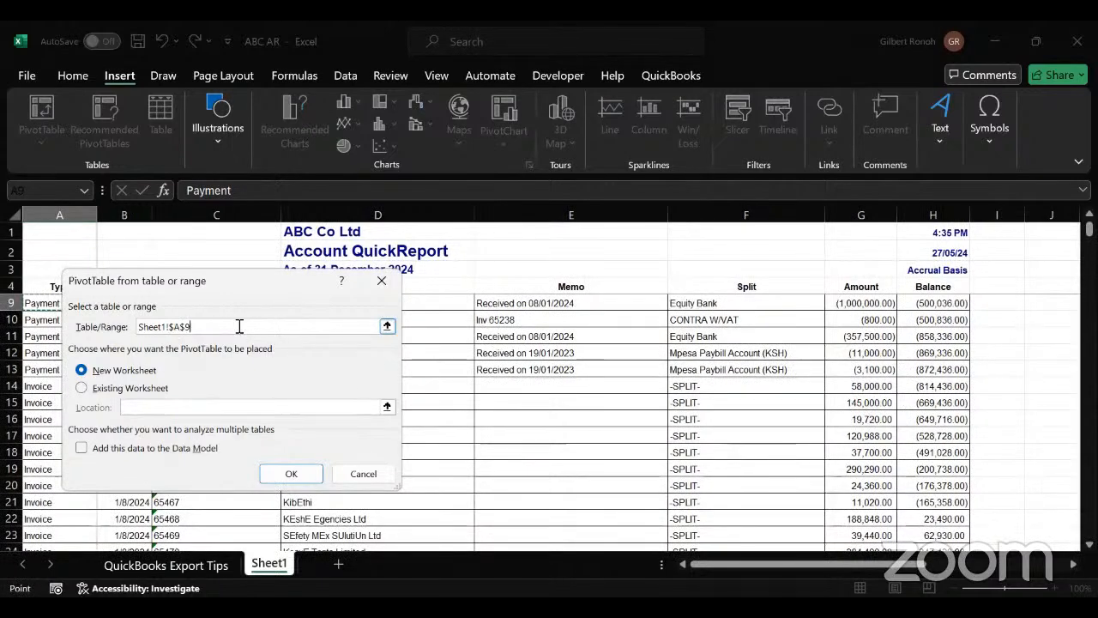
key("BackSpace")
key("BackSpace")
key("BackSpace")
type("52")
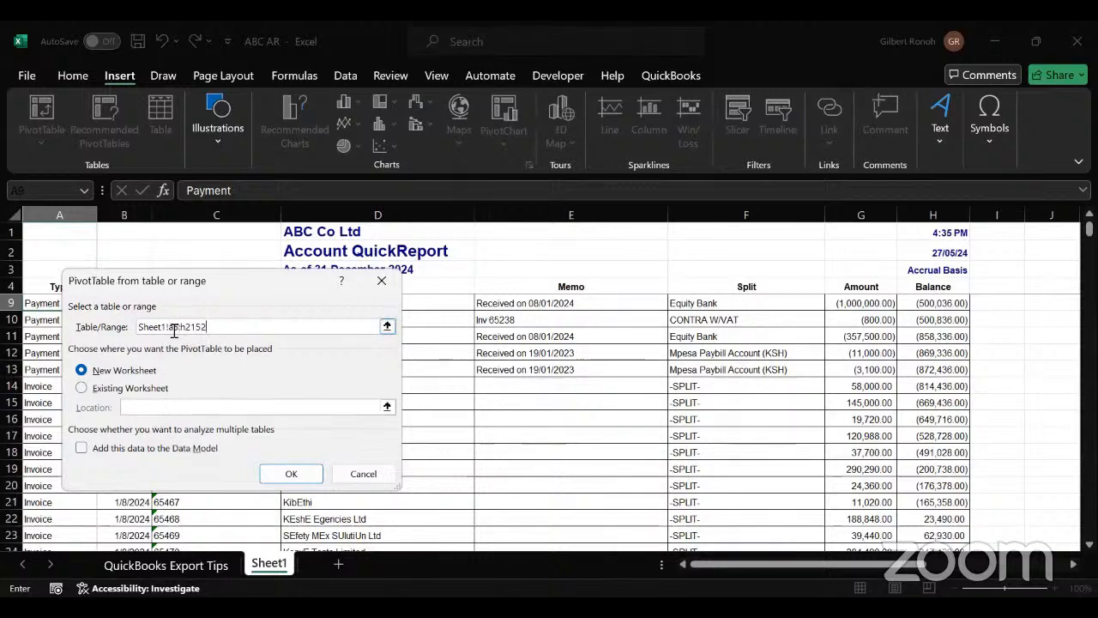
- Place the PivotTable in a new worksheet and create it
left_click(81, 388)
left_click(208, 326)
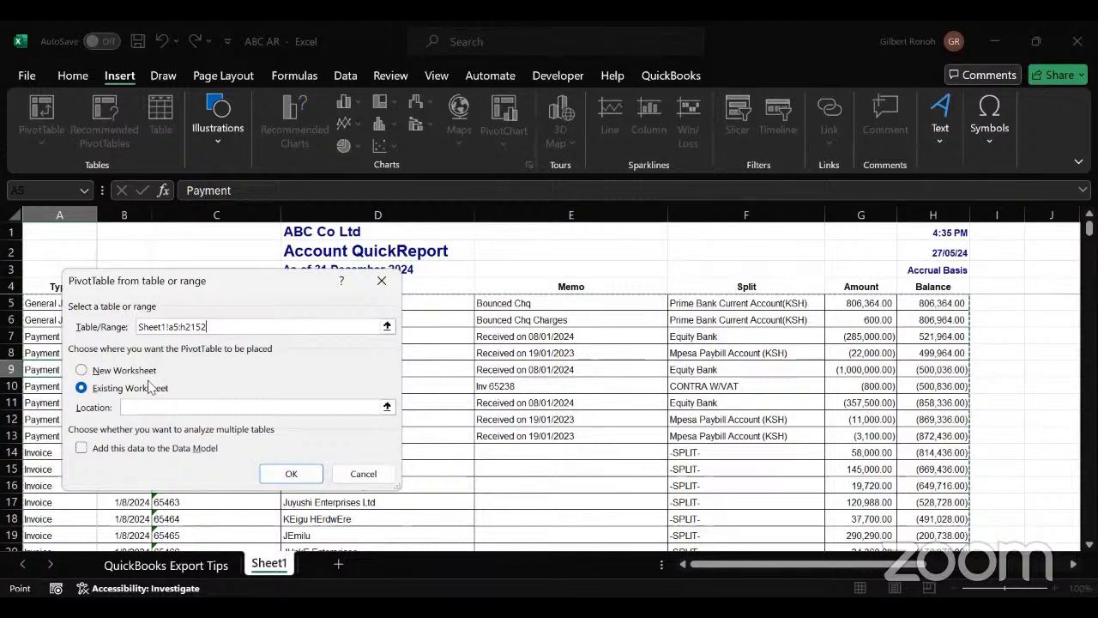
left_click(81, 371)
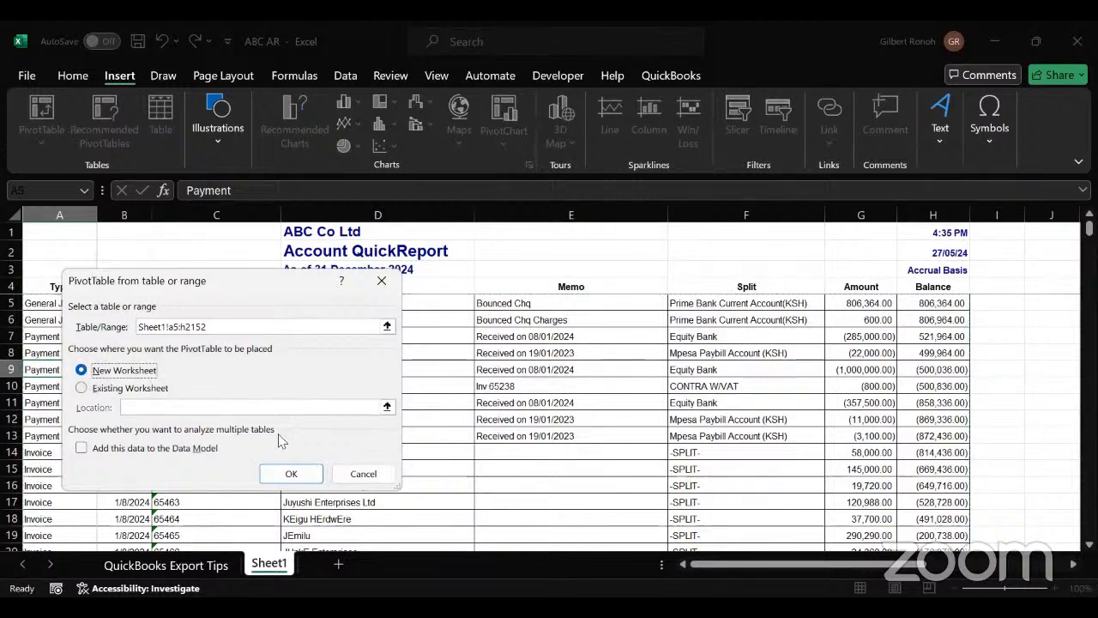
left_click(288, 476)
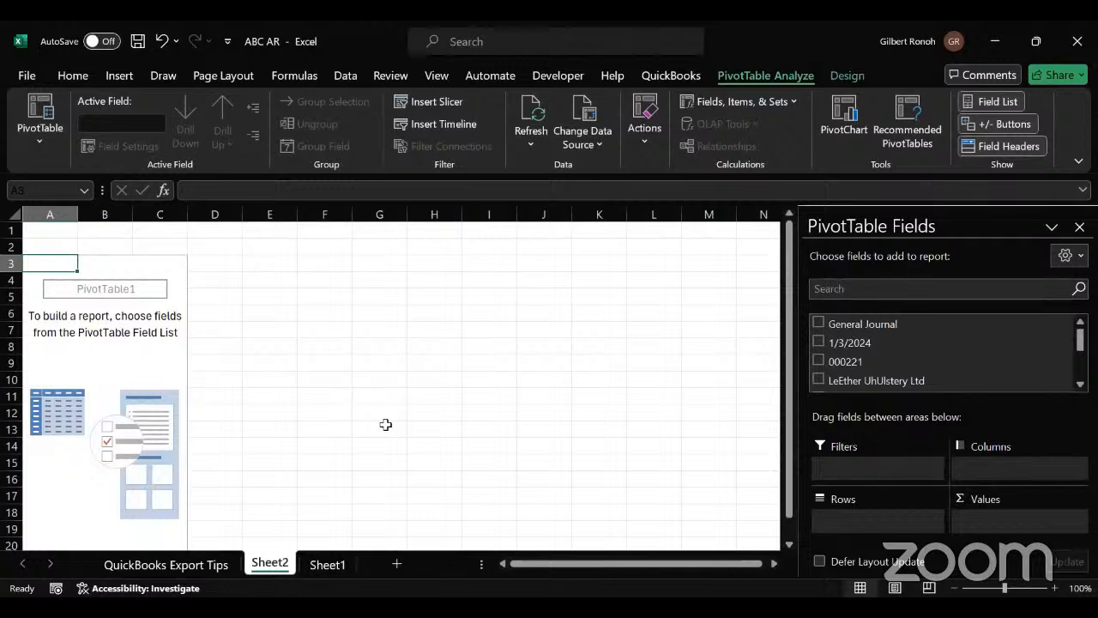
- Rename the Sheet1 worksheet as Data
right_click(332, 566)
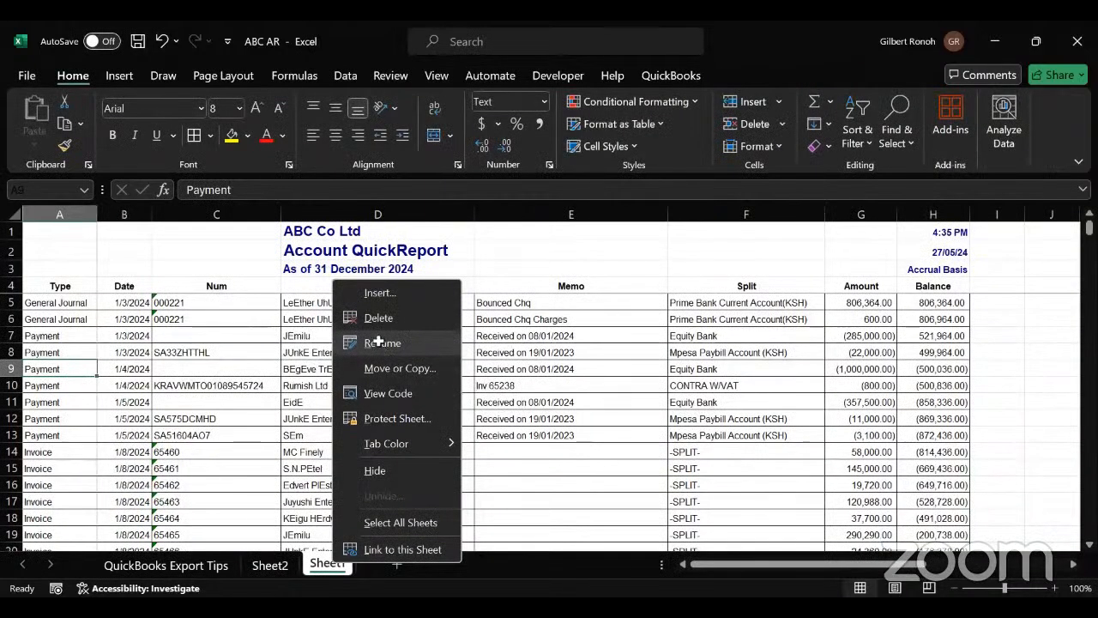
left_click(379, 341)
type("Data")
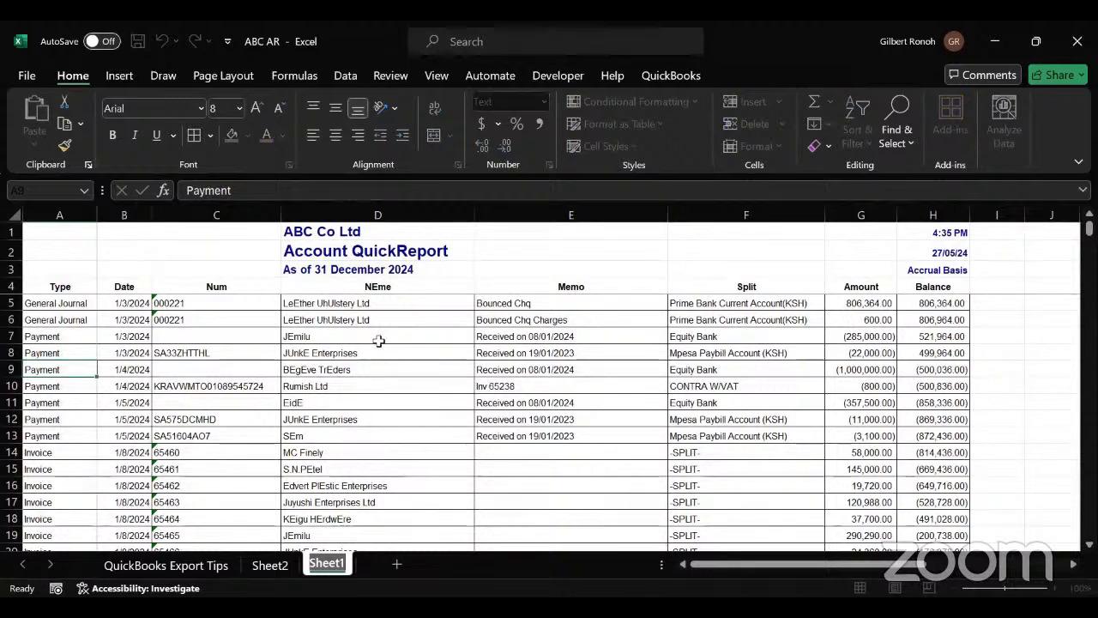
left_click(285, 504)
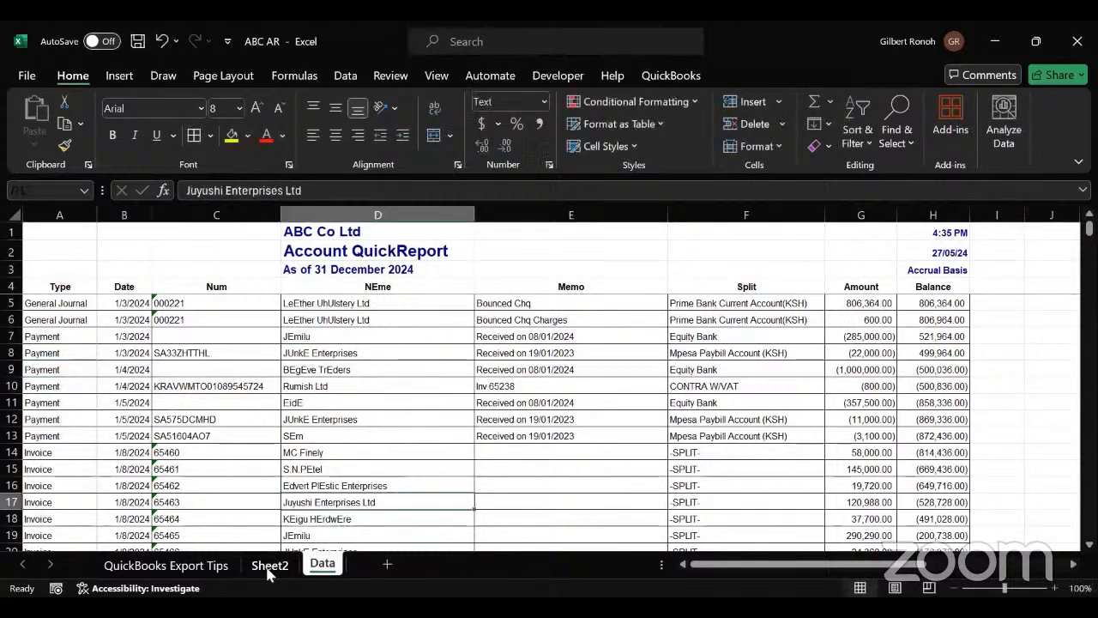
- From the field list of the PivotTable on Sheet2, create a new Data Model PivotTable that can use more tables
left_click(269, 566)
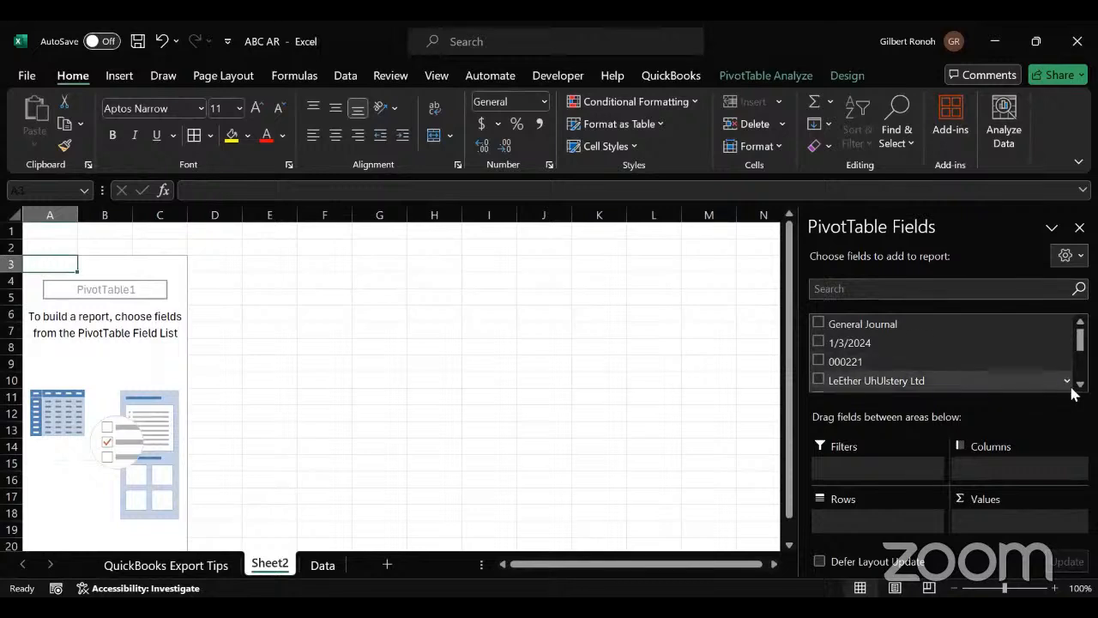
scroll(1073, 393, "down", 4)
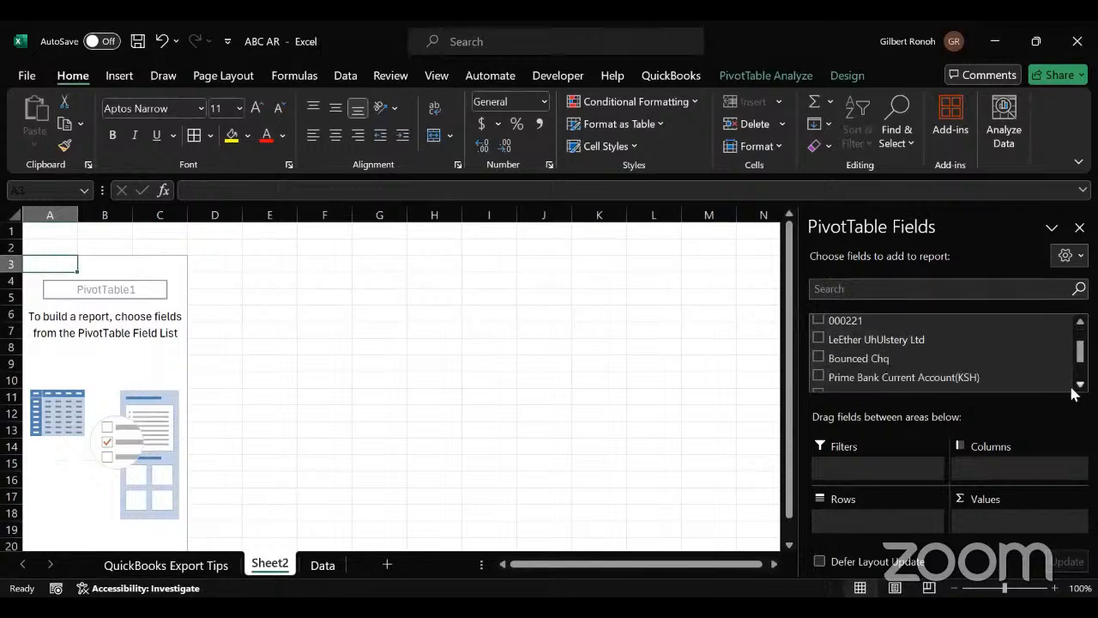
scroll(1073, 393, "down", 1)
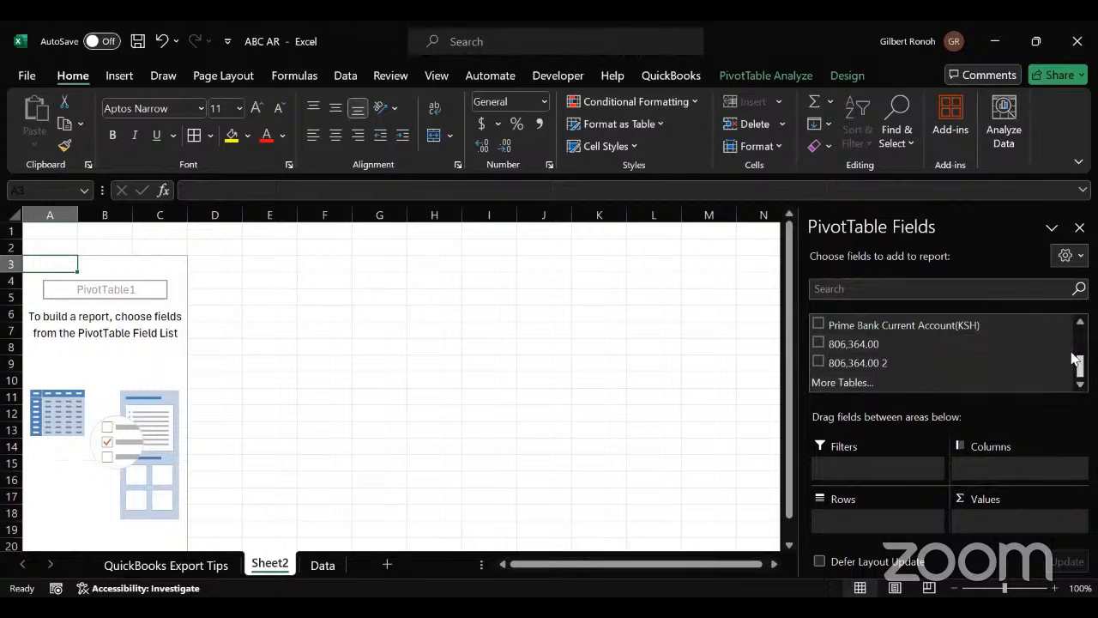
mouse_move(1073, 359)
left_mouse_down()
mouse_move(1073, 339)
mouse_move(1074, 371)
mouse_move(1075, 336)
mouse_move(1075, 376)
left_mouse_up()
left_click(856, 393)
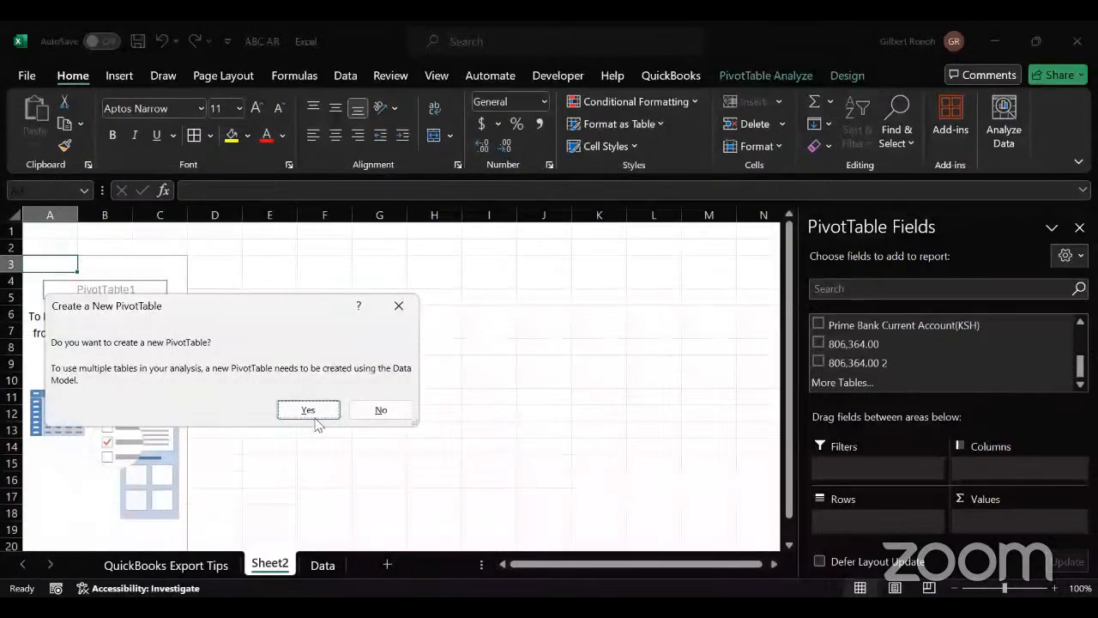
left_click(311, 410)
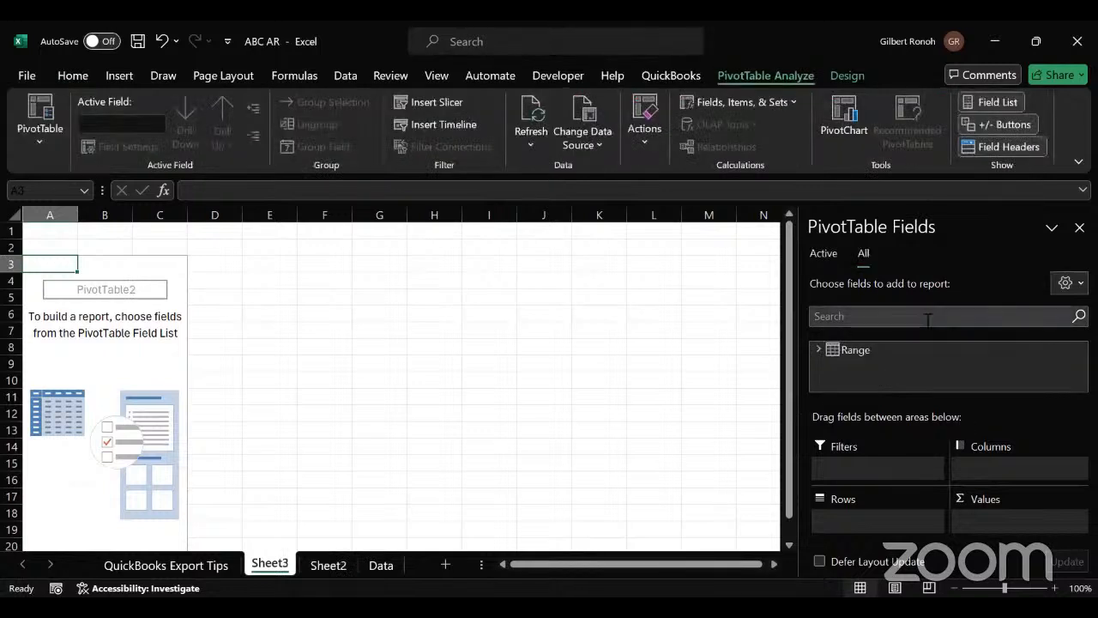
- Expand the Range table in the new PivotTable's field list and compare its fields with those of the PivotTable on Sheet2
left_click(820, 350)
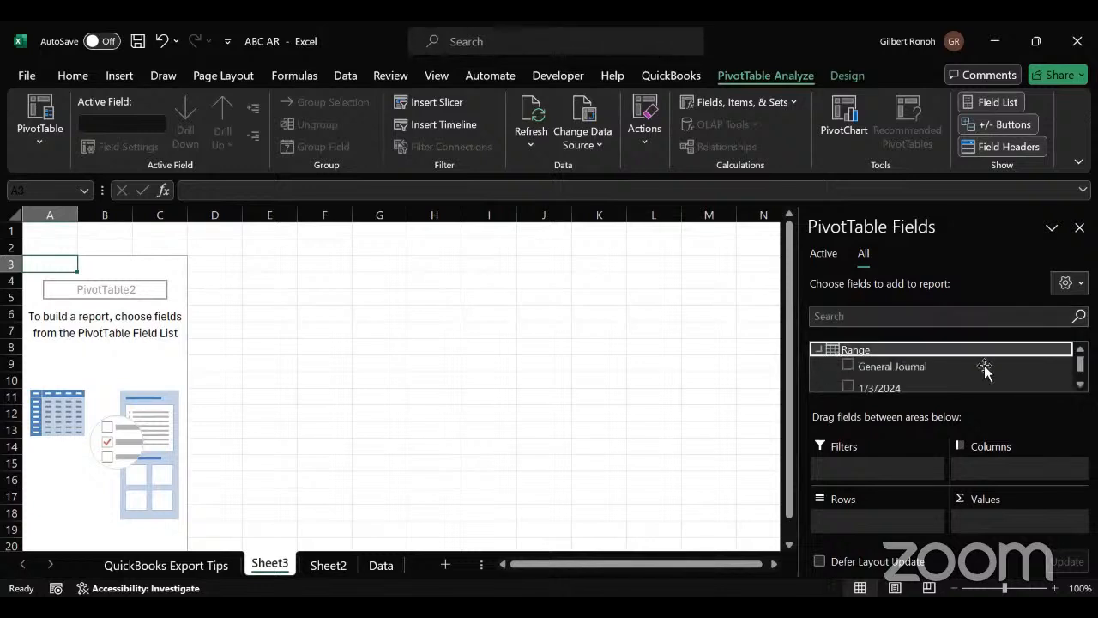
left_click(1073, 386)
left_click(1072, 387)
left_click(1073, 386)
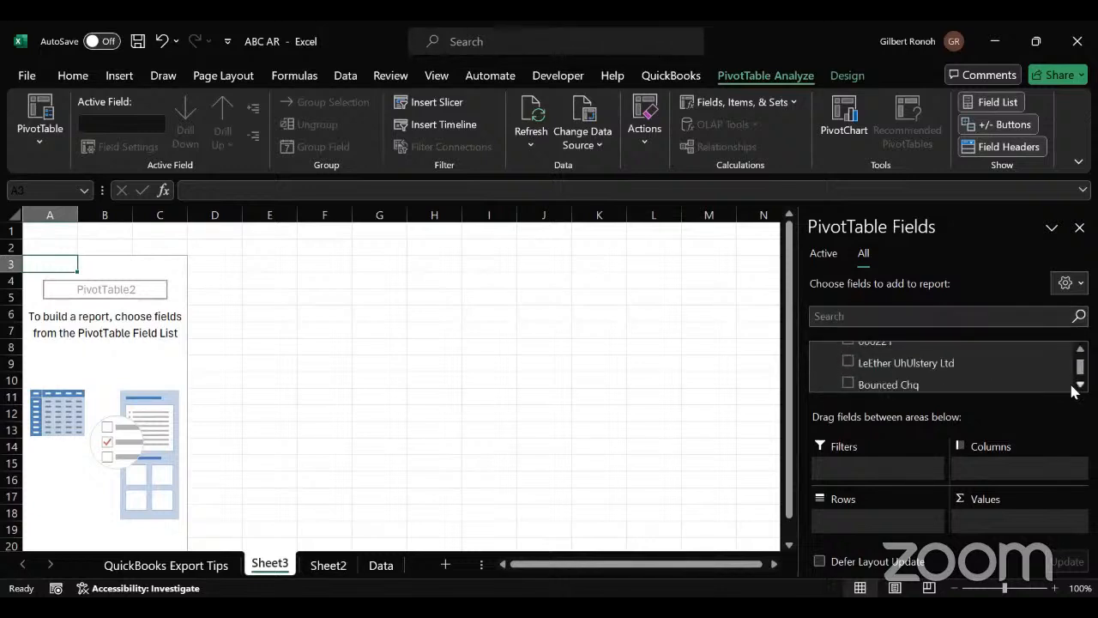
left_click(1073, 386)
left_click(1073, 386)
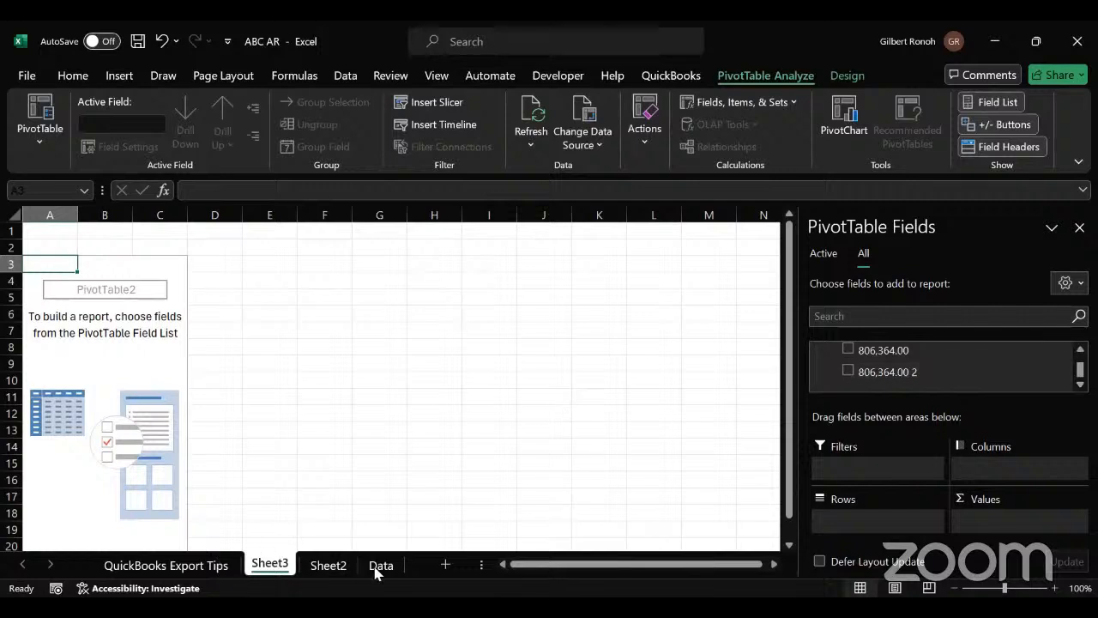
left_click(328, 564)
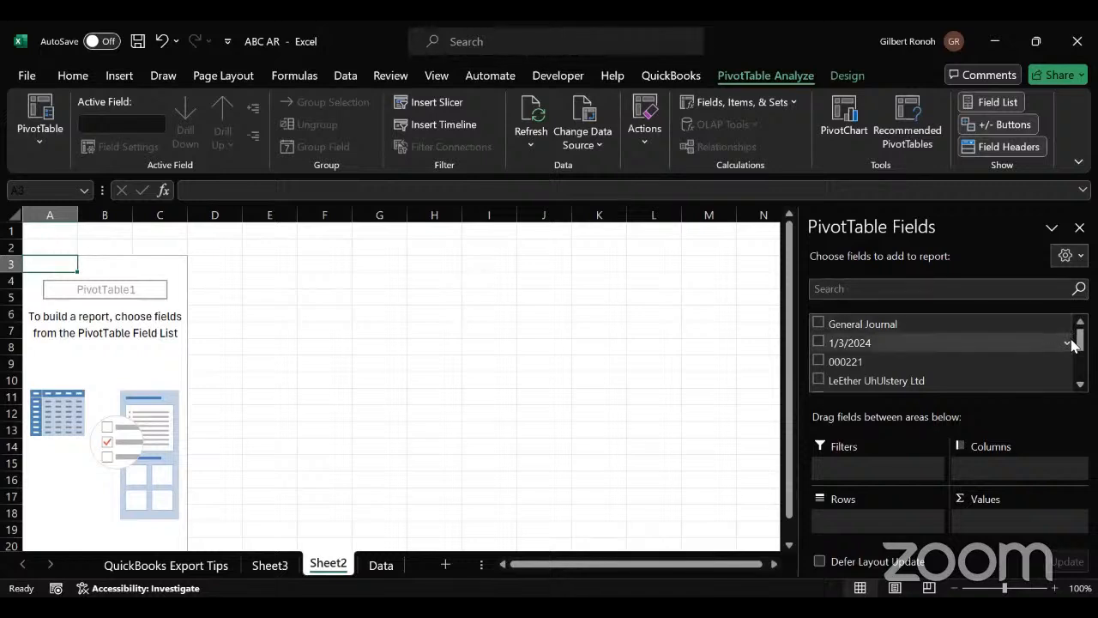
scroll(1072, 367, "down", 3)
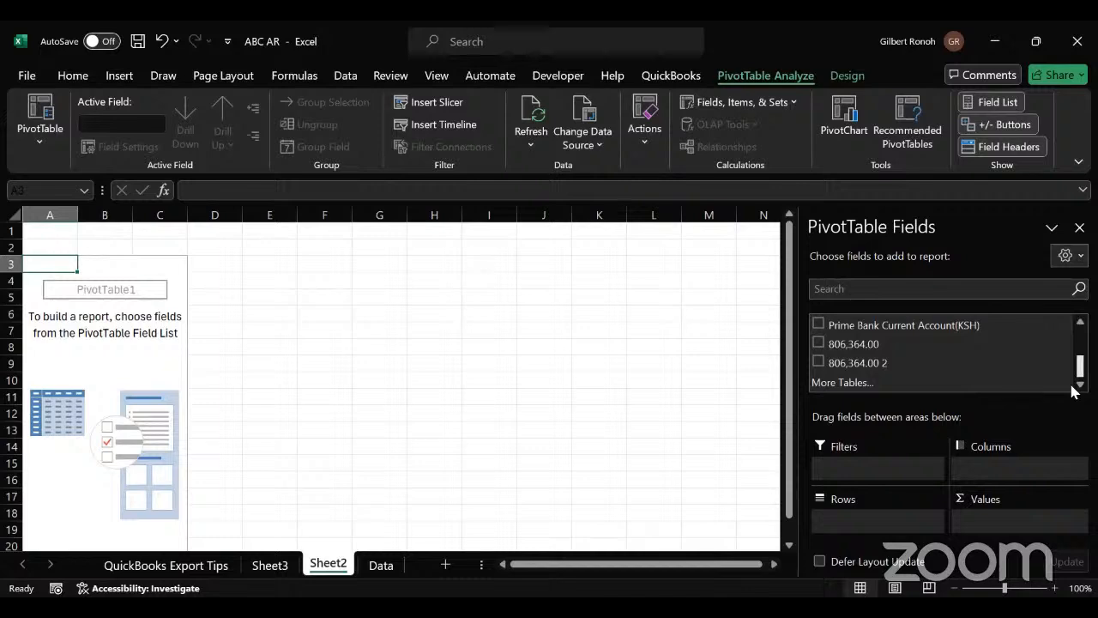
- Return to the Data sheet and check the column labels in header cells A4:H4
left_click(381, 566)
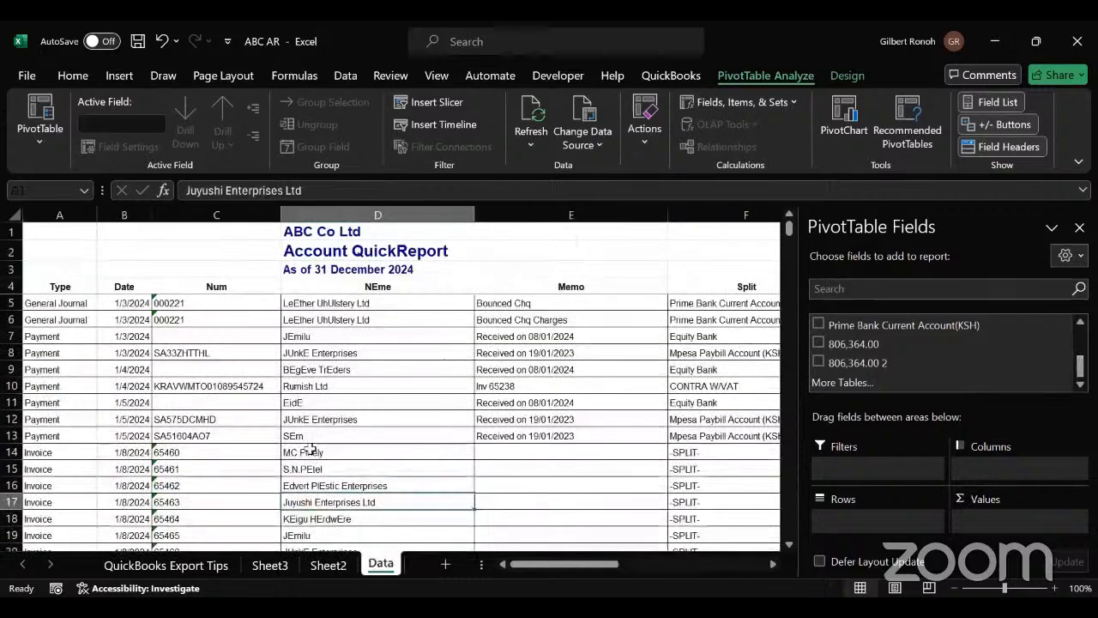
left_click(267, 407)
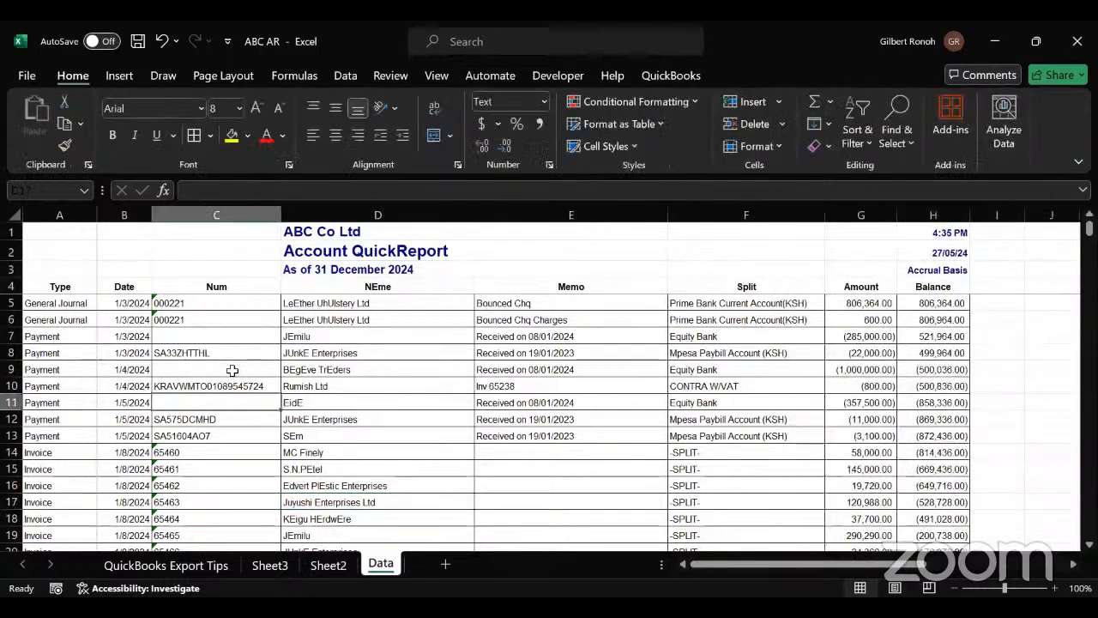
left_click(54, 287)
left_click(274, 271, "shift")
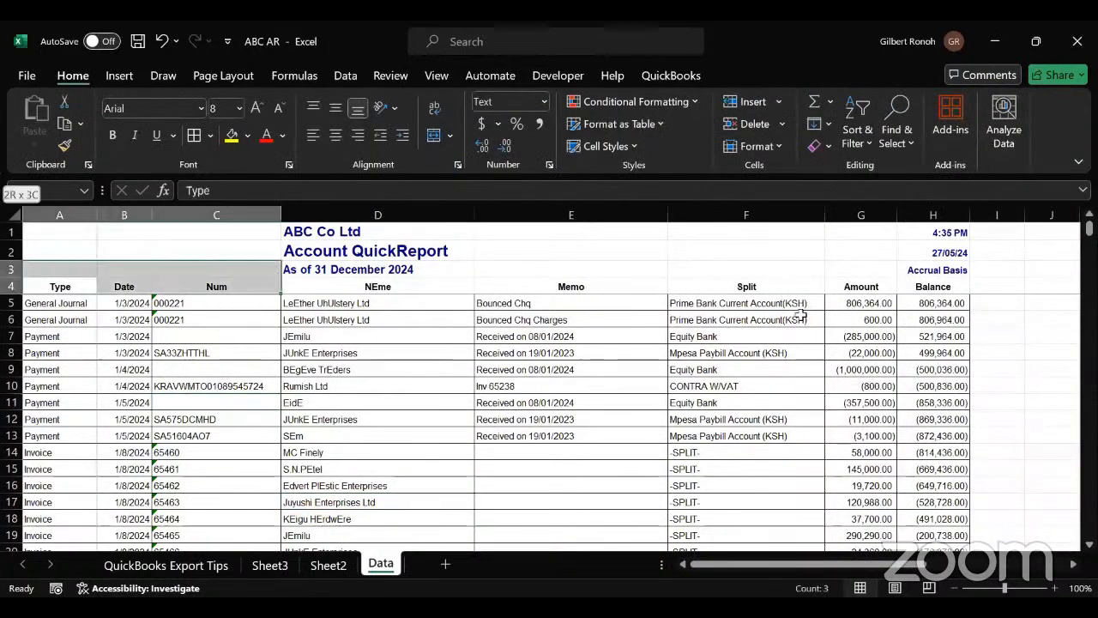
left_click(937, 286, "shift")
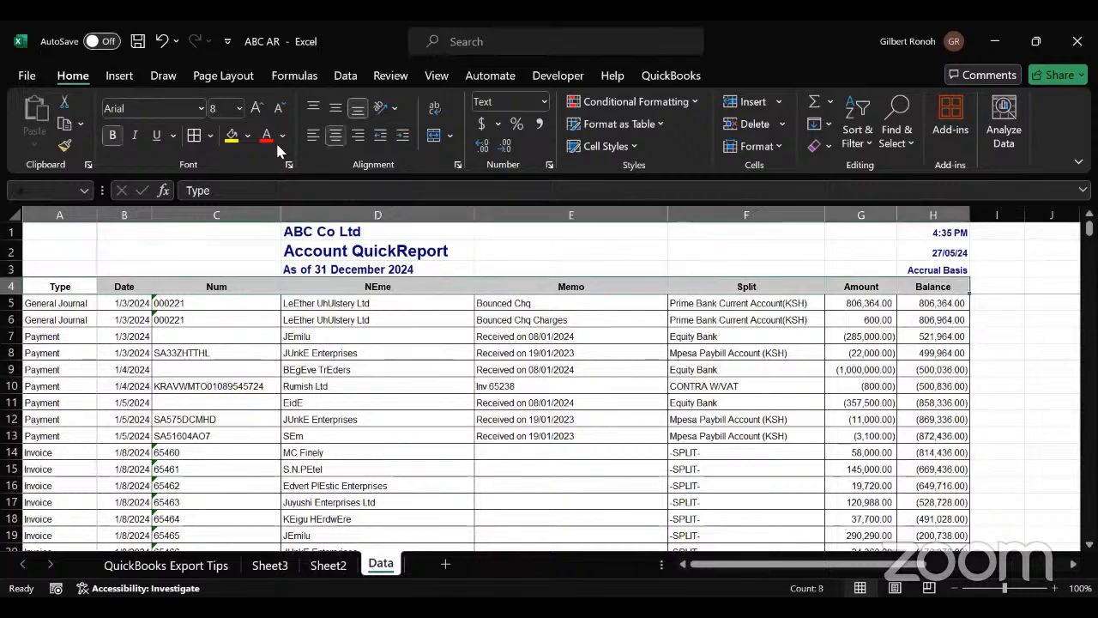
left_click(245, 379)
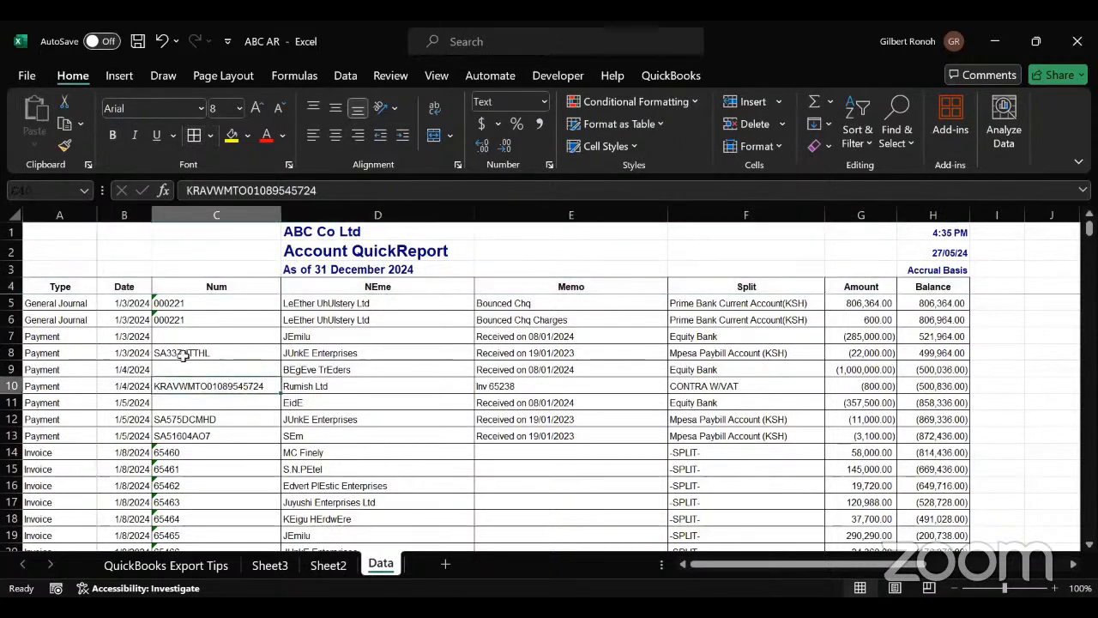
- Delete the PivotTable worksheets Sheet2 and Sheet3, keeping the Data sheet
left_click(67, 302)
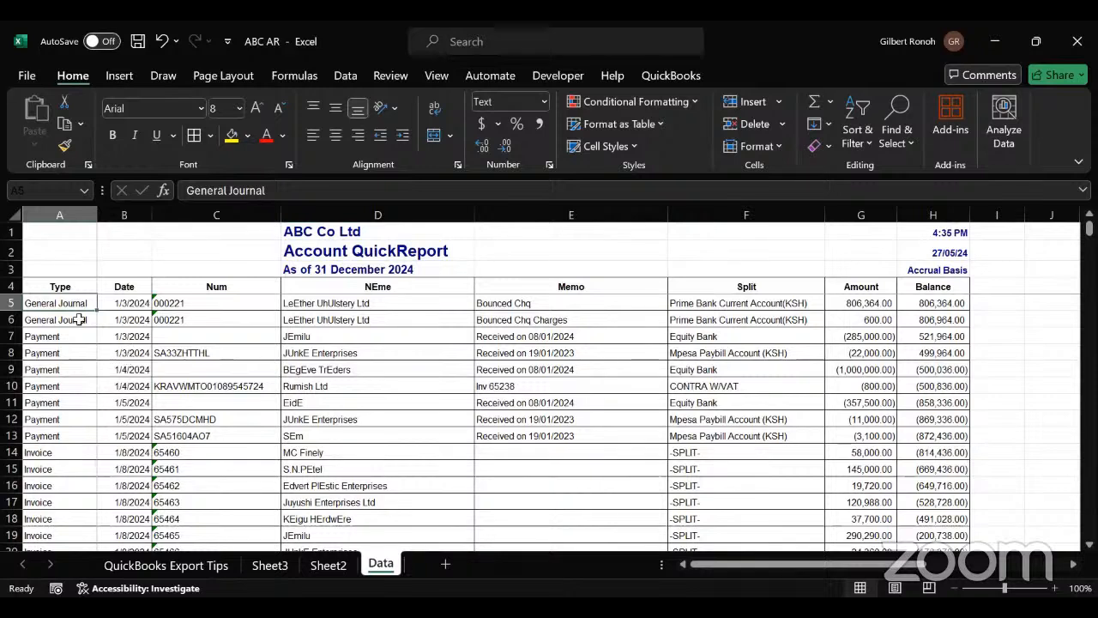
left_click(327, 565)
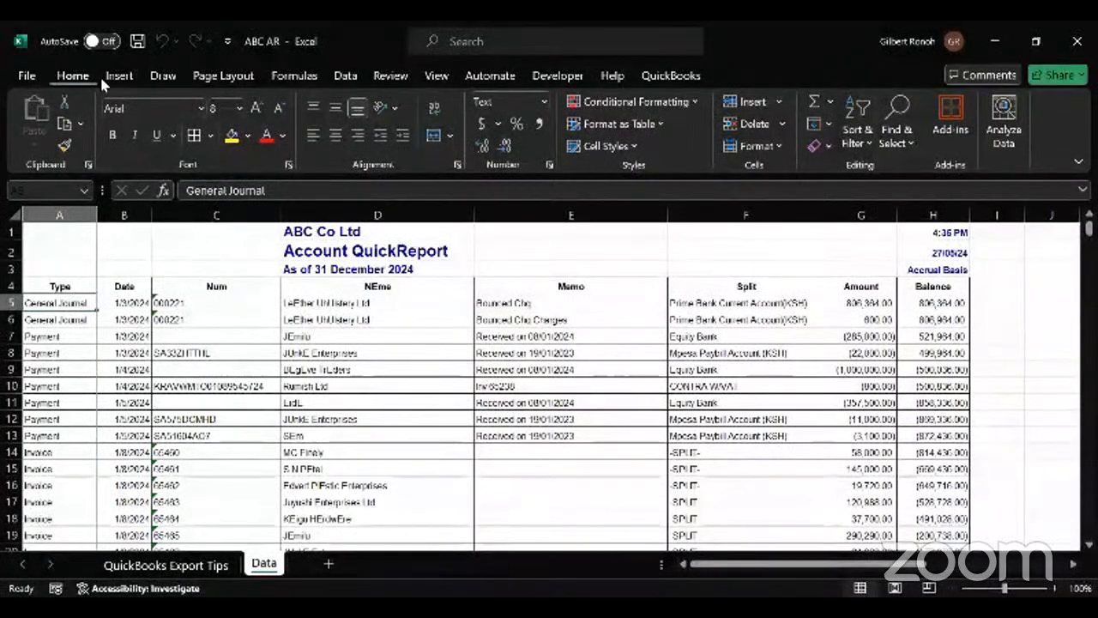
- Start a new PivotTable from a table or range on the Data sheet, with Data!a4:h2152 as the source range
left_click(112, 77)
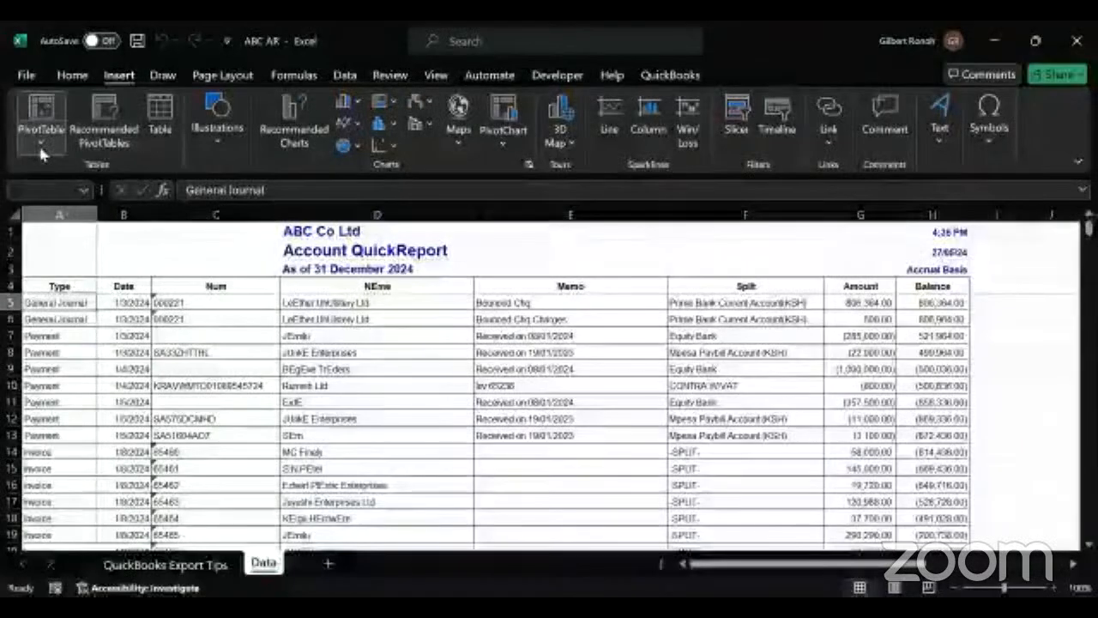
left_click(38, 142)
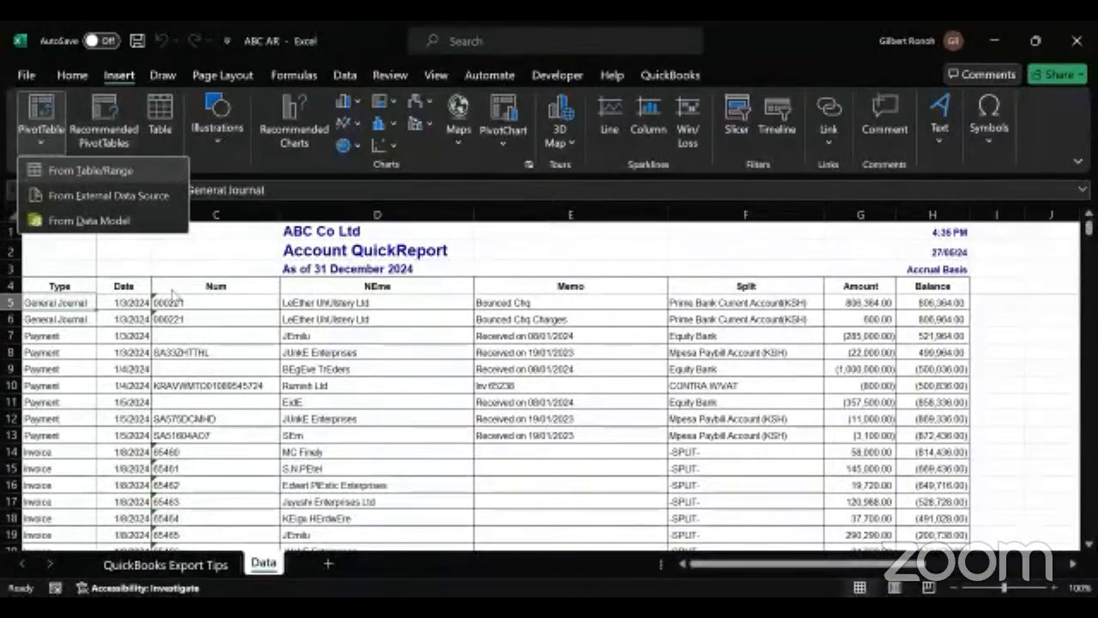
key("Return")
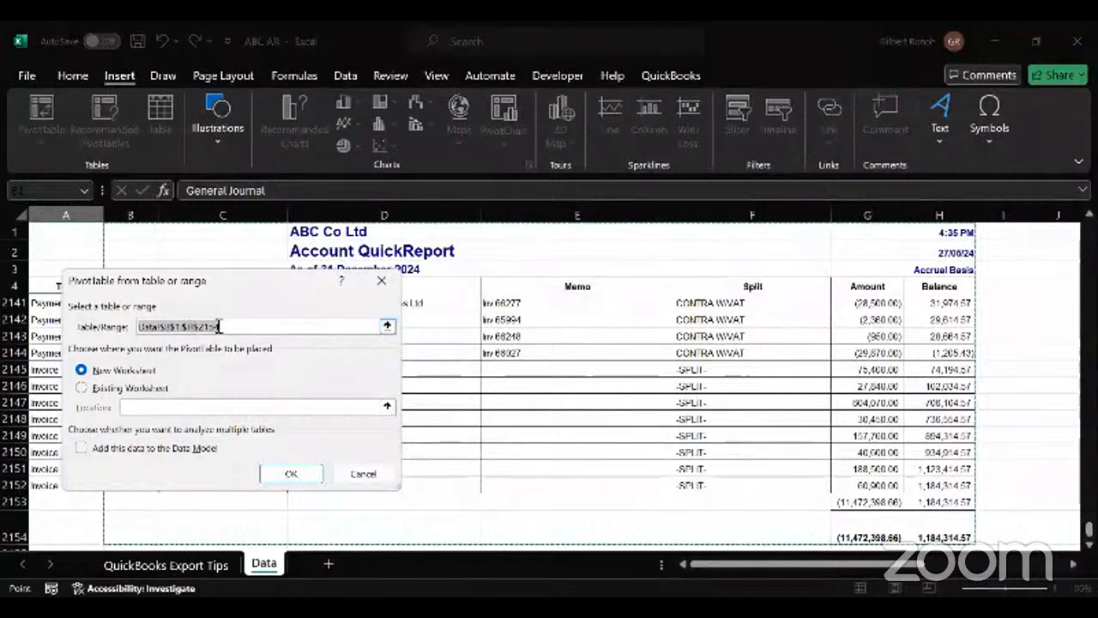
key("BackSpace")
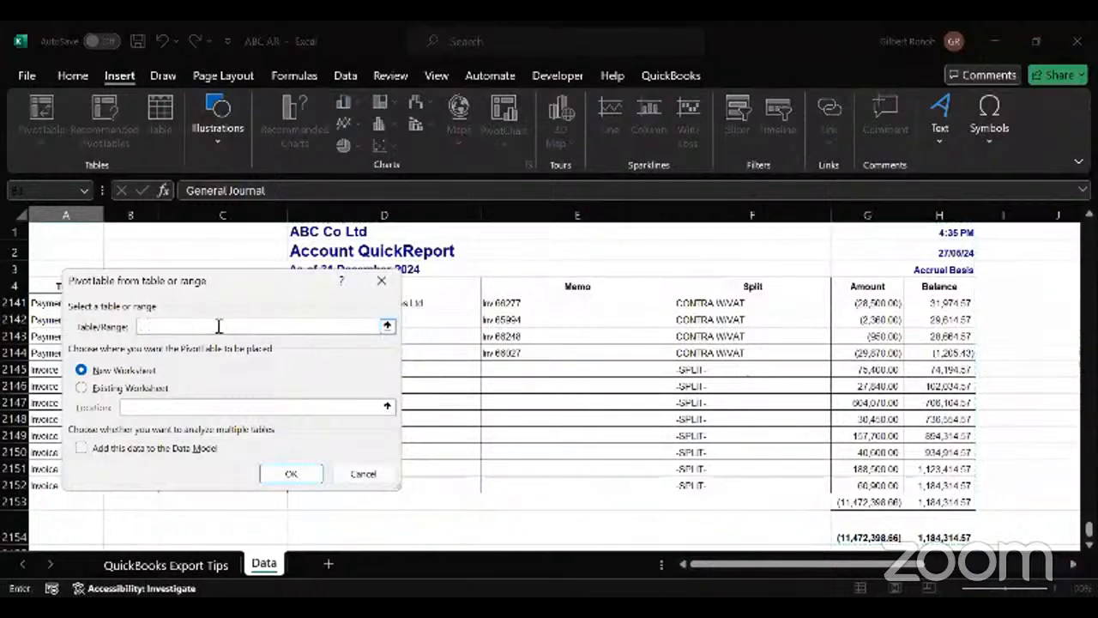
key("ctrl+z")
left_click(241, 327)
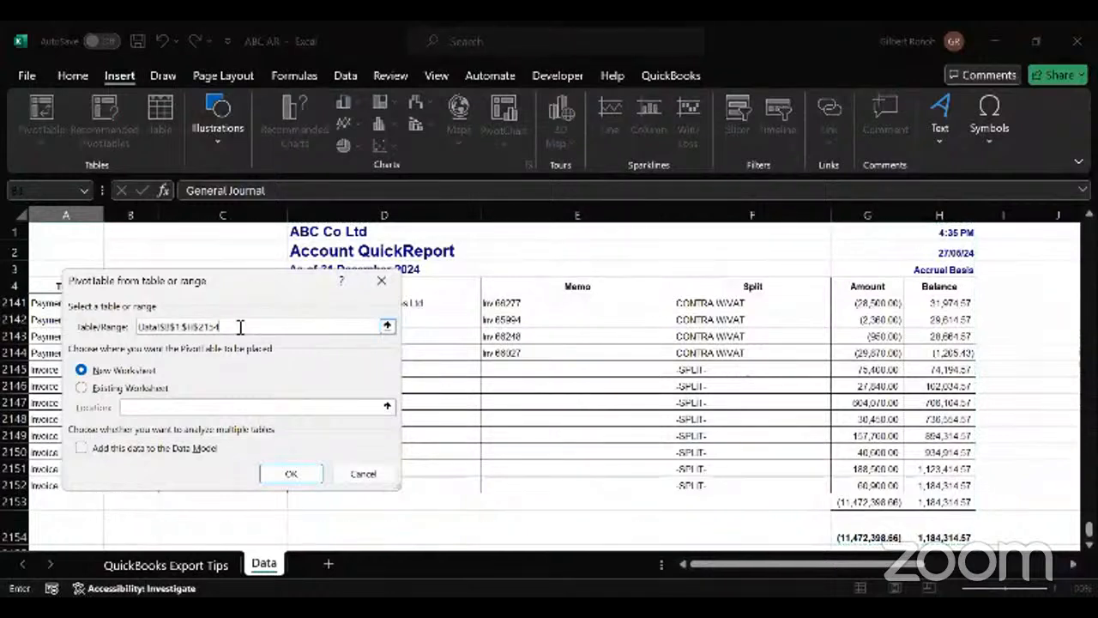
key("BackSpace")
key("BackSpace")
key("BackSpace")
key("BackSpace")
key("BackSpace")
key("BackSpace")
key("BackSpace")
key("BackSpace")
key("BackSpace")
key("BackSpace")
key("BackSpace")
key("BackSpace")
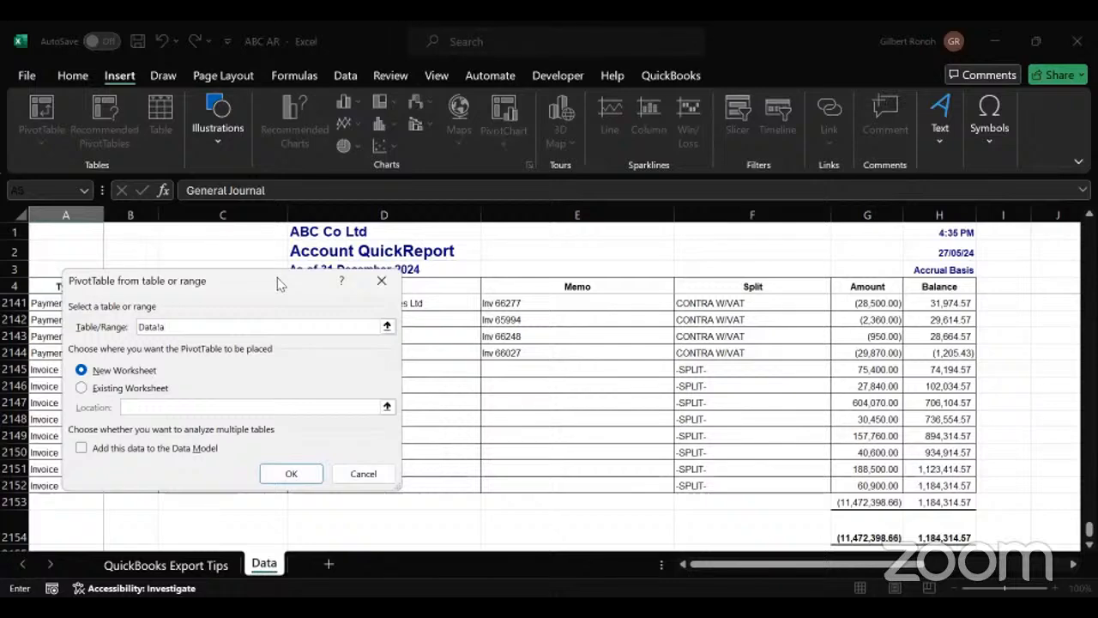
left_click_drag(277, 284, 469, 313)
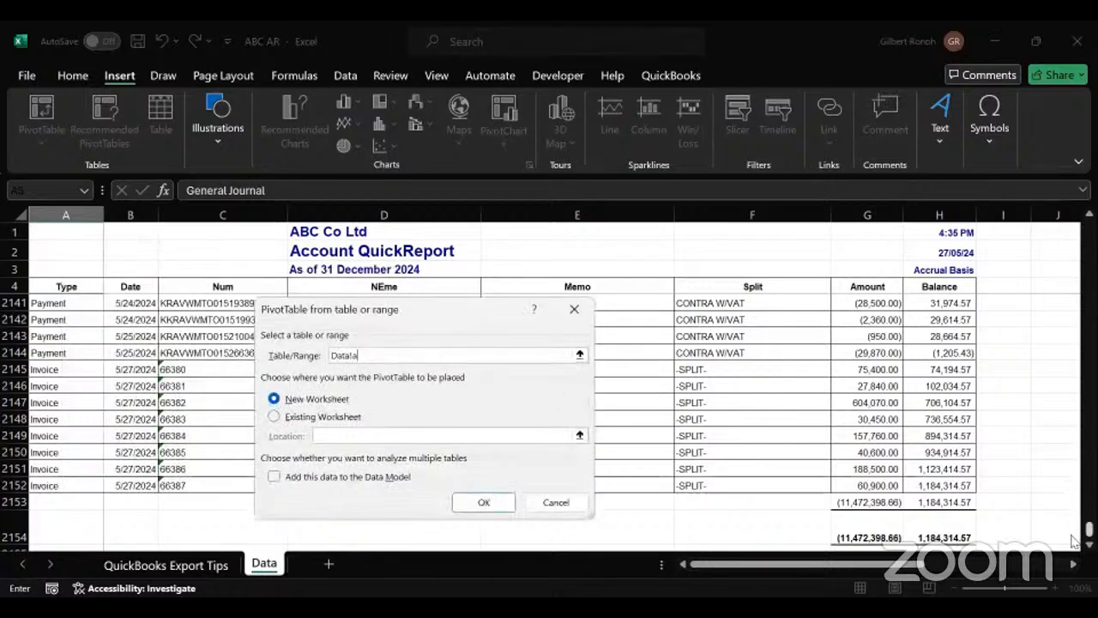
left_click_drag(1074, 521, 1073, 222)
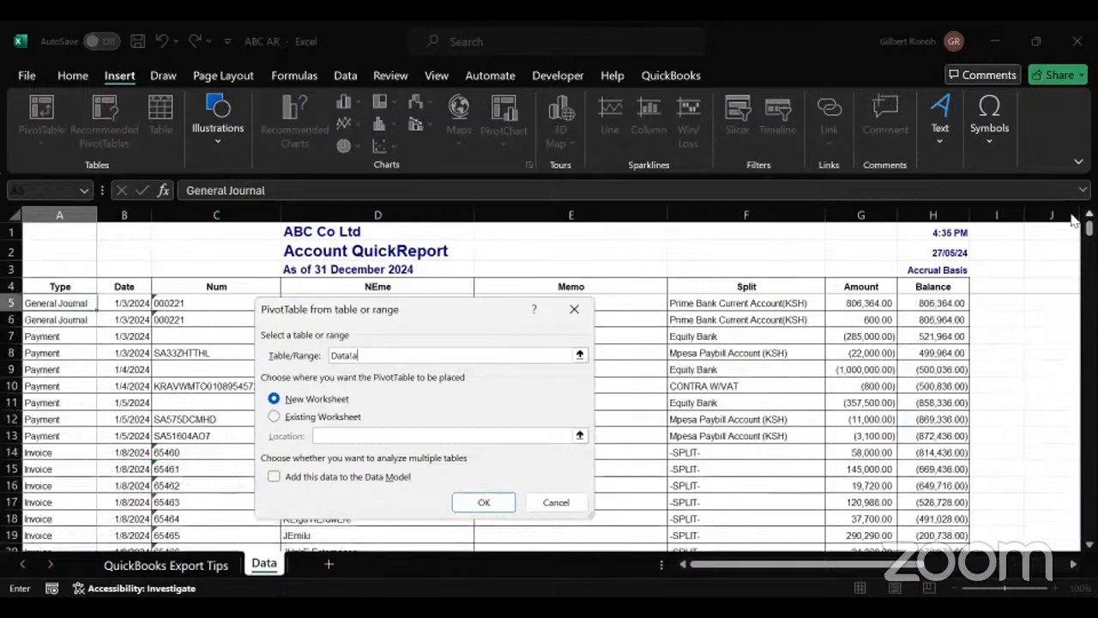
type(":")
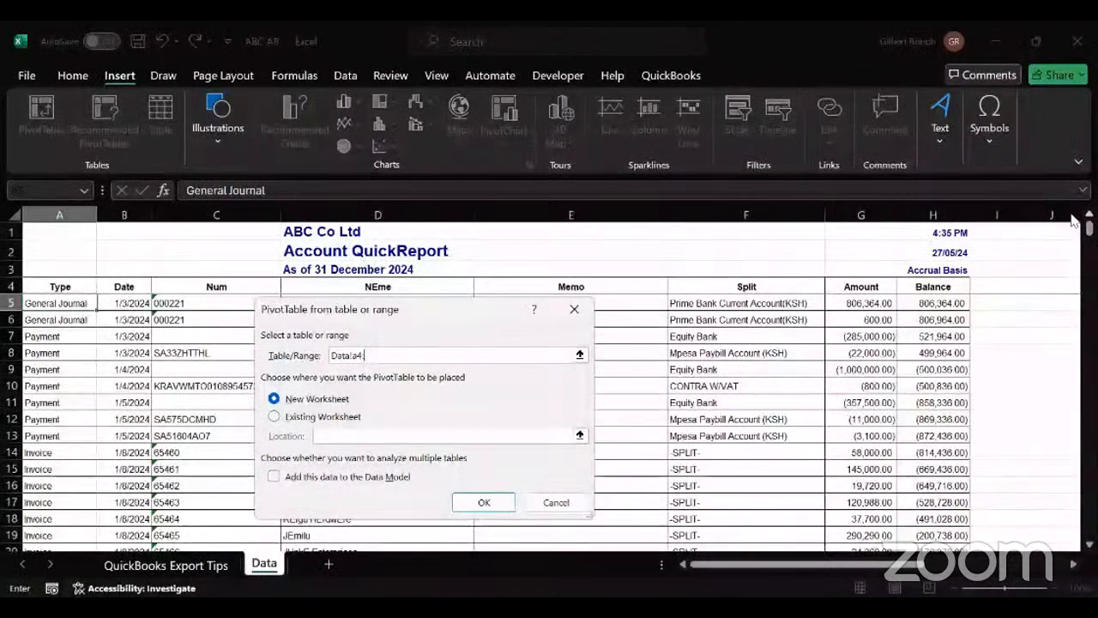
type("h")
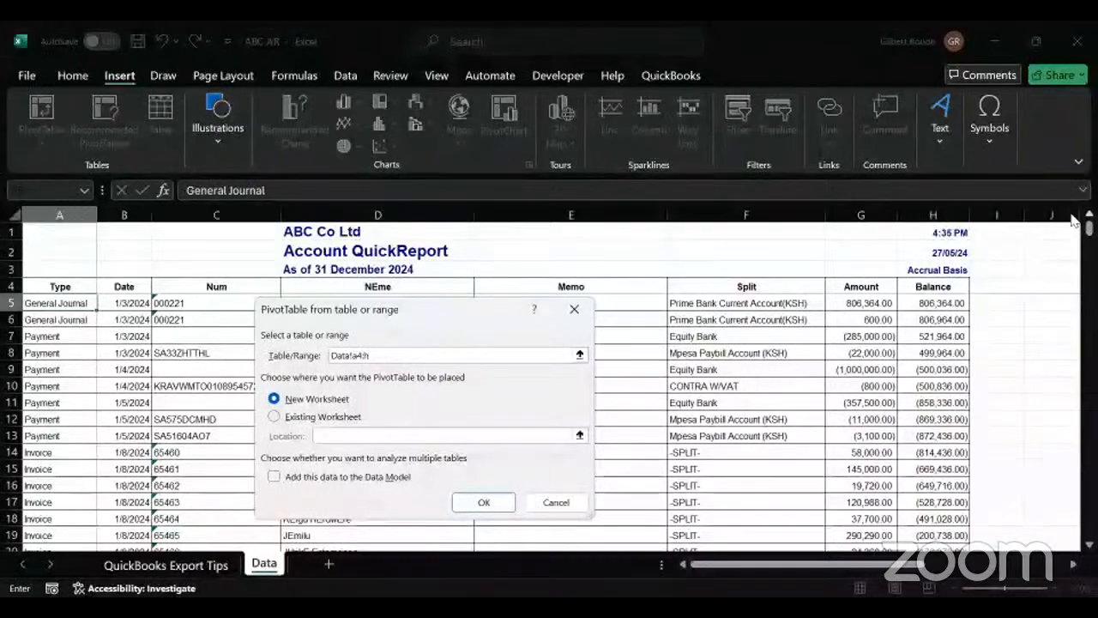
type("2152")
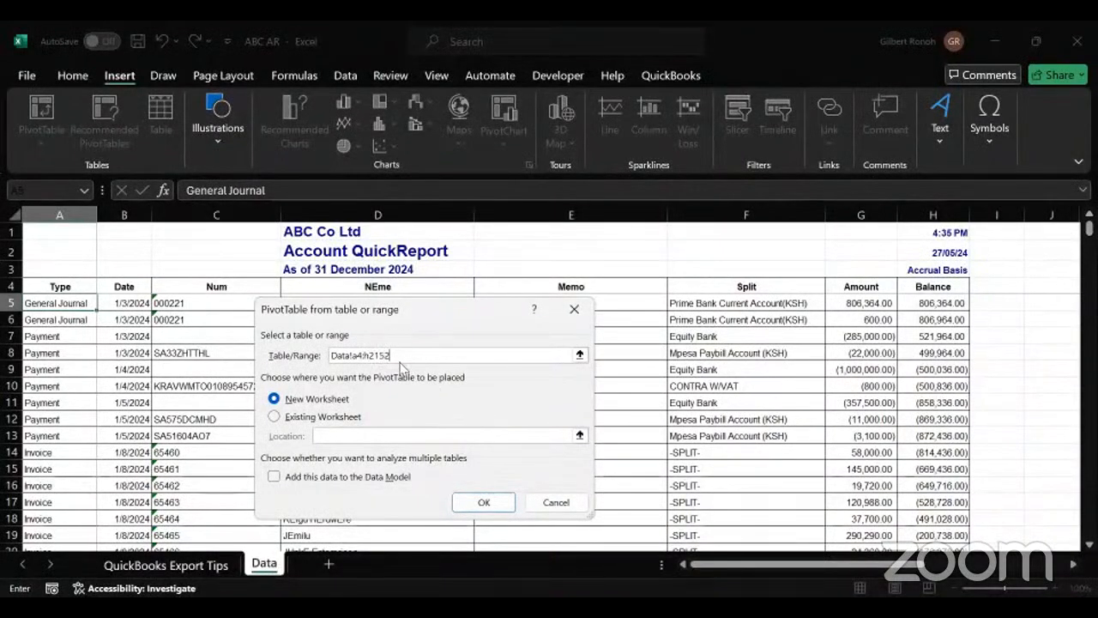
- Check the source range, create the PivotTable on a new worksheet, and review its field list
left_click_drag(391, 354, 356, 354)
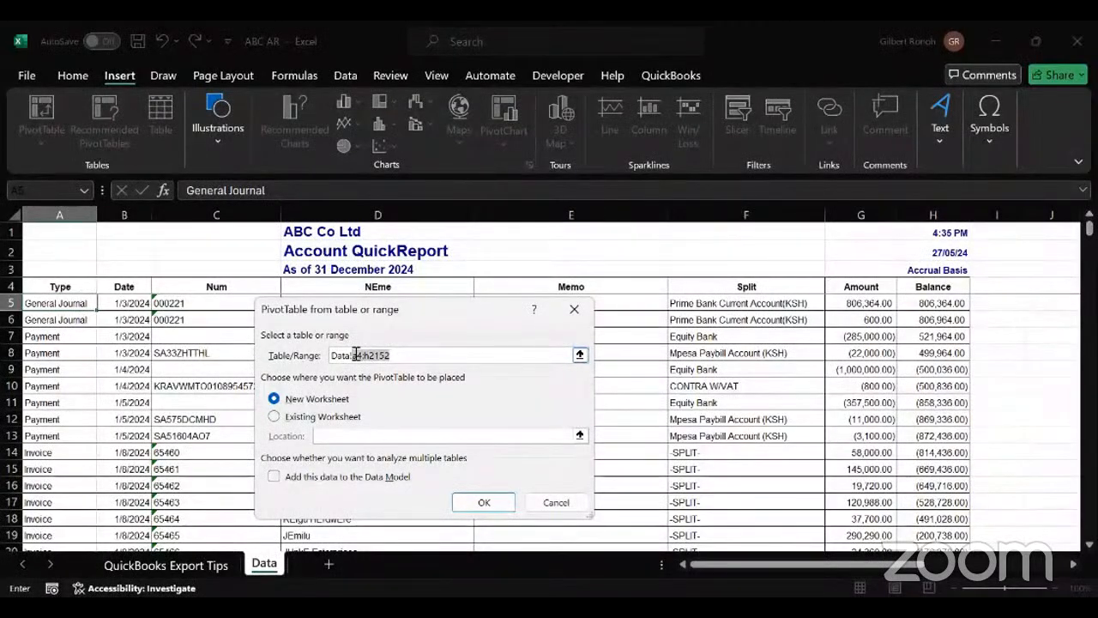
left_click(472, 360)
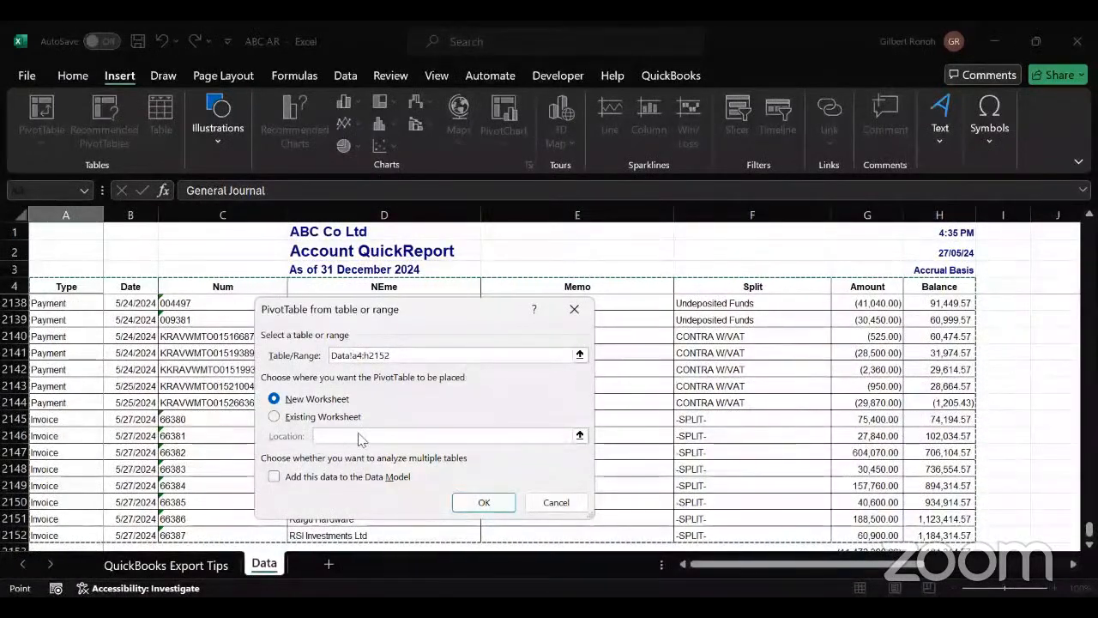
left_click(485, 505)
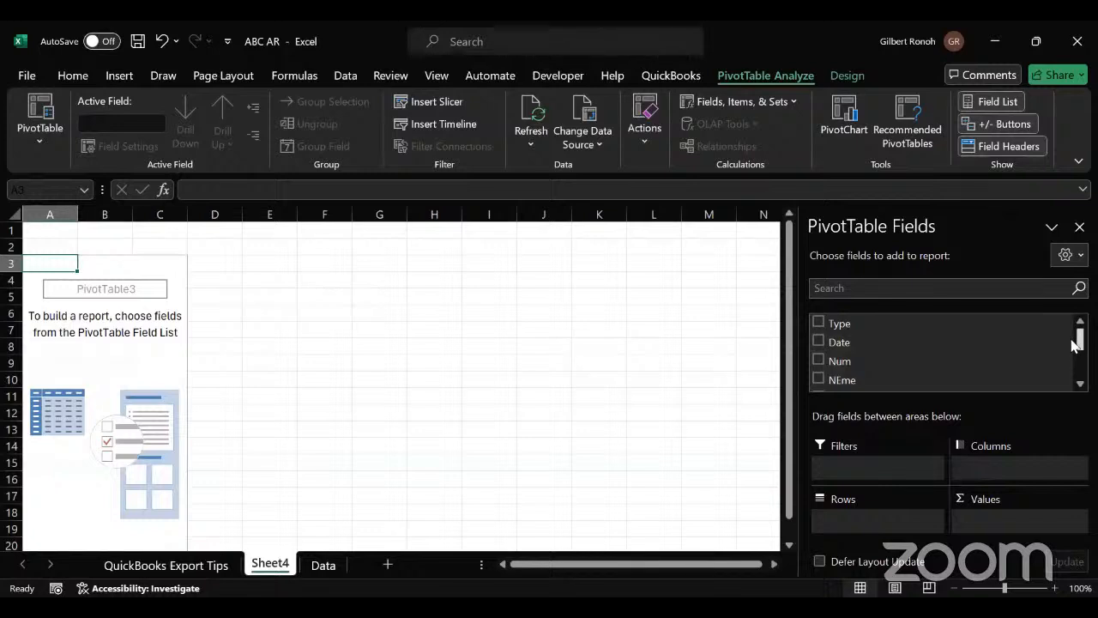
mouse_move(1075, 342)
left_mouse_down()
mouse_move(1074, 392)
mouse_move(1073, 341)
left_mouse_up()
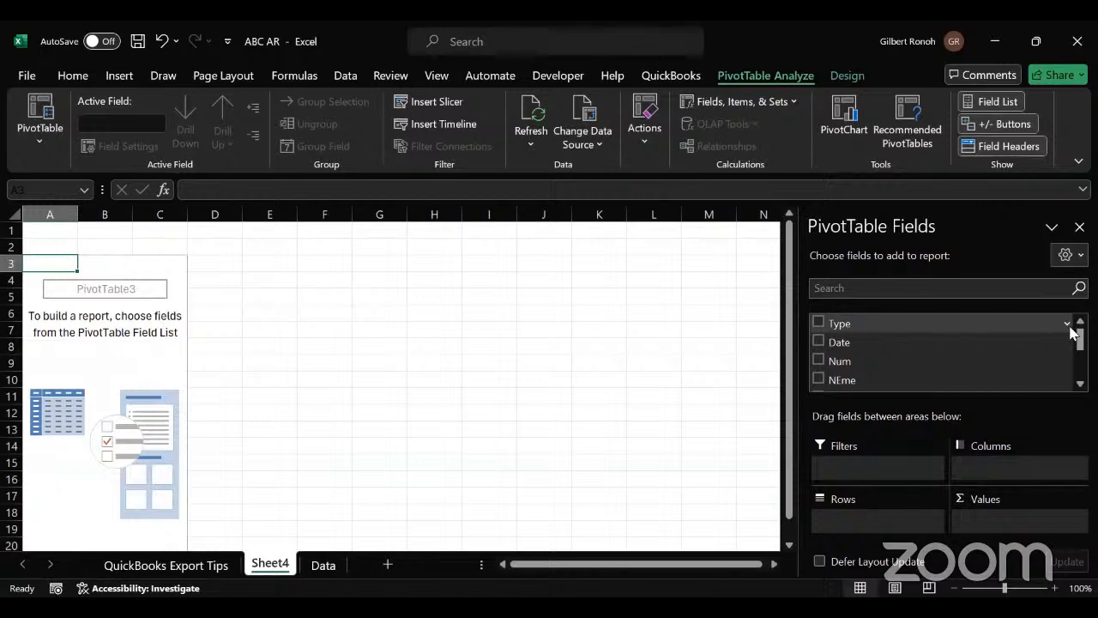
- Return to the Data sheet and look through the first customer name entries in column D
left_click(324, 565)
left_click(383, 370)
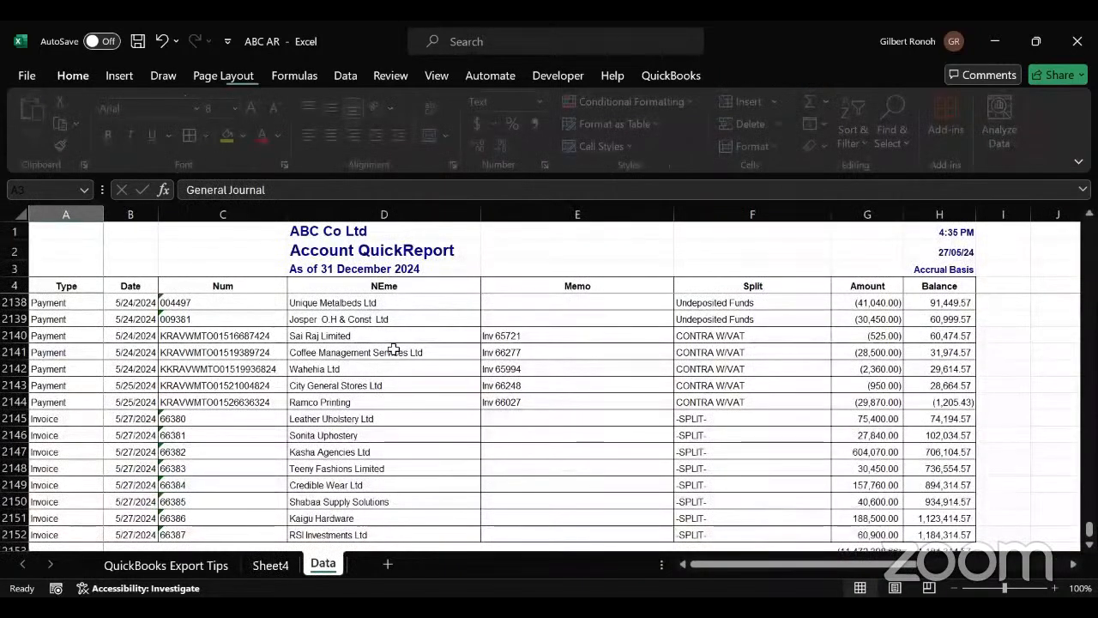
left_click(379, 271)
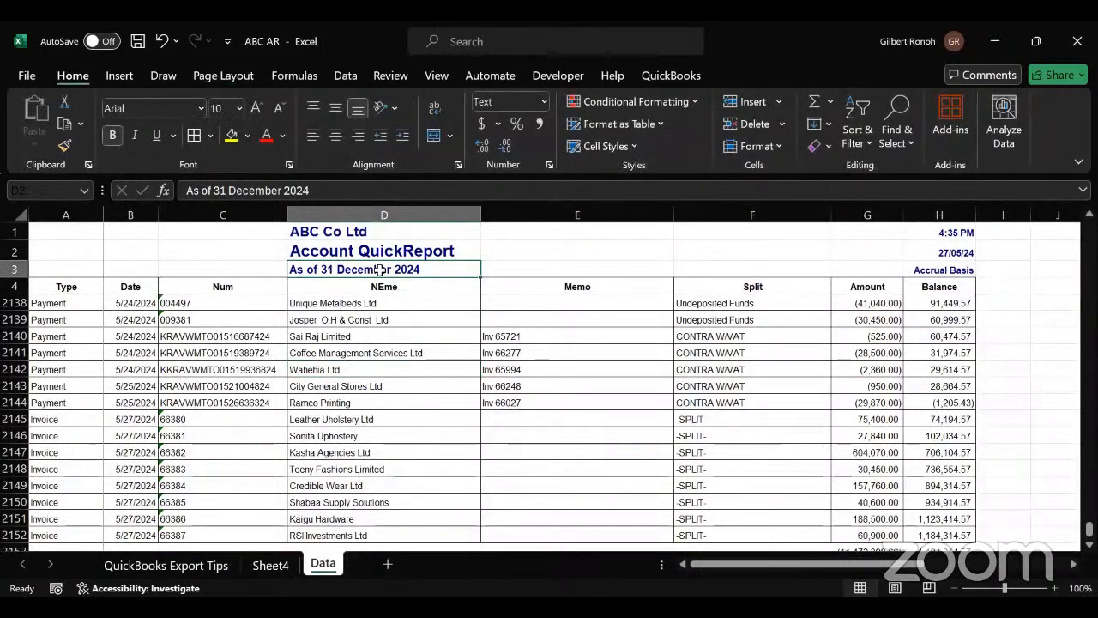
key("Down")
key("Down")
key("Down")
key("Down")
key("Down")
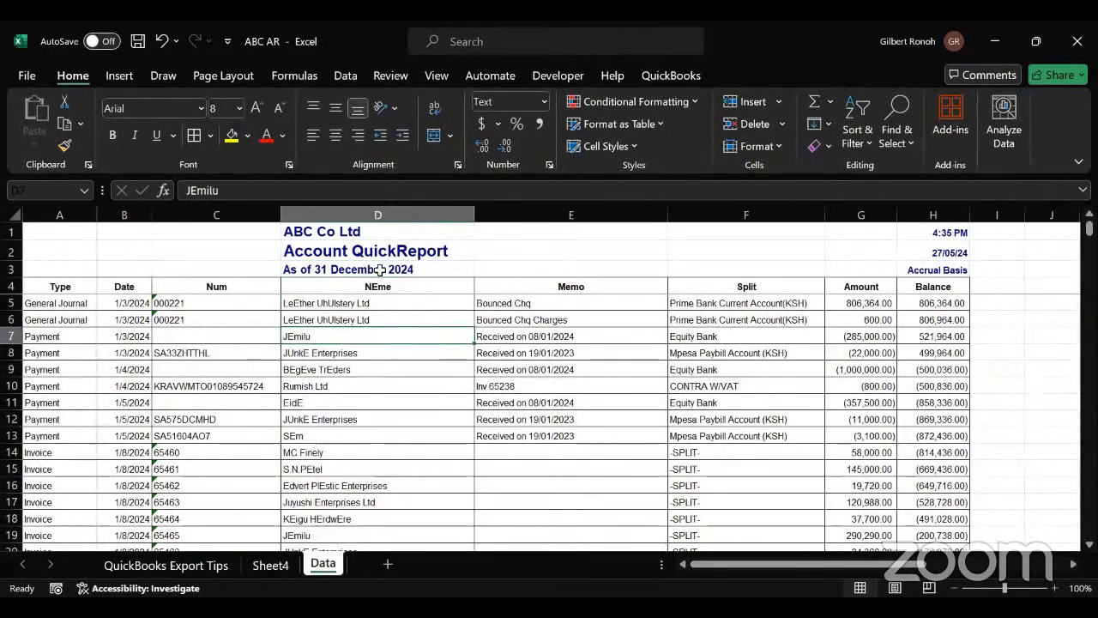
key("Down")
key("Down")
key("Down")
key("Down")
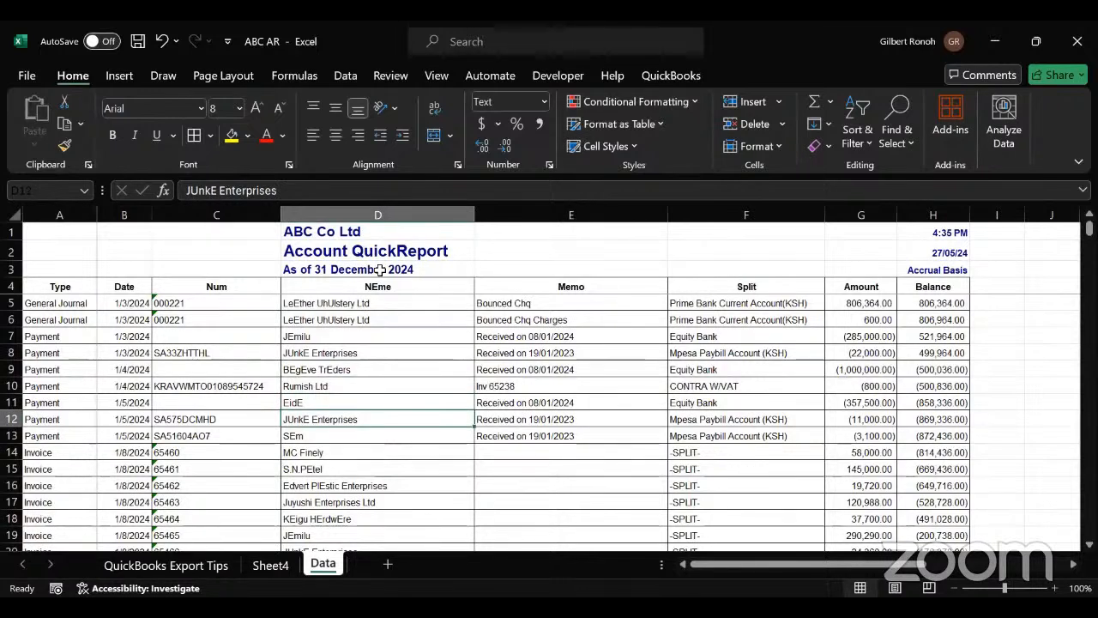
- Examine the account entries in the Split column of the Data sheet from the first transactions down to row 43
key("Right")
key("Right")
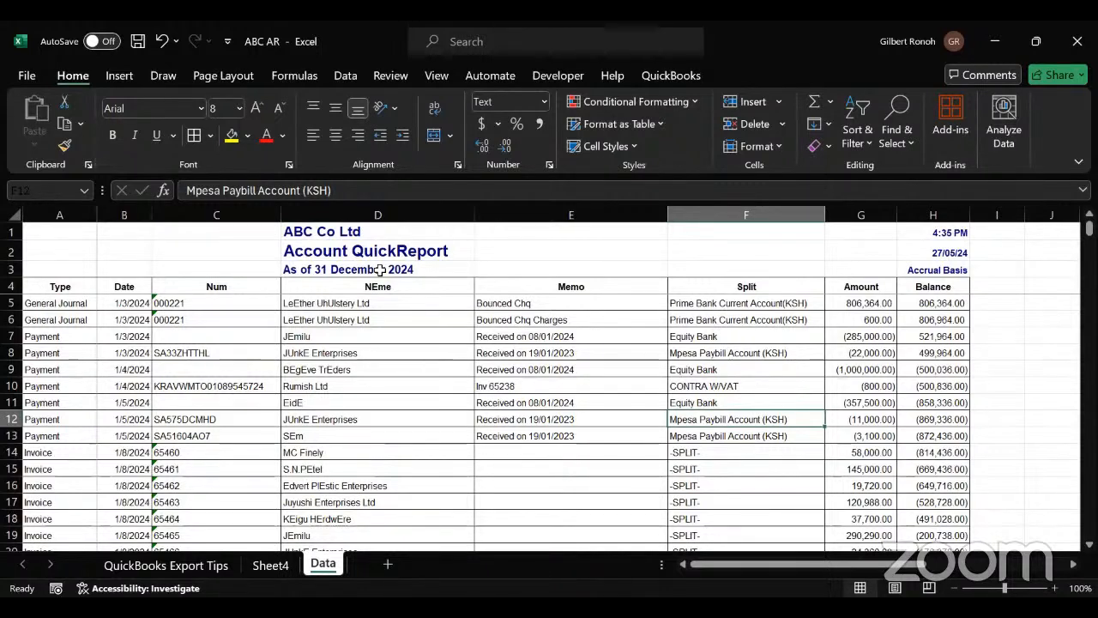
key("Up")
key("Up")
key("Up")
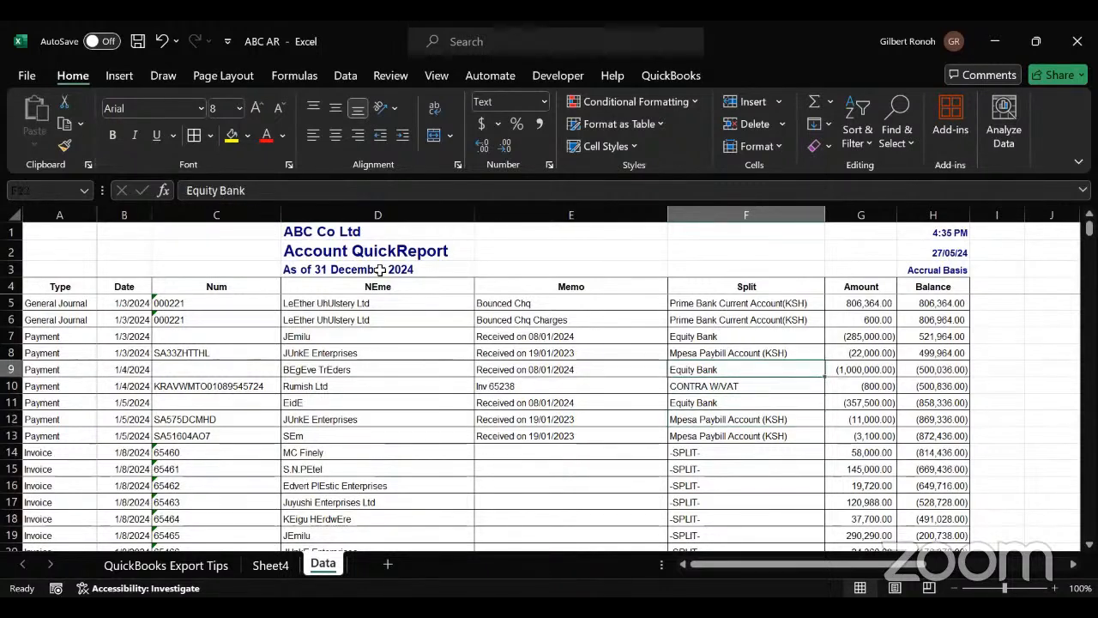
key("Up")
key("Up")
key("Up")
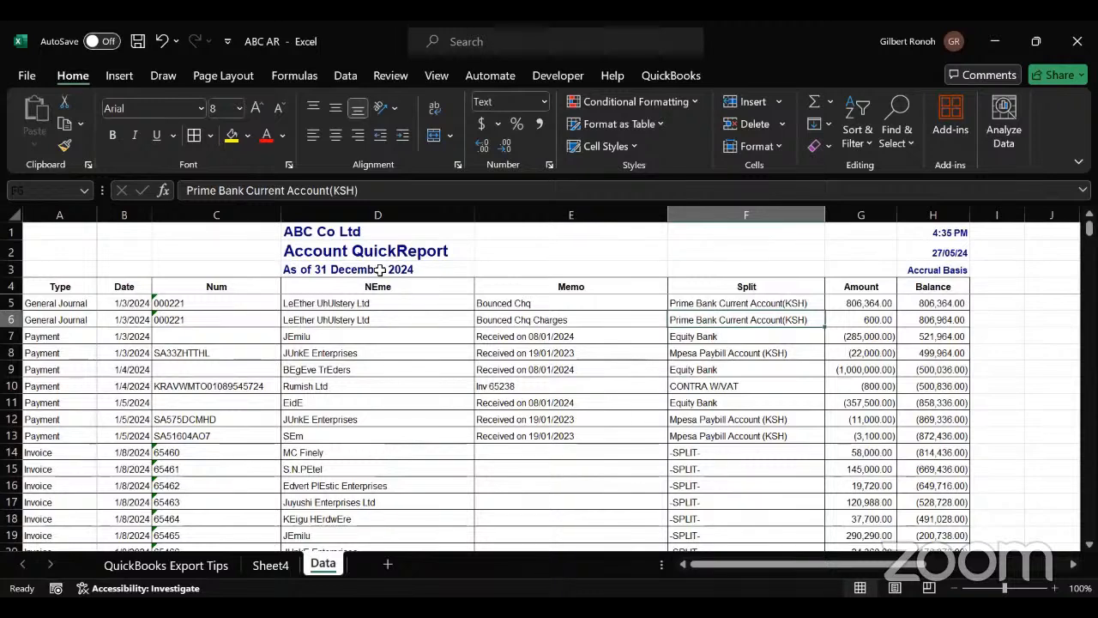
key("Down")
key("Down")
key("Down")
key("Down")
key("Down")
key("Down")
key("Down")
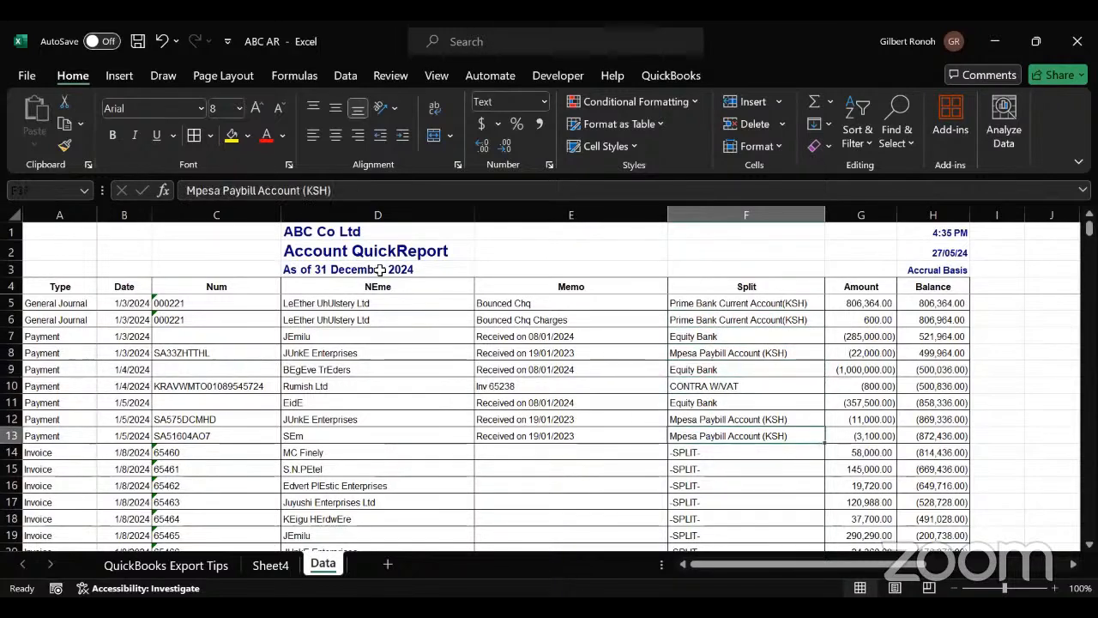
key("Down")
key("Down")
key("Down")
key("Down")
key("Down")
key("Down")
key("Down")
key("Down")
key("Down")
key("Down")
key("Down")
key("Down")
key("Down")
key("Down")
key("Down")
key("Down")
key("Down")
key("Down")
key("Down")
key("Down")
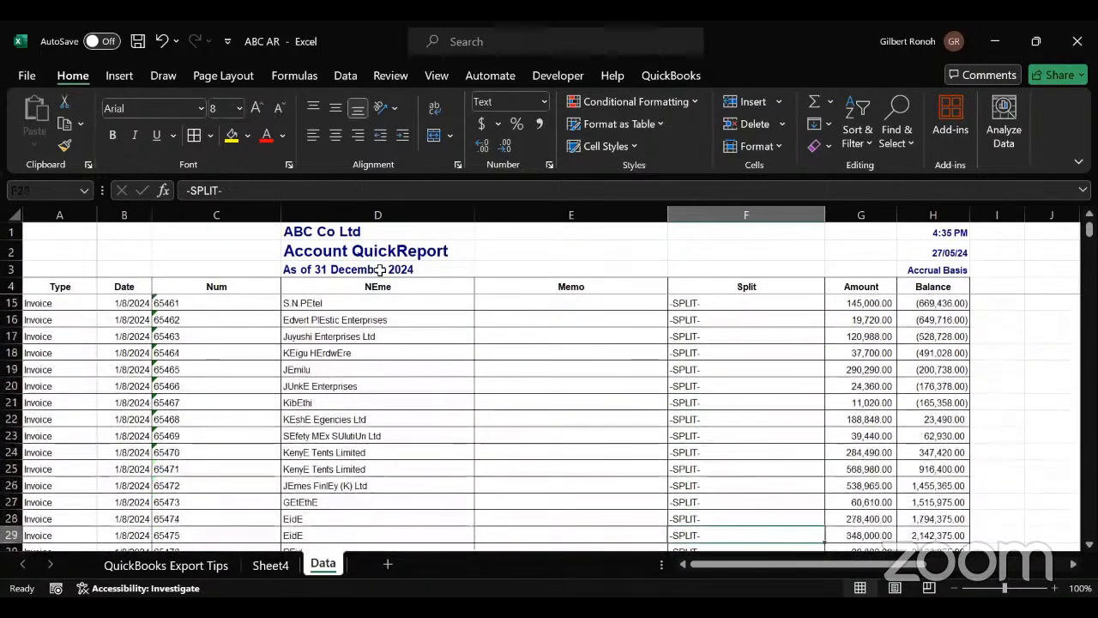
key("Down")
key("Down")
key("Down")
key("Down")
key("Down")
key("Down")
key("Down")
key("Down")
key("Down")
key("Down")
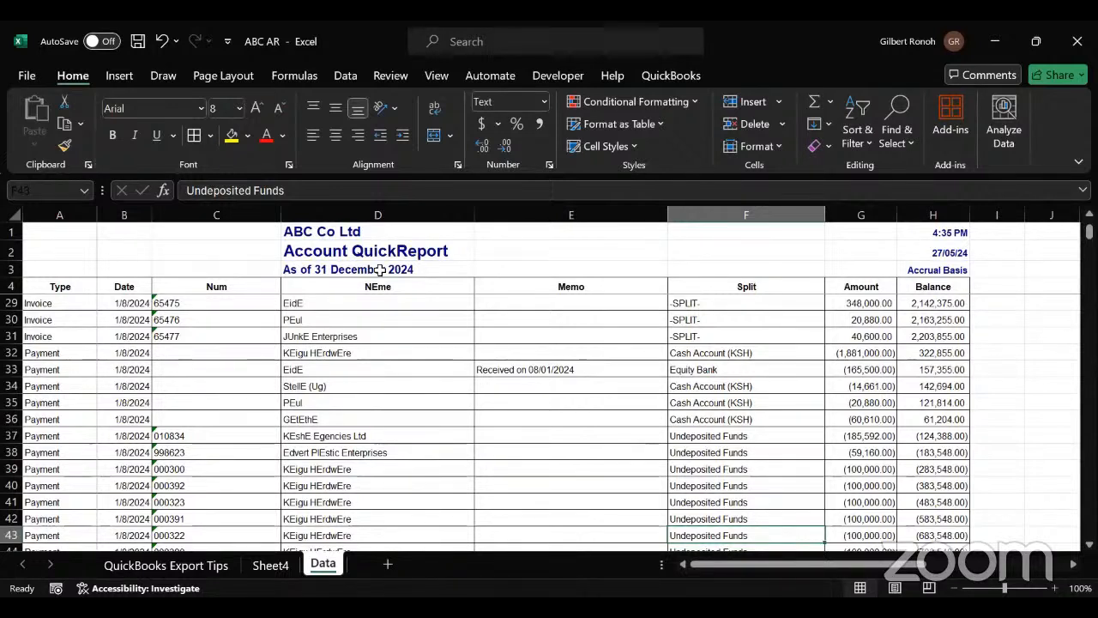
key("Up")
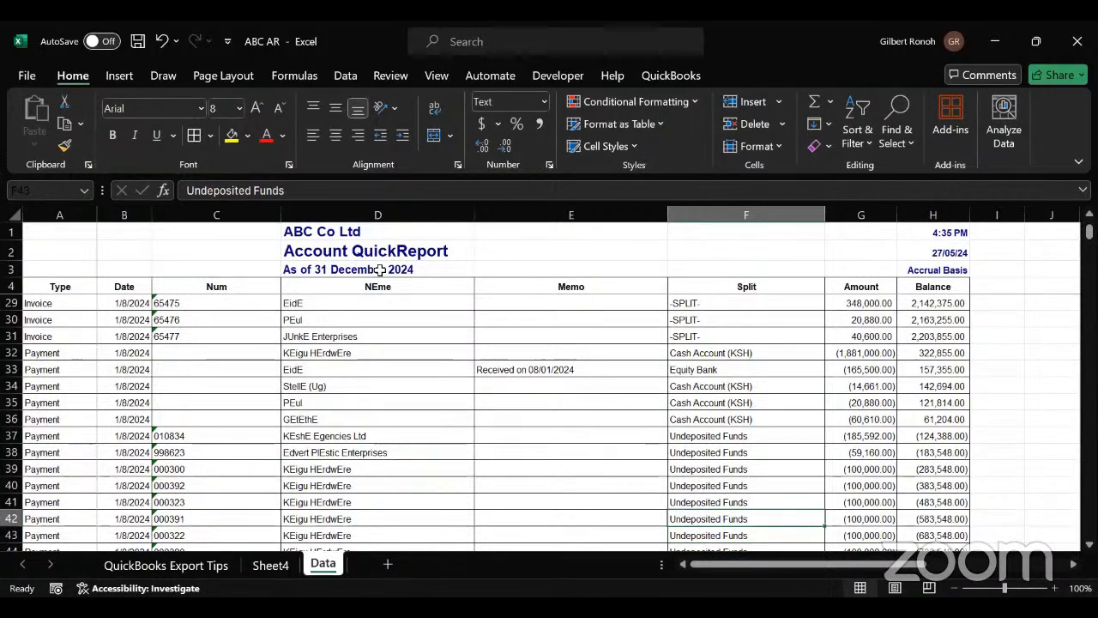
key("Up")
key("Up")
key("Up")
key("Up")
key("Up")
key("Up")
key("Up")
key("Up")
key("Up")
key("Up")
key("Up")
key("Up")
key("Up")
key("Up")
key("Up")
key("Up")
key("Up")
key("Up")
key("Up")
key("Up")
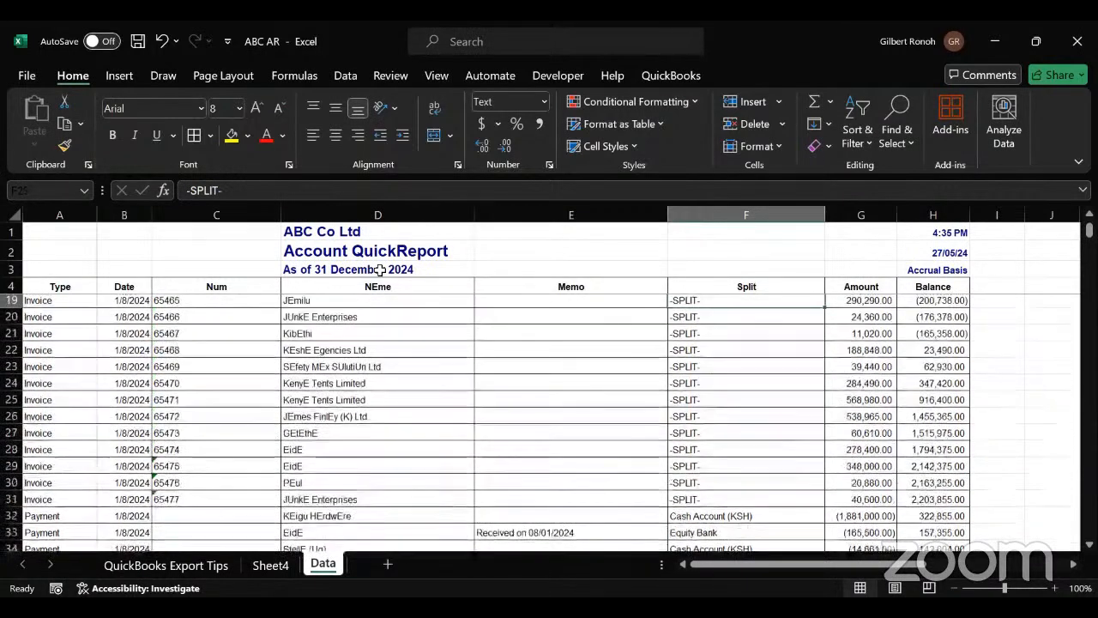
key("Up")
key("Up")
key("Up")
key("Up")
key("Up")
key("Up")
key("Up")
key("Up")
key("Up")
key("Up")
key("Up")
key("Up")
key("Up")
key("Up")
key("Up")
key("Up")
key("Up")
key("Up")
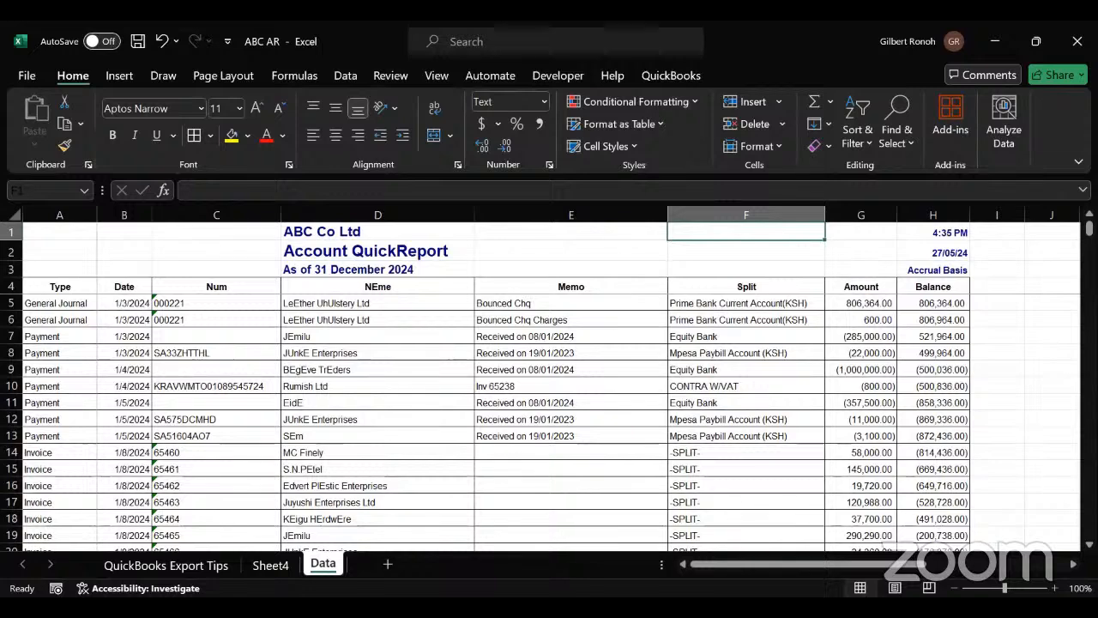
- Check the PivotTable field list on Sheet4, then inspect column F and its first Split entries on the Data sheet
left_click(275, 566)
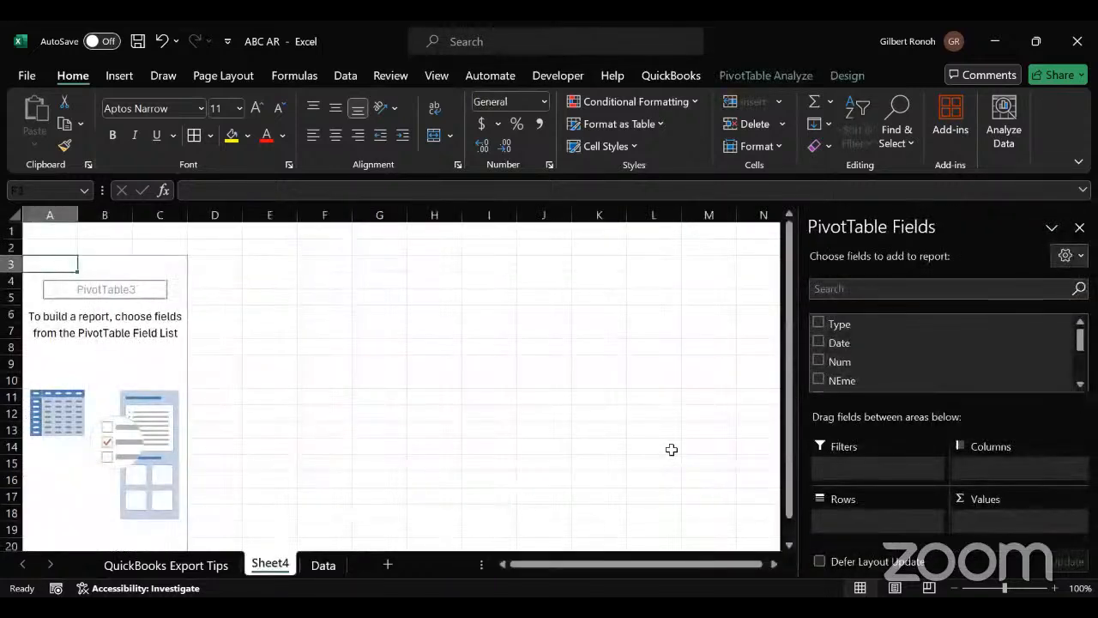
left_click(323, 567)
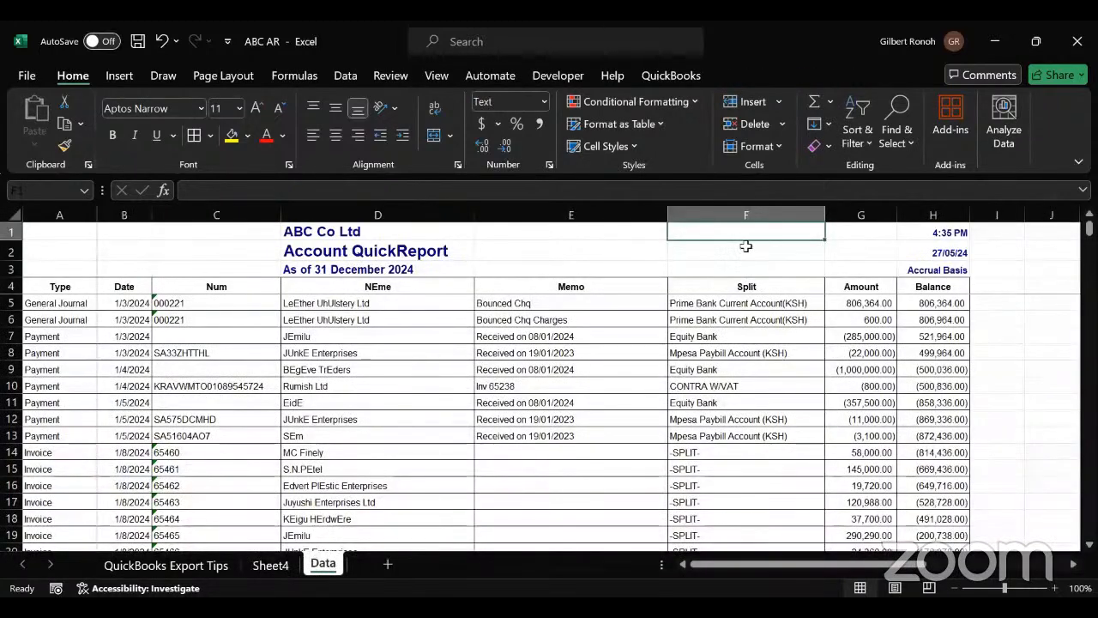
left_click(746, 214)
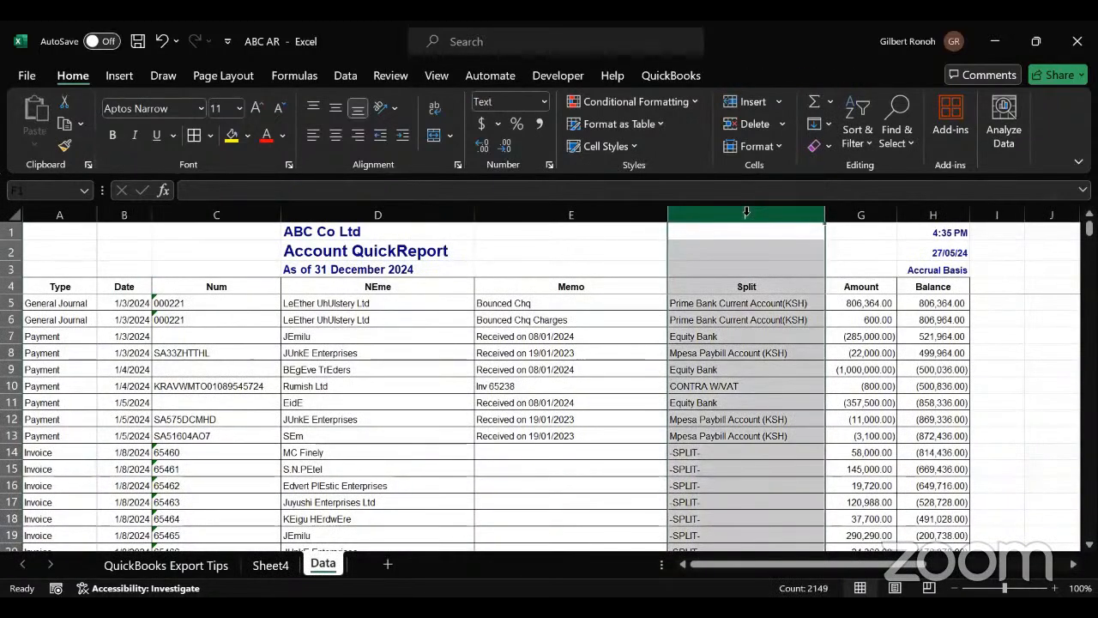
left_click(710, 316)
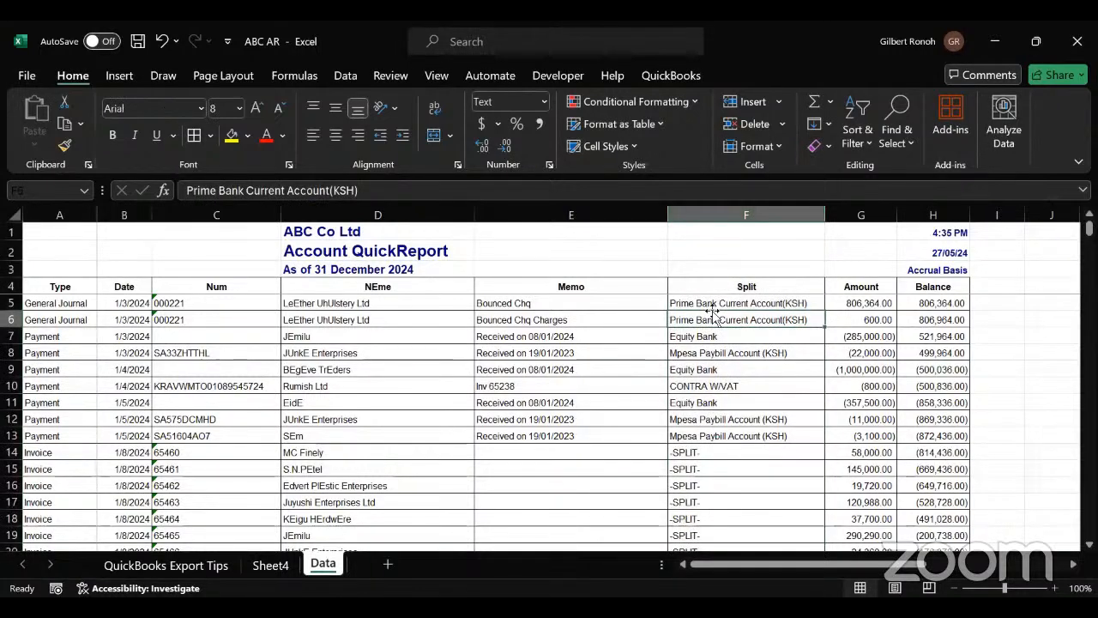
left_click(711, 308)
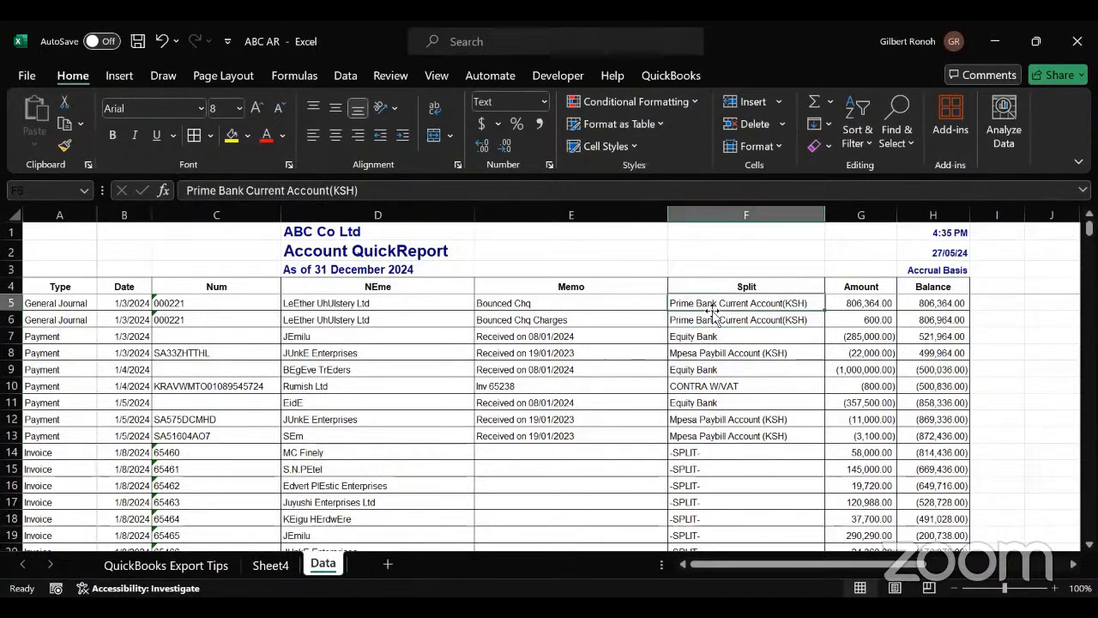
- Look through the first Split entries in column F down to row 11, then check the neighbouring Memo entry in row 7
key("Down")
key("Down")
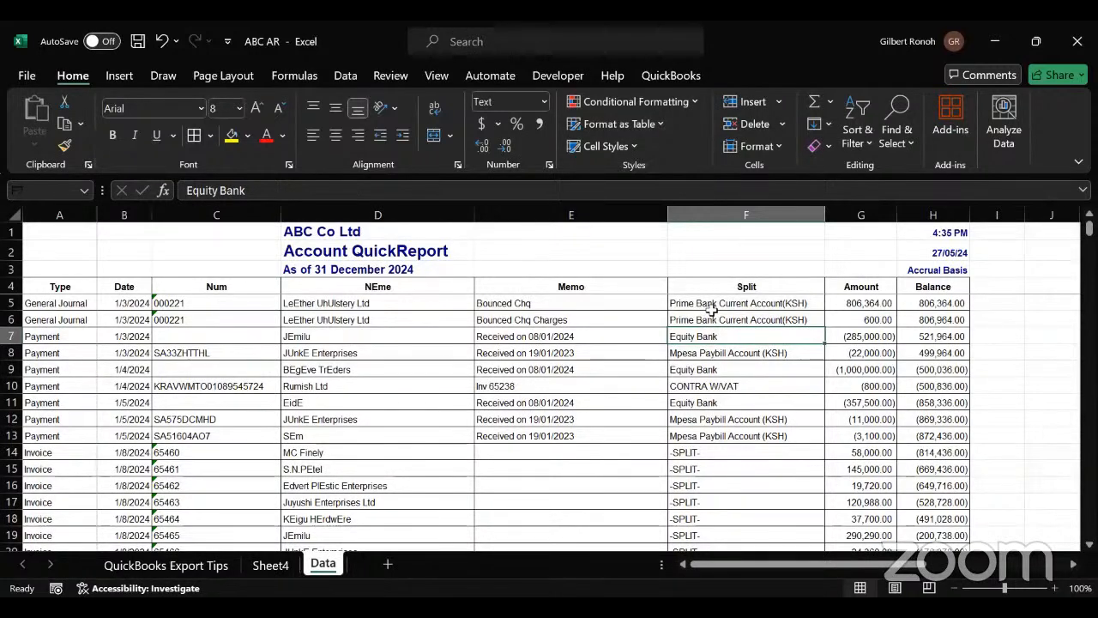
key("Down")
key("Down")
key("Down")
key("Down")
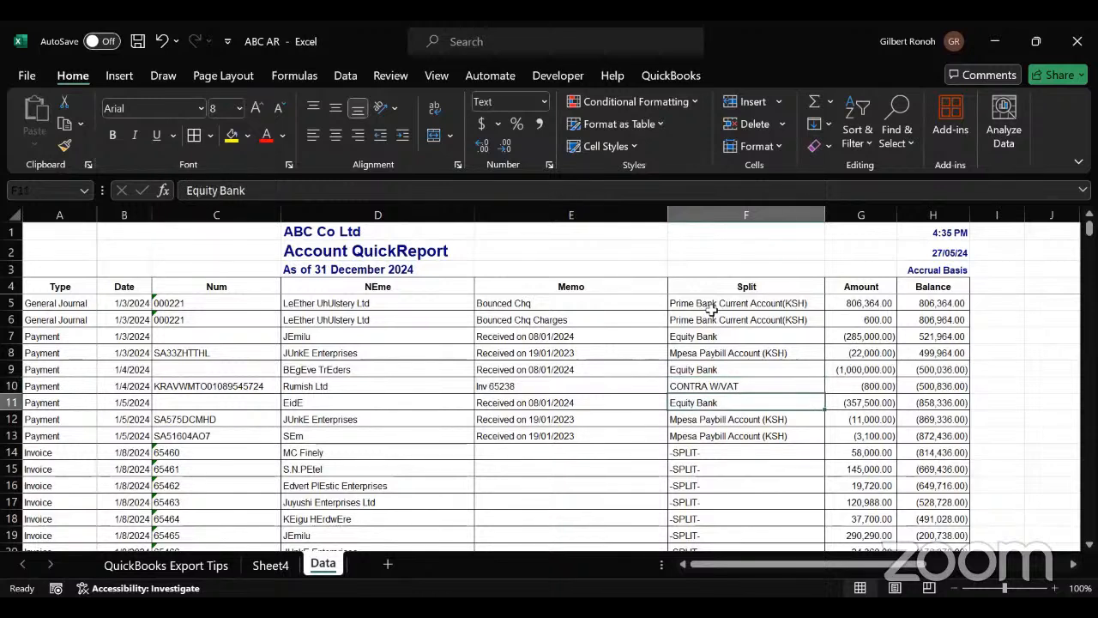
key("Up")
key("Up")
key("Up")
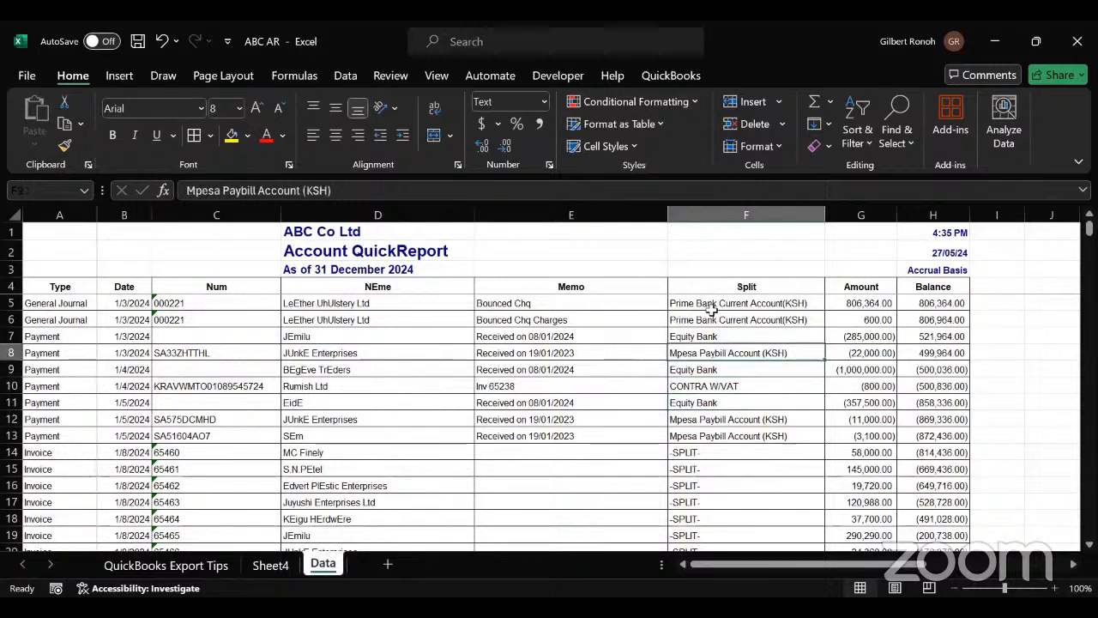
key("Left")
key("Left")
key("Up")
key("Right")
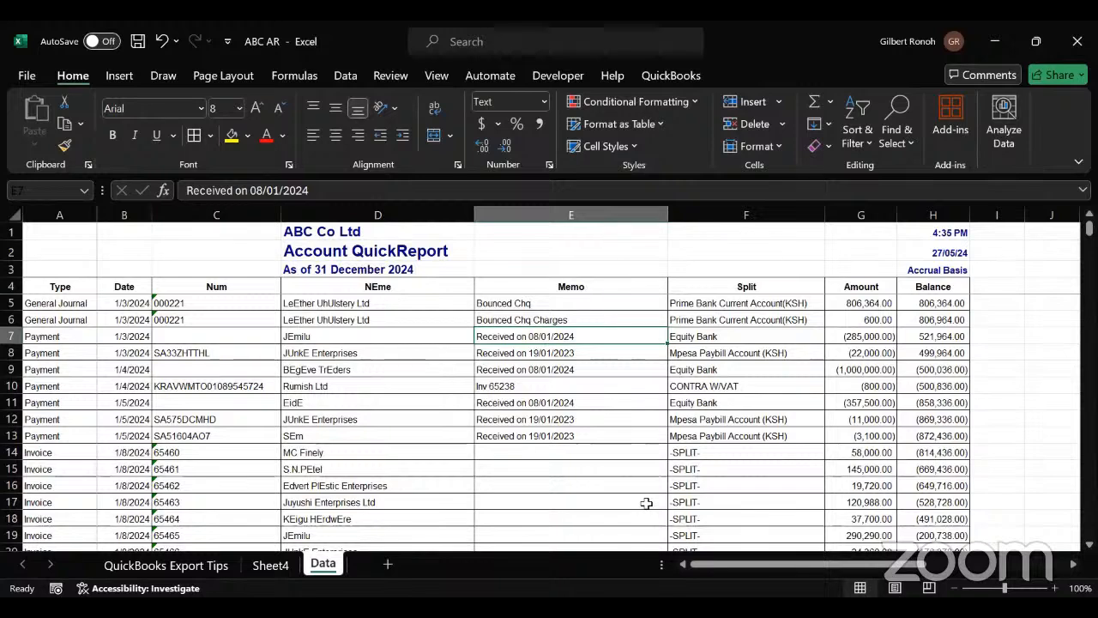
- Return to the PivotTable on Sheet4 and add the Split field to its rows
left_click(269, 564)
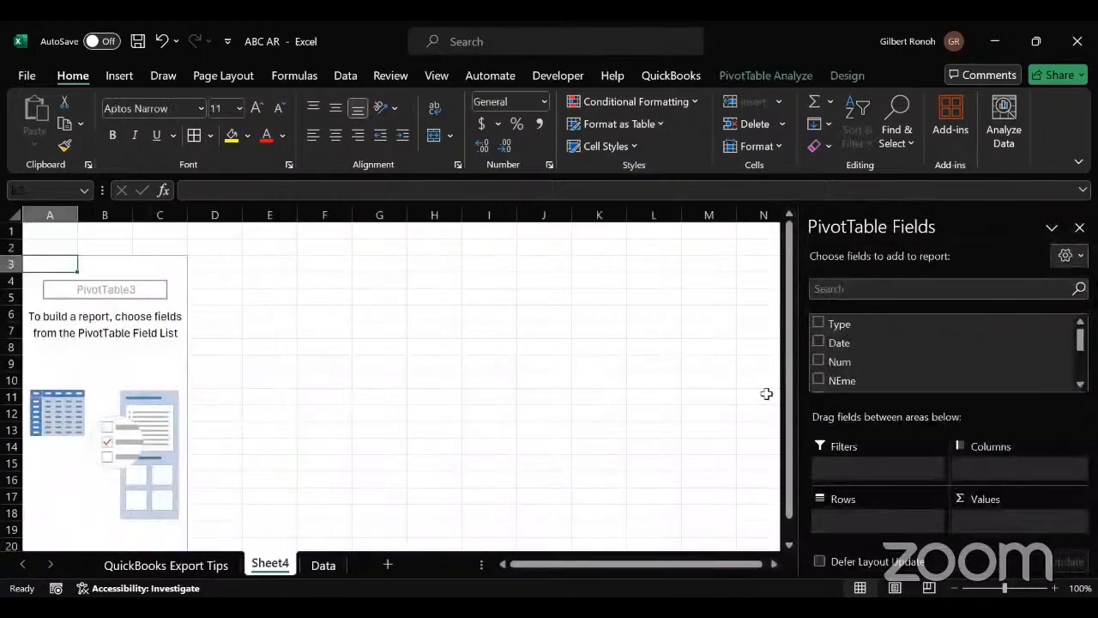
left_click(1073, 385)
left_click(1074, 384)
left_click(1074, 384)
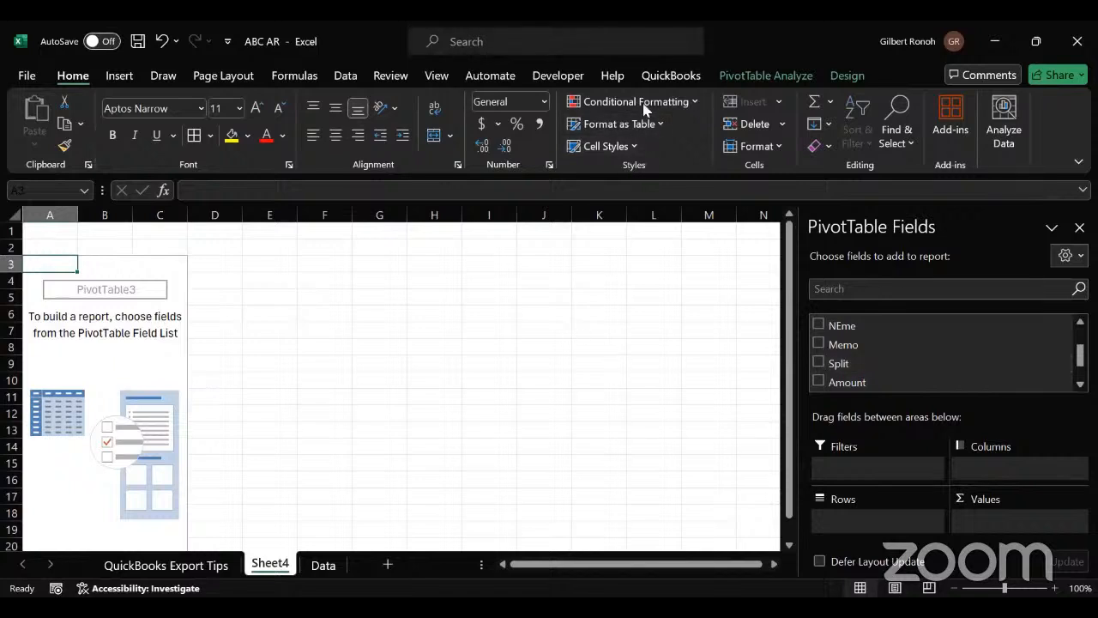
left_click(263, 246)
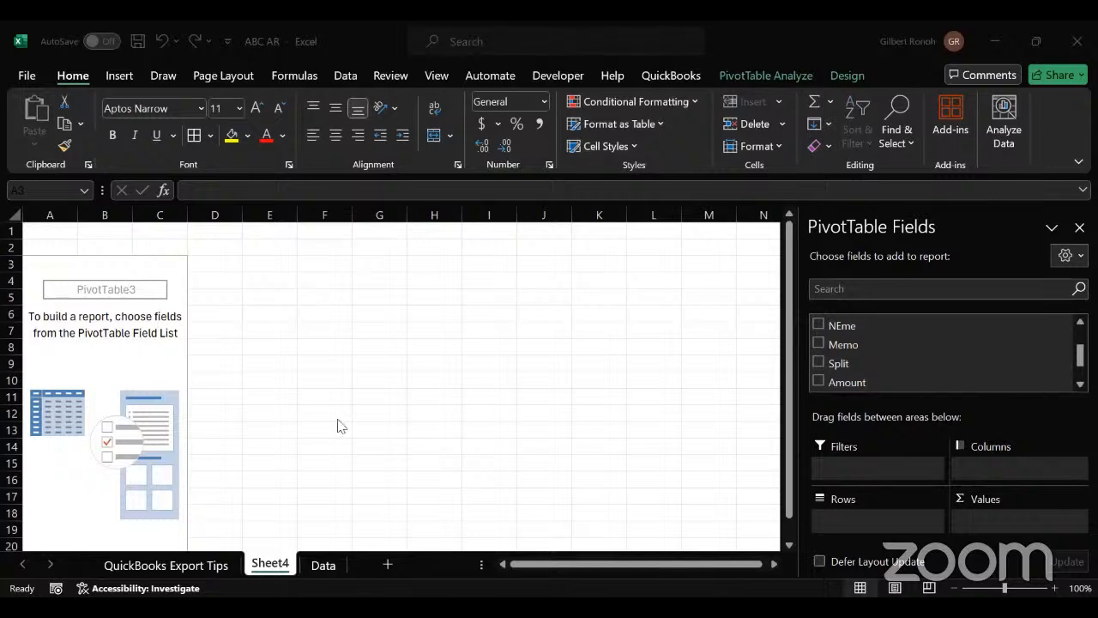
left_click(326, 497)
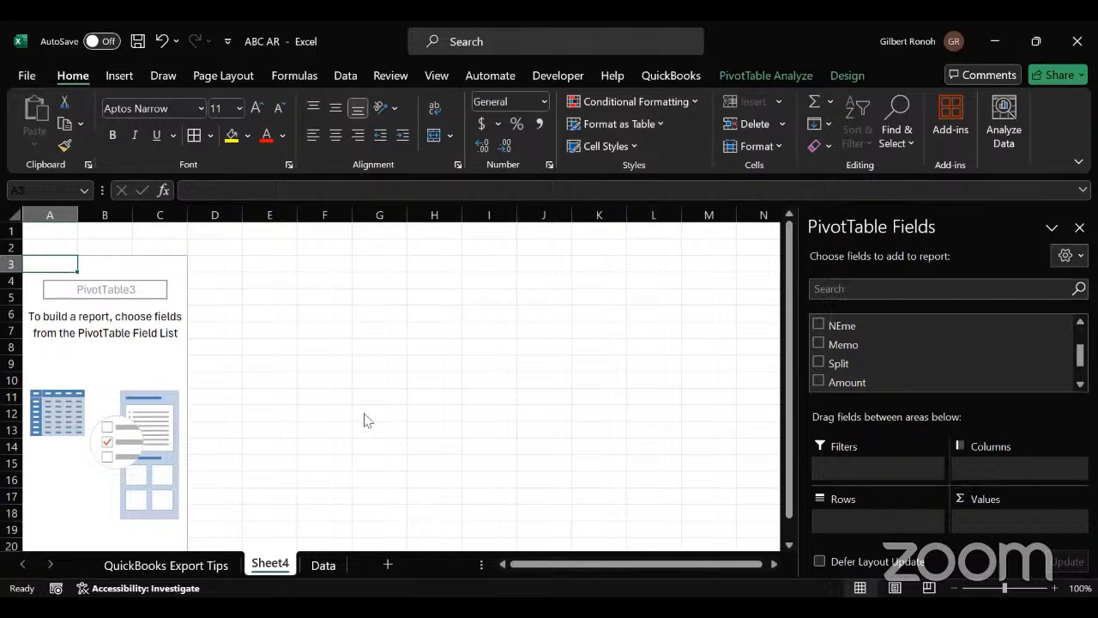
left_click(821, 368)
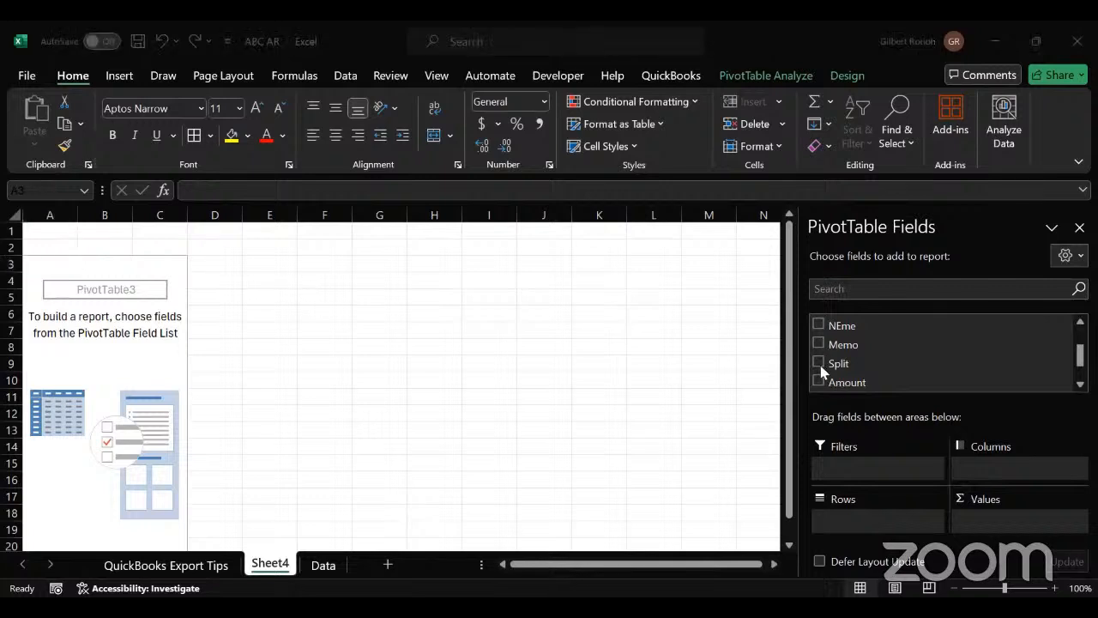
left_click(822, 368)
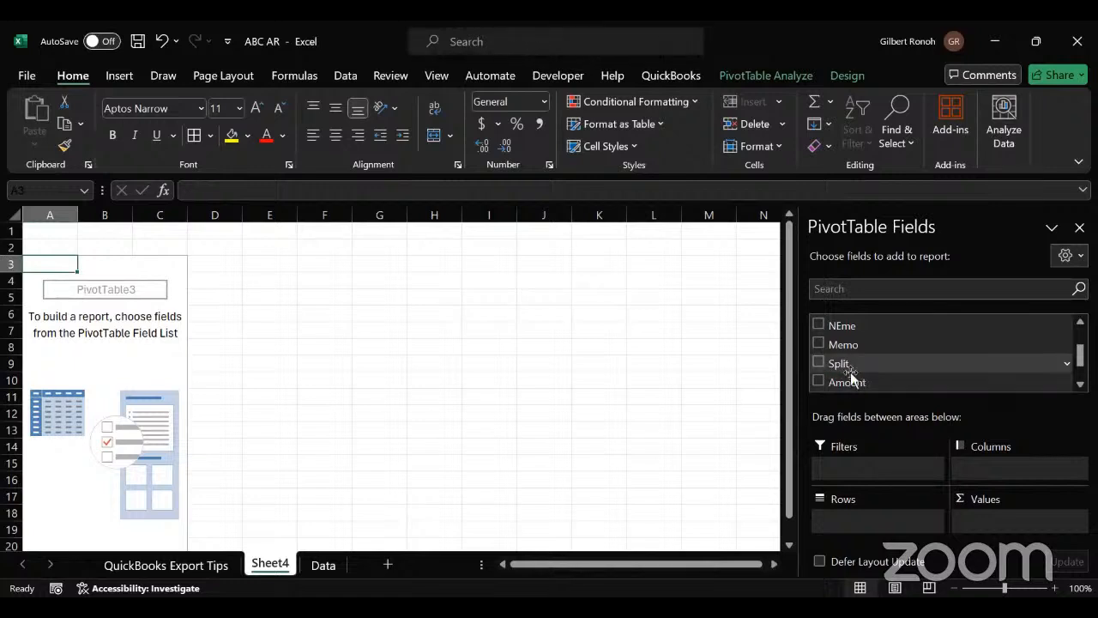
left_click(979, 462)
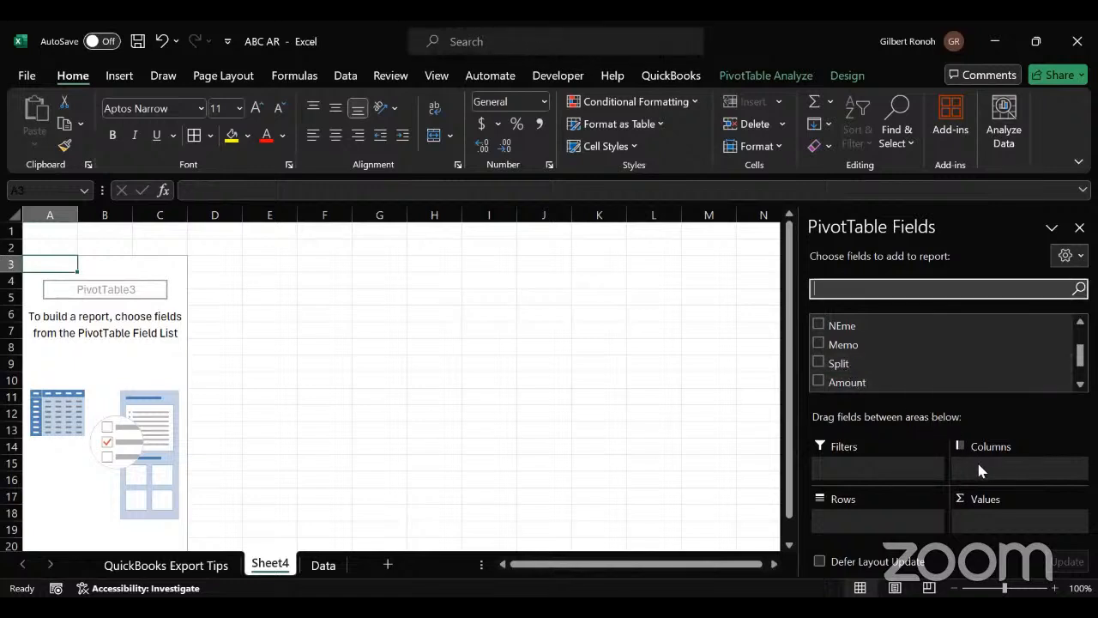
left_click(820, 363)
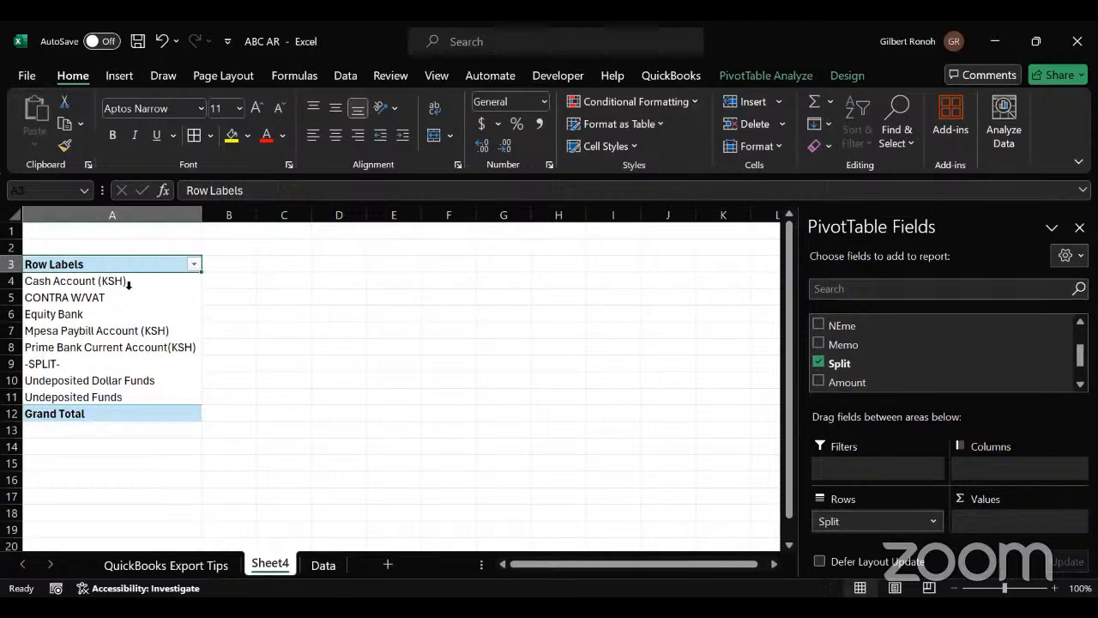
- Go through the PivotTable's account row labels one by one, from Cash Account (KSH) down to -SPLIT-
left_click(74, 279)
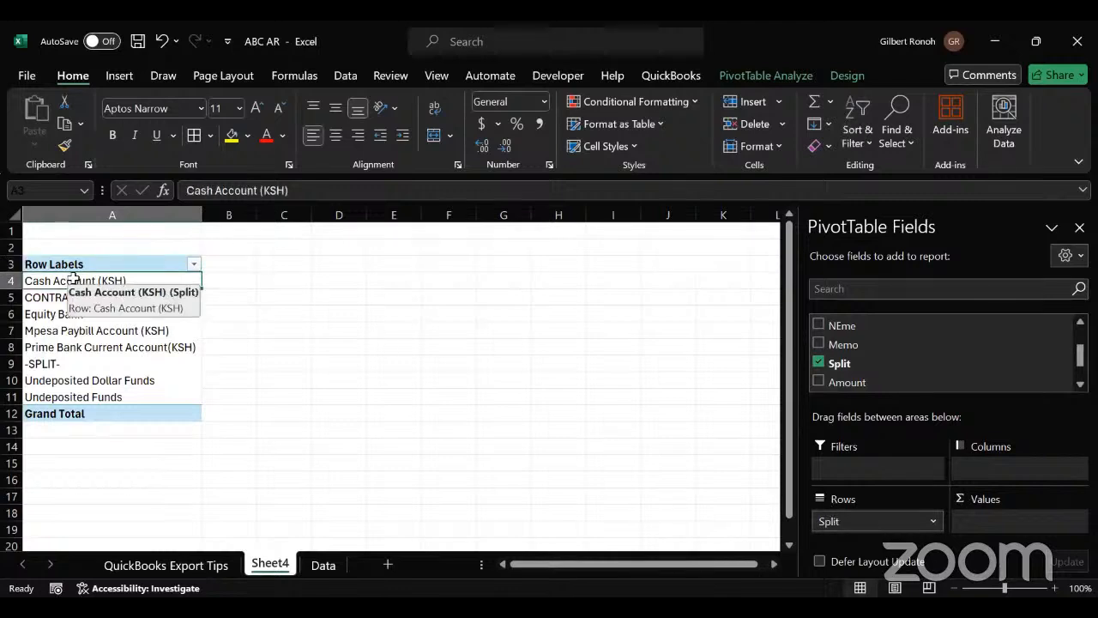
key("Down")
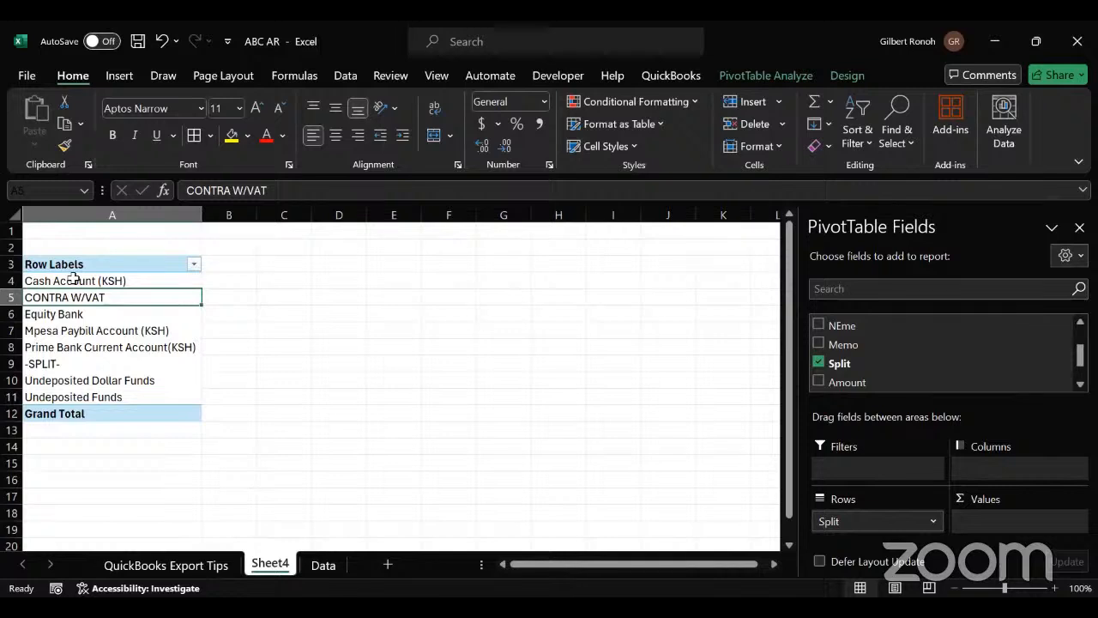
key("Down")
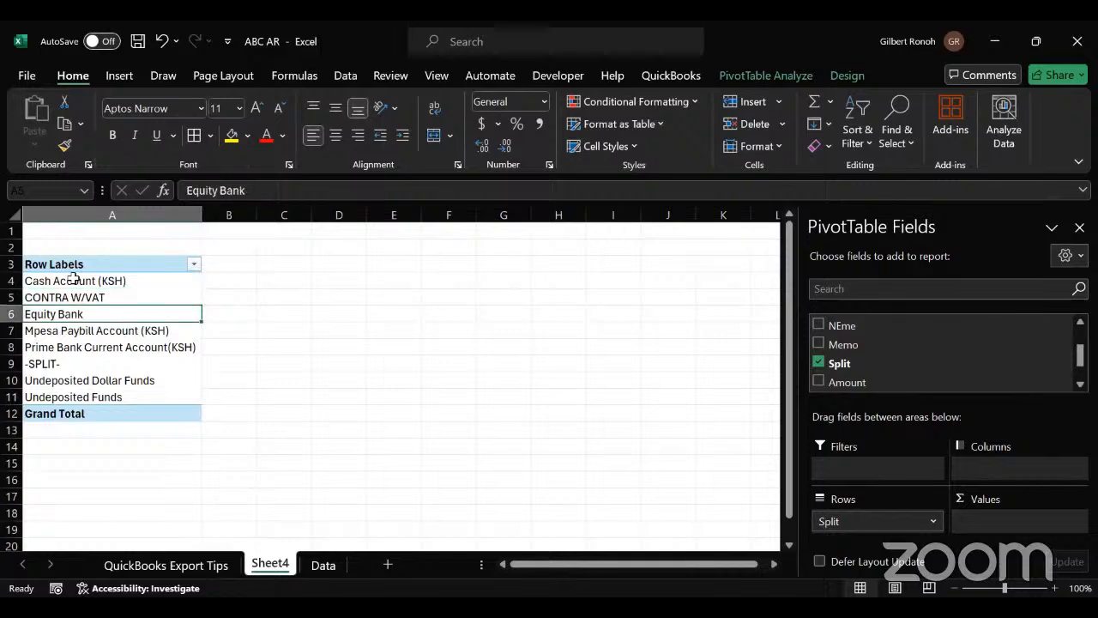
key("Down")
key("Down")
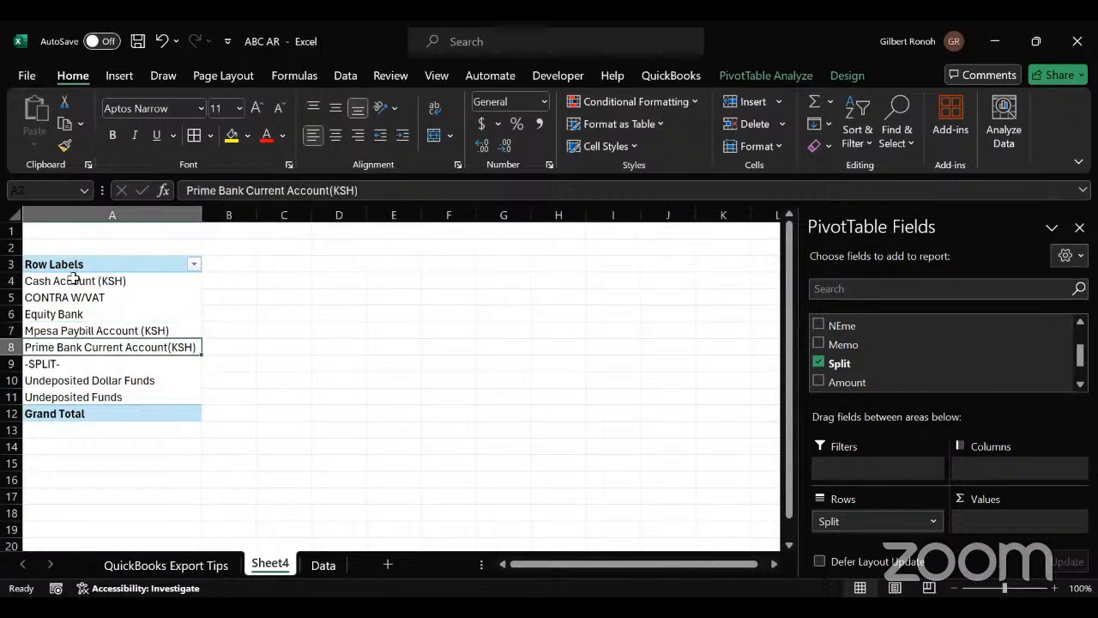
key("Down")
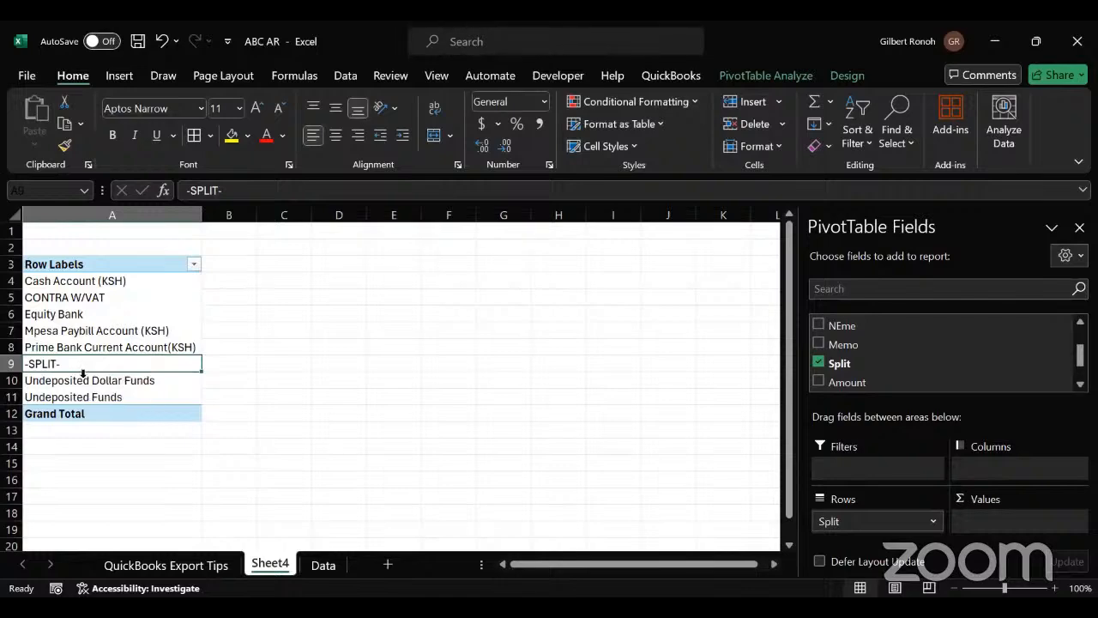
- Examine the -SPLIT- entries on the Data sheet and the transaction types of those rows, starting at row 14
left_click(319, 566)
left_click(691, 466)
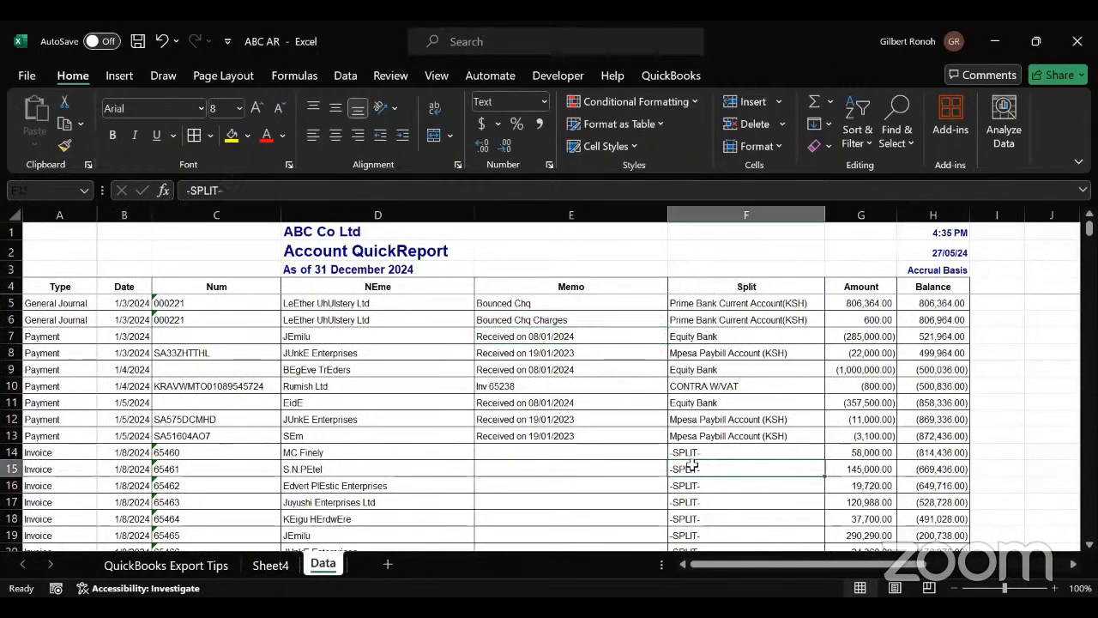
key("Down")
key("Down")
key("Down")
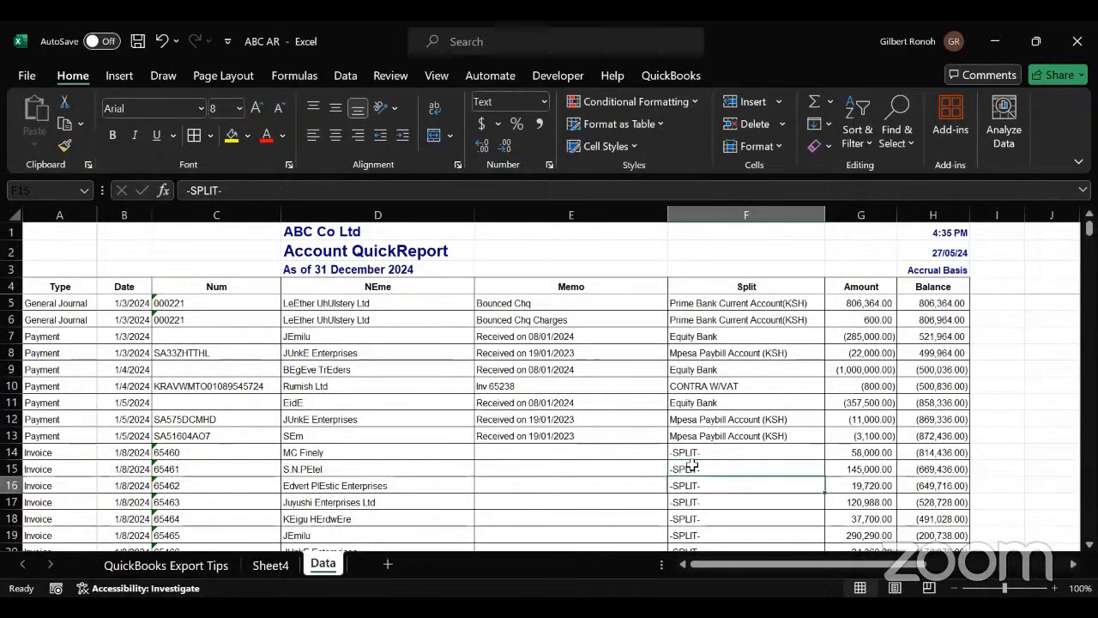
left_click(52, 452)
left_click_drag(51, 452, 34, 485)
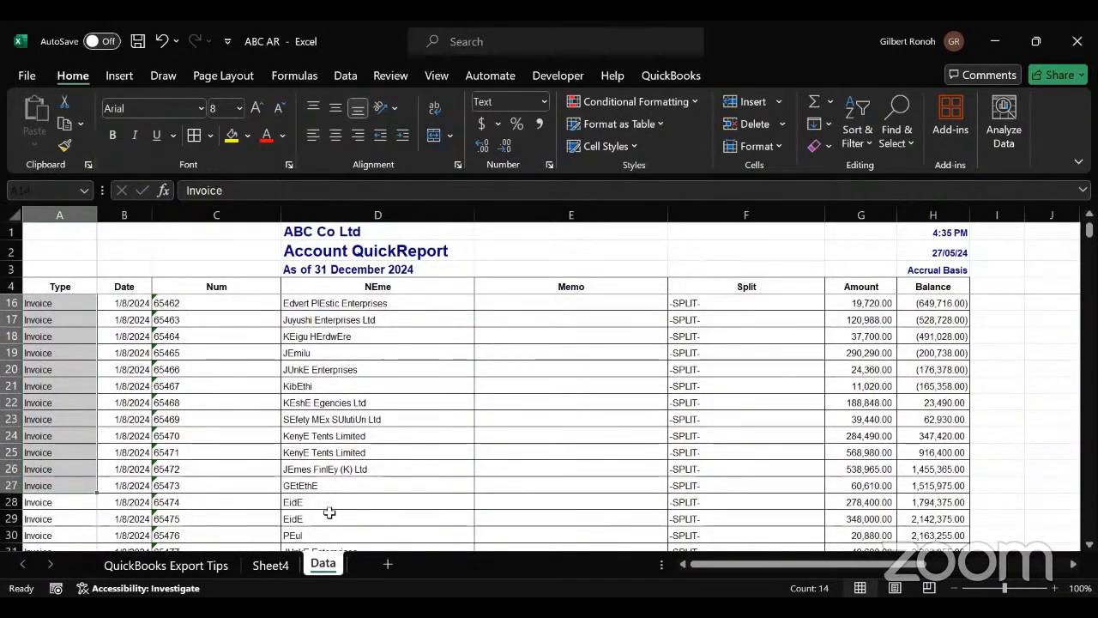
- Filter the row labels of the PivotTable on Sheet4 to exclude the -SPLIT- item
left_click(273, 568)
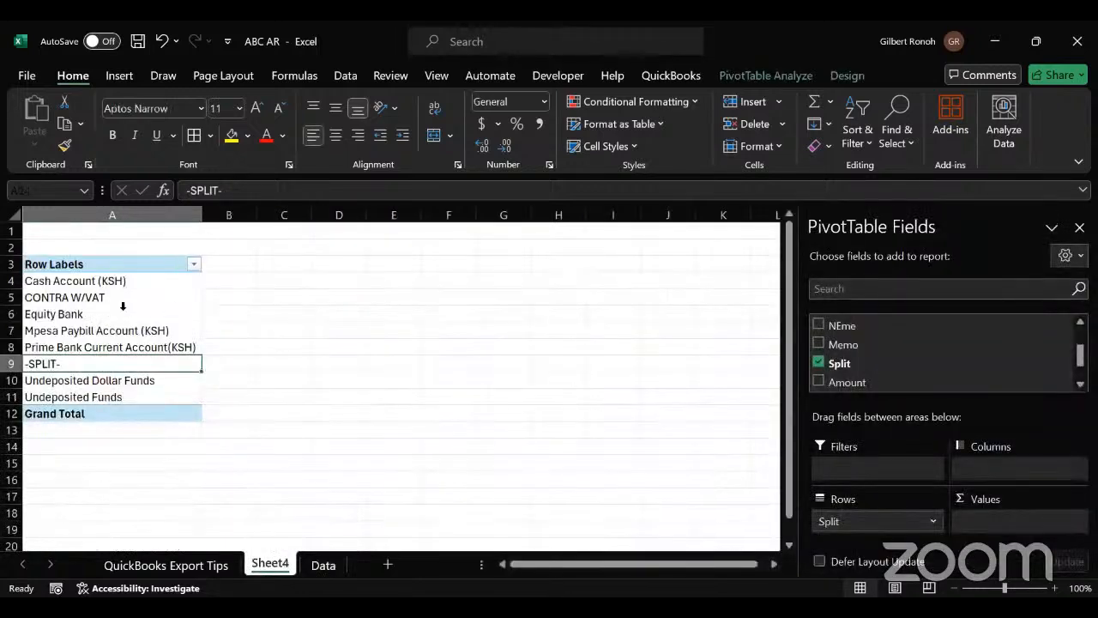
left_click(191, 266)
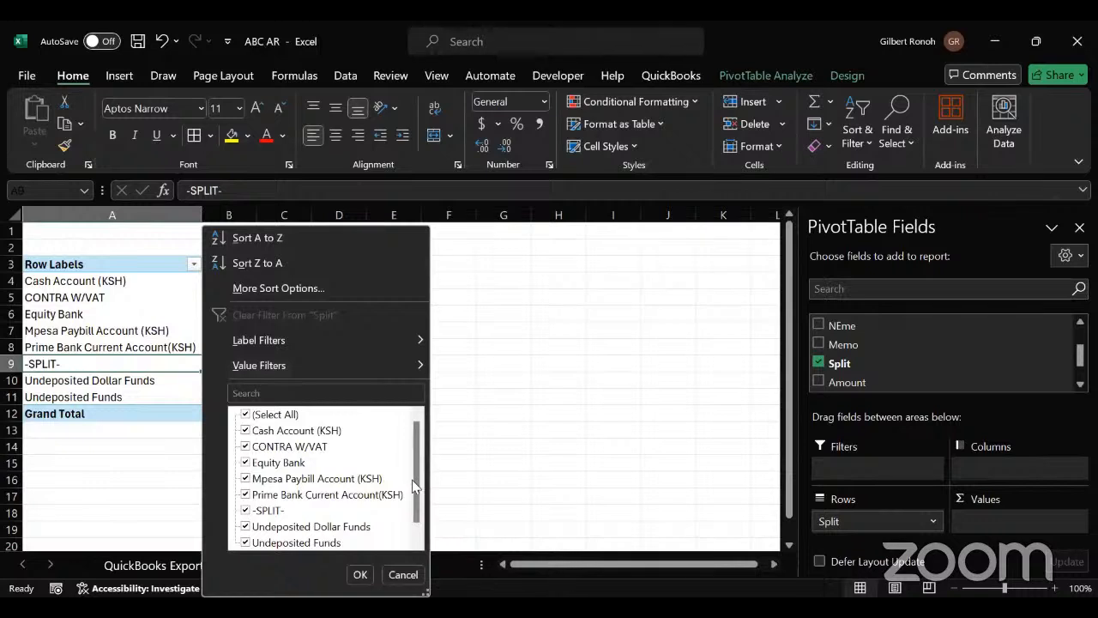
scroll(412, 485, "down", 1)
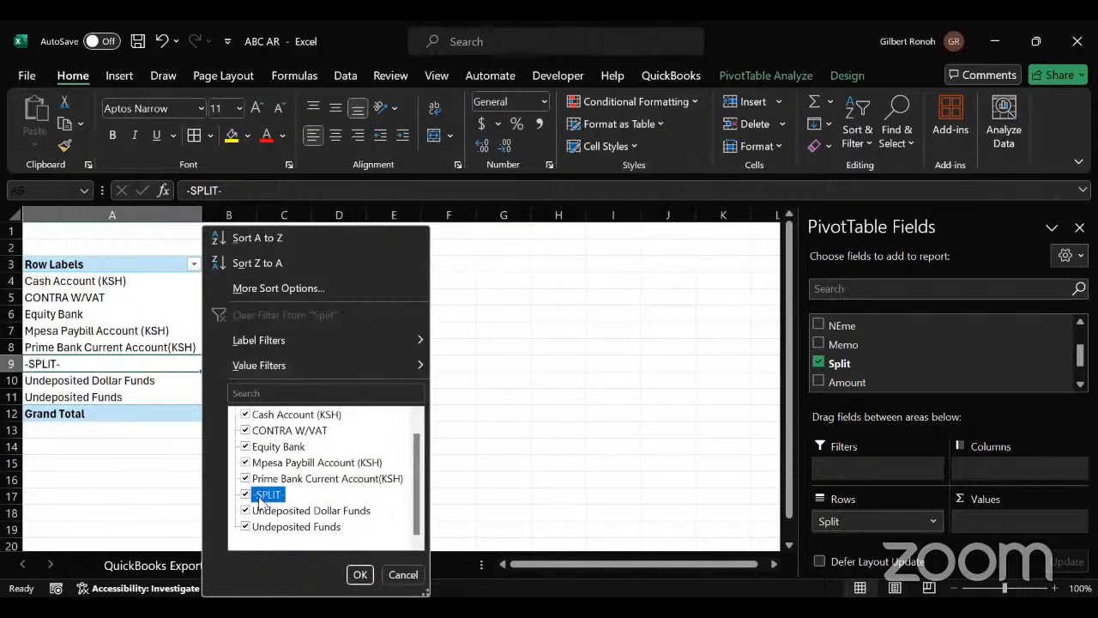
left_click(359, 575)
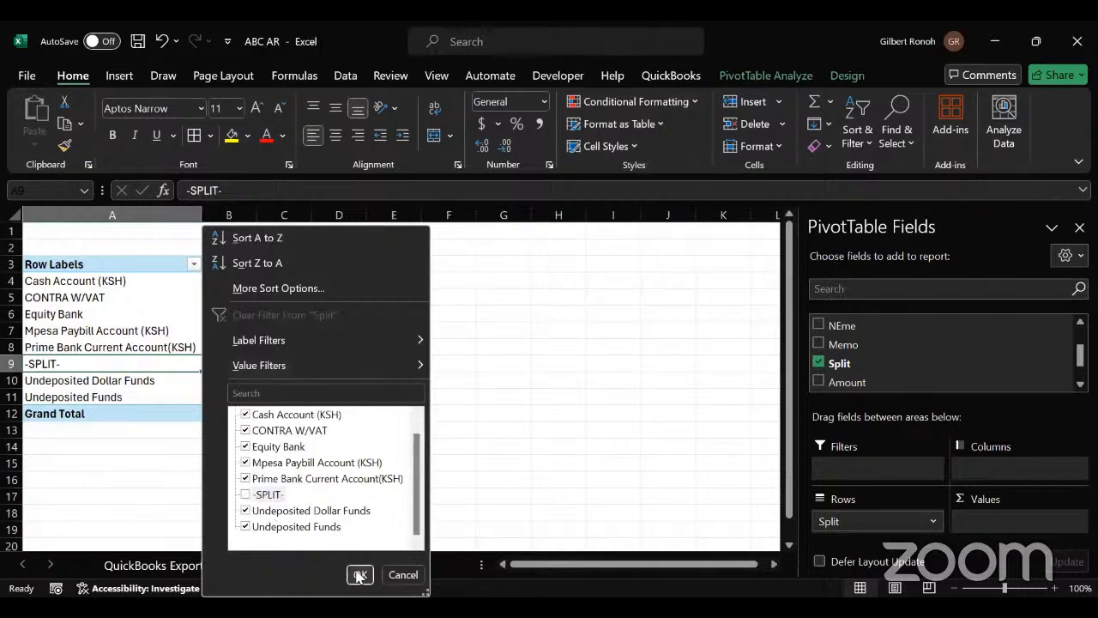
left_click(358, 575)
left_click(336, 465)
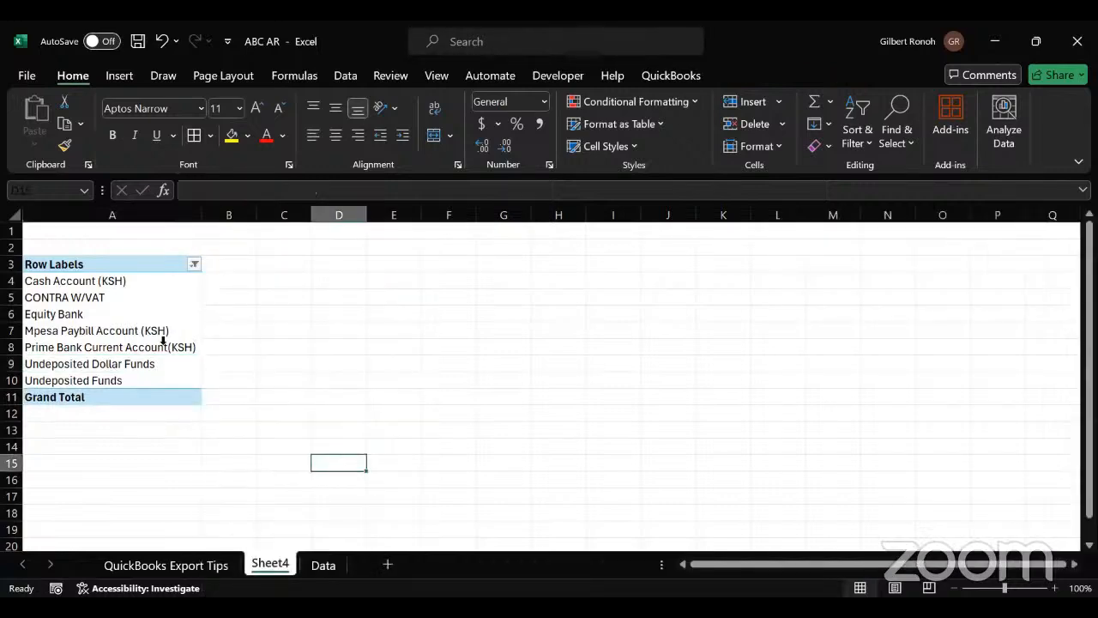
- Review the accounts in the filtered PivotTable, including Mpesa Paybill Account (KSH), Undeposited Dollar Funds and Undeposited Funds
left_click(97, 294)
left_click(124, 333)
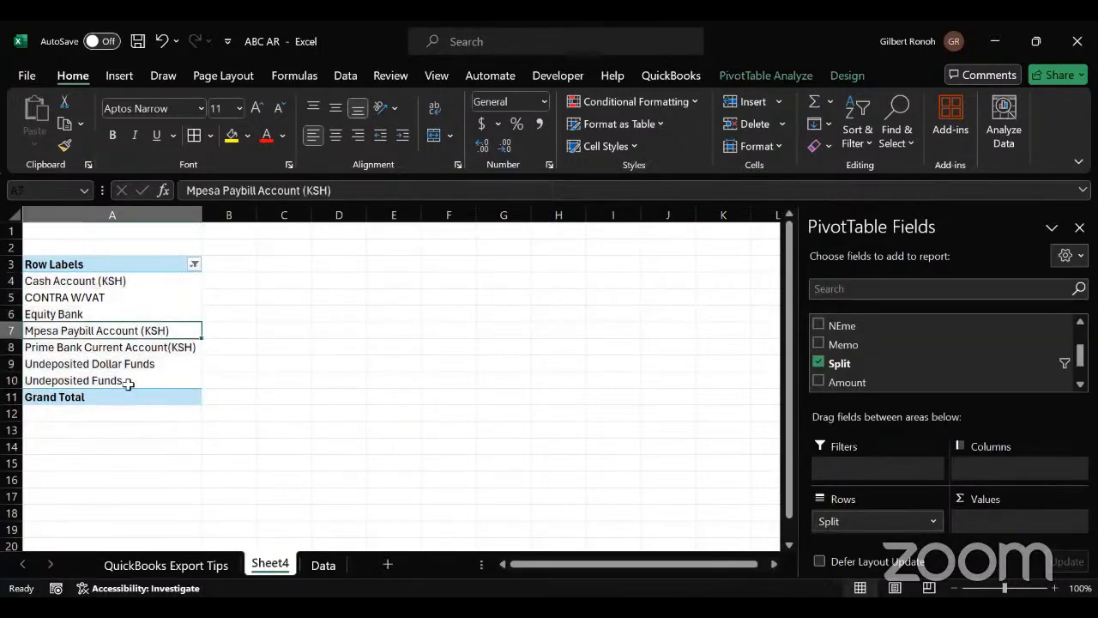
left_click(79, 380)
left_click(96, 354)
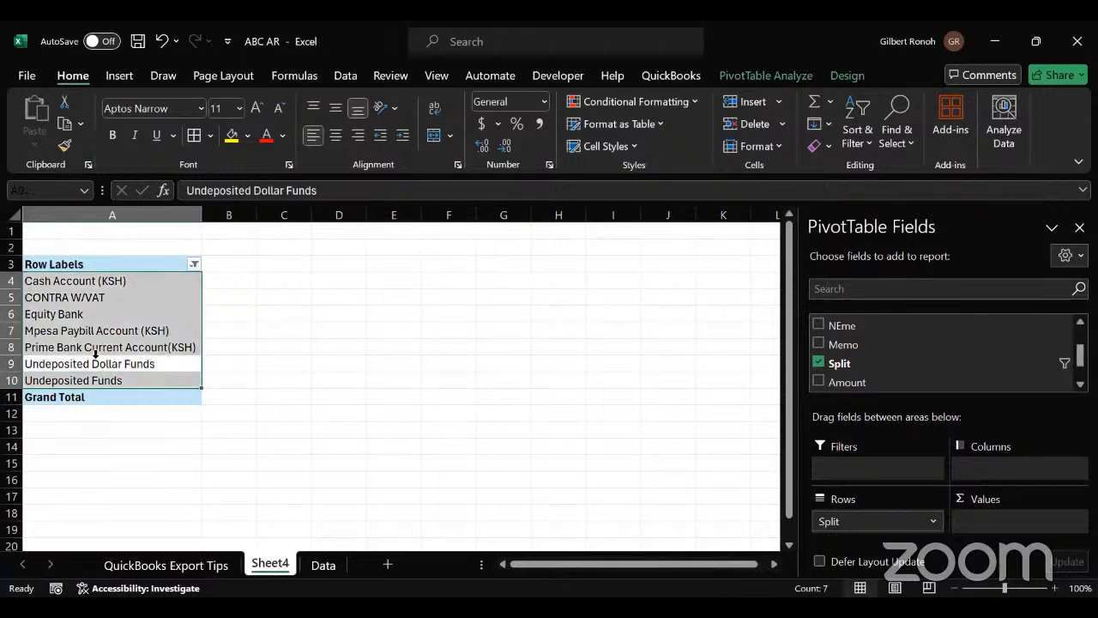
left_click(93, 363)
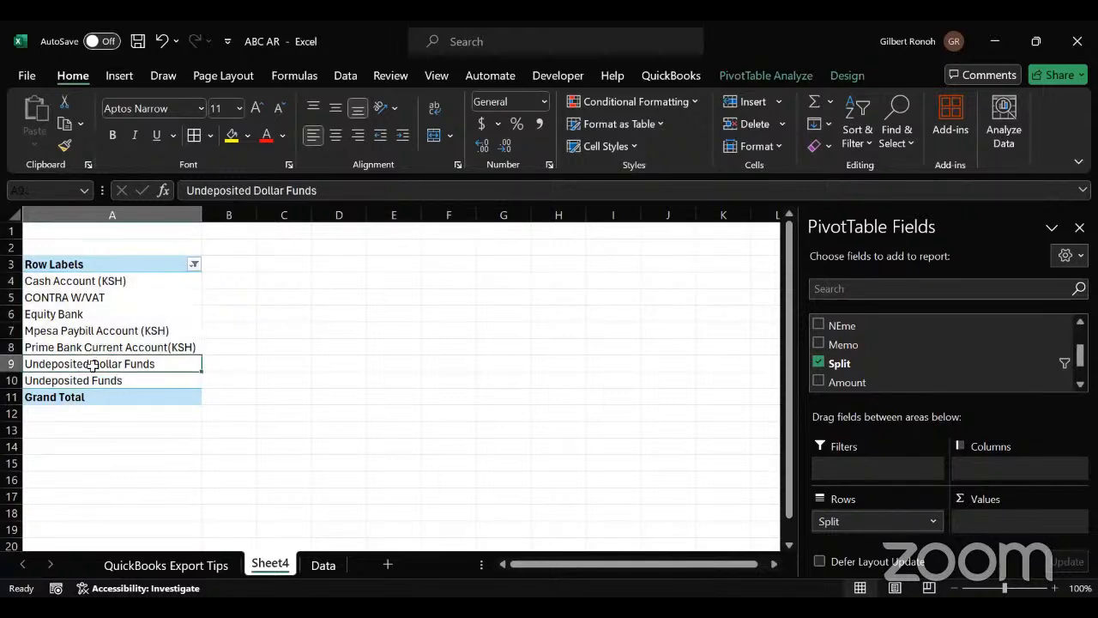
left_click(171, 425)
left_click(143, 352)
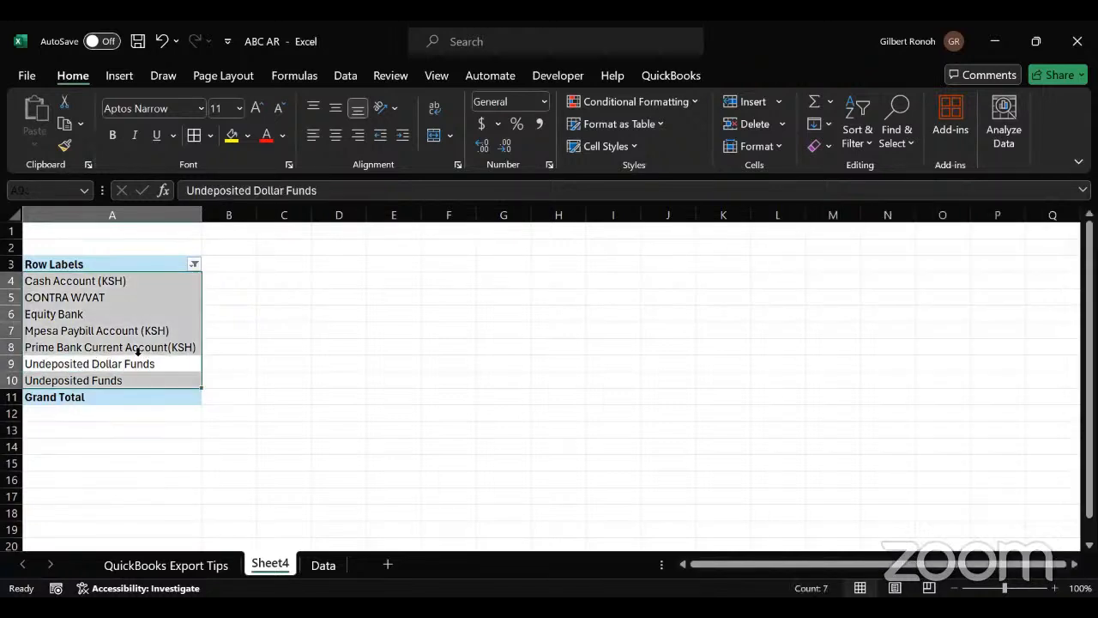
left_click(116, 363)
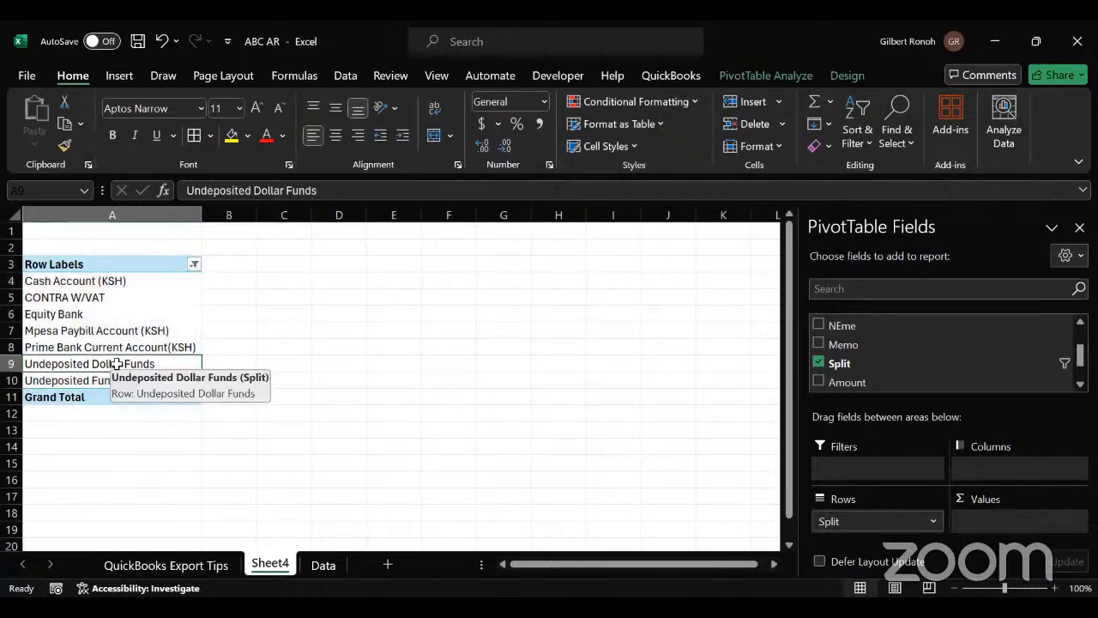
key("Down")
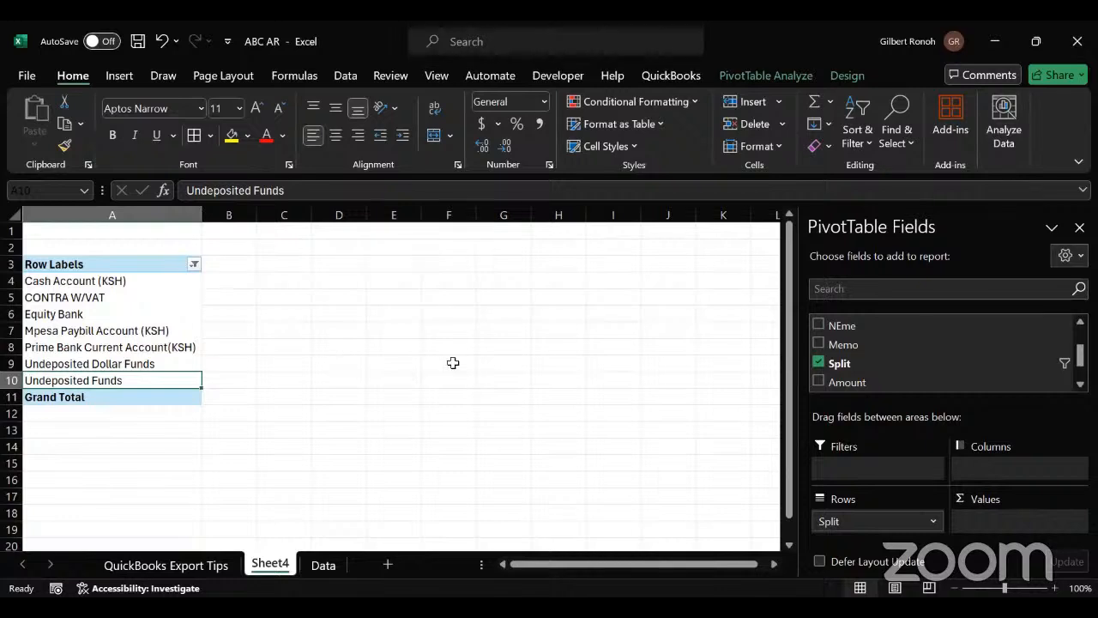
- Check the empty column beside the PivotTable's account labels, then inspect the Amount column on the Data sheet
left_click(230, 267)
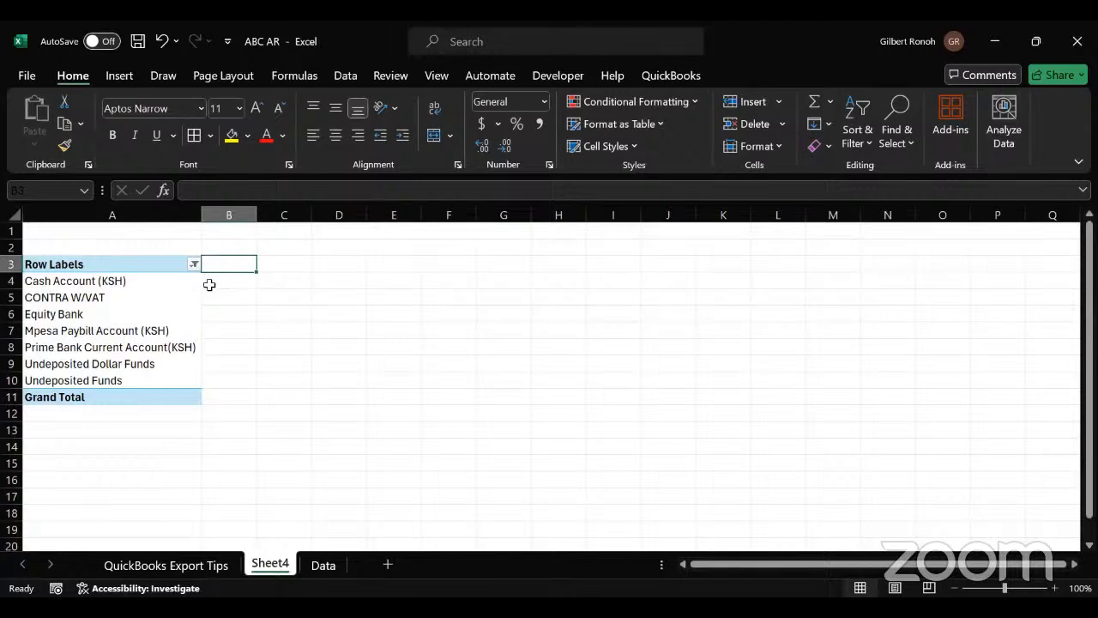
left_click(124, 284)
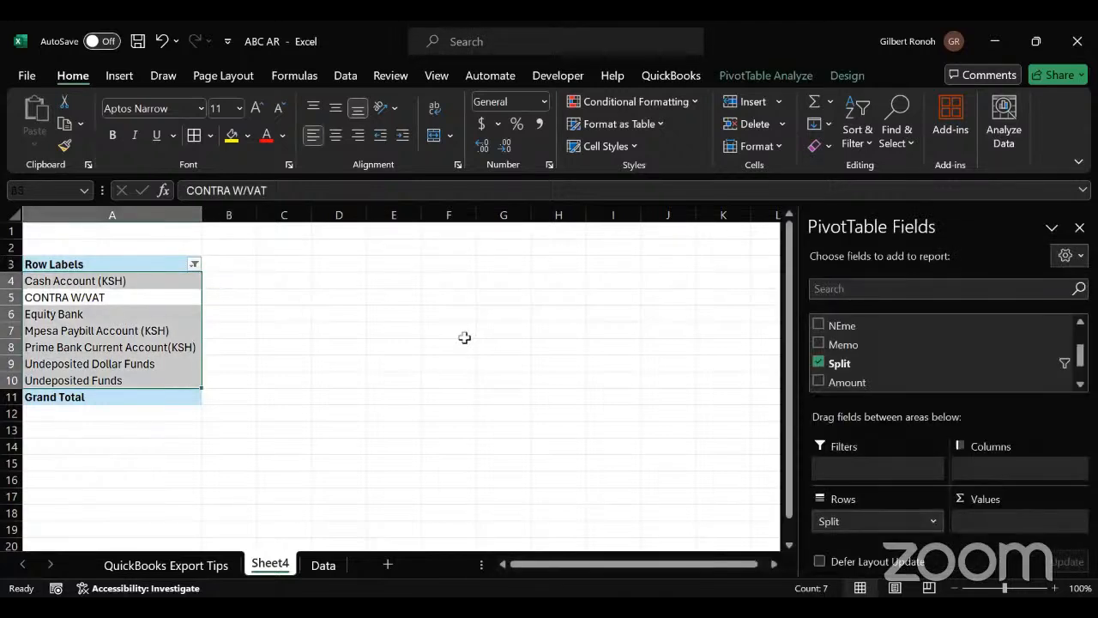
left_click(324, 566)
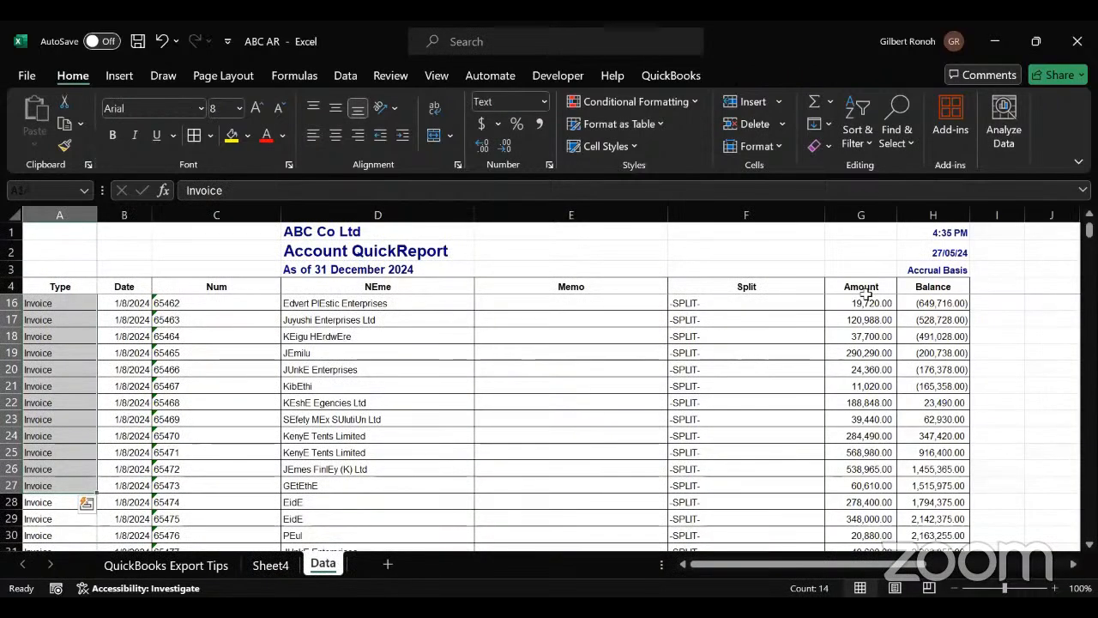
left_click(867, 215)
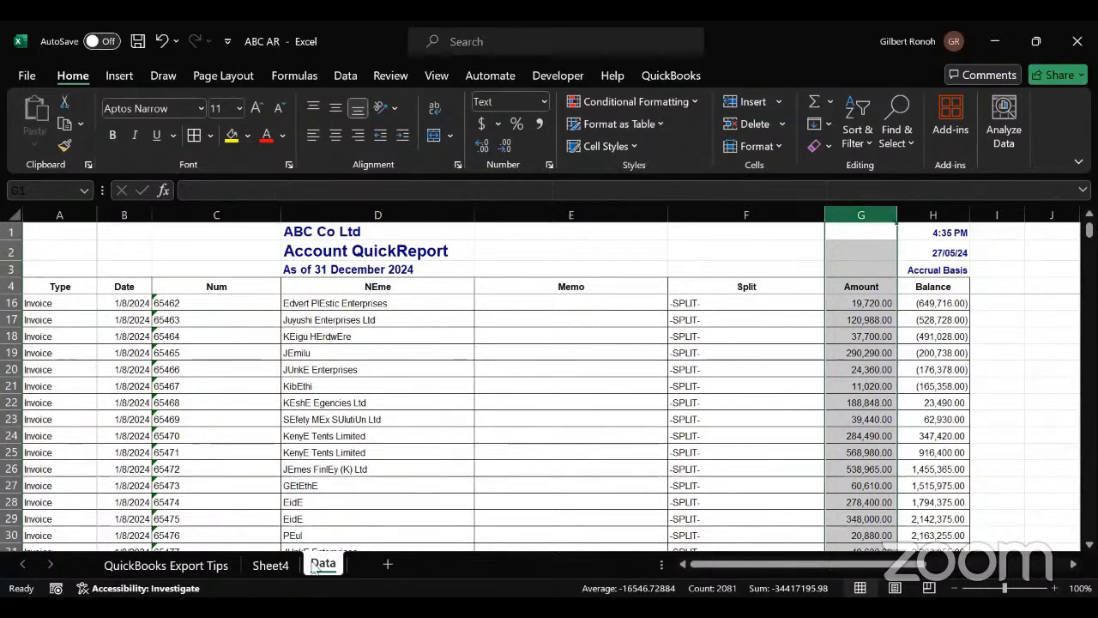
- Add the Amount field as summed values to the Split PivotTable on Sheet4
left_click(270, 565)
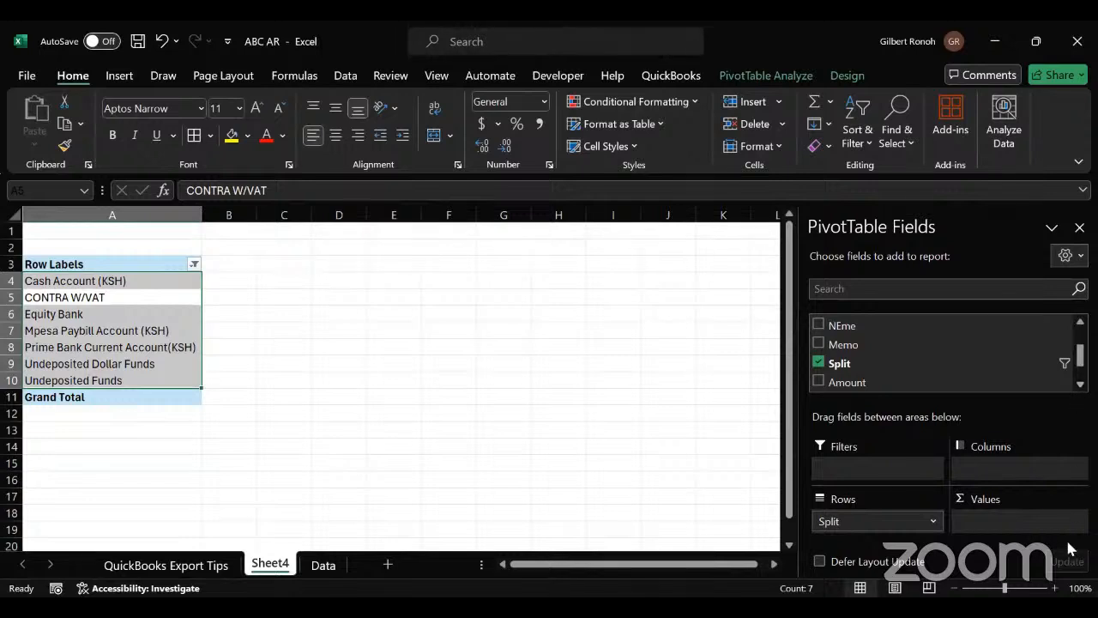
left_click(1072, 385)
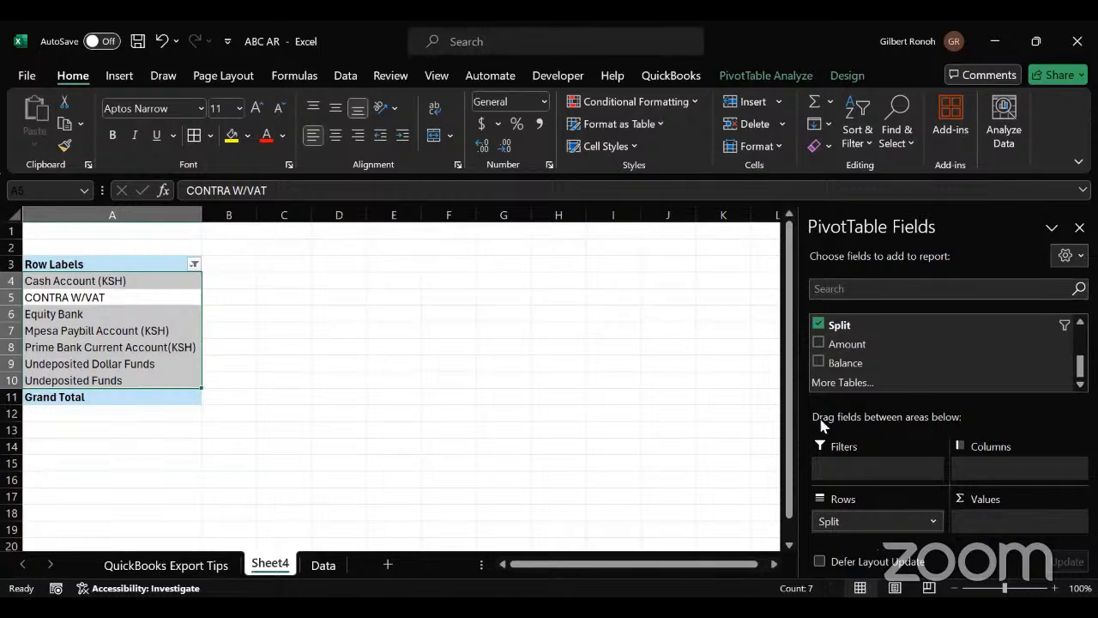
left_click_drag(828, 353, 852, 537)
left_click_drag(818, 343, 837, 544)
left_click(820, 344)
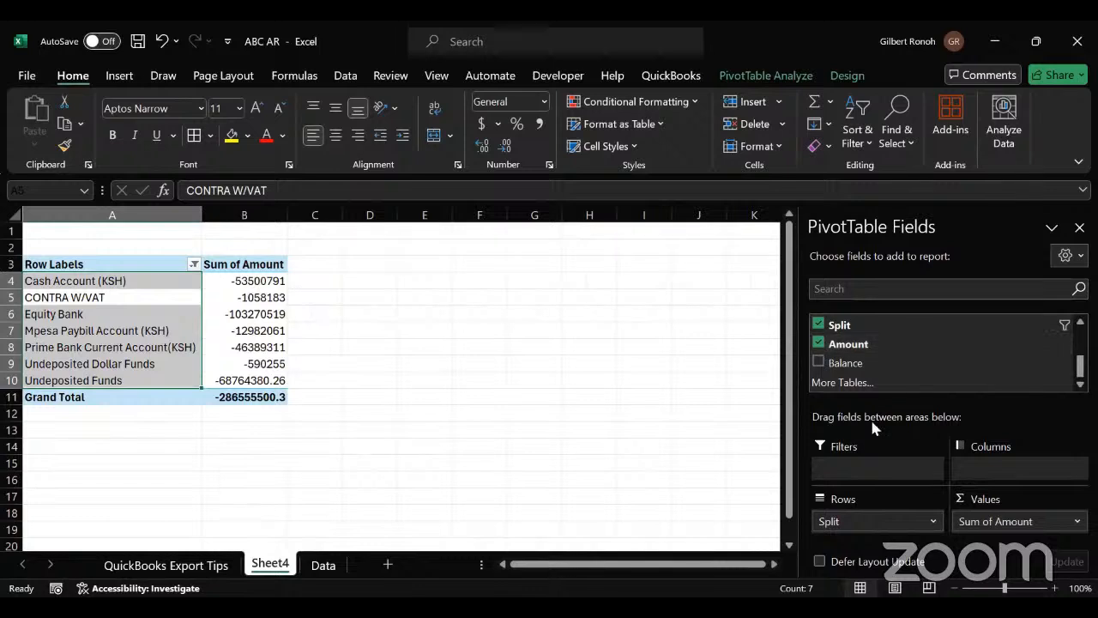
- Move Amount from the PivotTable's values to its rows, nested beneath Split
left_click_drag(984, 522, 859, 533)
left_click_drag(971, 523, 845, 536)
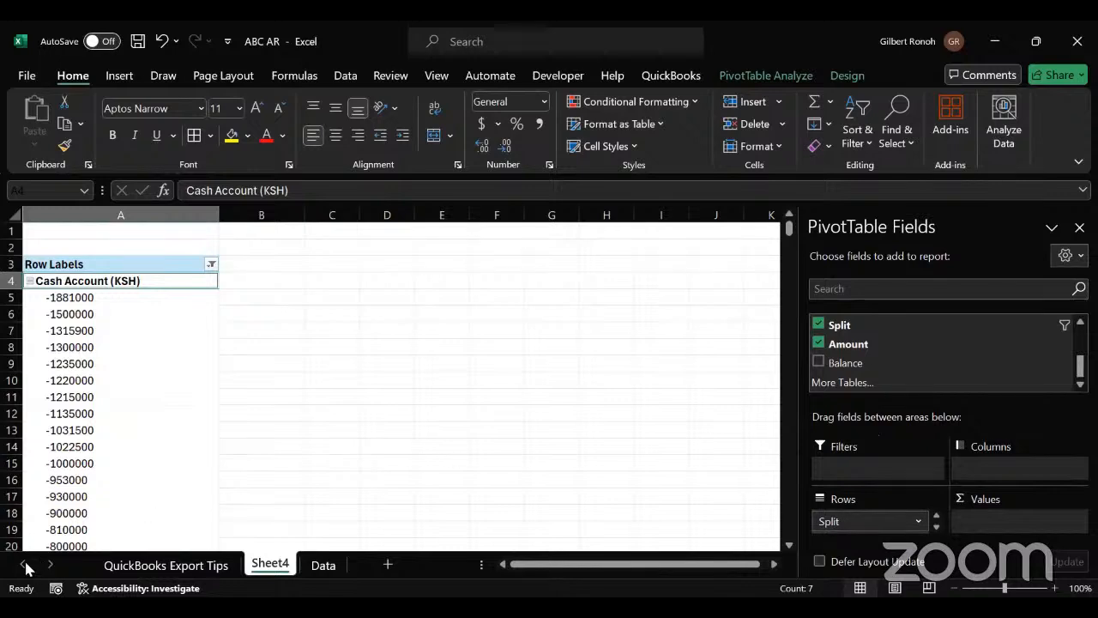
- Examine the individual amounts listed under Cash Account (KSH) in the PivotTable
left_click(75, 352)
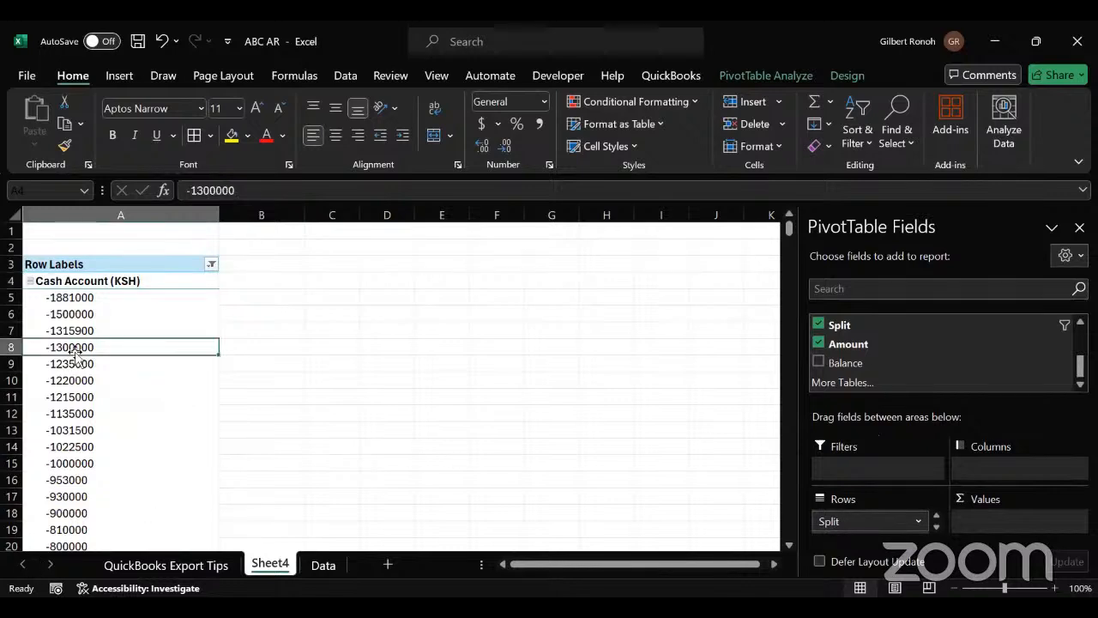
key("Up")
key("Up")
key("Up")
key("Down")
key("Down")
key("Down")
key("Down")
key("Down")
key("Down")
key("Down")
key("Down")
key("Down")
key("Down")
key("Down")
key("Down")
key("Down")
key("Down")
key("Down")
key("Down")
key("Down")
key("Down")
key("Down")
key("Down")
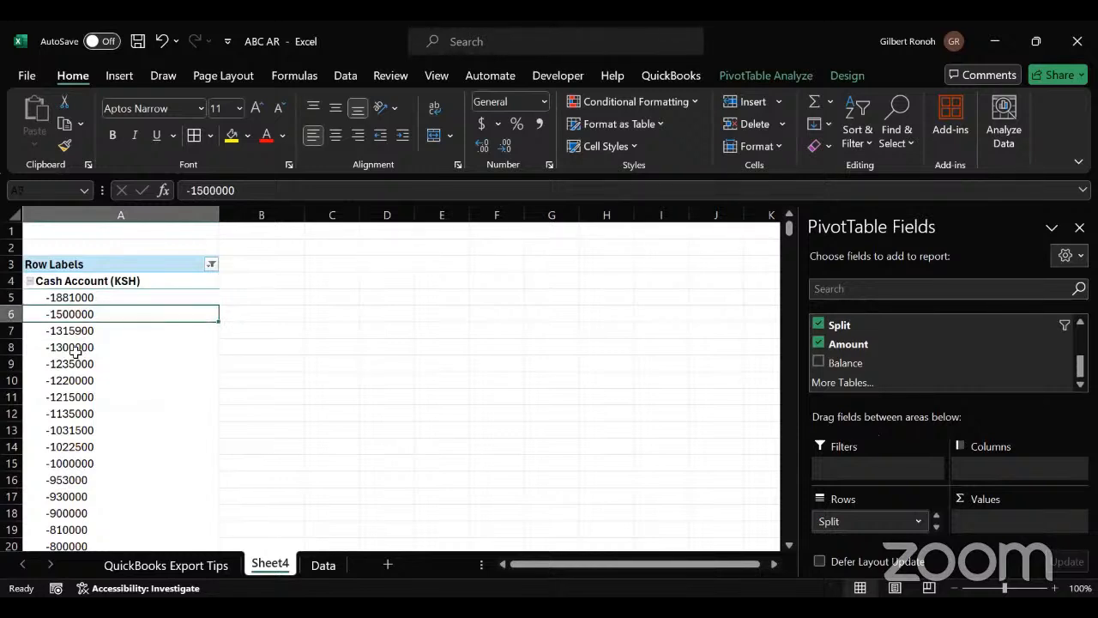
key("Down")
key("Down")
key("Down")
key("Down")
key("Down")
key("Down")
key("Down")
key("Down")
key("Down")
key("Down")
key("Down")
key("Down")
key("Down")
key("Down")
key("Down")
key("Down")
key("Down")
key("Down")
key("Down")
key("Down")
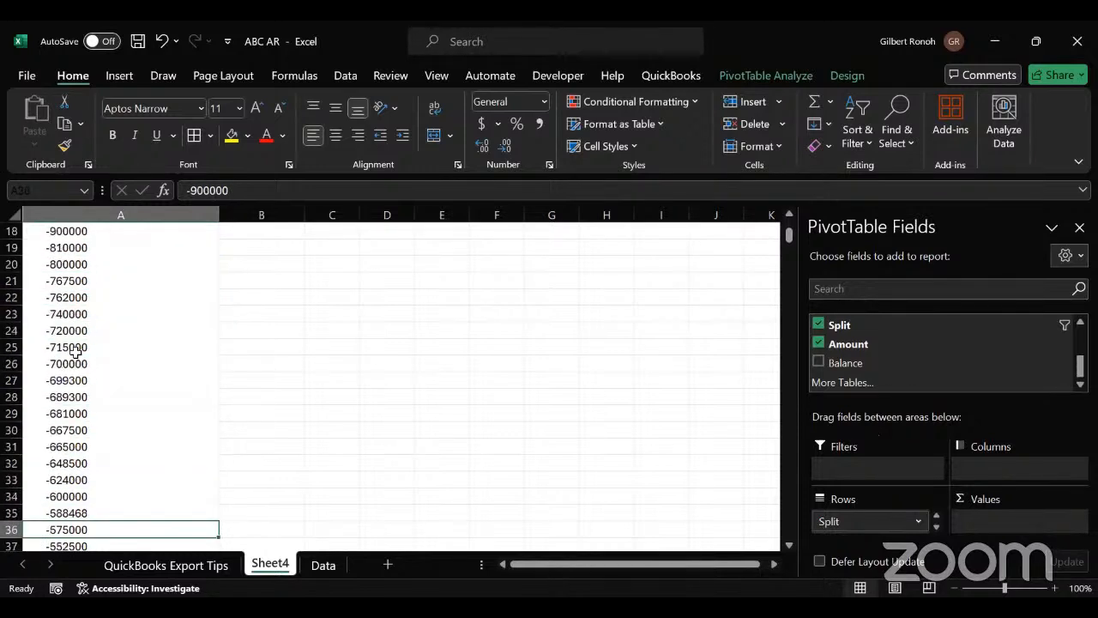
key("Down")
key("Down")
key("Down")
key("Down")
key("Down")
key("Down")
key("Down")
key("Down")
key("Down")
key("Down")
key("Down")
key("Down")
key("Down")
key("Down")
key("Down")
key("Down")
key("Down")
key("Down")
key("Down")
key("Down")
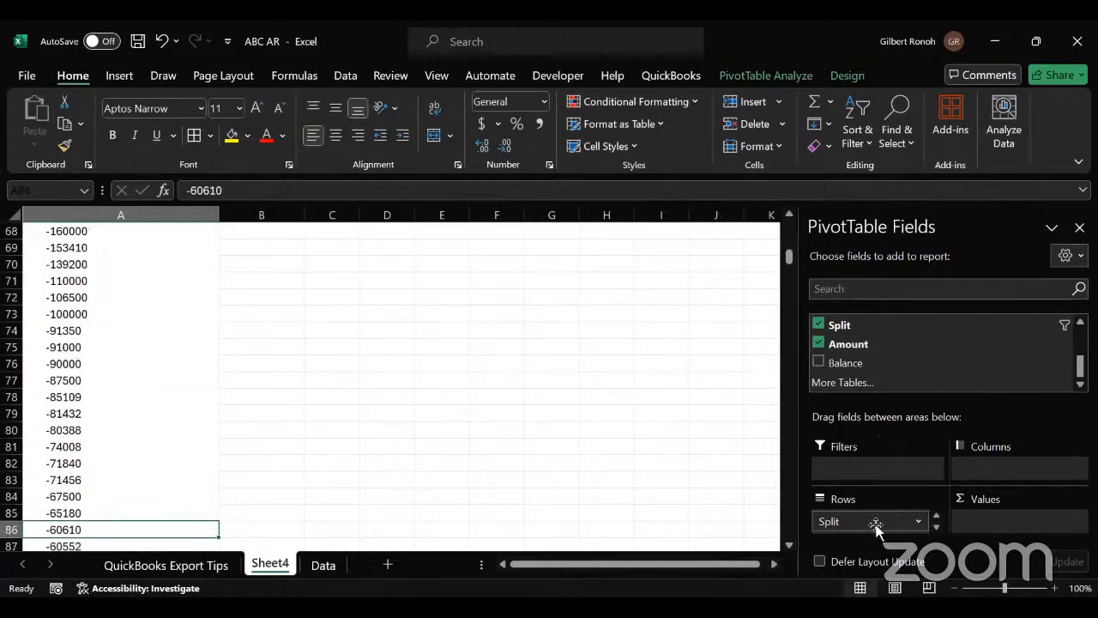
- Remove the Split and Amount fields from the PivotTable's rows
left_click_drag(875, 521, 688, 520)
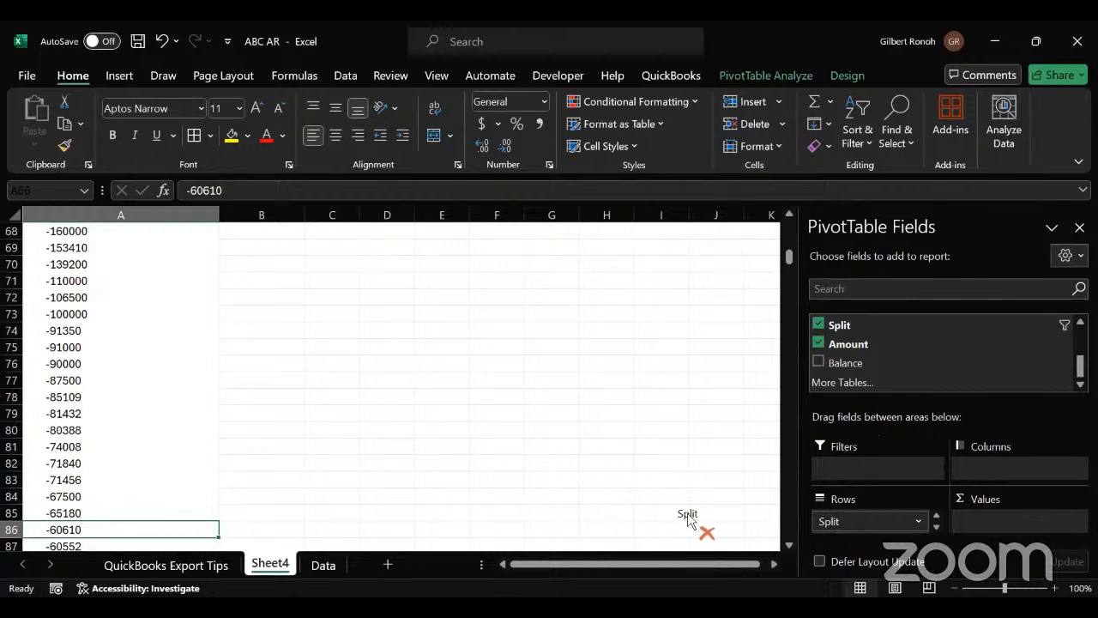
left_click_drag(688, 520, 480, 364)
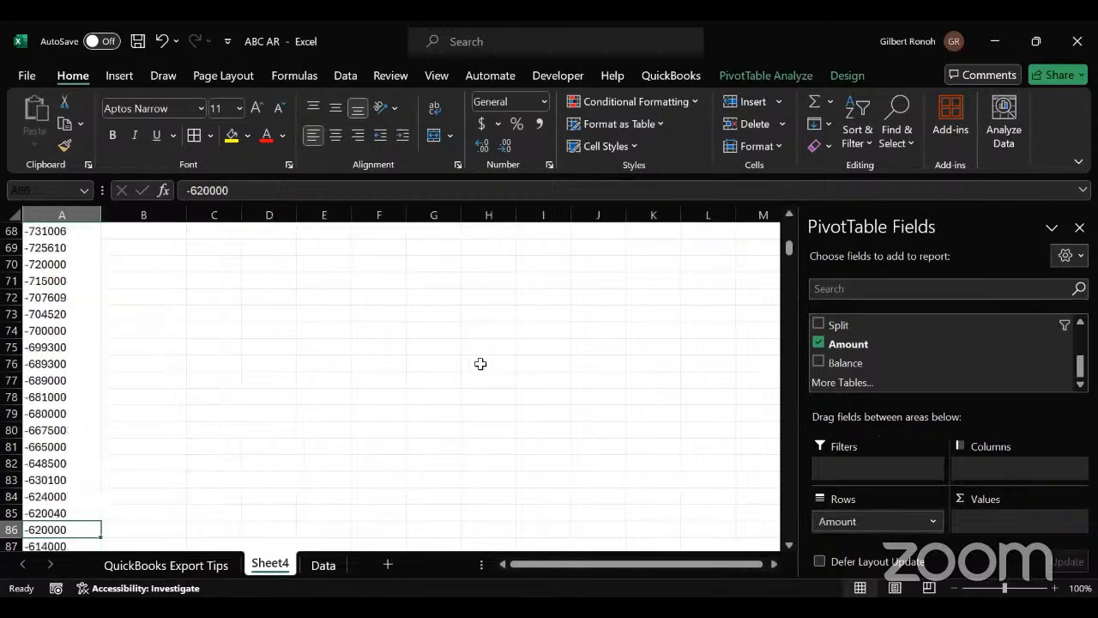
left_click_drag(844, 522, 483, 377)
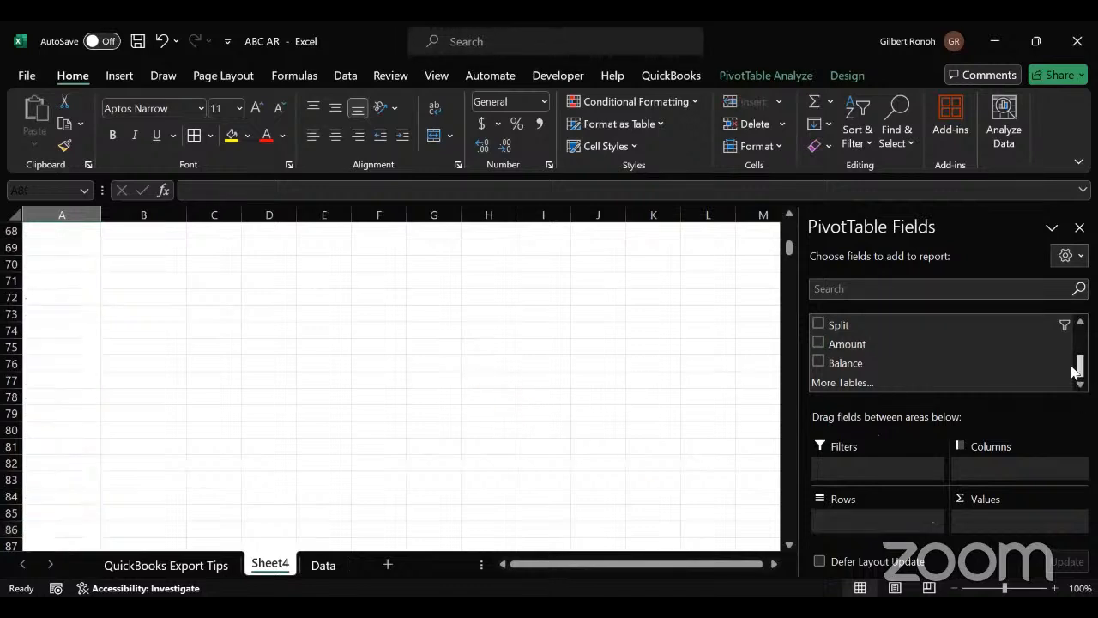
- Rebuild the PivotTable with Split as the row field and Amount as the summed value
left_click_drag(1073, 363, 1073, 331)
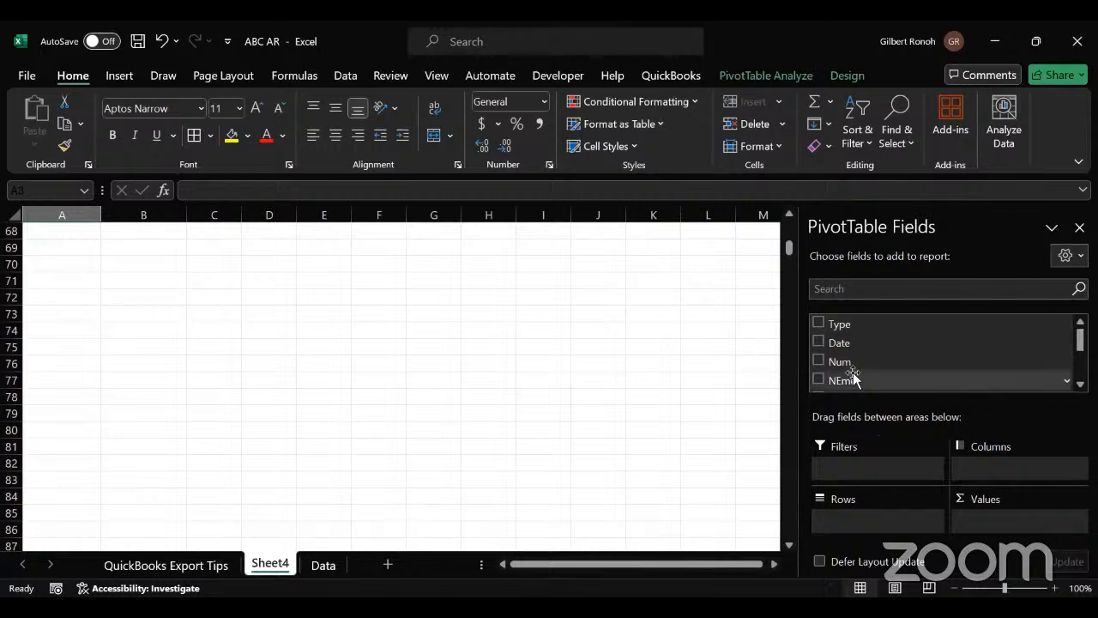
scroll(1073, 385, "down", 2)
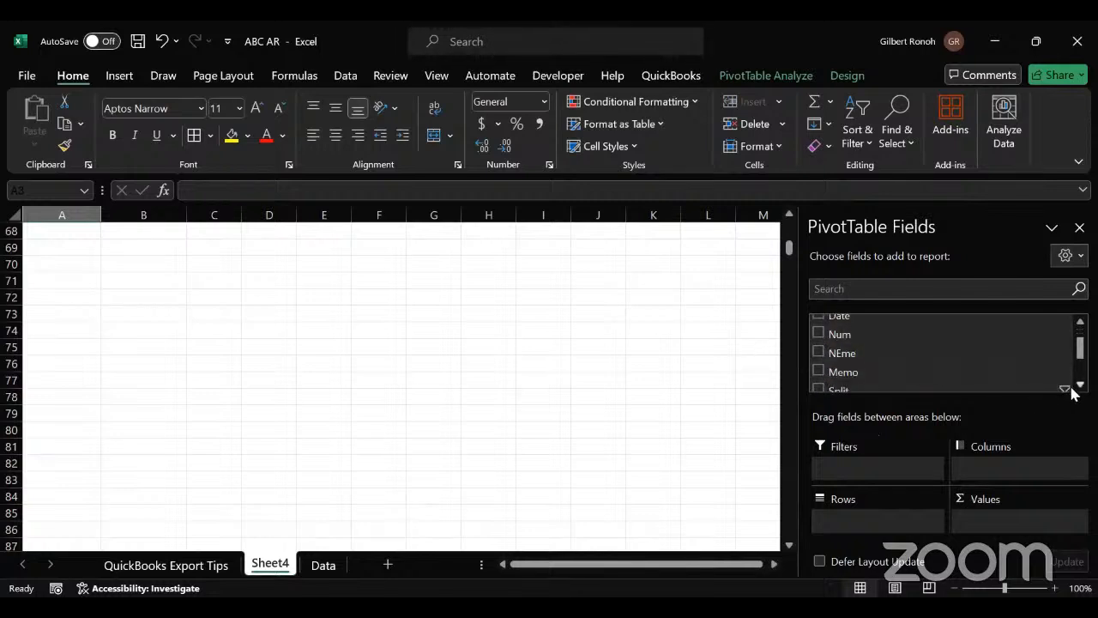
left_click_drag(828, 354, 841, 526)
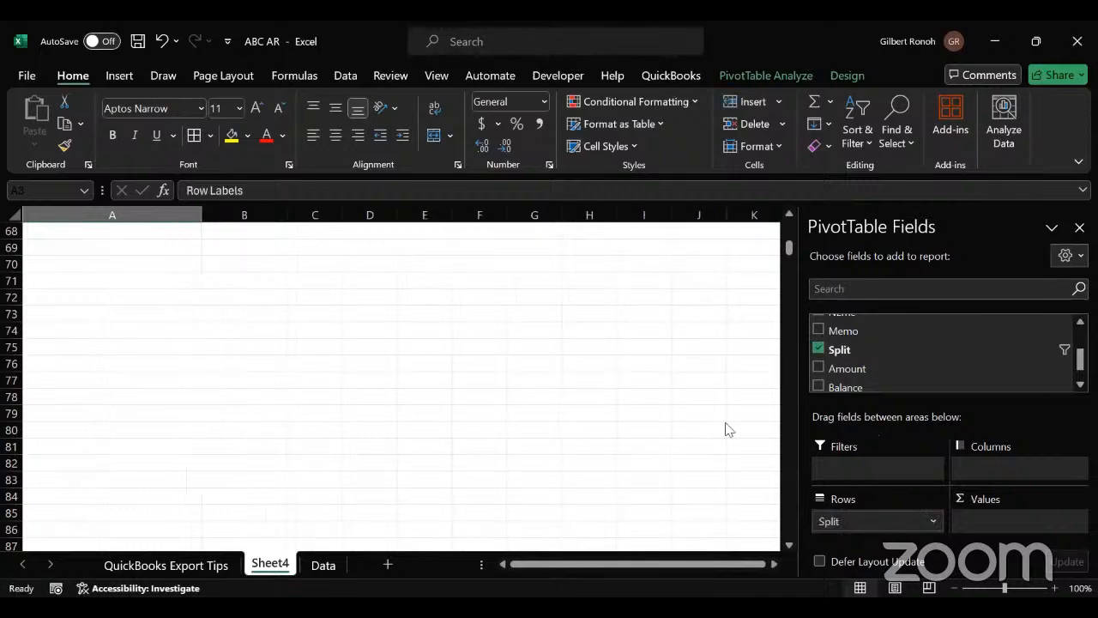
left_click_drag(783, 258, 788, 226)
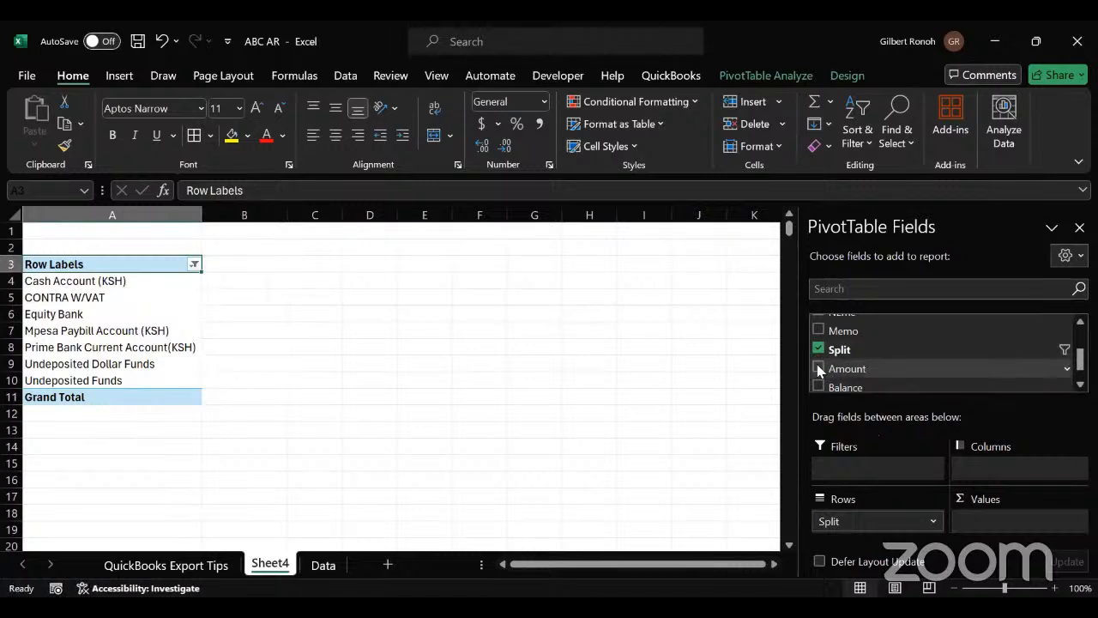
left_click(818, 368)
- Review the summed amounts of all accounts from Cash Account (KSH) to Undeposited Funds
left_click(461, 328)
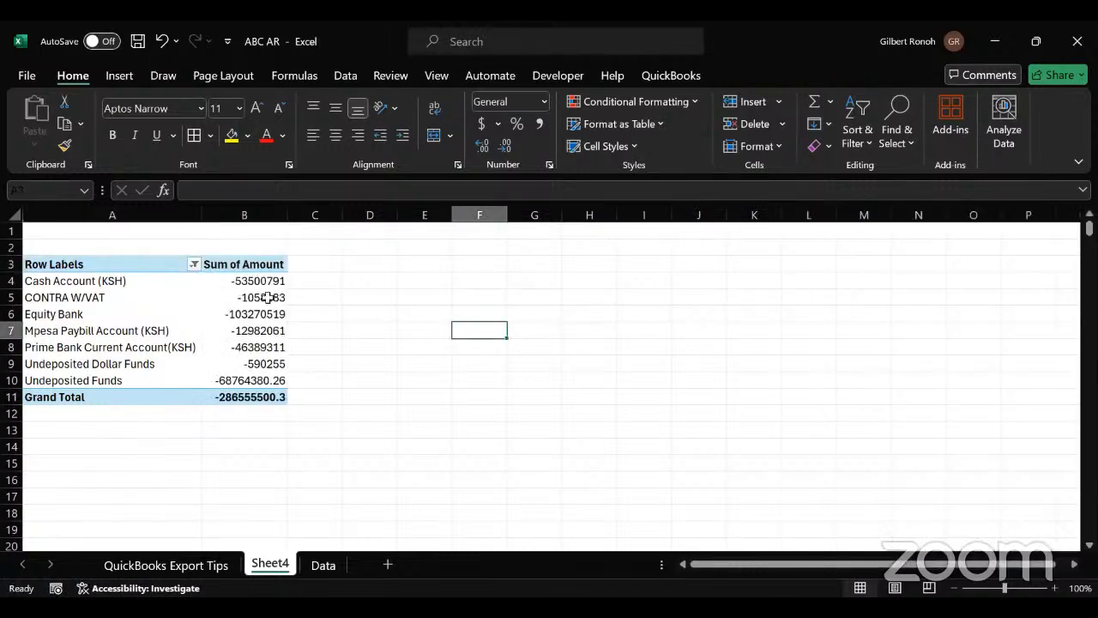
left_click_drag(257, 296, 259, 378)
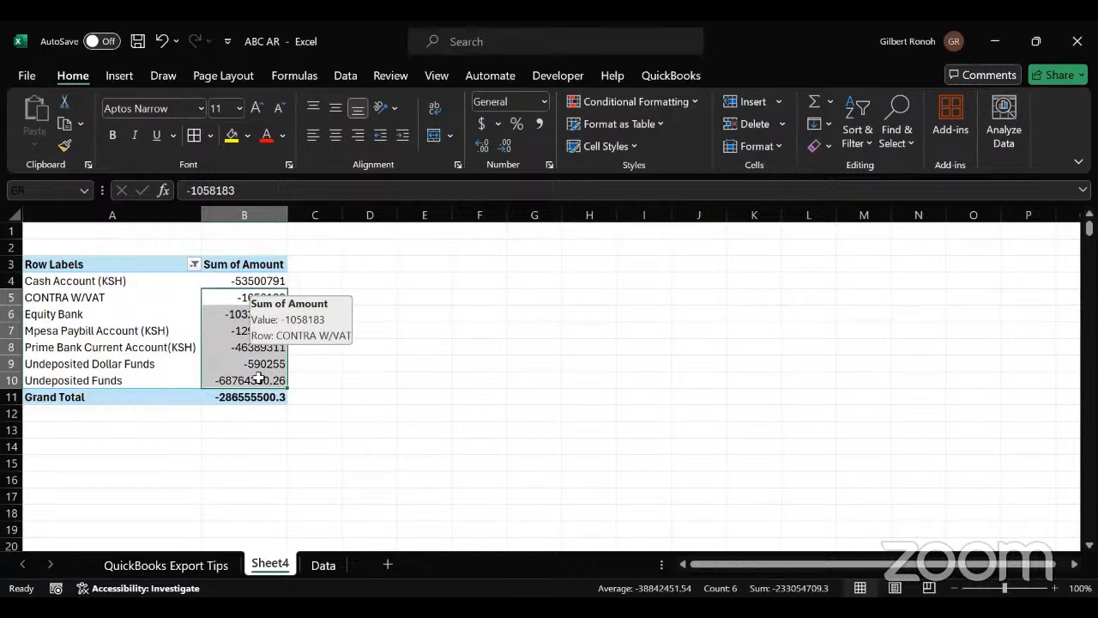
left_click(420, 326)
left_click_drag(244, 281, 243, 382)
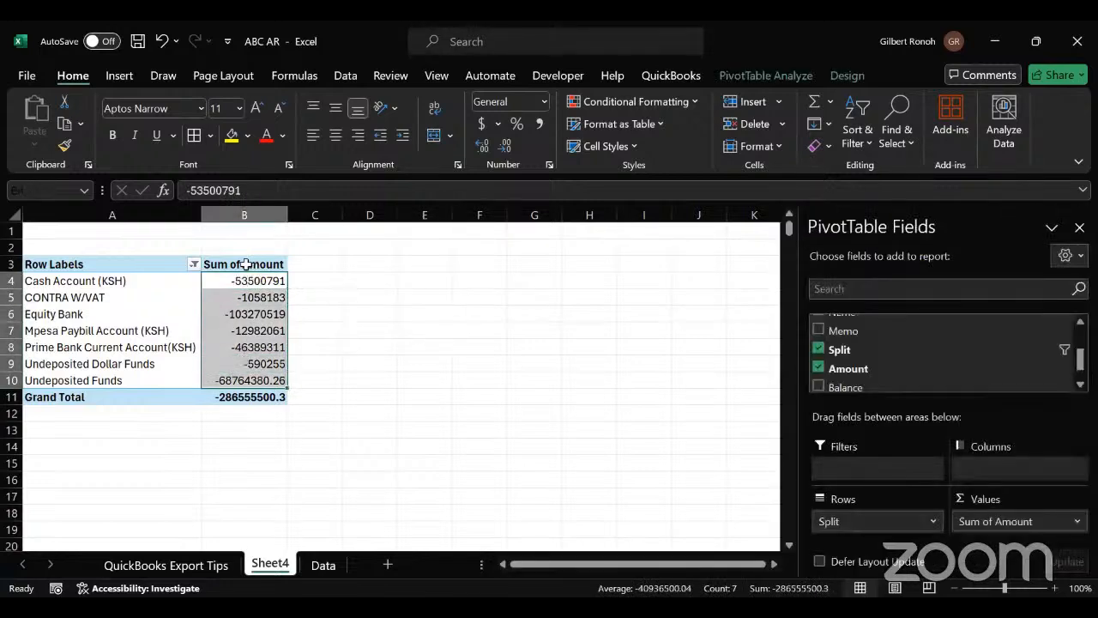
- Try to rename the PivotTable's Sum of Amount header in B3 as Amount
left_click(245, 264)
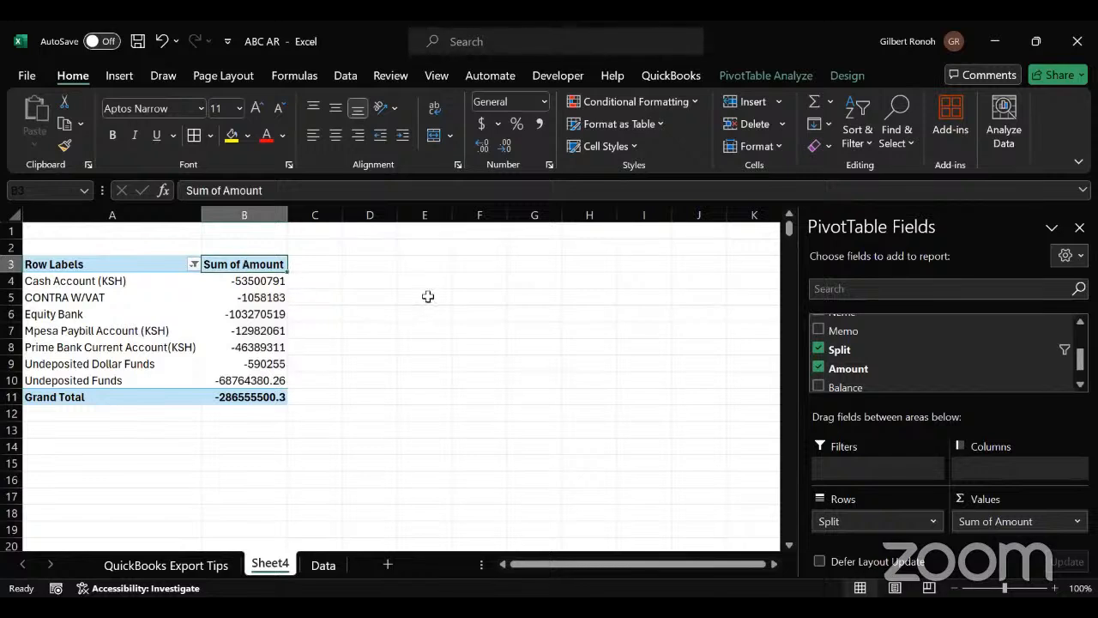
left_click_drag(282, 191, 186, 190)
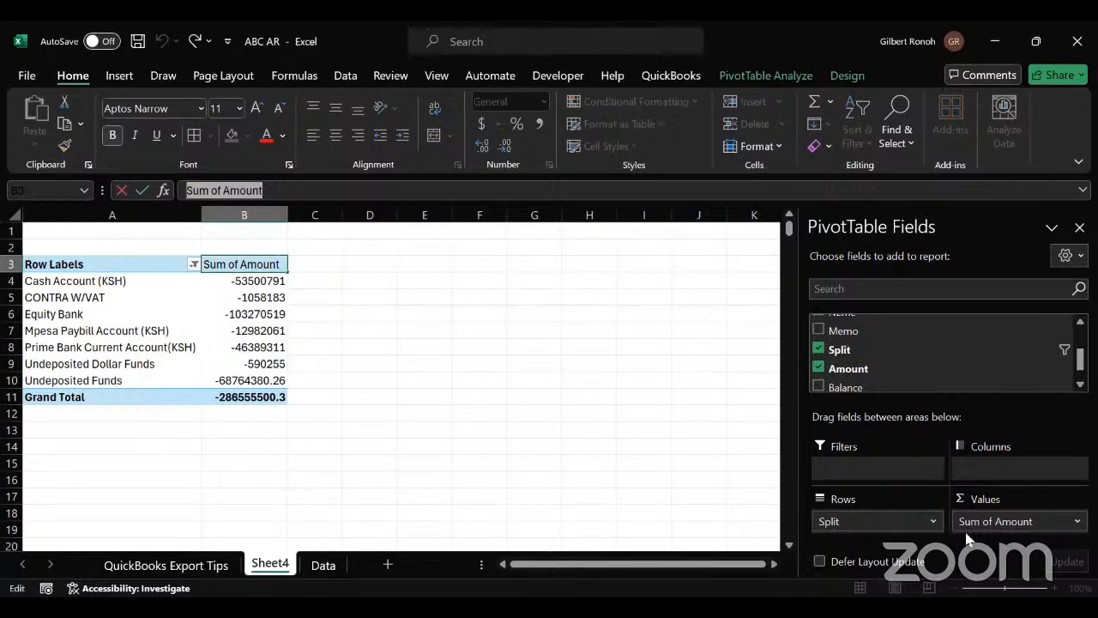
left_click(225, 191)
key("BackSpace")
key("BackSpace")
key("BackSpace")
key("BackSpace")
key("BackSpace")
key("BackSpace")
key("BackSpace")
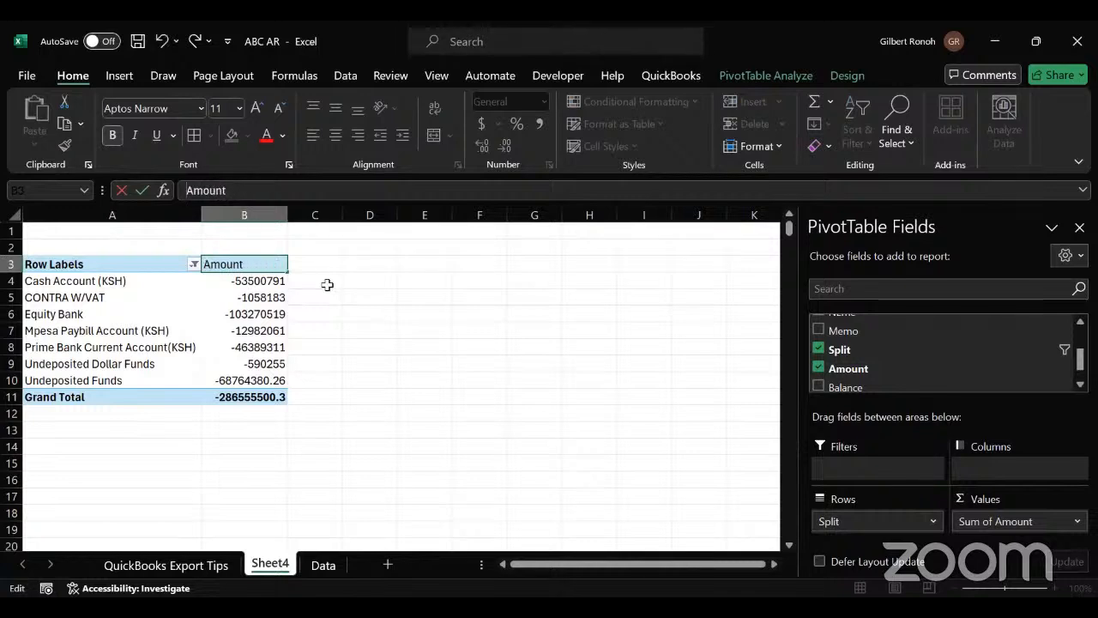
left_click(443, 325)
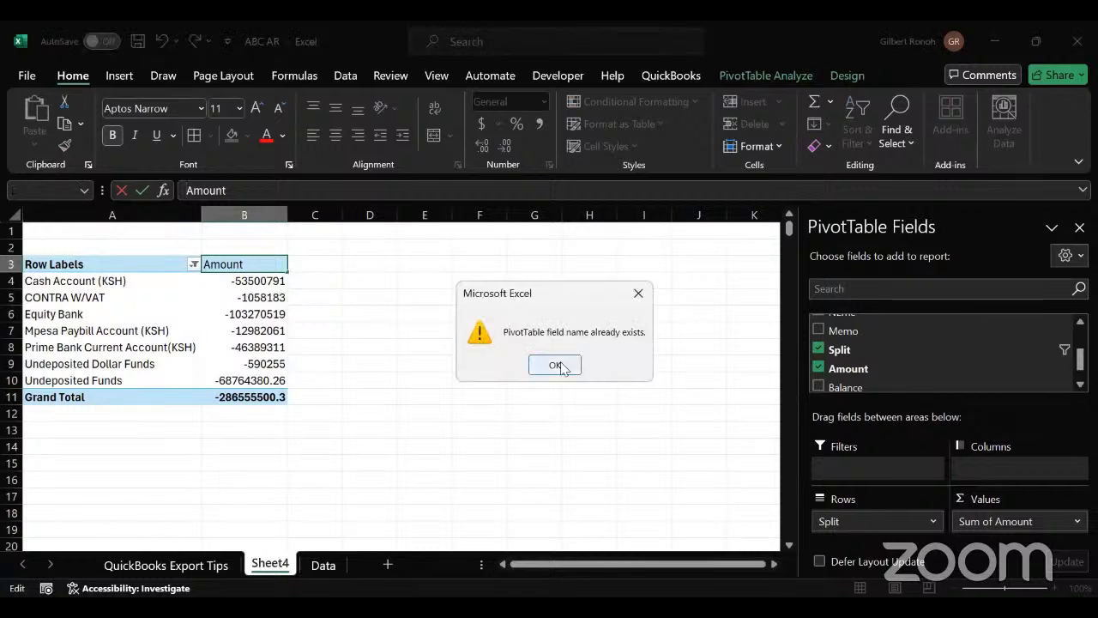
left_click(558, 366)
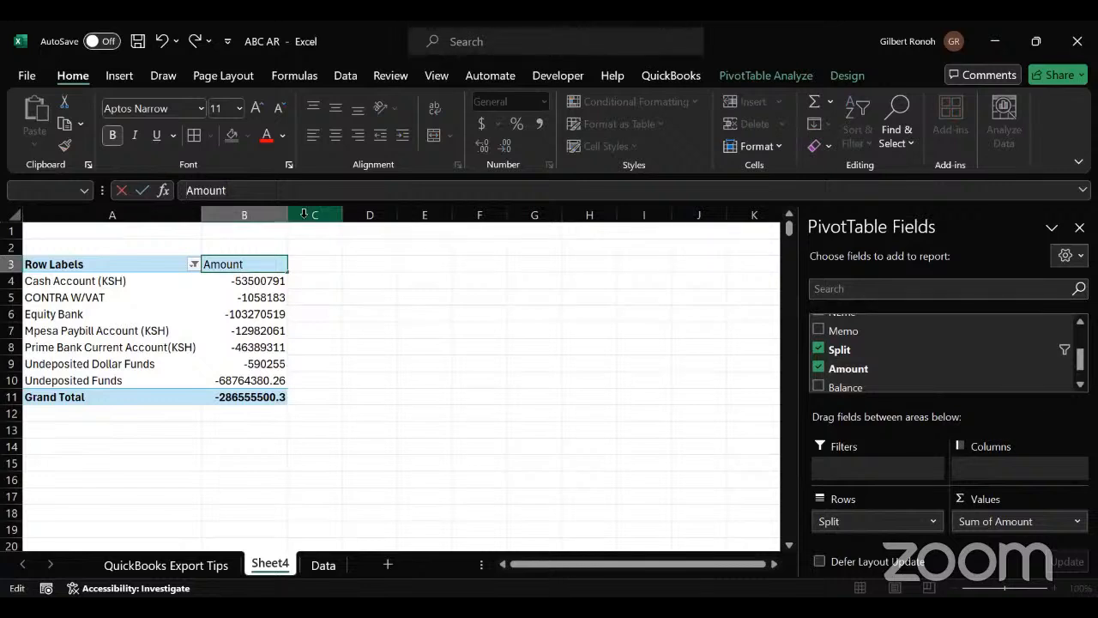
- Add the currency prefix to the B3 header so that it reads Ksh Amount
type("K")
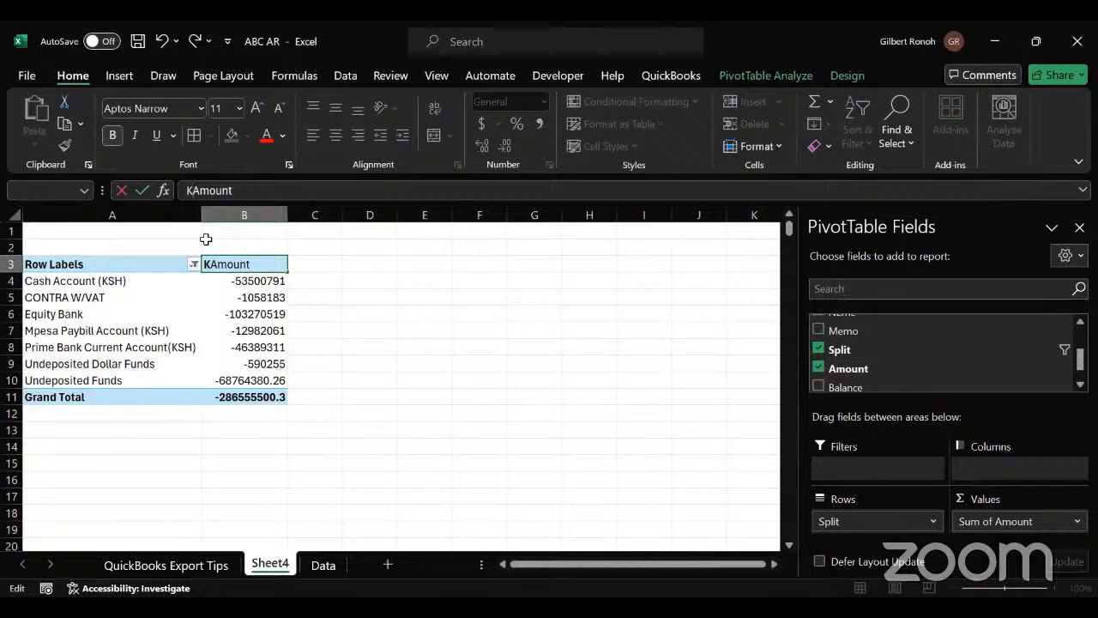
type("sh")
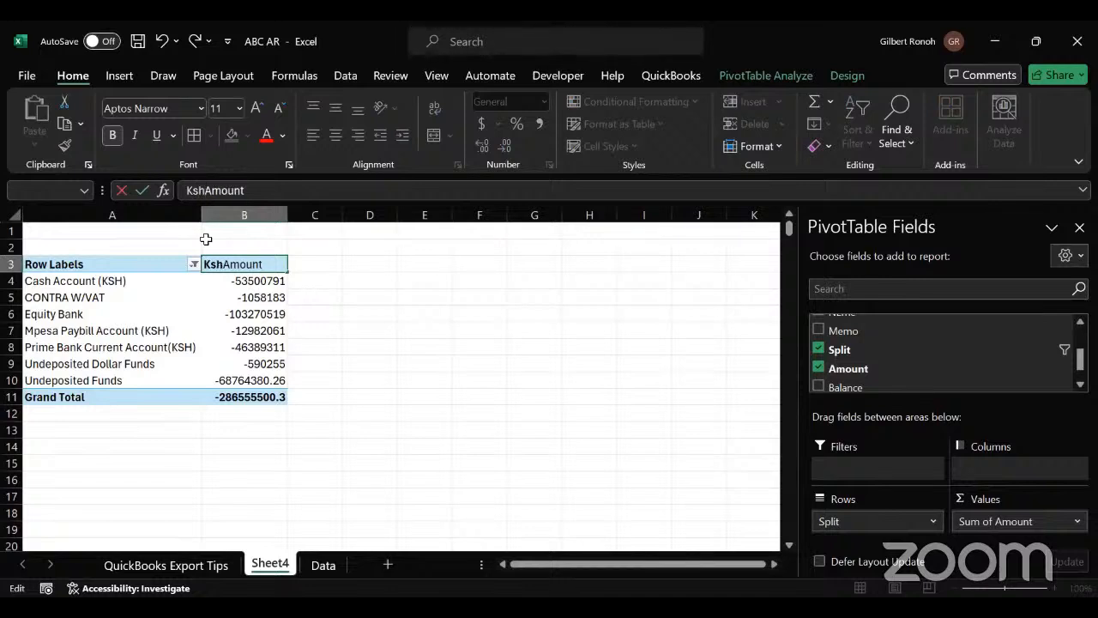
left_click(405, 384)
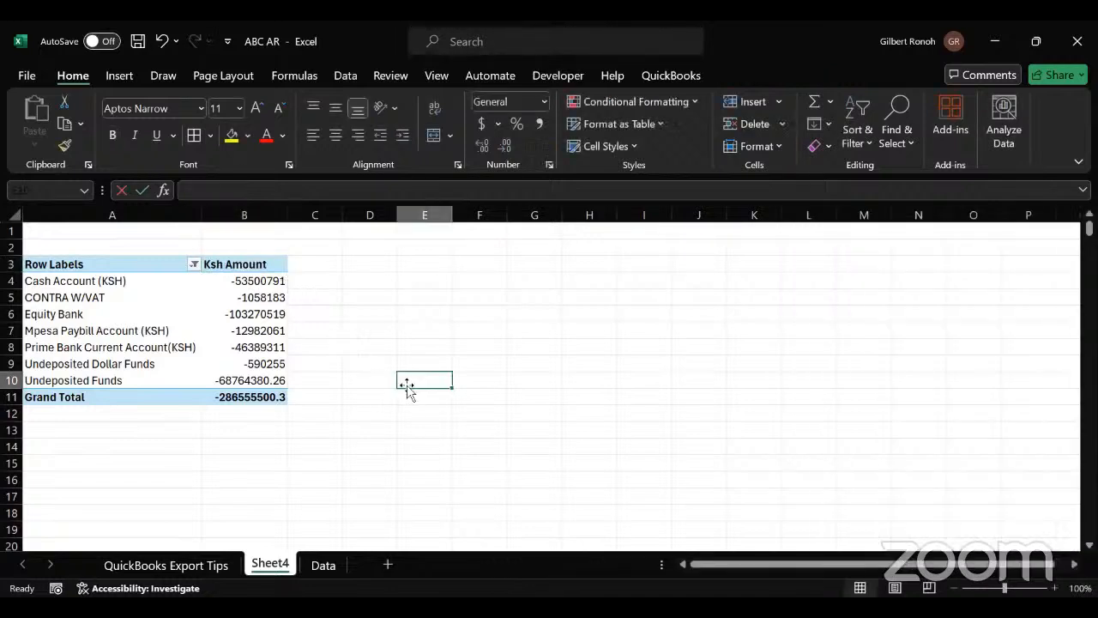
- Rename the PivotTable's Row Labels header in A3 as Accounts
left_click(261, 296)
left_click(82, 264)
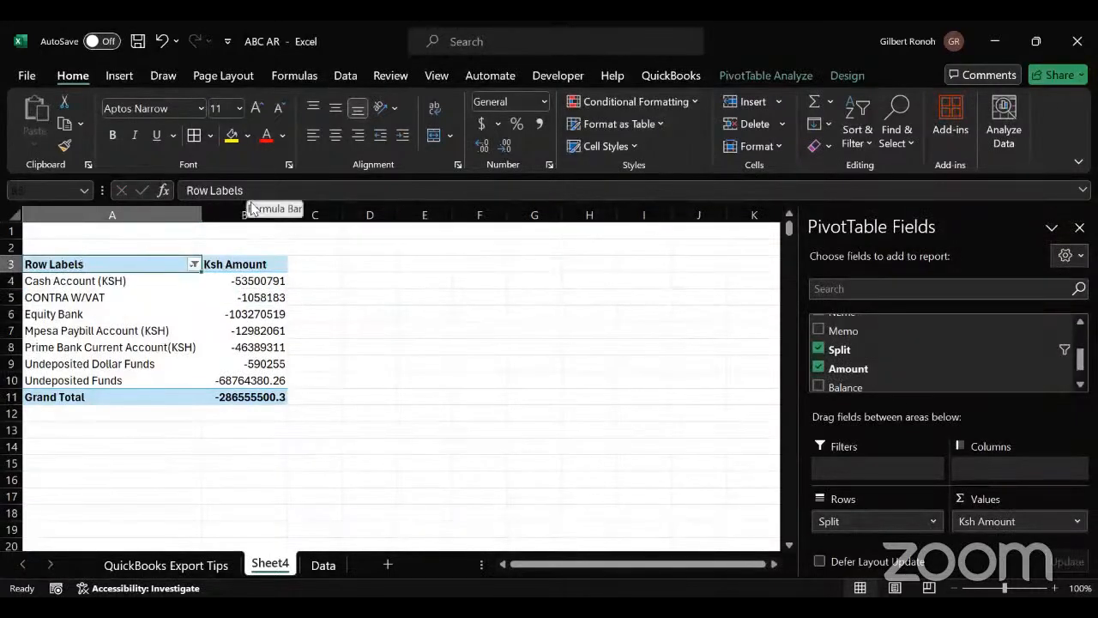
left_click_drag(247, 190, 119, 215)
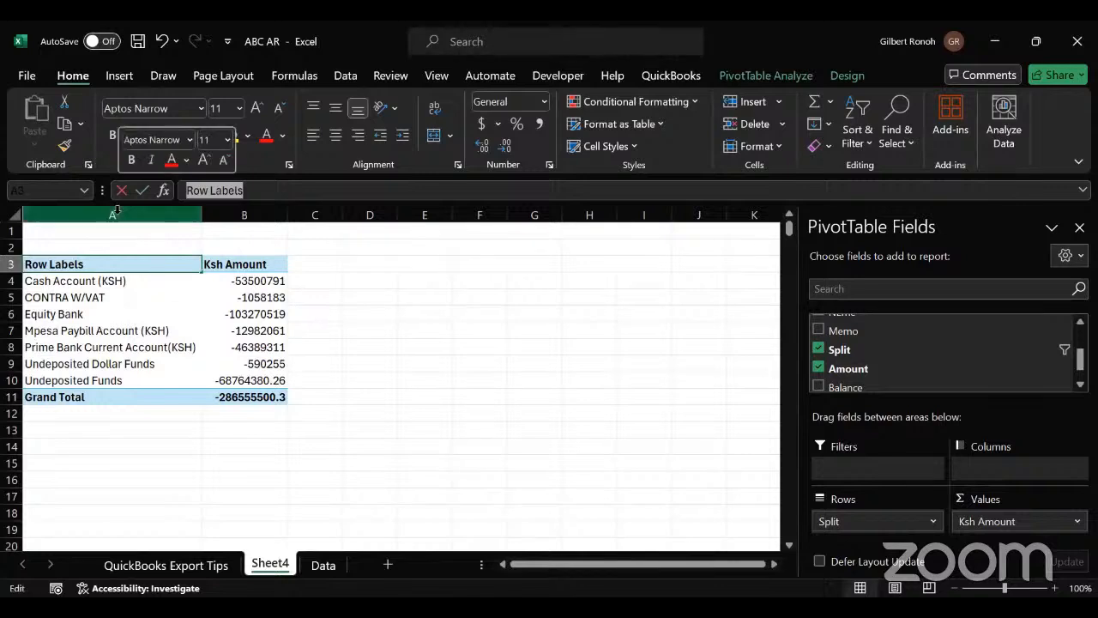
type("ACC")
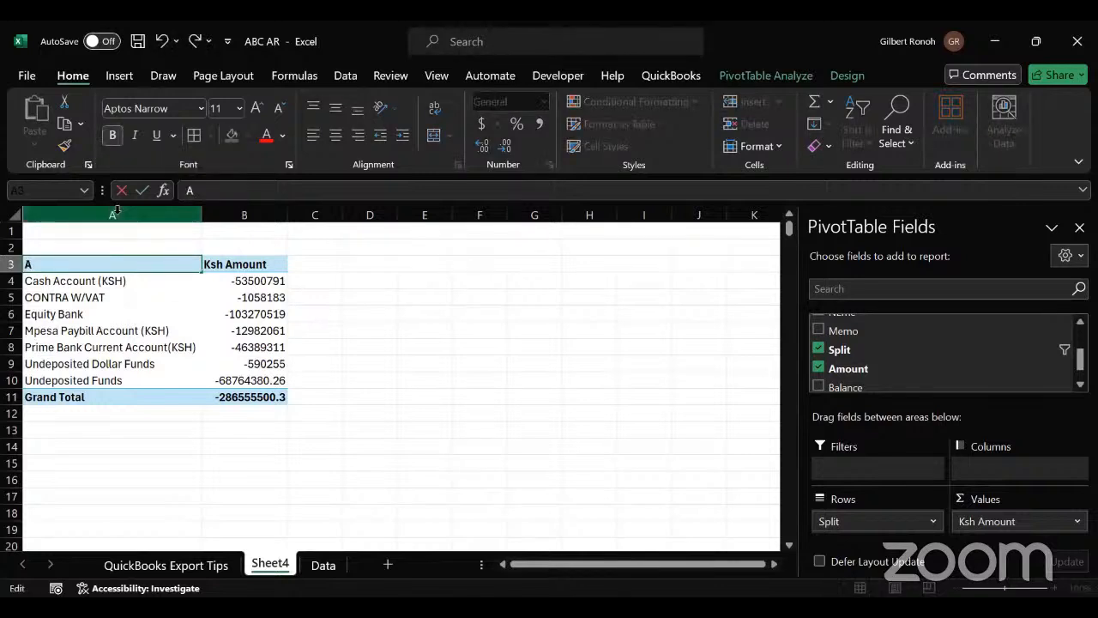
key("BackSpace")
key("BackSpace")
type("ccounts")
left_click(281, 380)
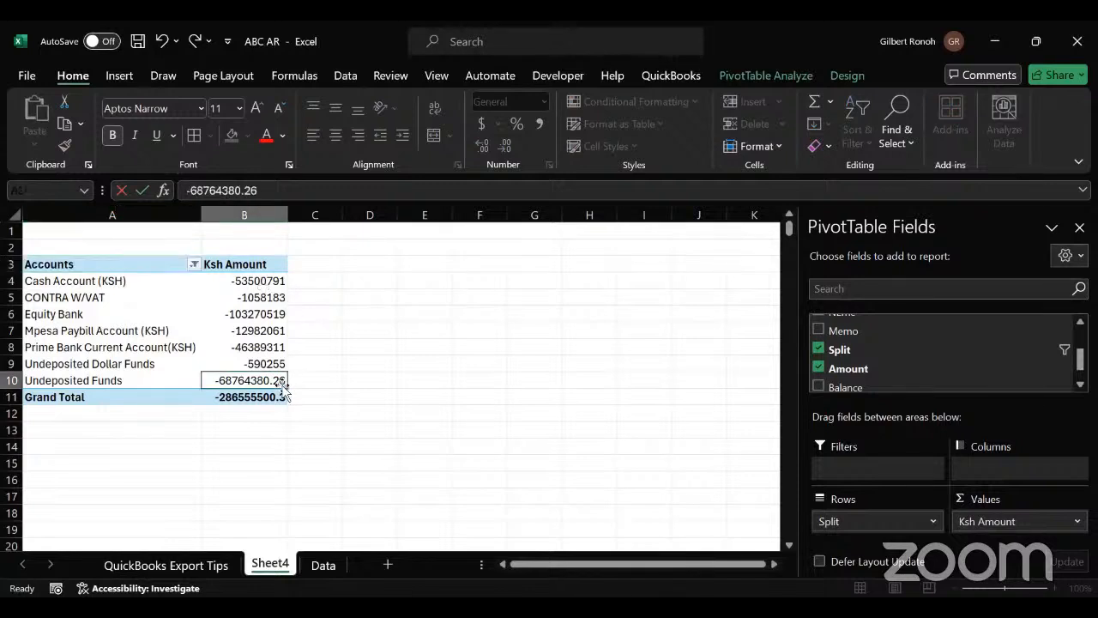
- Check the Grand Total row and the Ksh Amount values for Cash Account (KSH) and CONTRA W/VAT
left_click(149, 456)
left_click(80, 396)
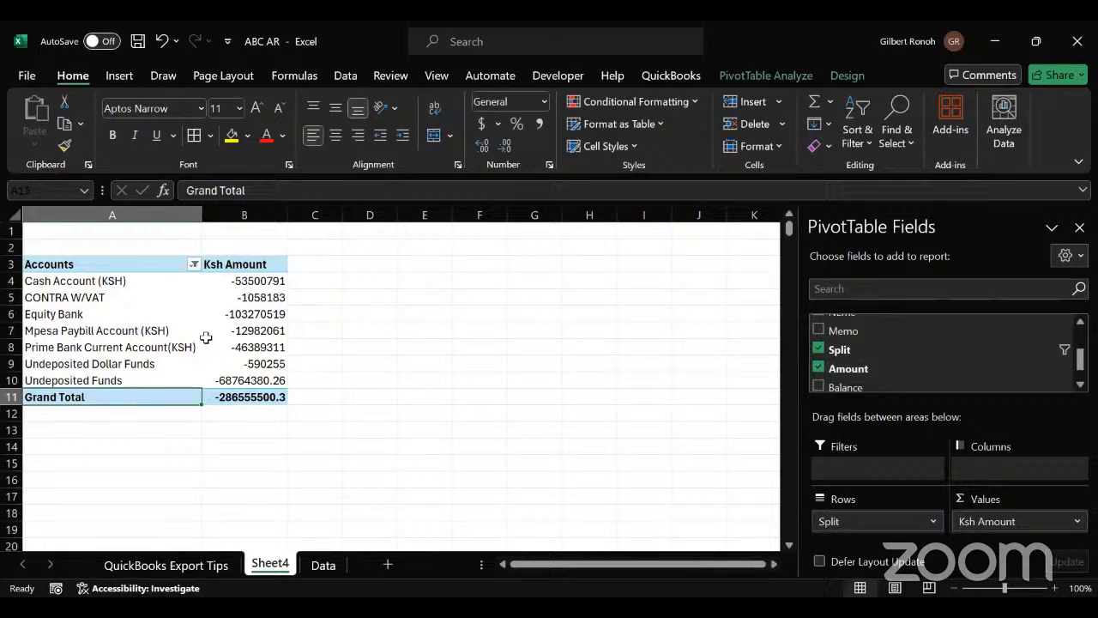
left_click(251, 285)
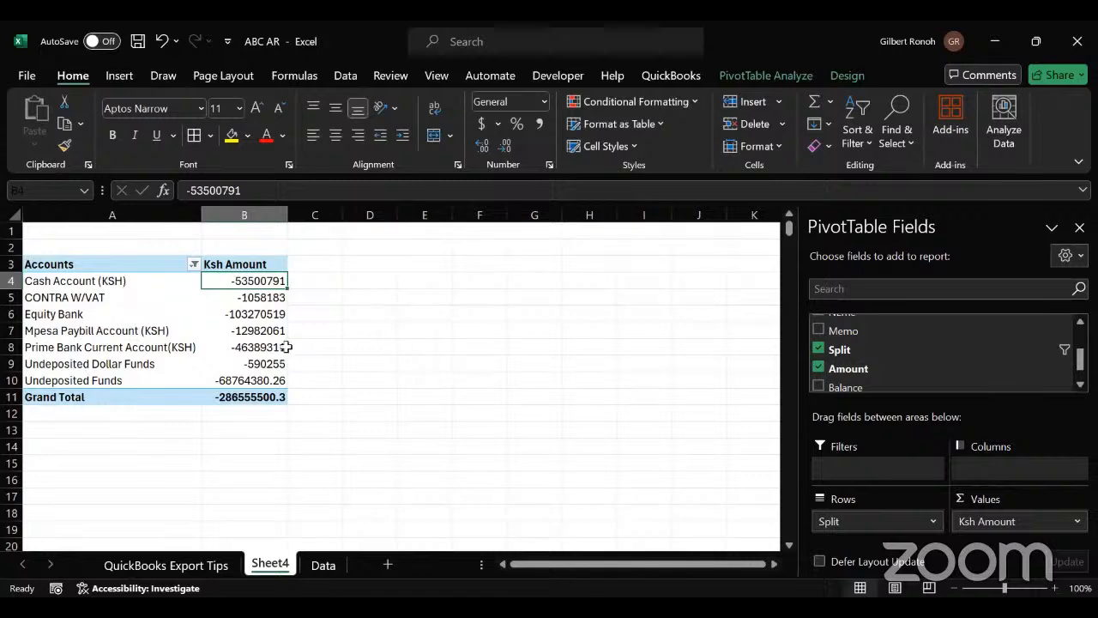
left_click(363, 347)
left_click(259, 288)
left_click(363, 344)
left_click(244, 296)
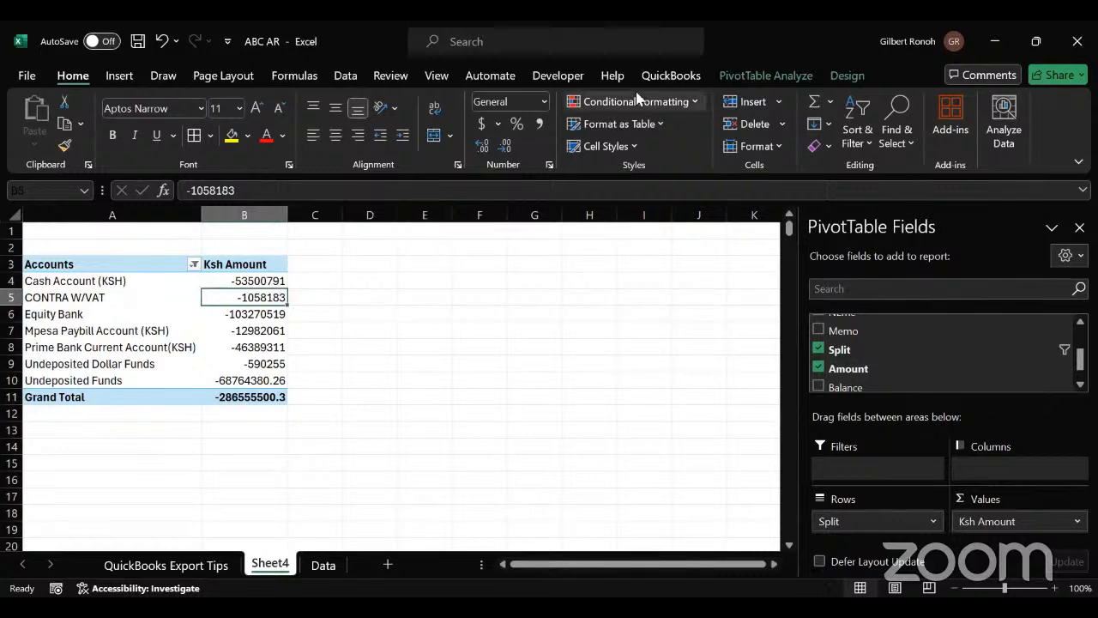
left_click(778, 109)
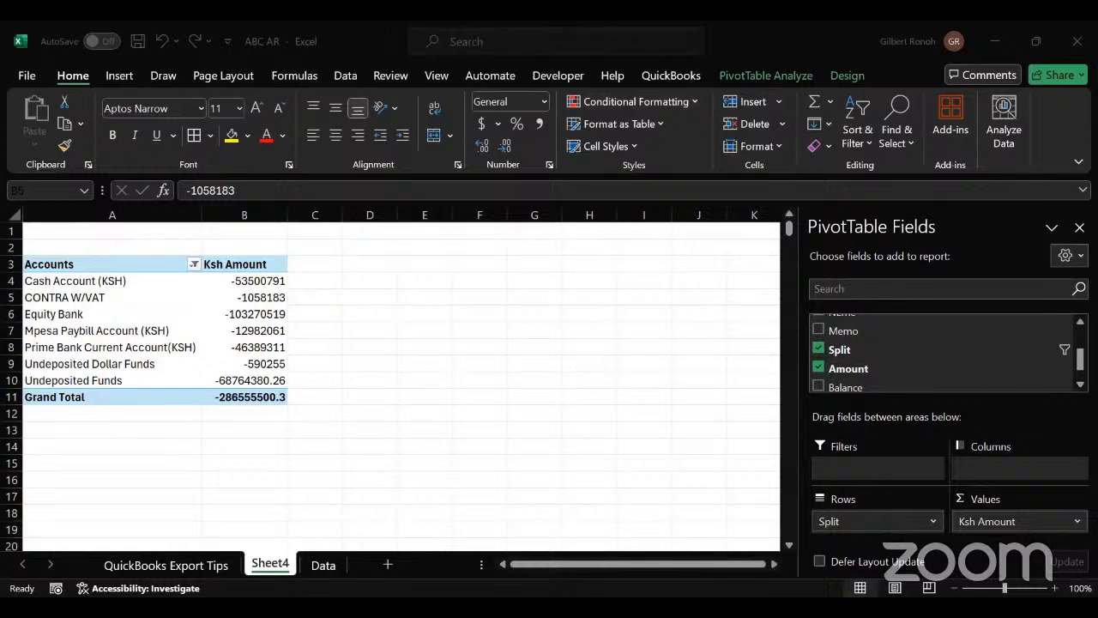
- Format the PivotTable's account amounts in B4:B10 with the comma number style, leaving out the Grand Total cell
left_click(259, 296)
left_click(358, 291)
left_click_drag(258, 280, 253, 375)
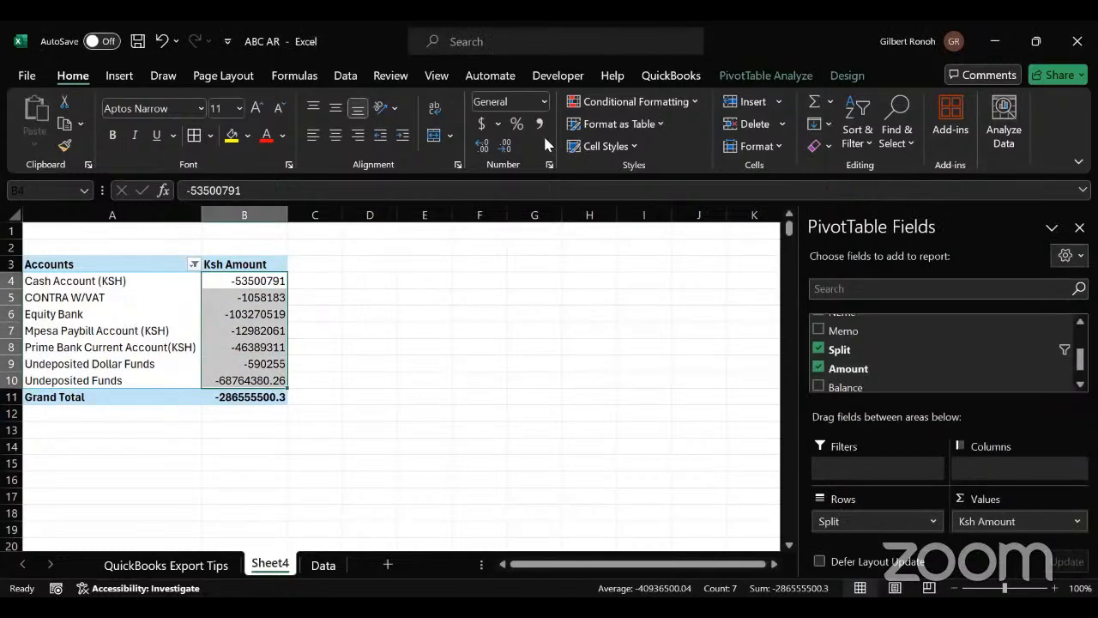
left_click(540, 126)
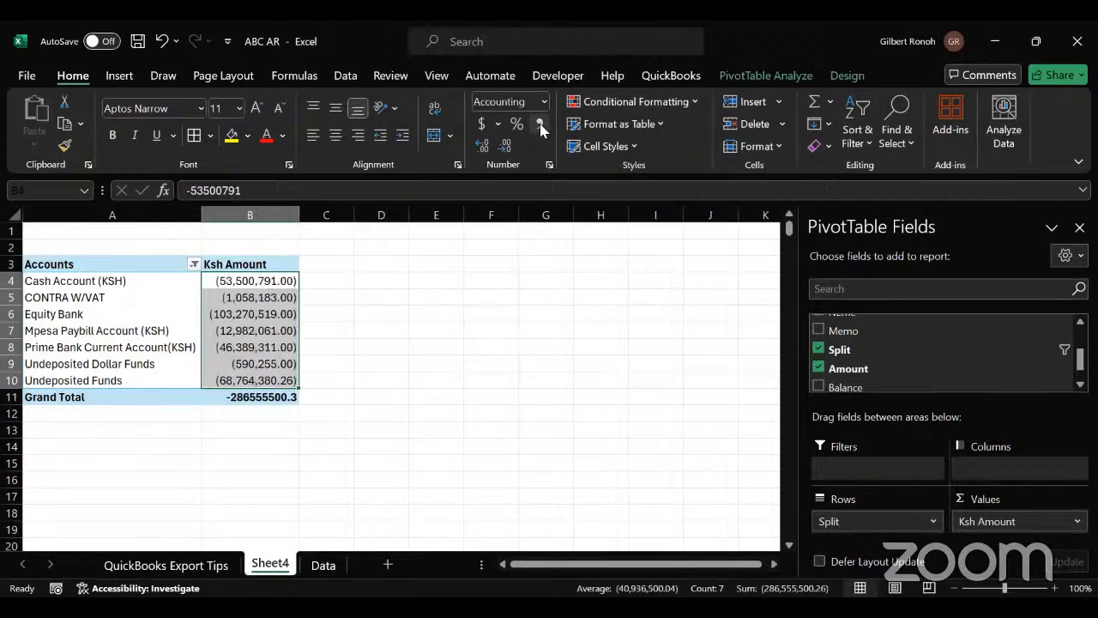
- Examine the summary functions and number format categories offered in the value field settings for Ksh Amount
left_click(248, 282)
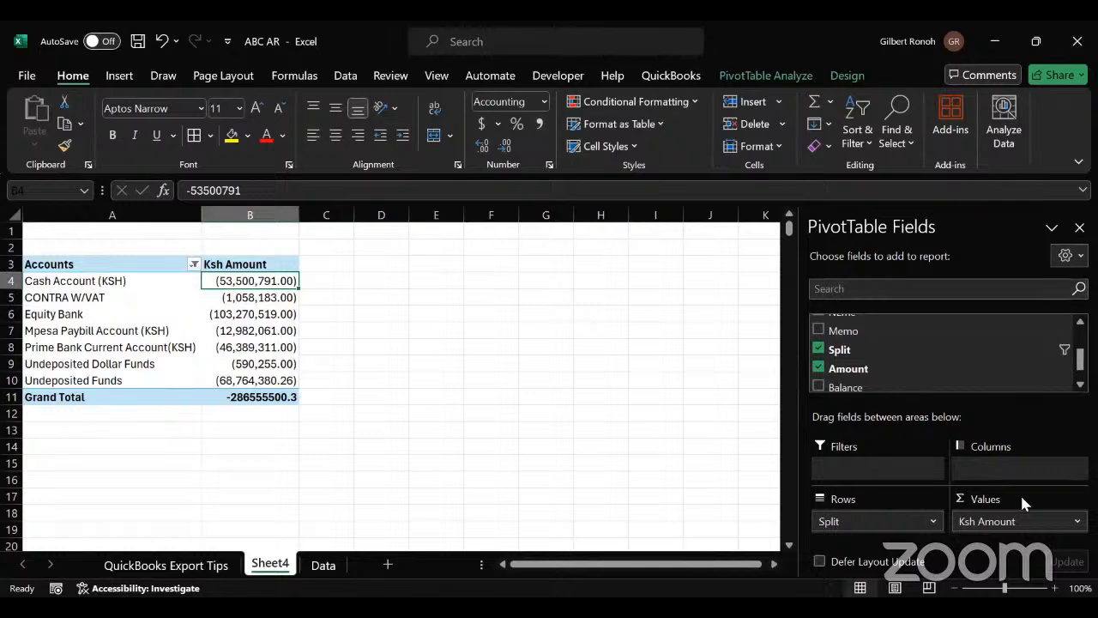
left_click_drag(1076, 363, 1076, 387)
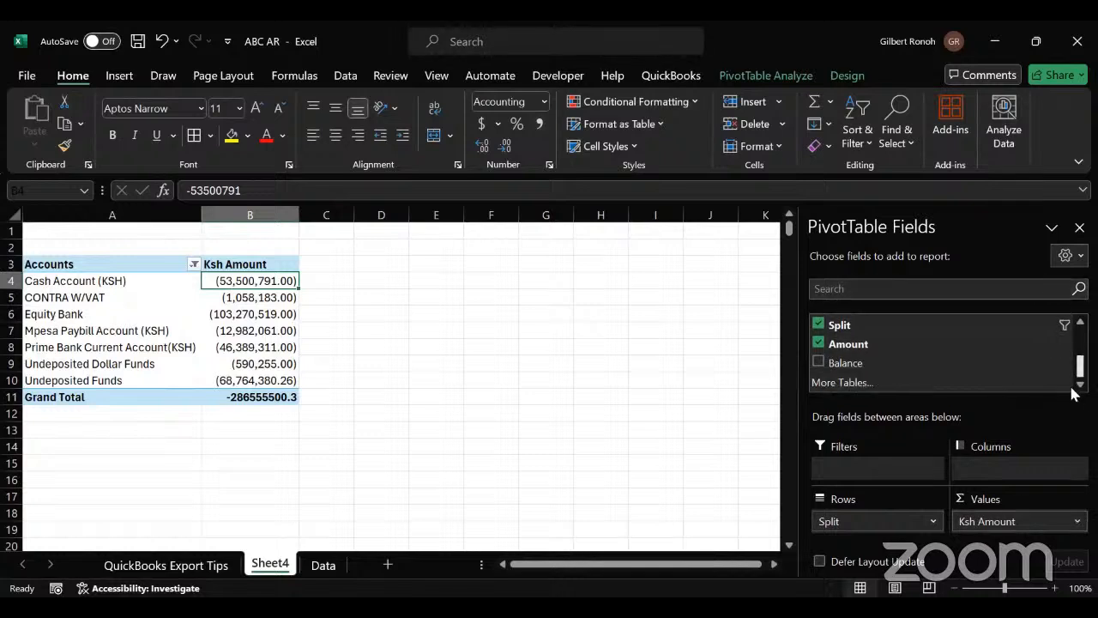
left_click(1074, 524)
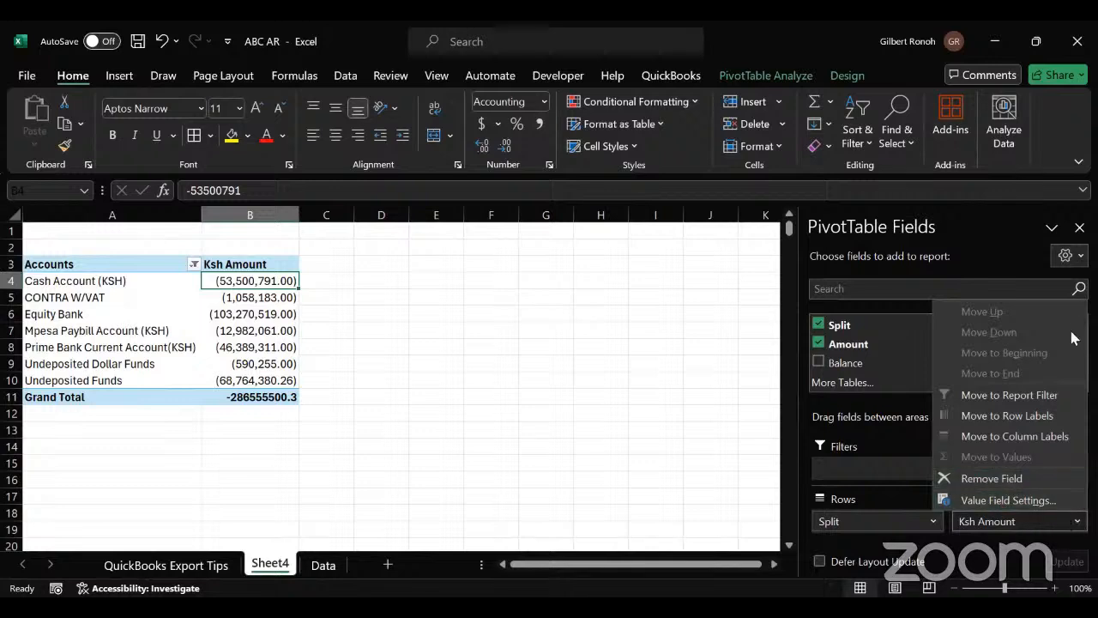
left_click(635, 413)
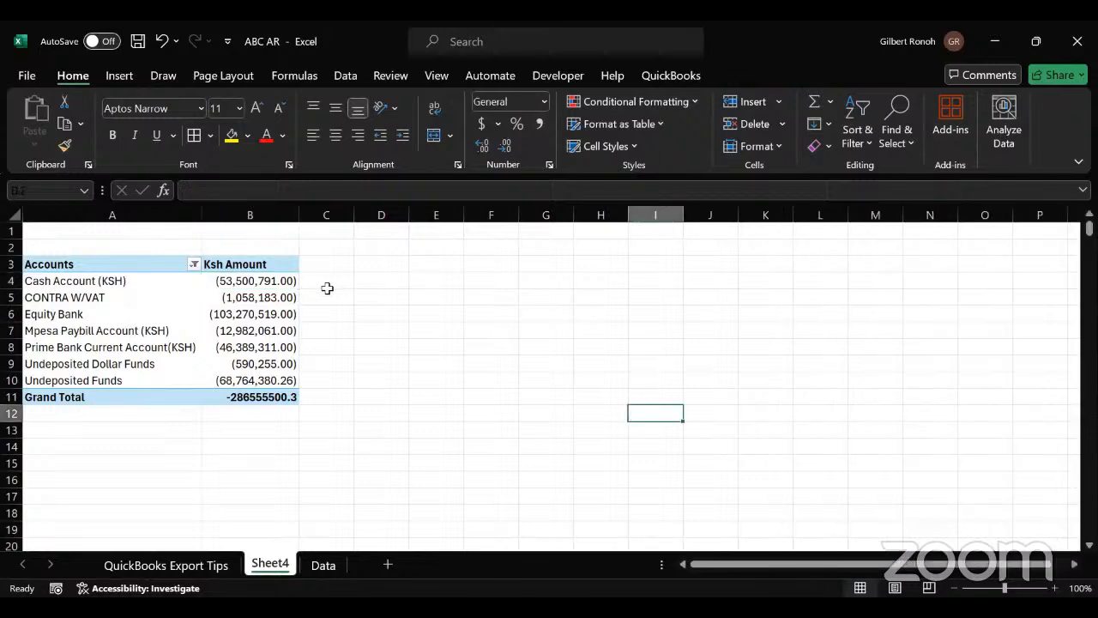
left_click(256, 264)
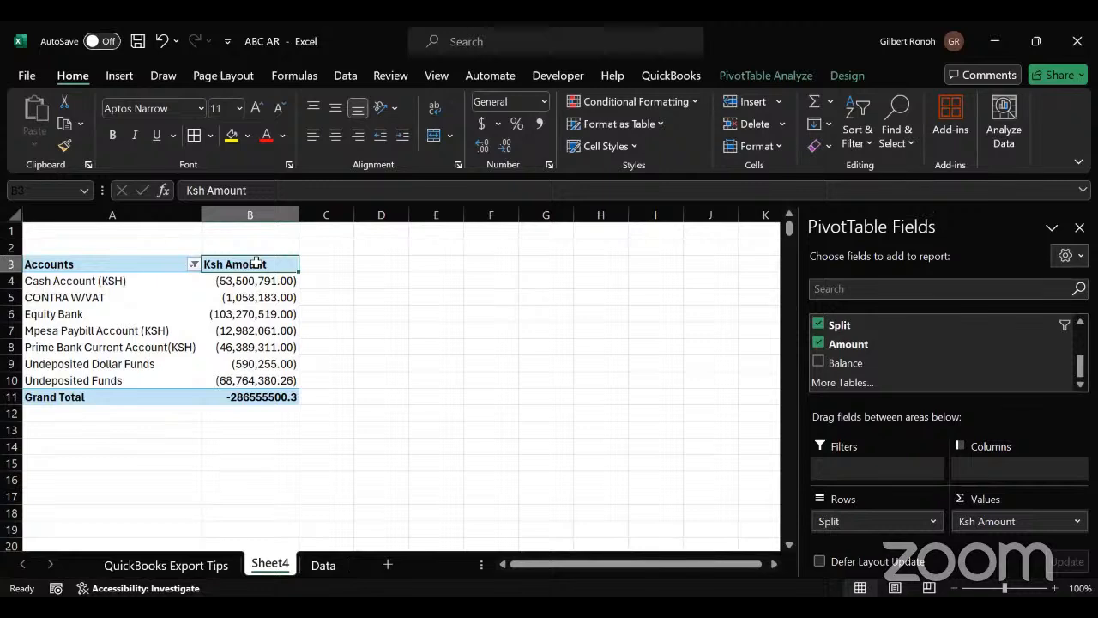
left_click(1074, 522)
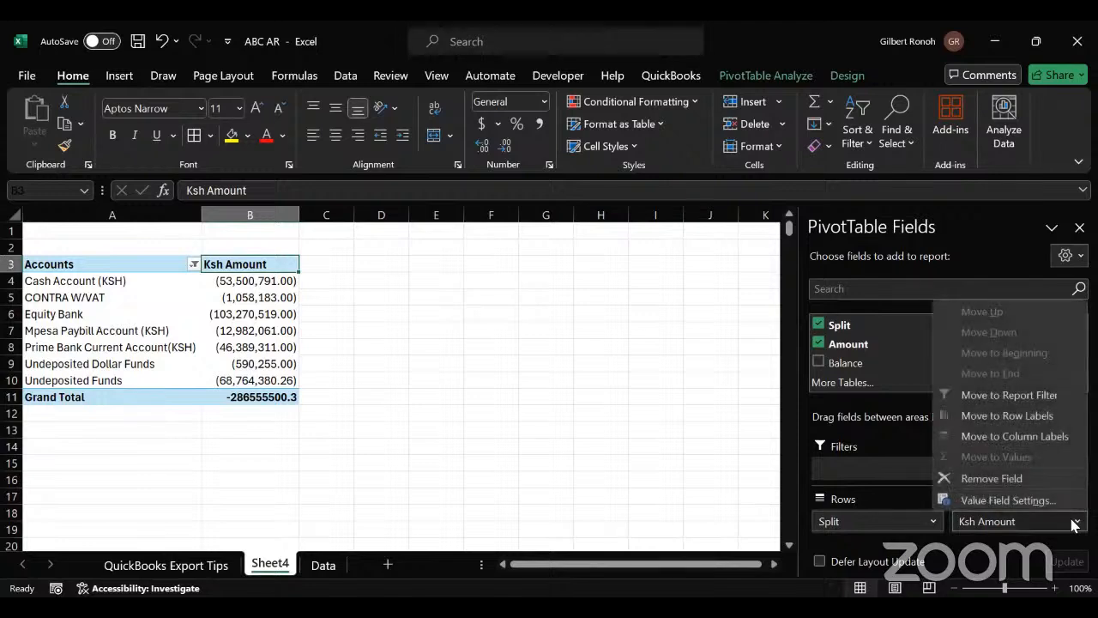
left_click(1022, 499)
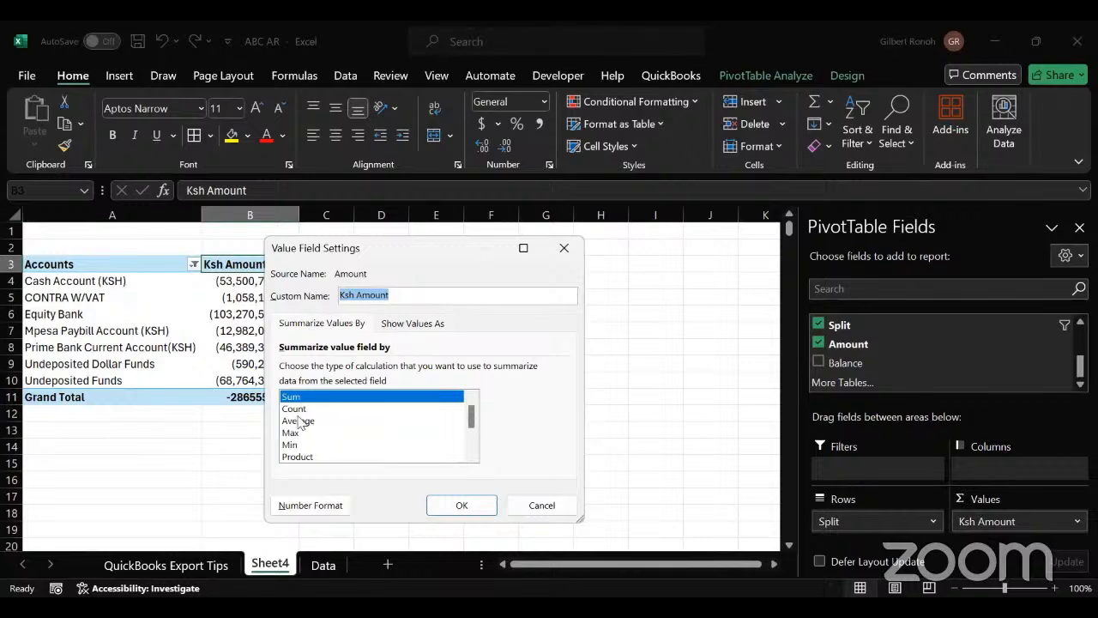
mouse_move(470, 418)
left_mouse_down()
mouse_move(468, 459)
mouse_move(470, 422)
left_mouse_up()
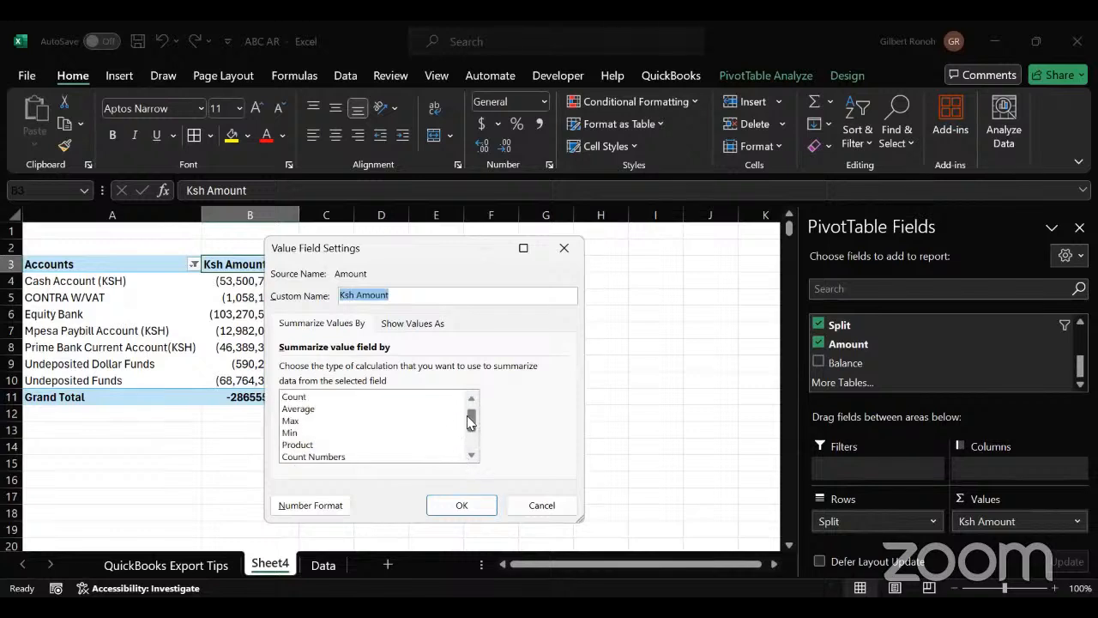
left_click(399, 295)
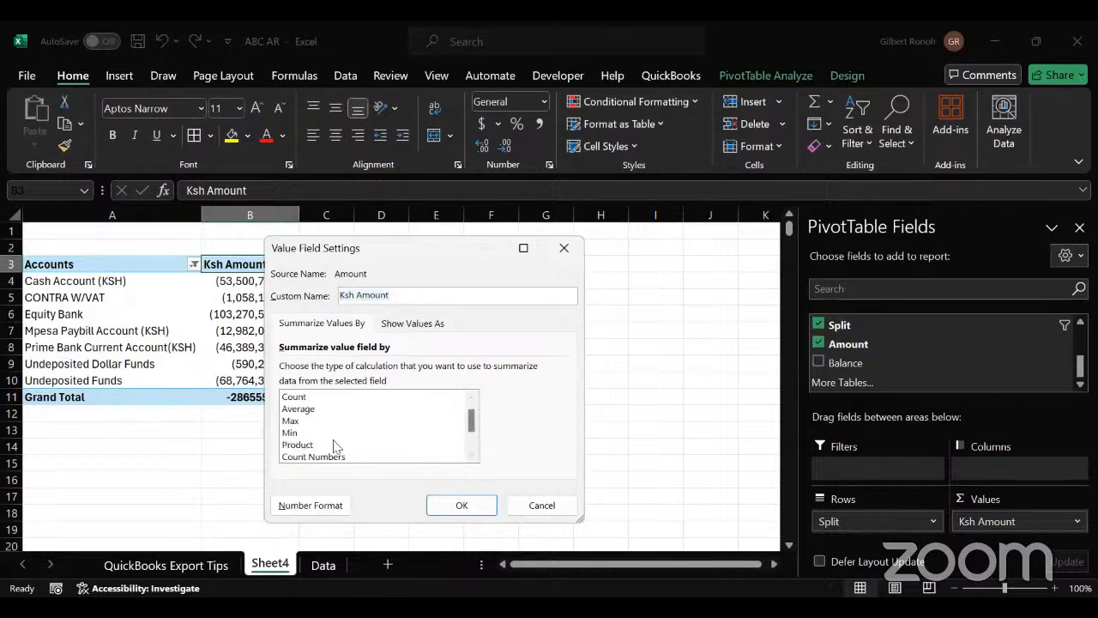
left_click(311, 508)
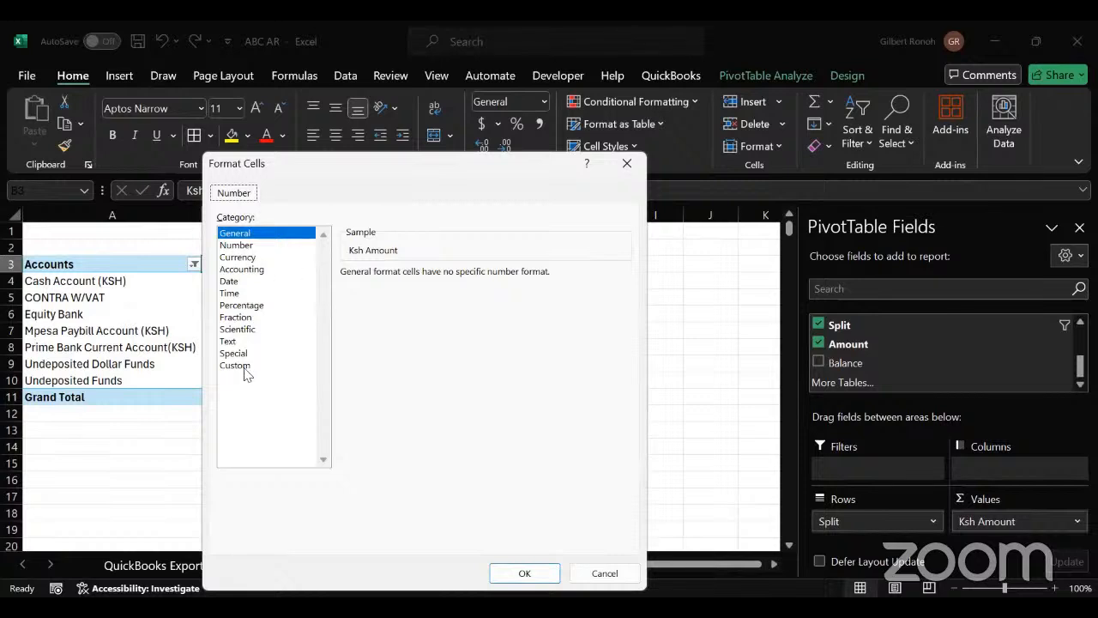
left_click(626, 164)
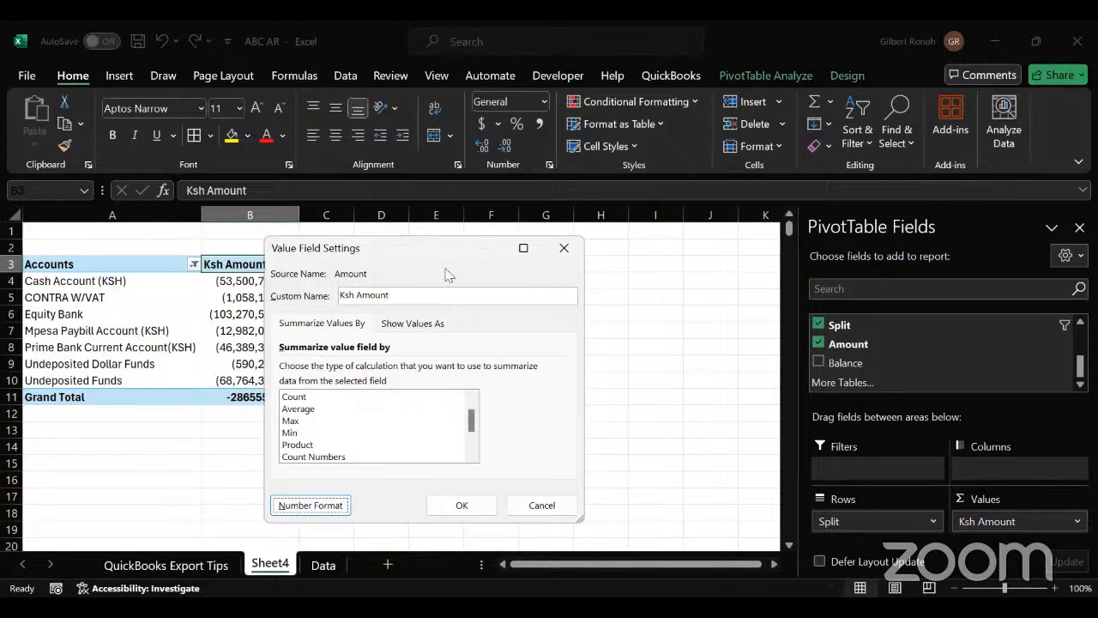
- Review the Show Values As calculation options for Ksh Amount and close the value field settings without changes
left_click(412, 324)
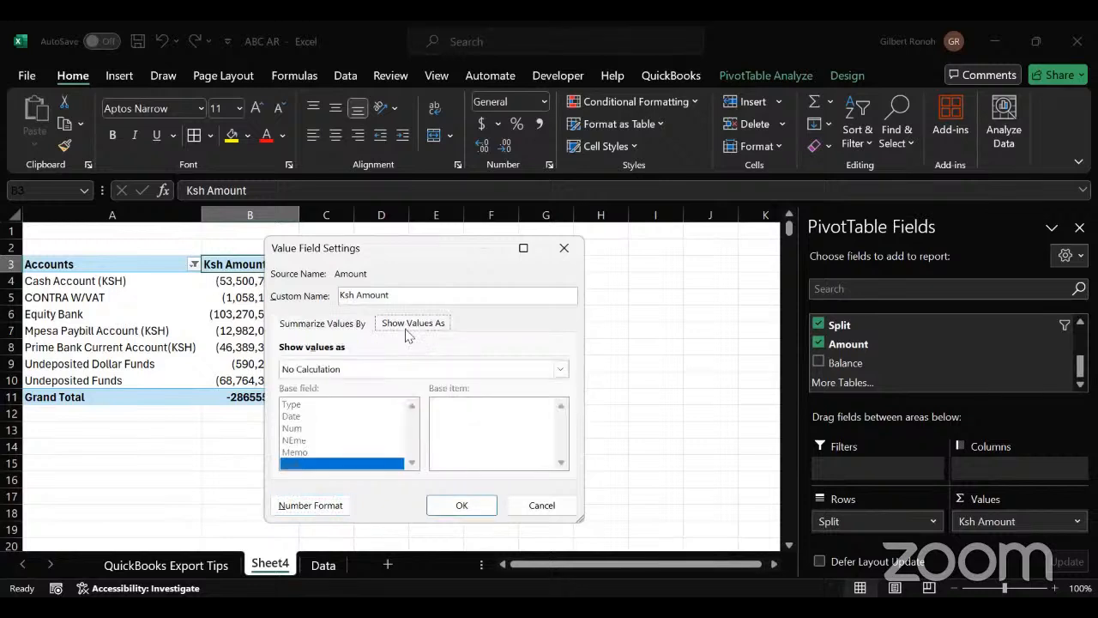
left_click(387, 373)
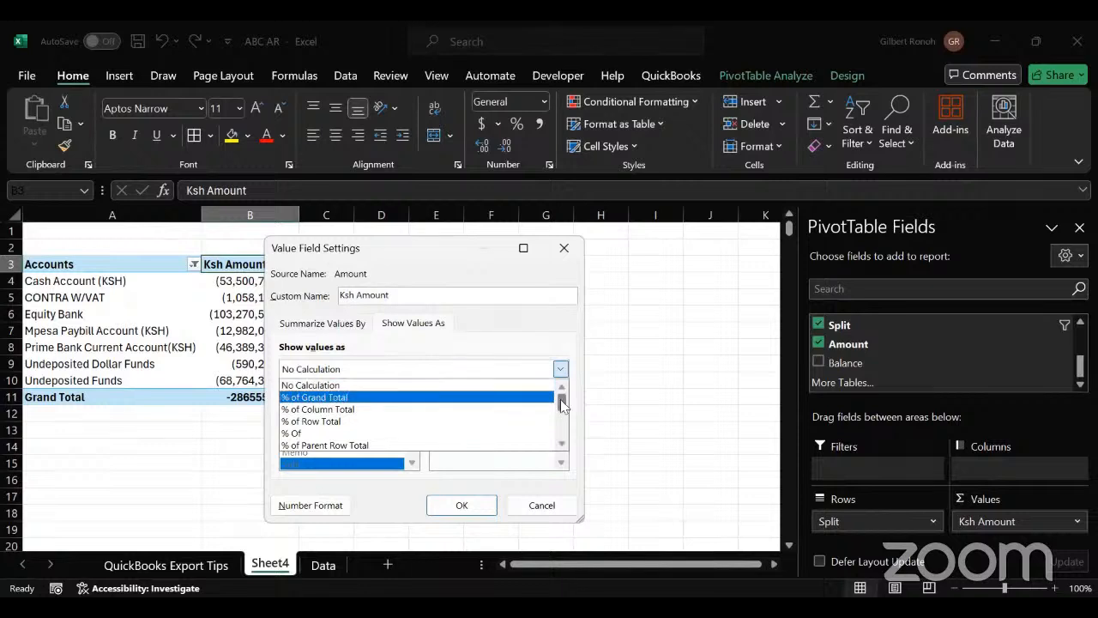
mouse_move(561, 400)
left_mouse_down()
mouse_move(554, 460)
mouse_move(558, 409)
left_mouse_up()
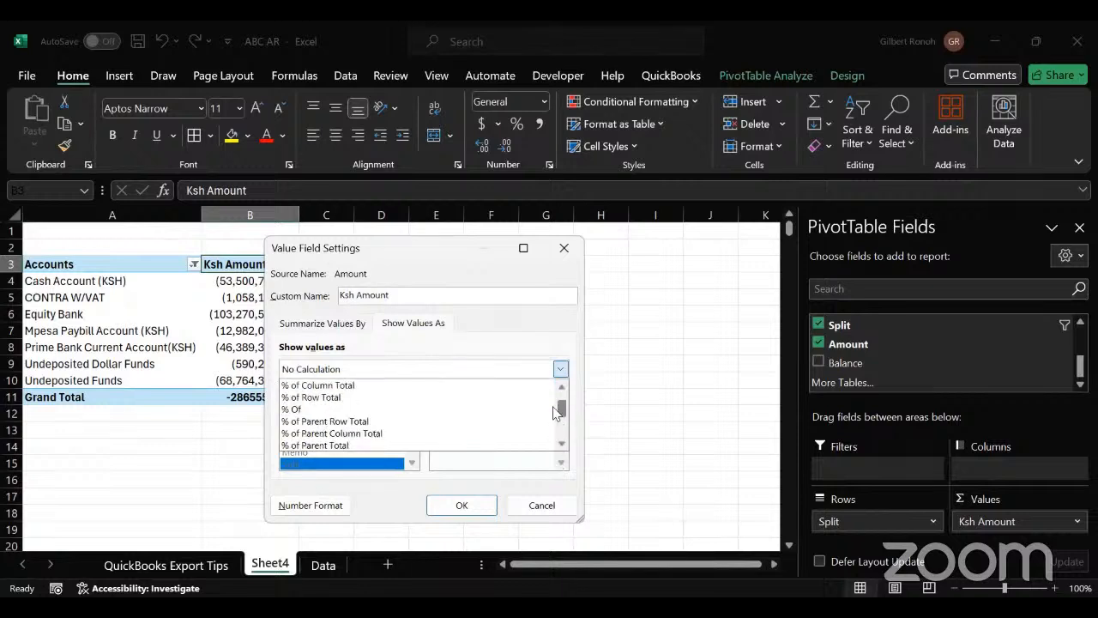
left_click(567, 250)
left_click(566, 249)
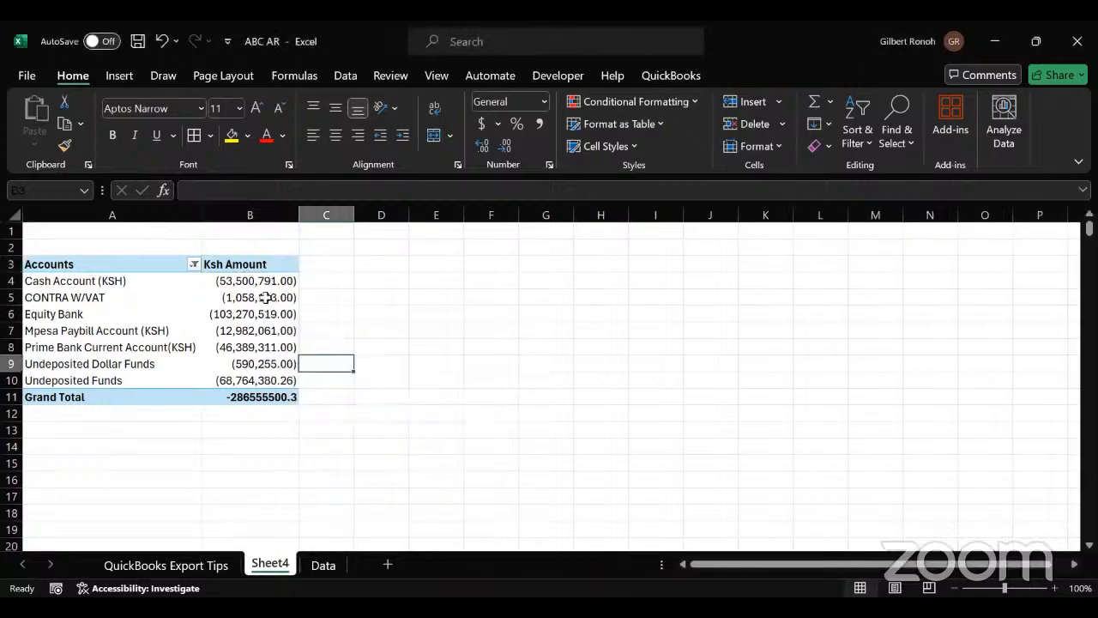
- Try to edit the Cash Account (KSH) amount in B4 directly
left_click(229, 280)
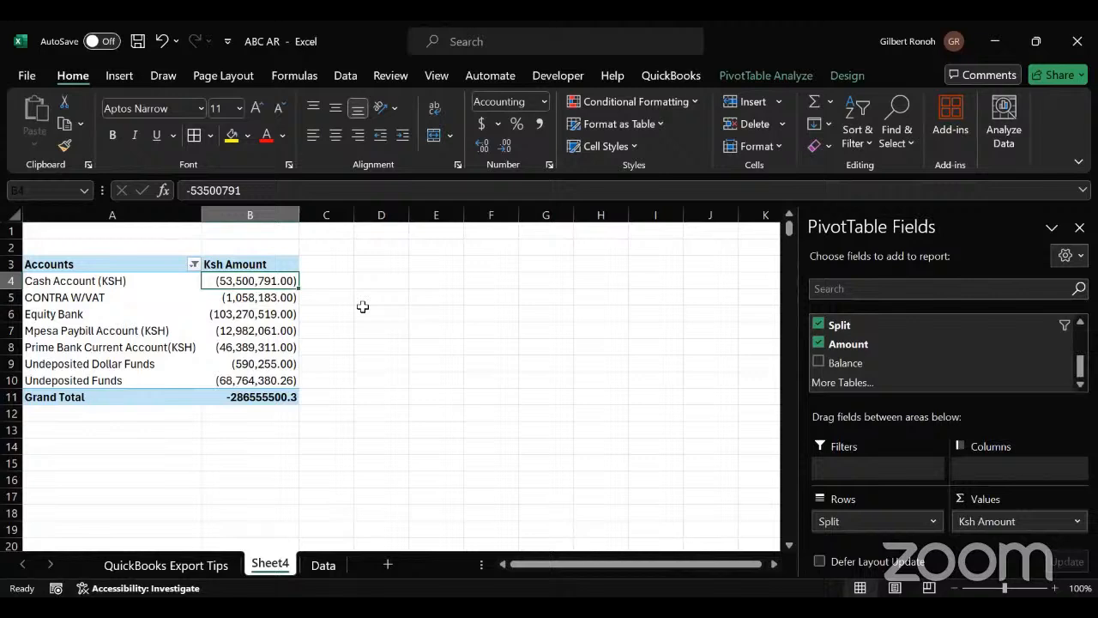
left_click(370, 409)
left_click(239, 284)
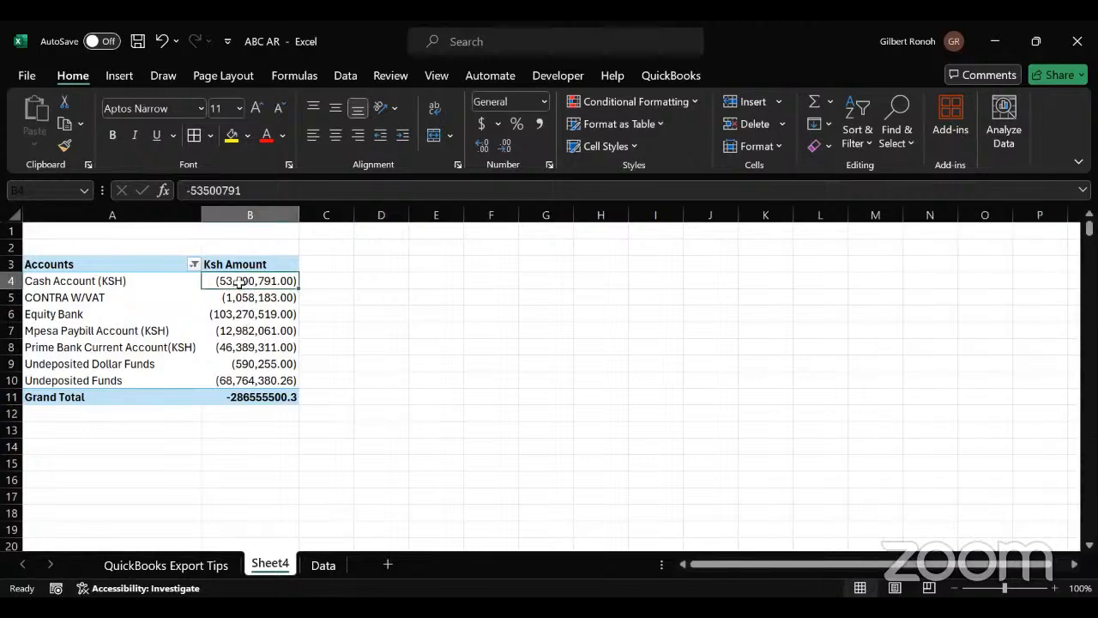
left_click(273, 193)
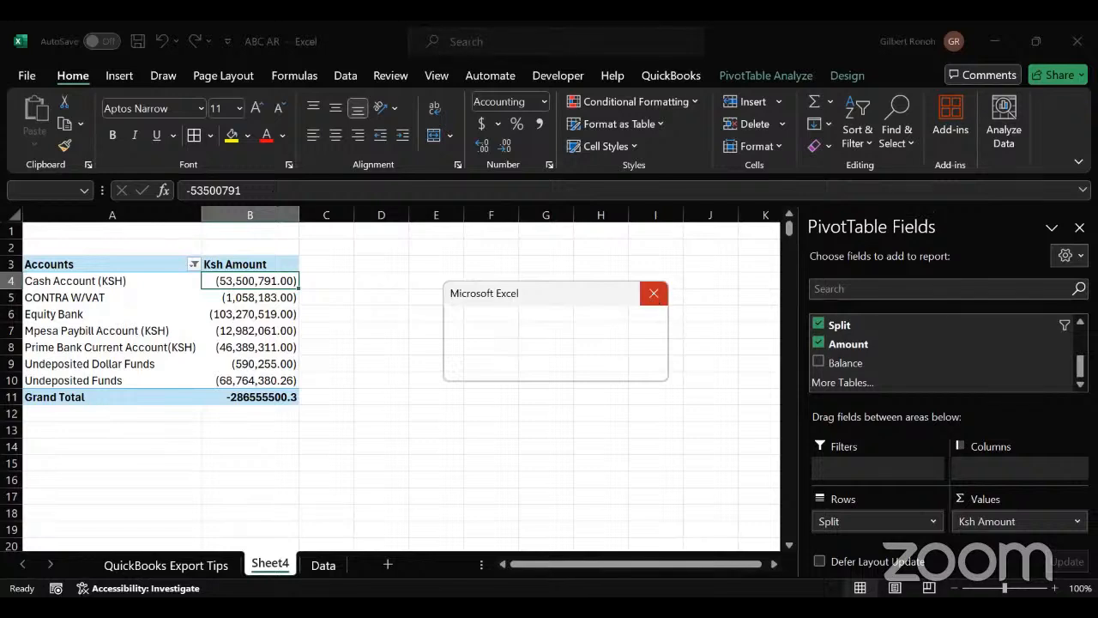
left_click(402, 325)
left_click(239, 280)
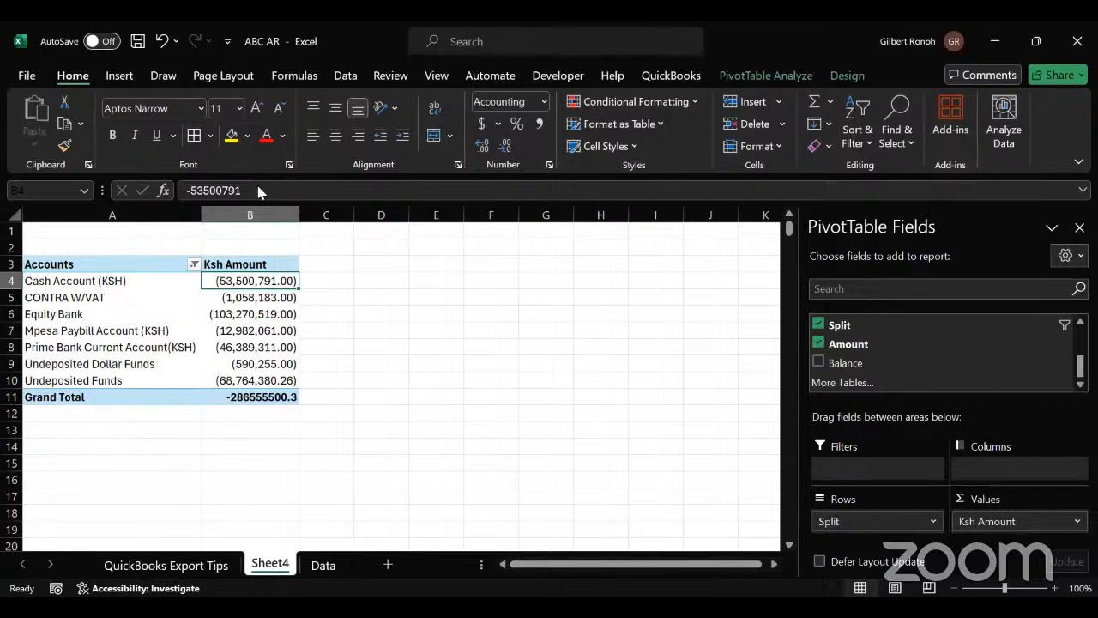
left_click(258, 191)
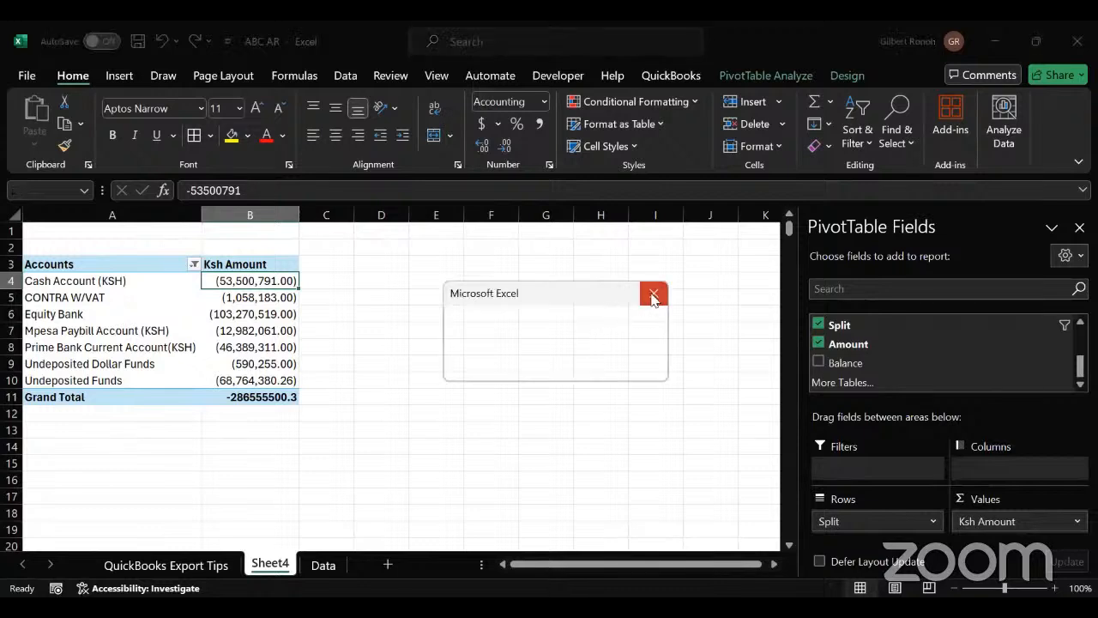
left_click(267, 334)
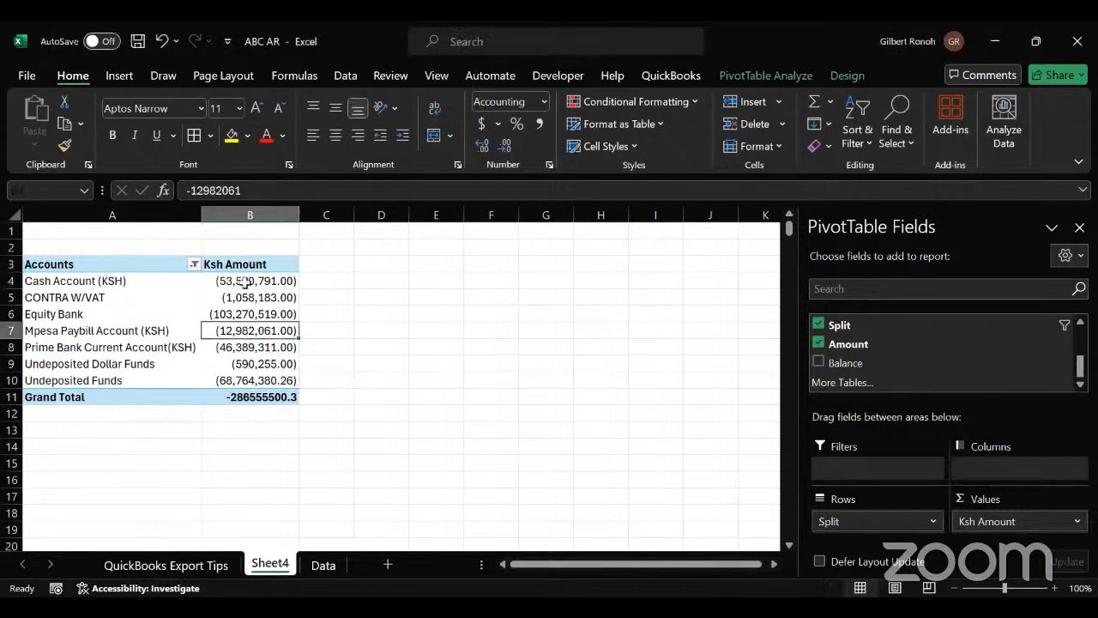
- Try to edit the PivotTable amounts with the whole range B4:B10 selected
left_click_drag(244, 281, 249, 380)
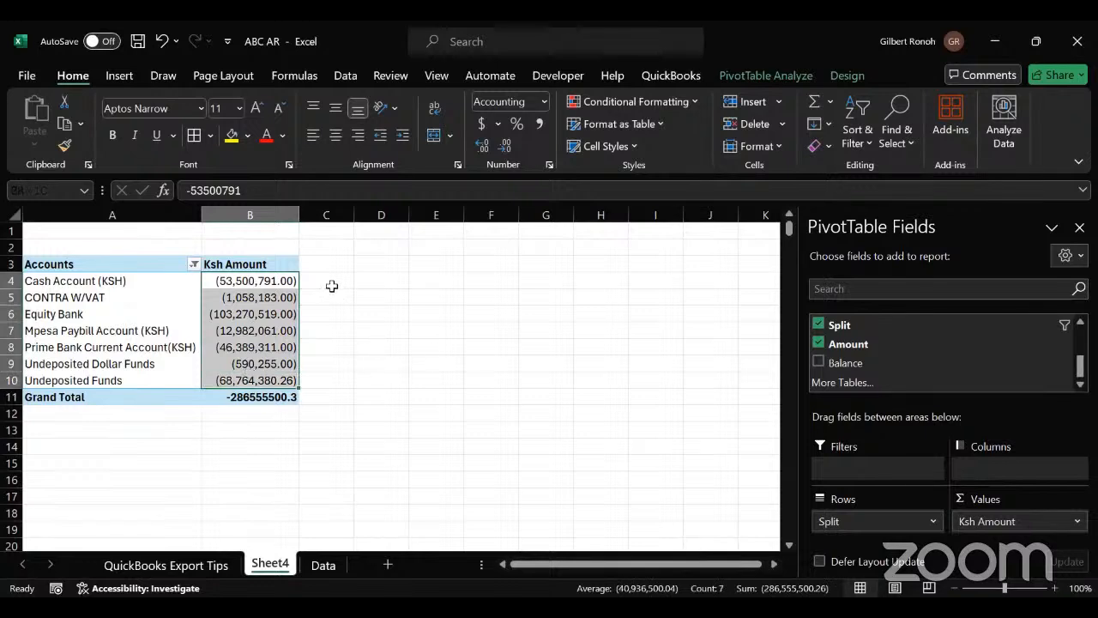
left_click(249, 189)
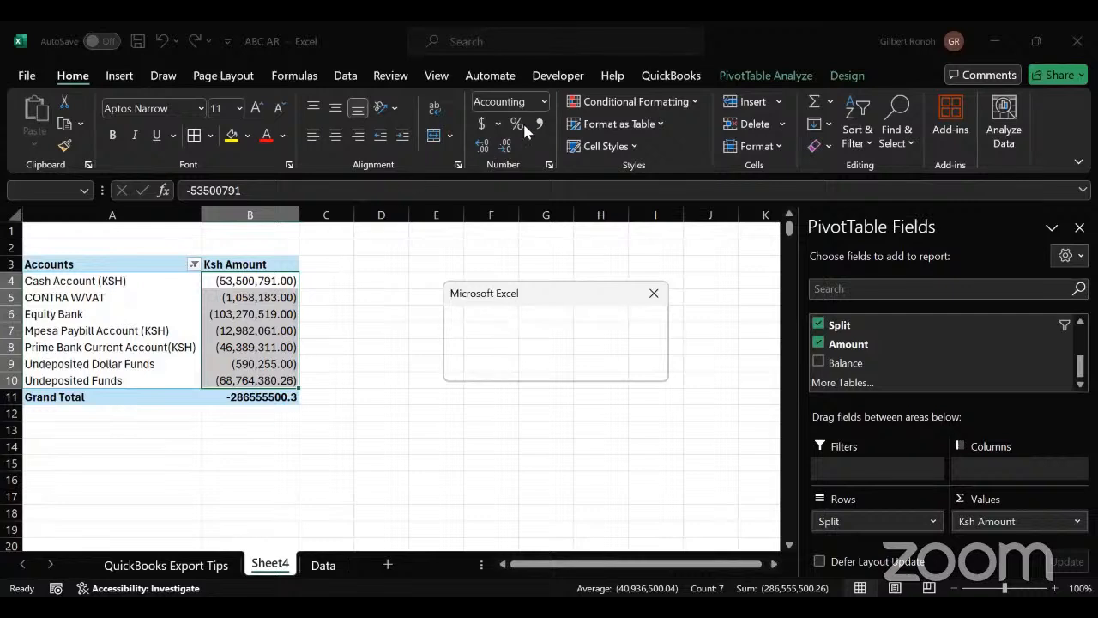
left_click(654, 292)
left_click(307, 444)
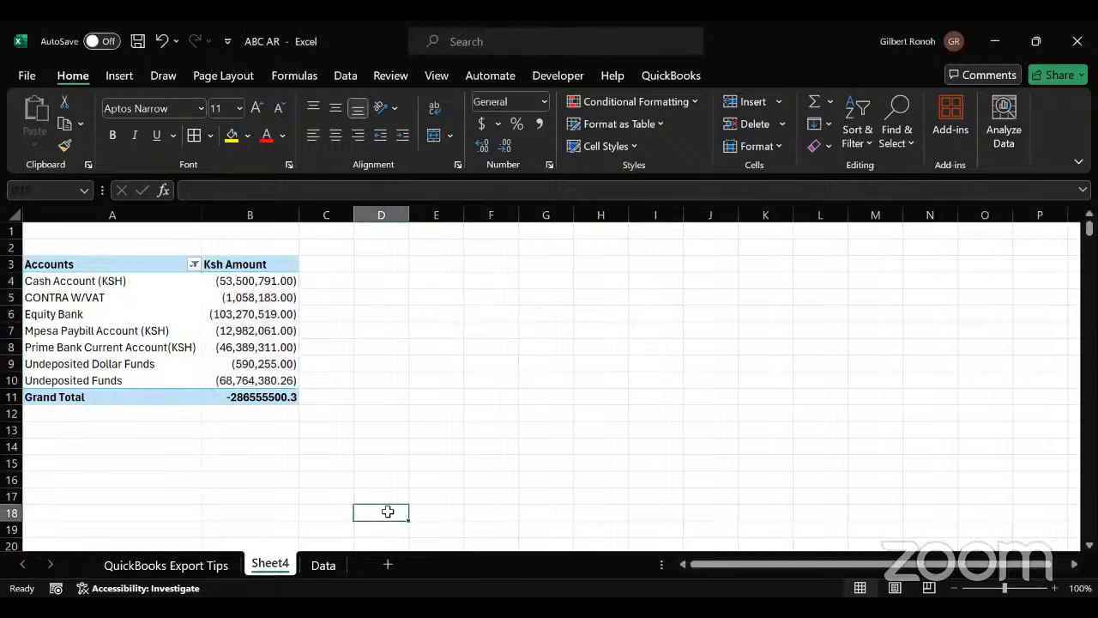
left_click(123, 314)
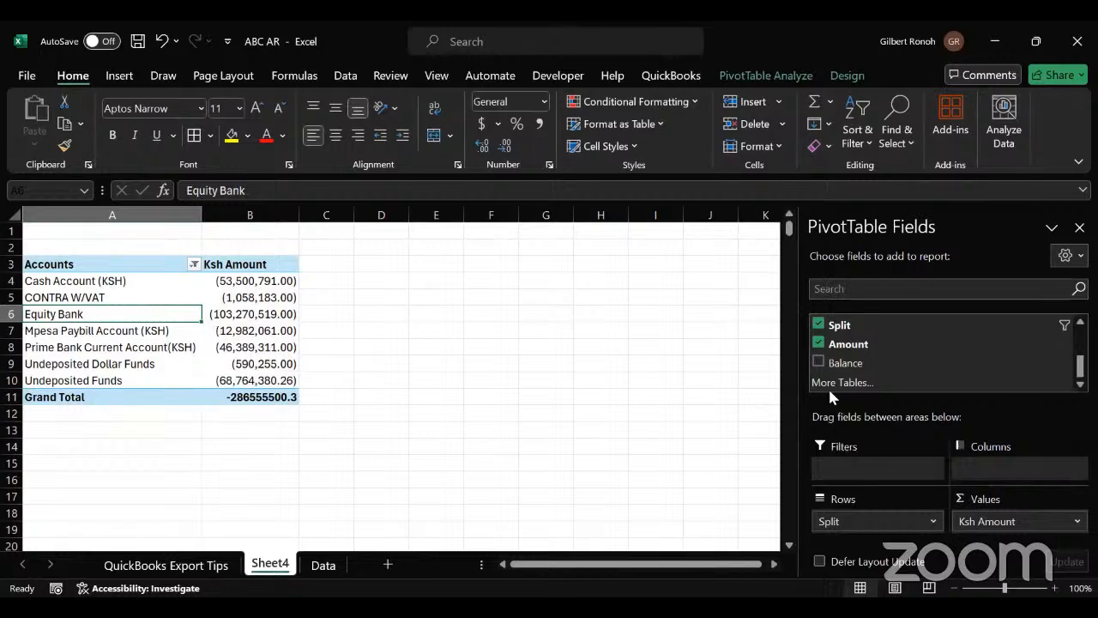
left_click(349, 357)
left_click(329, 275)
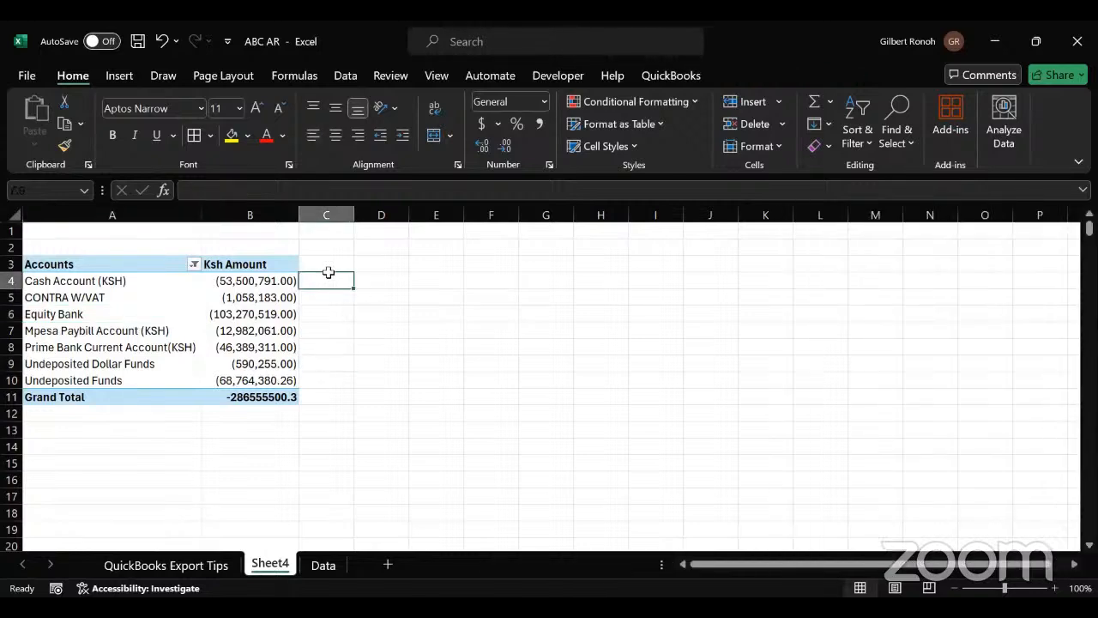
- Copy the Ksh Amount header from B3 into the adjacent cell C3
left_click(262, 264)
key("ctrl+c")
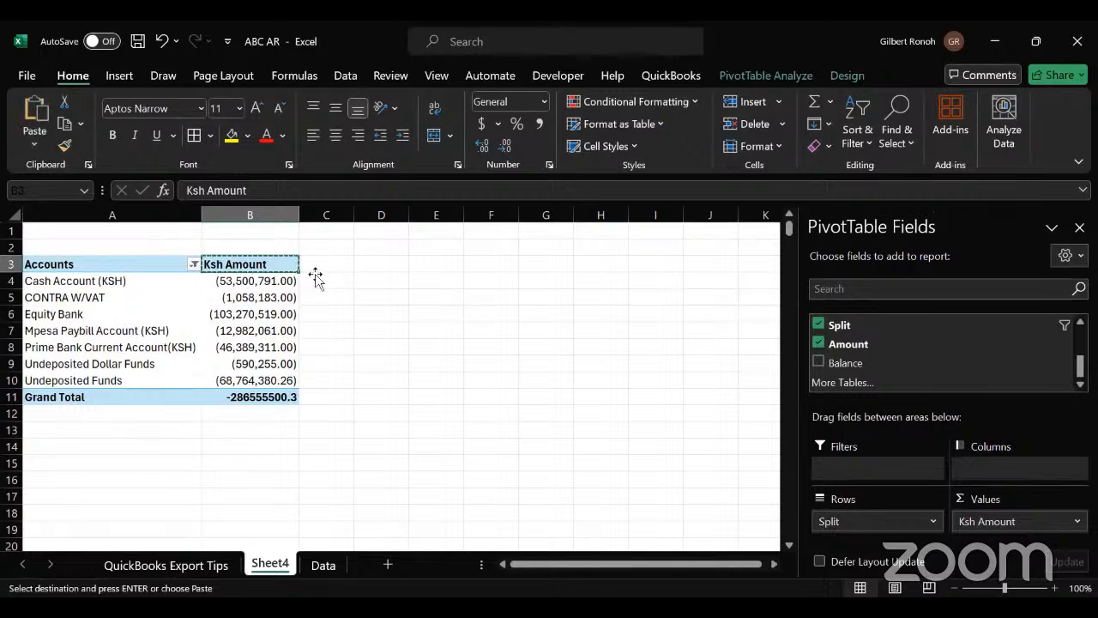
left_click(320, 263)
key("ctrl+v")
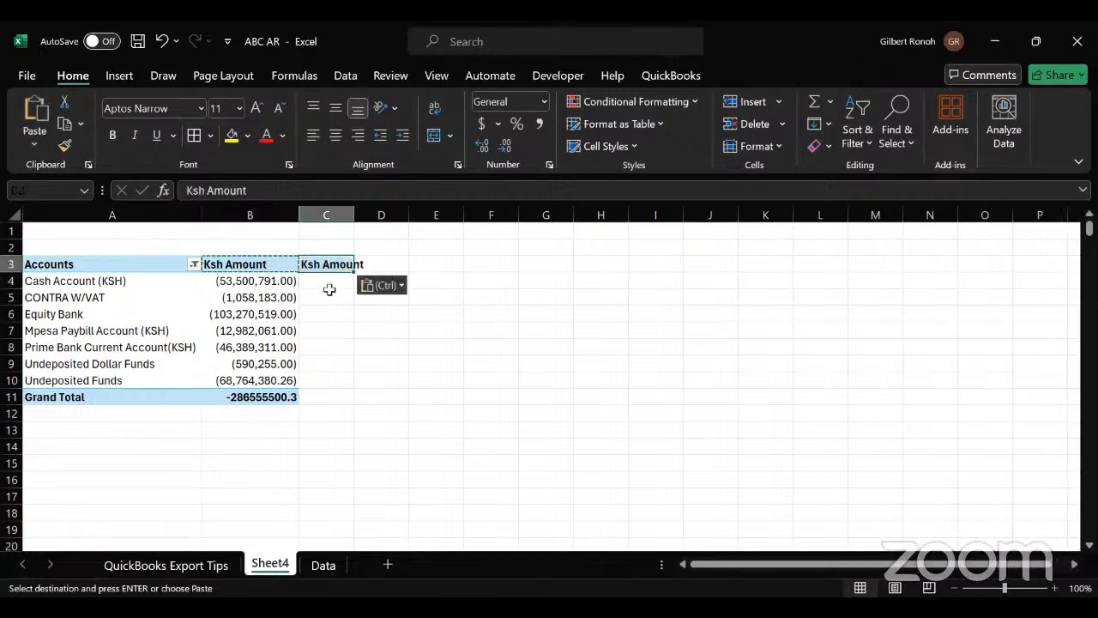
left_click(329, 294)
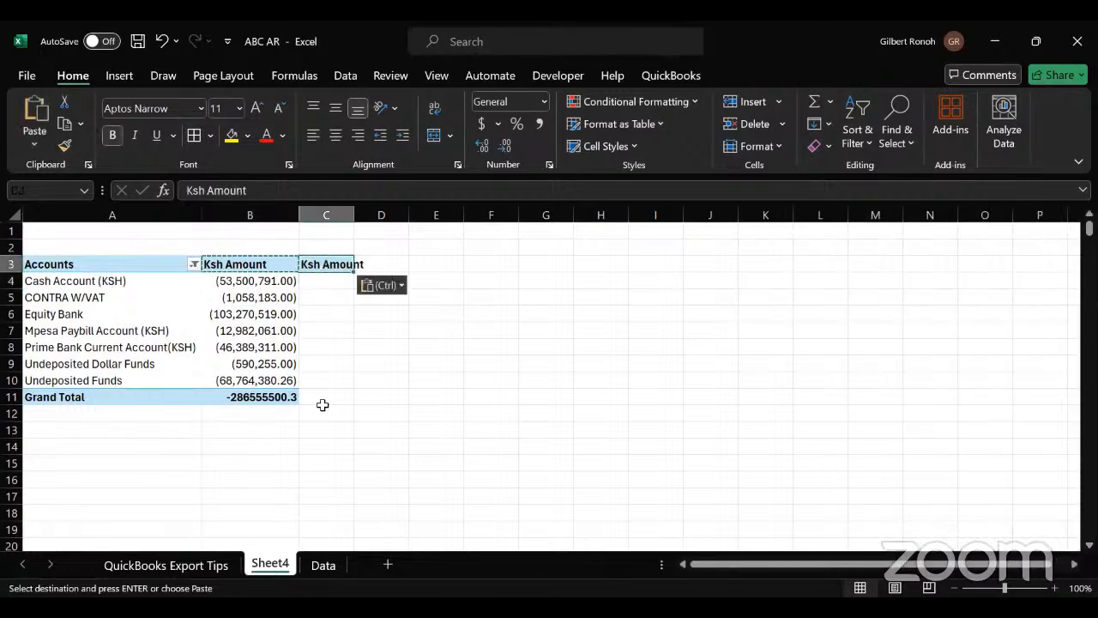
left_click(276, 344)
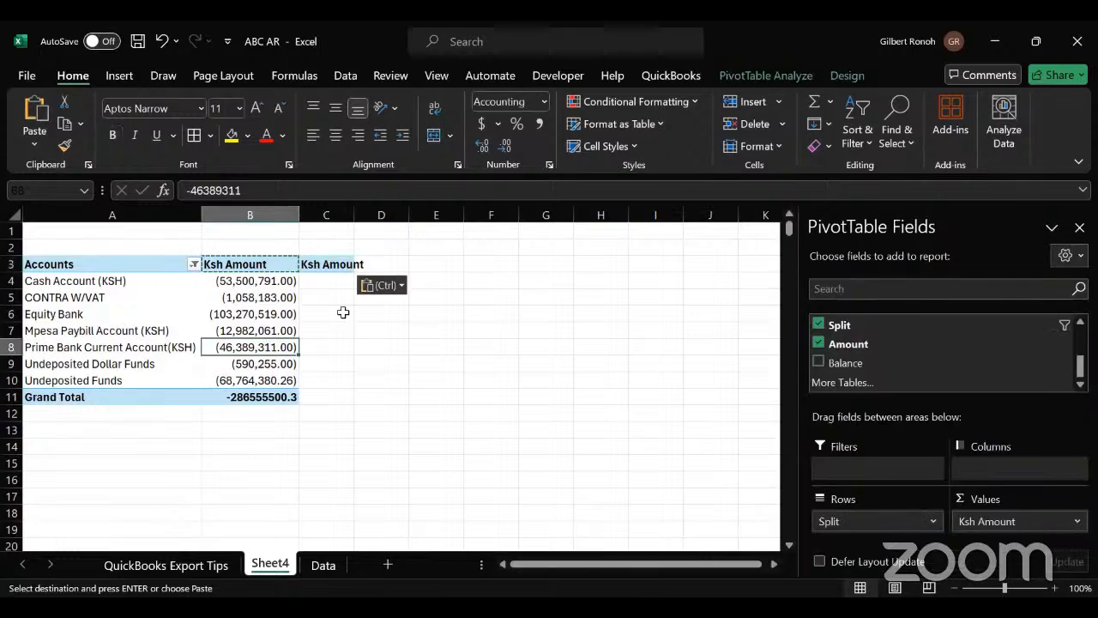
left_click(335, 266)
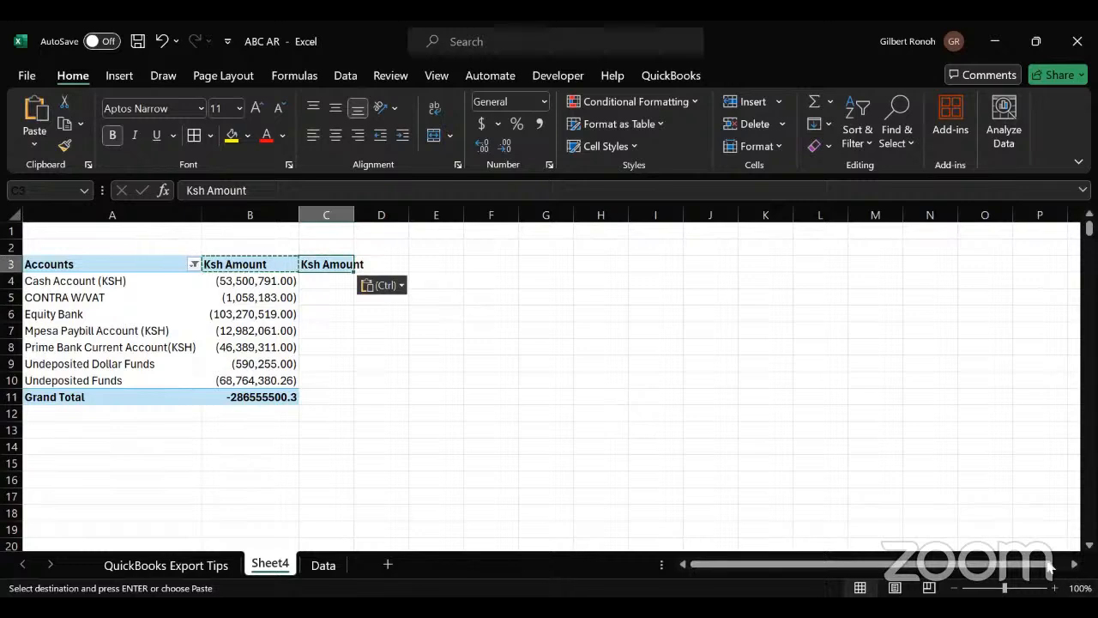
- Review the Show Values As options and number format categories for Ksh Amount, and close the value field settings without changes
left_click(254, 333)
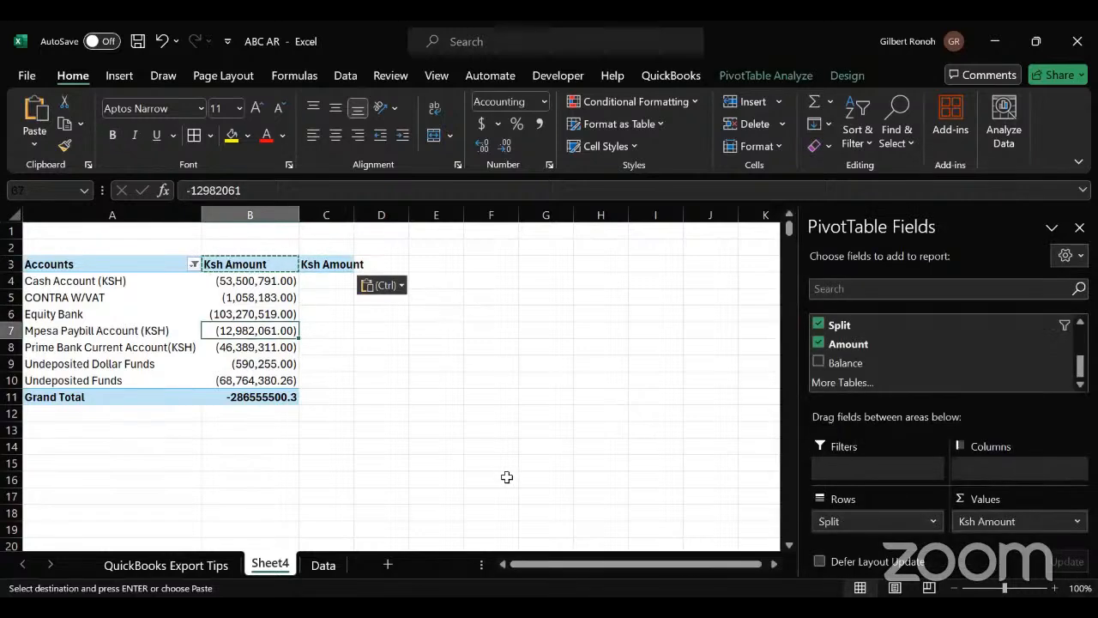
left_click(1076, 521)
left_click(998, 499)
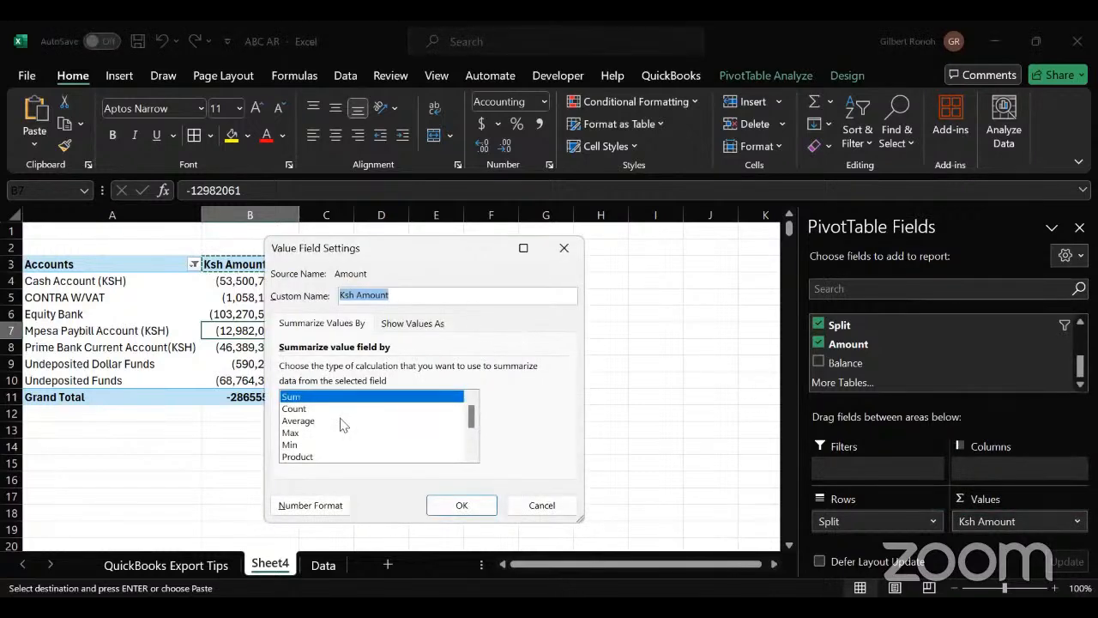
left_click(405, 325)
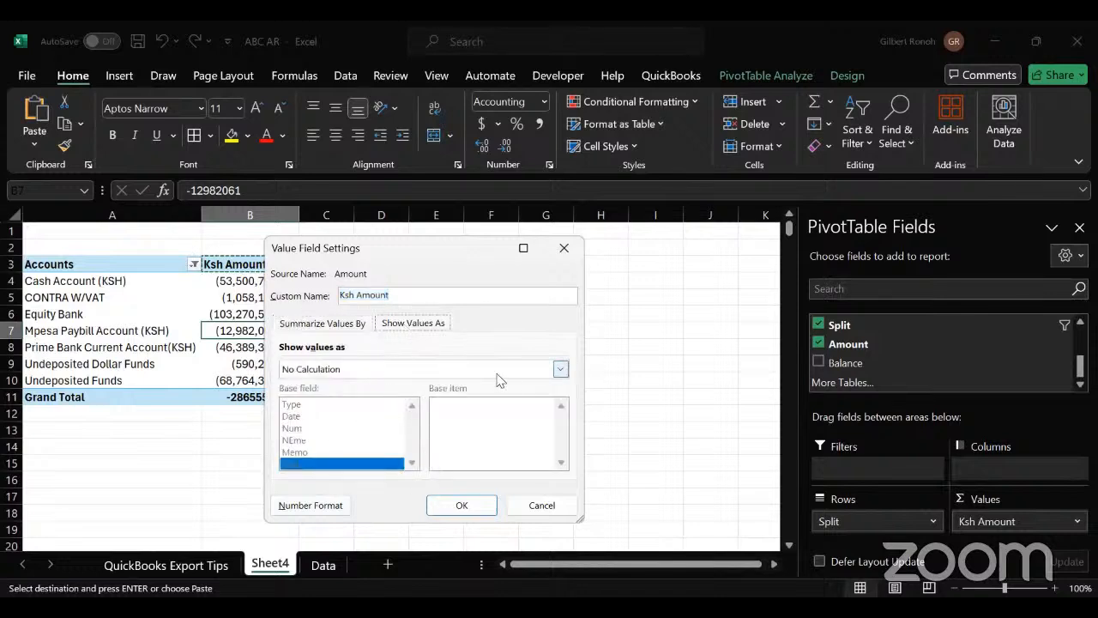
left_click(559, 370)
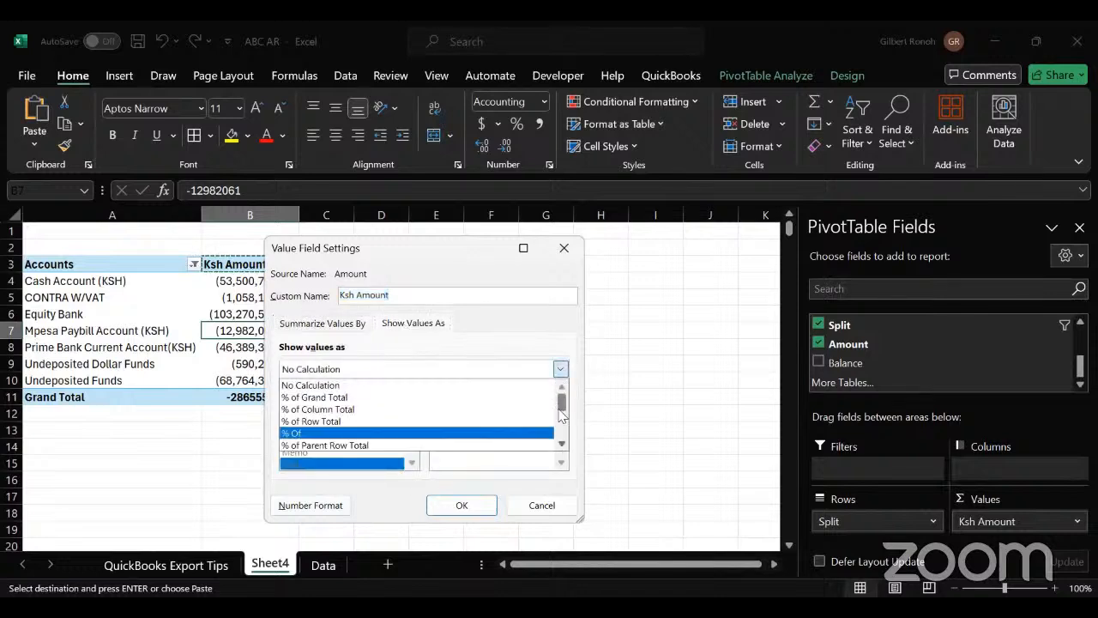
left_click_drag(559, 409, 552, 371)
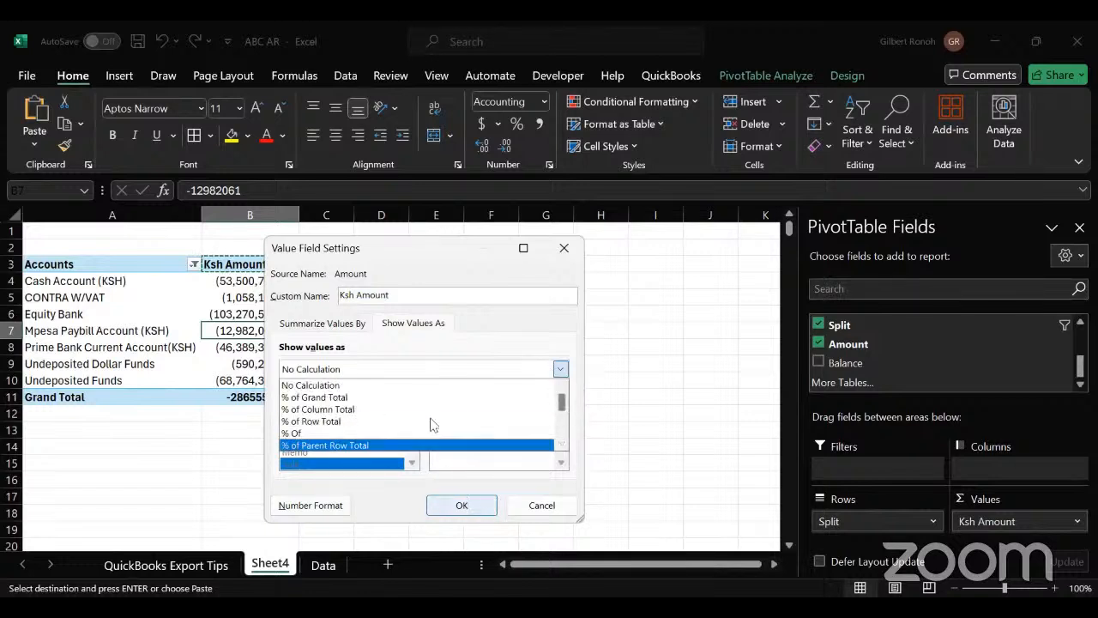
left_click(560, 369)
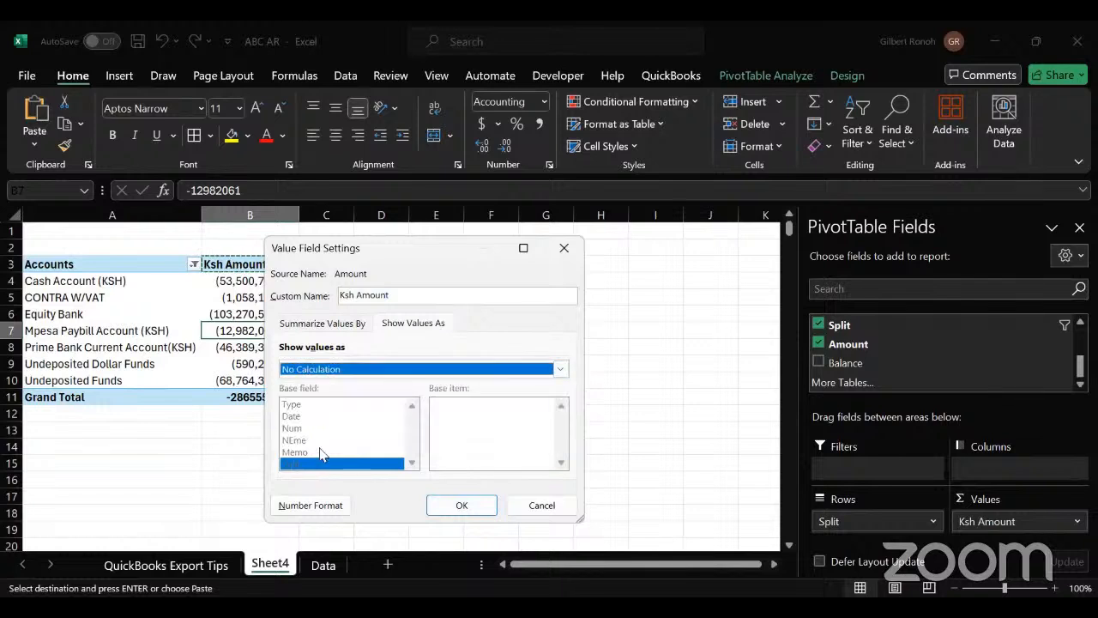
left_click(291, 507)
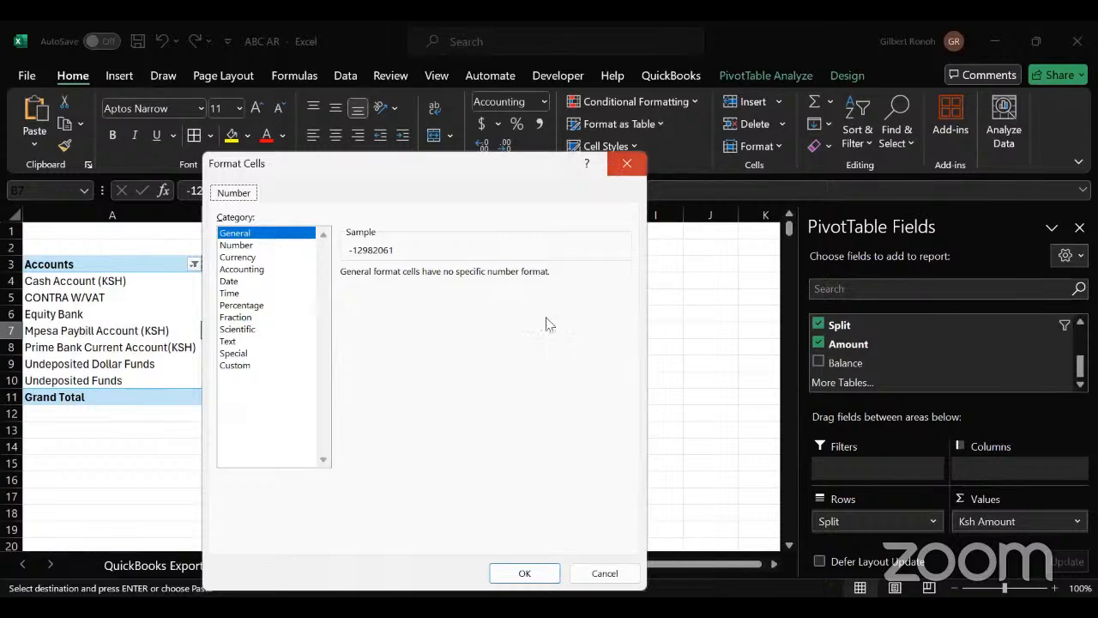
left_click(563, 250)
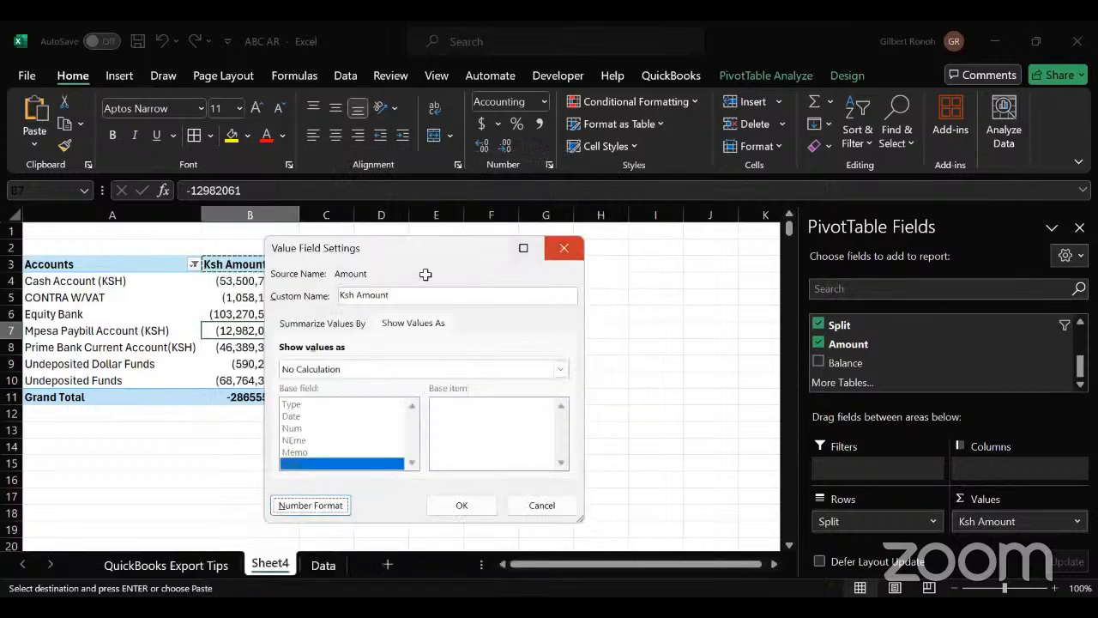
- Delete the duplicate Ksh Amount header from cell C3 beside the PivotTable
left_click(323, 262)
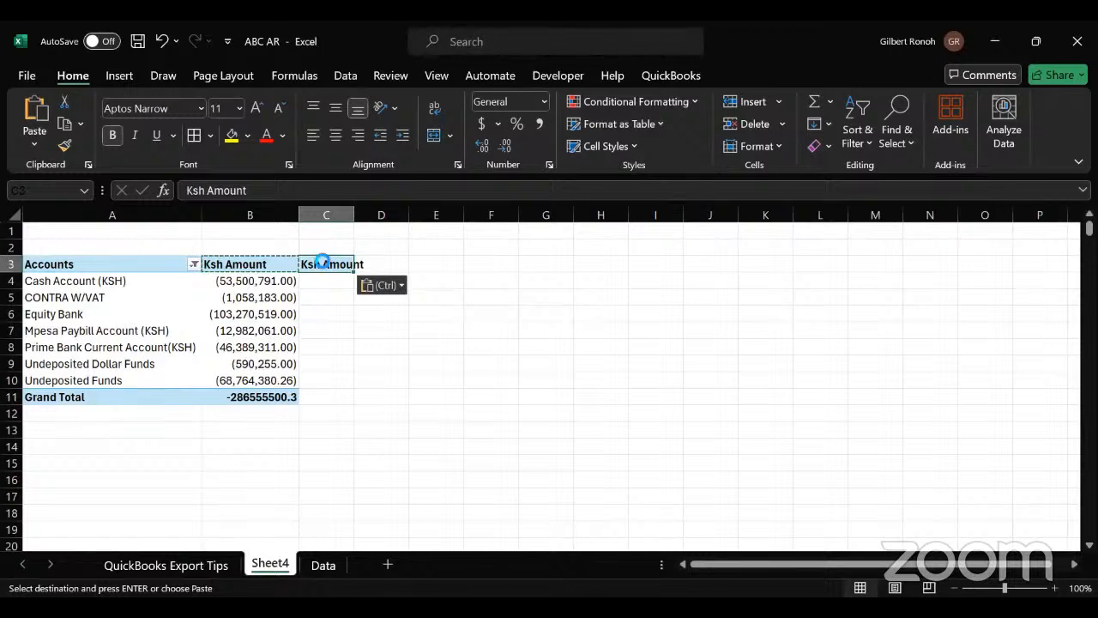
key("Delete")
left_click(380, 378)
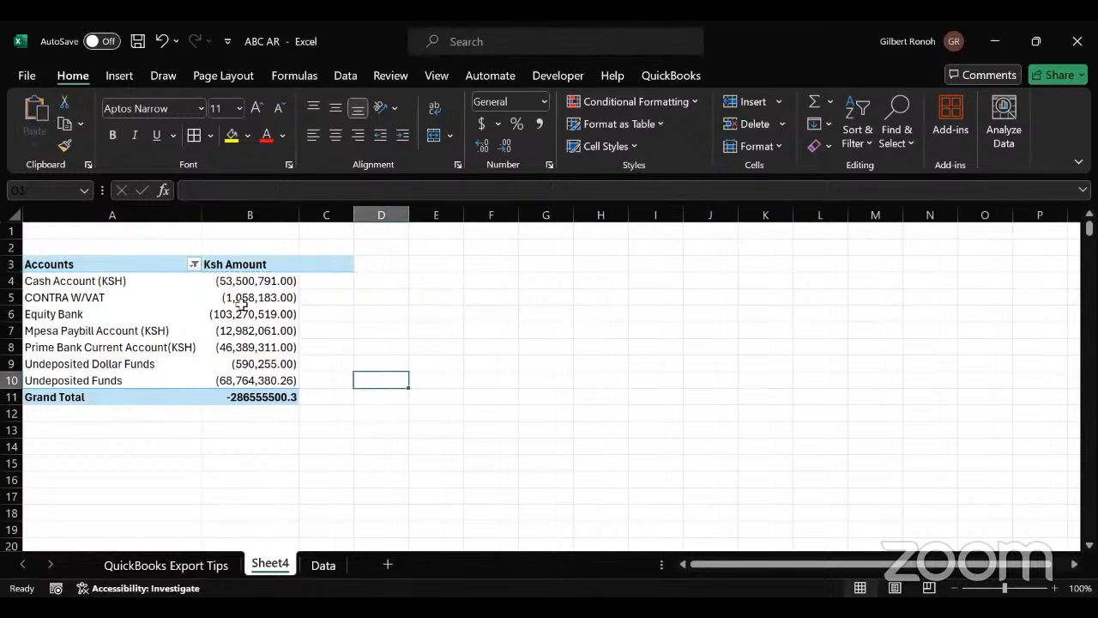
left_click(167, 303)
left_click(378, 346)
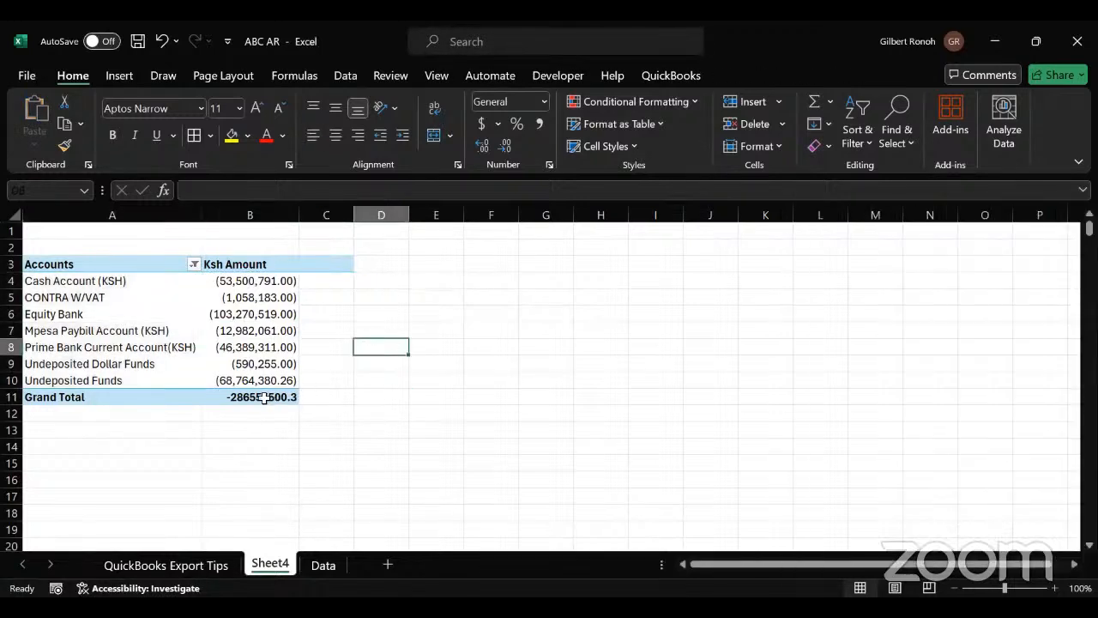
- Apply the comma number style to the Grand Total amount in B11
left_click(263, 396)
left_click(536, 123)
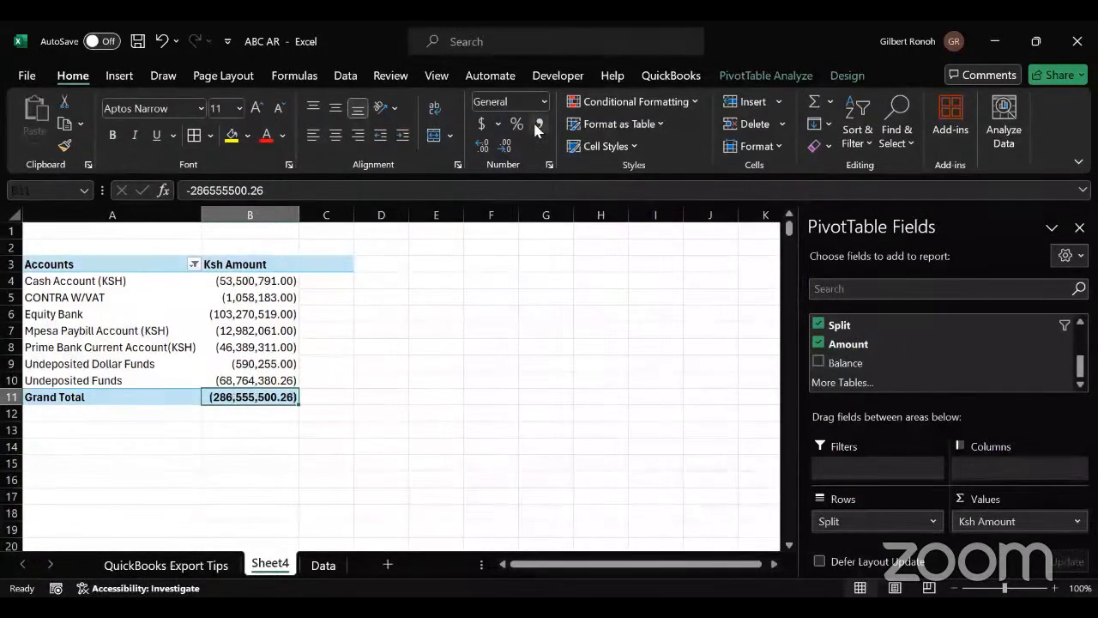
left_click(396, 416)
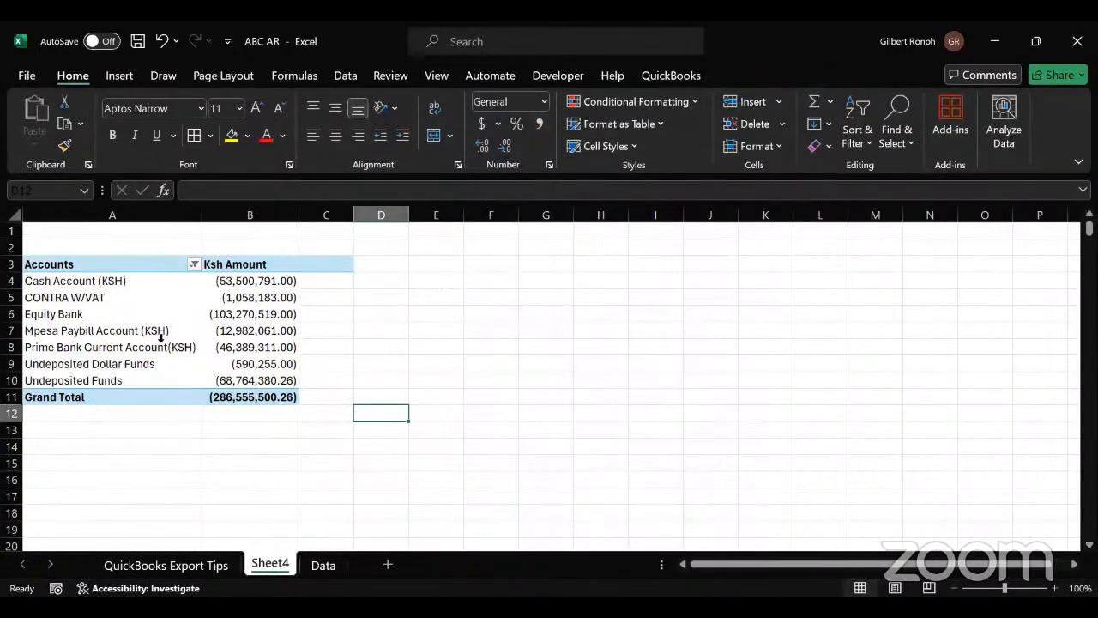
- Insert a Pie PivotChart based on the accounts PivotTable
left_click(160, 338)
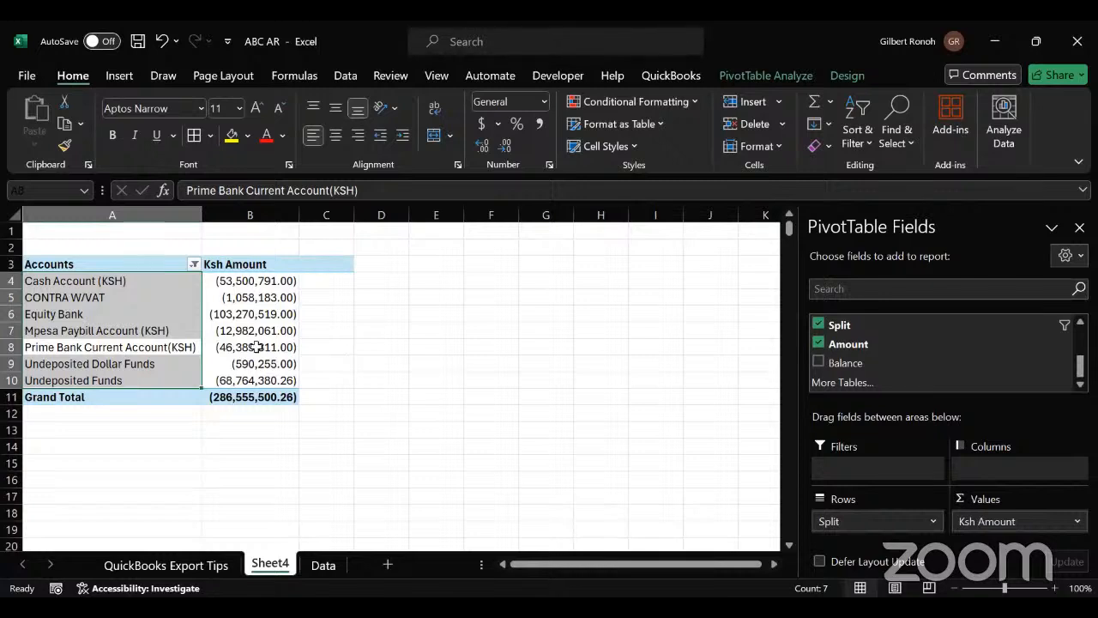
left_click(368, 360)
left_click(152, 331)
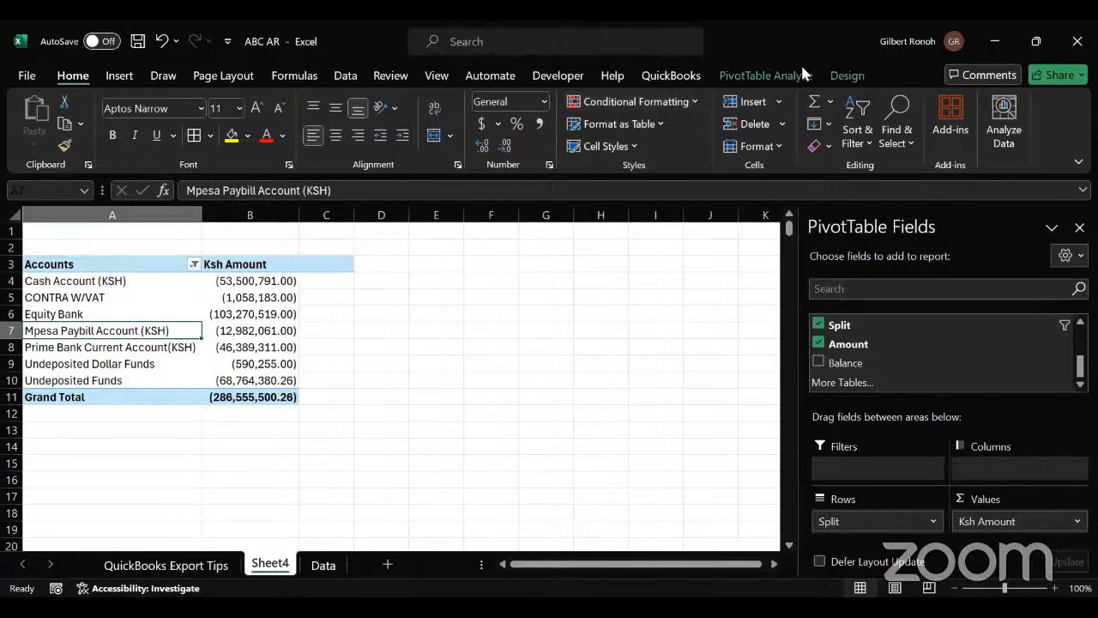
left_click(759, 77)
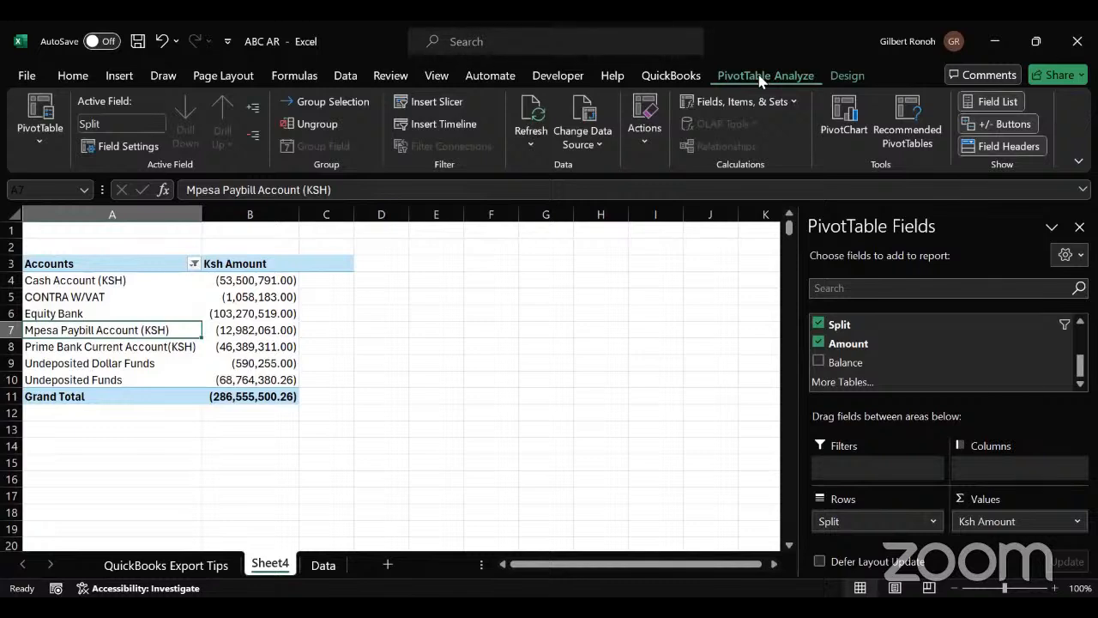
left_click(835, 141)
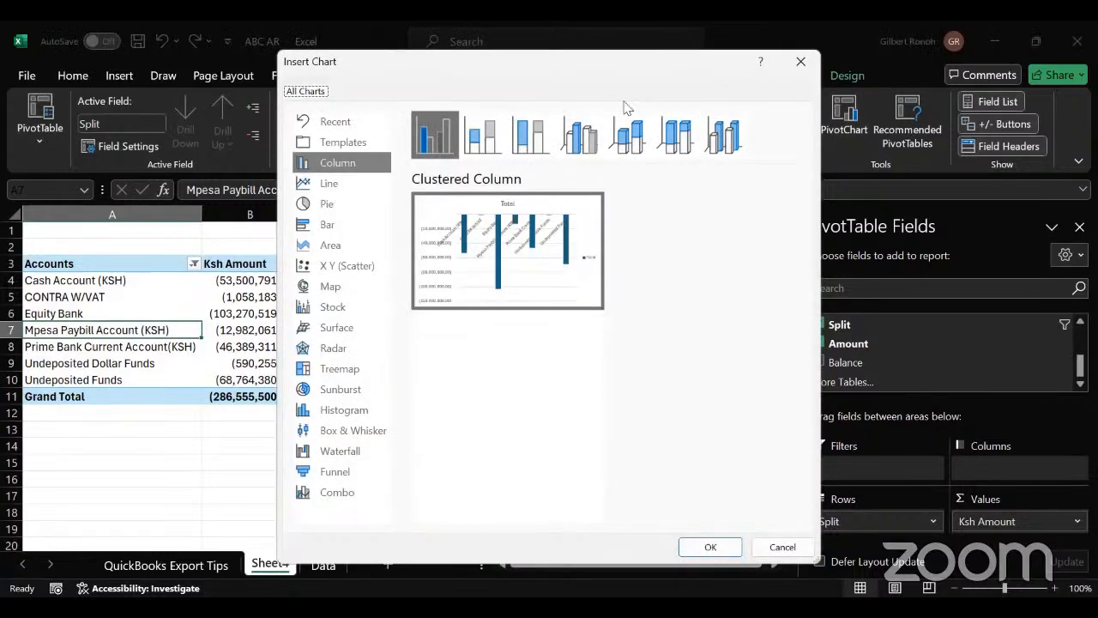
left_click(316, 206)
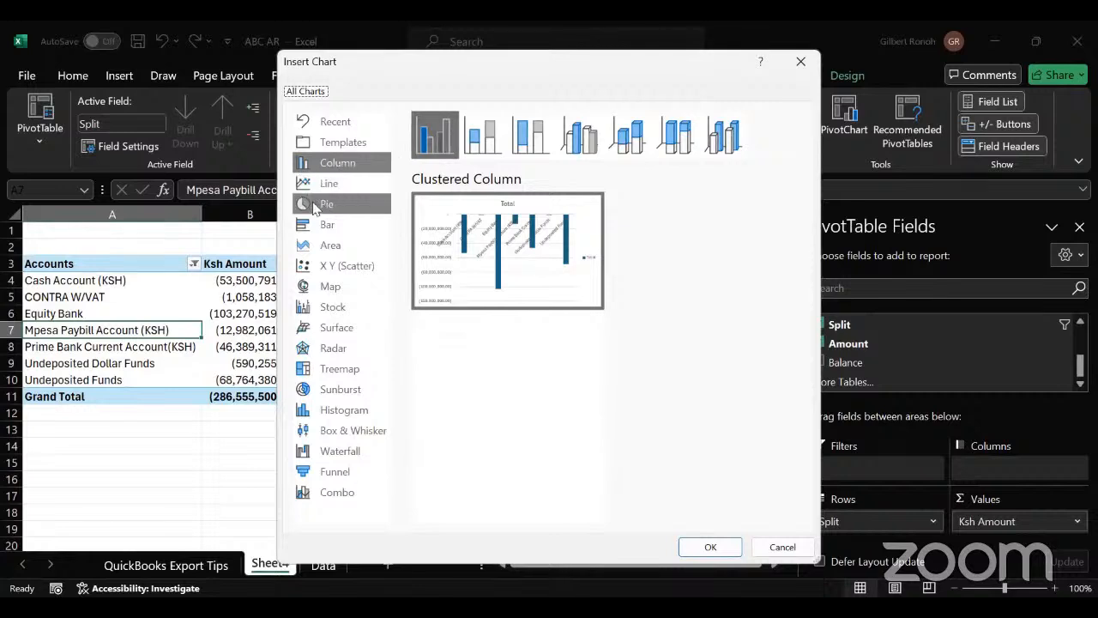
mouse_move(473, 249)
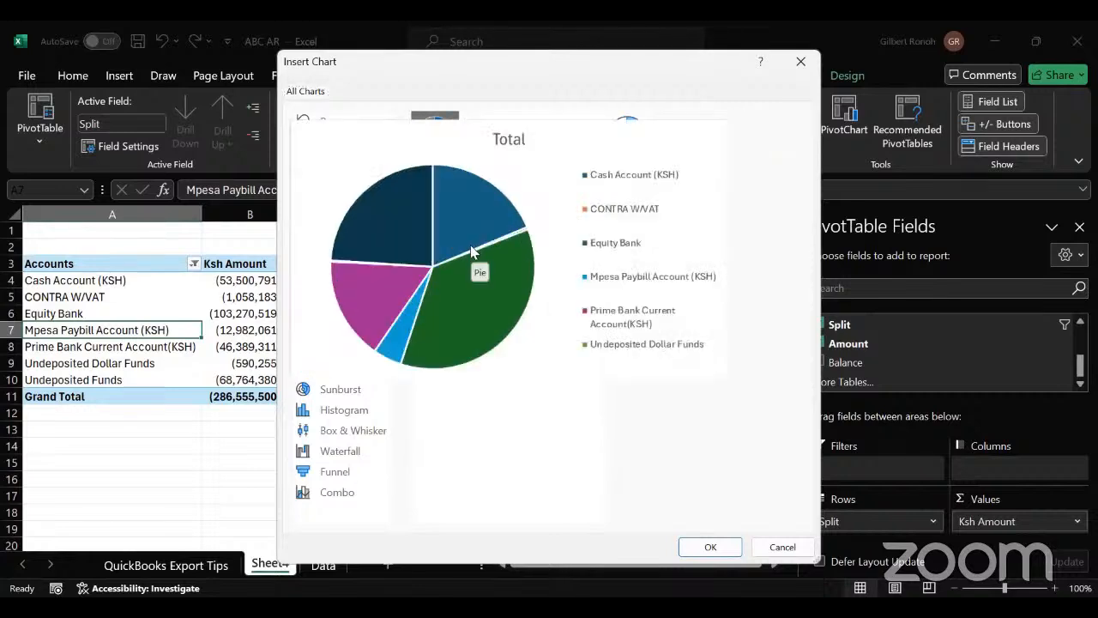
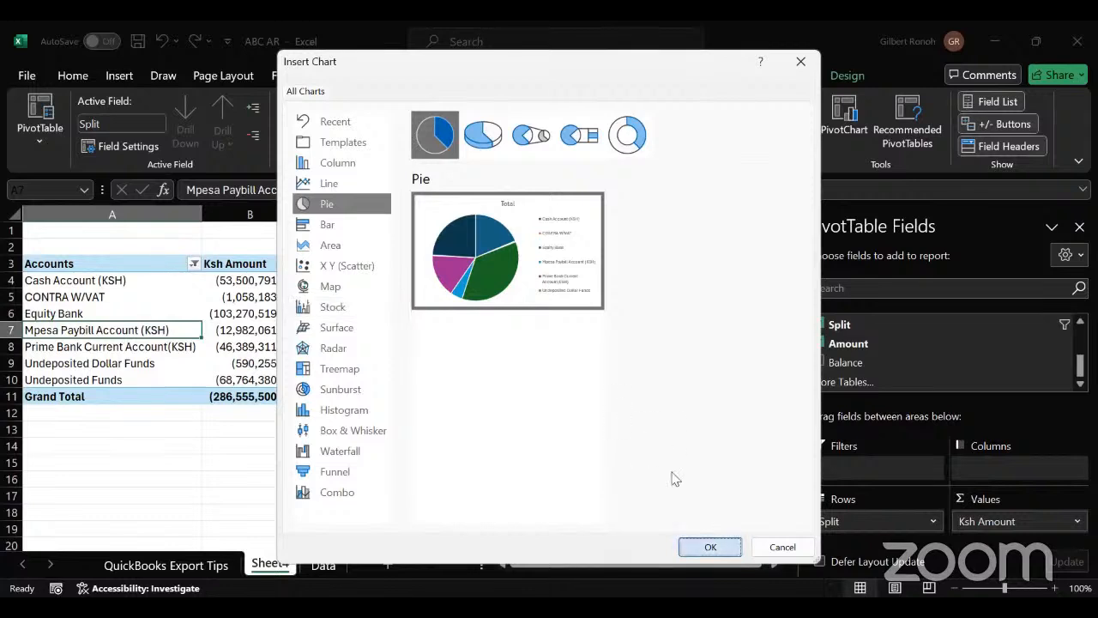
key("Return")
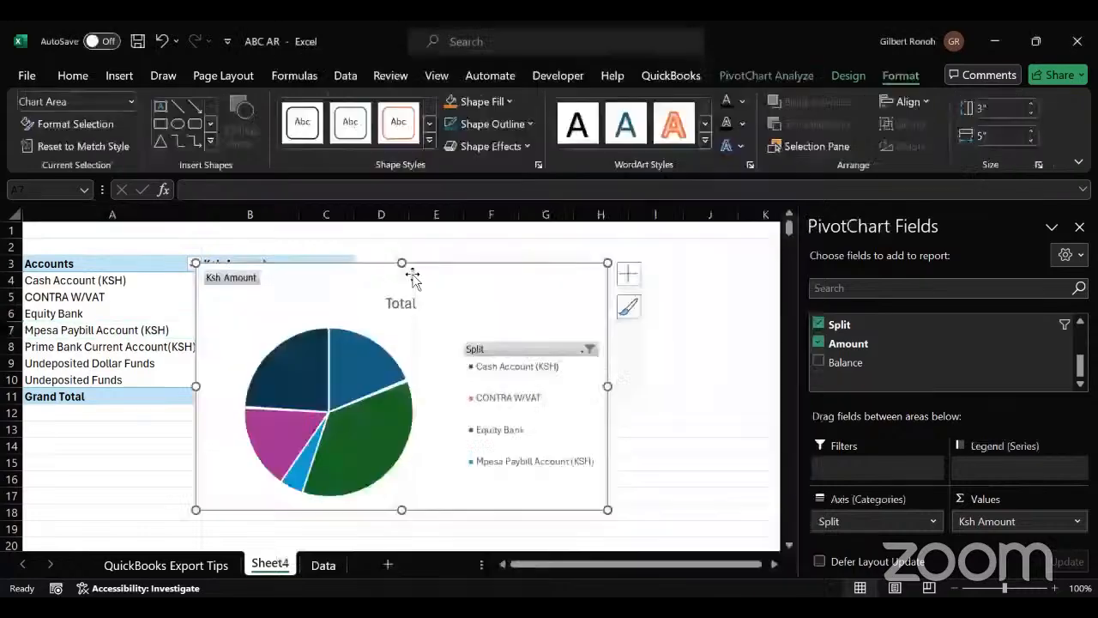
- Shrink the pie chart to about 2.48" high by 3.48" wide and move it beside the PivotTable, clear of the amounts
left_click_drag(435, 307, 435, 306)
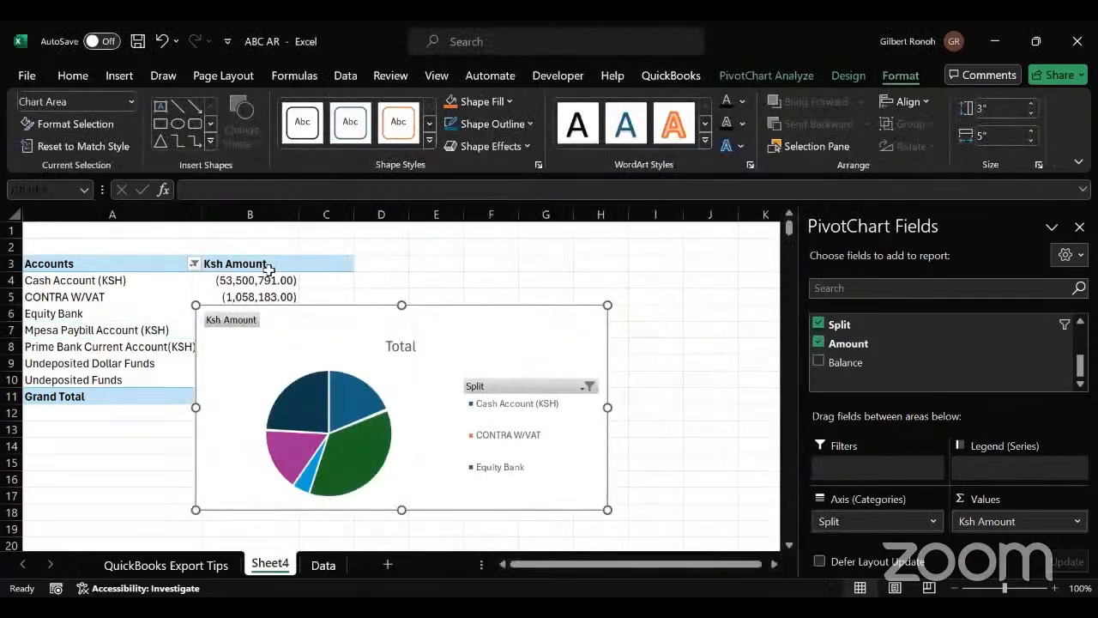
left_click_drag(196, 409, 323, 380)
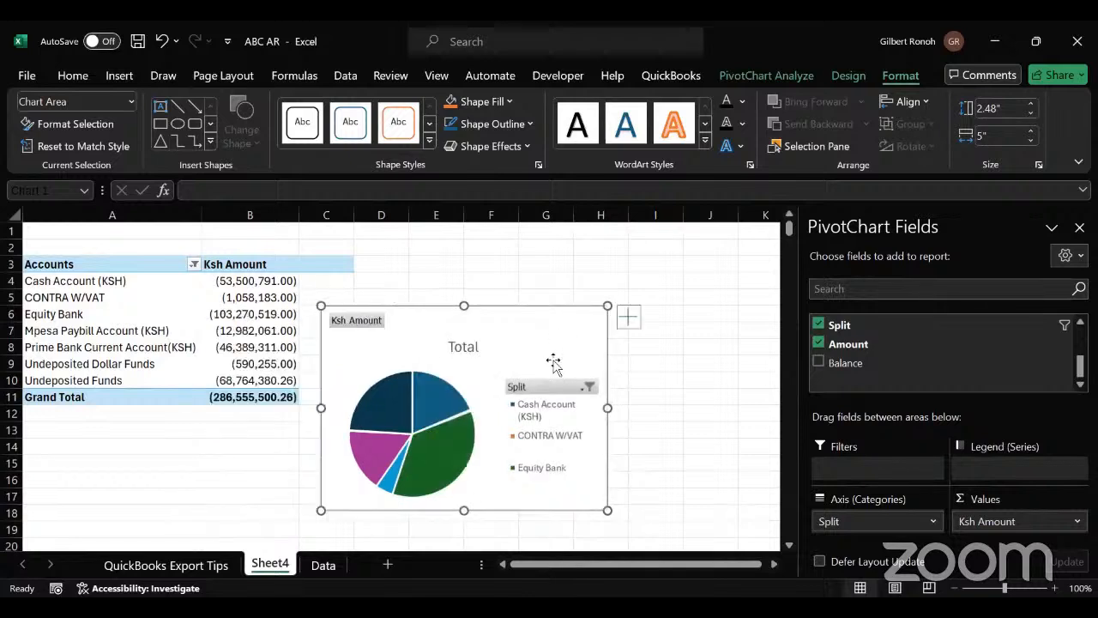
left_click_drag(526, 339, 518, 268)
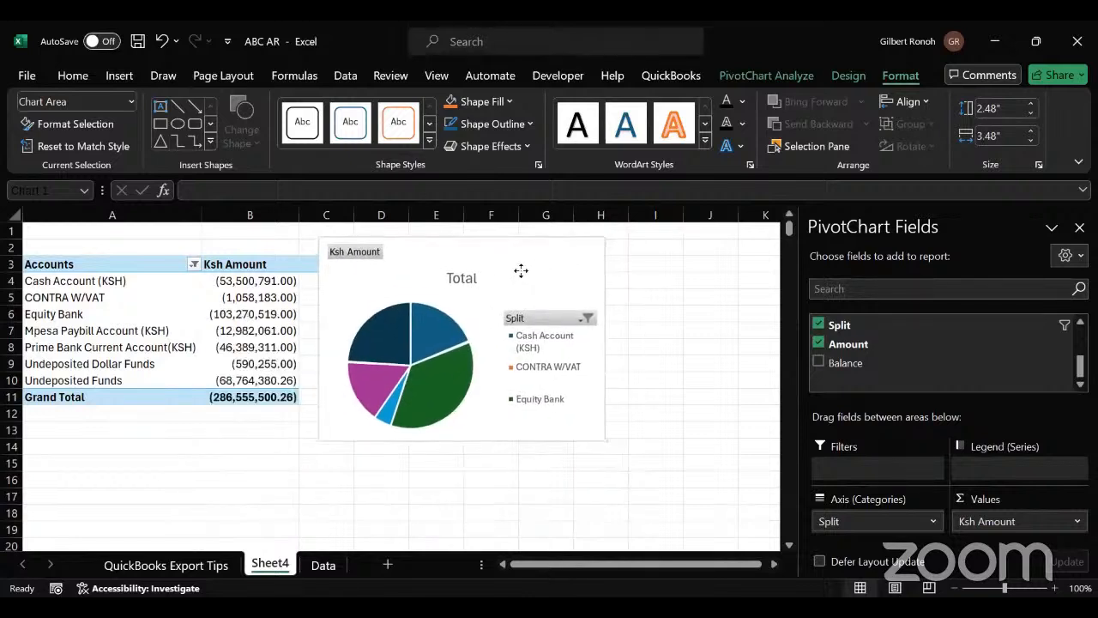
- Replace the pie chart's title with PAYMENTS
left_click(460, 278)
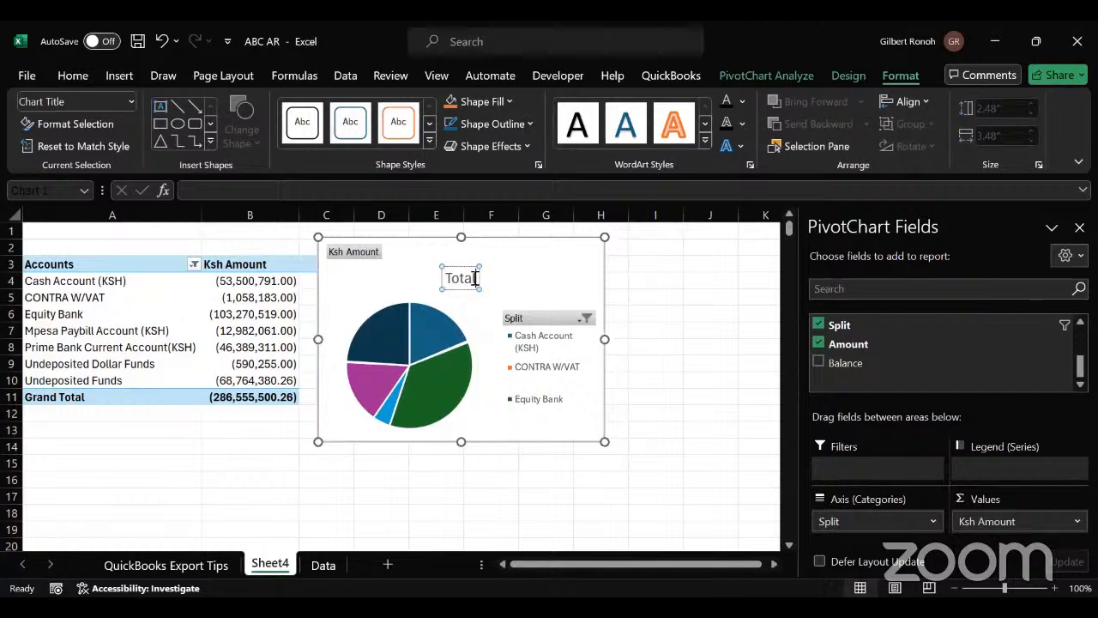
key("BackSpace")
key("BackSpace")
key("BackSpace")
key("BackSpace")
key("BackSpace")
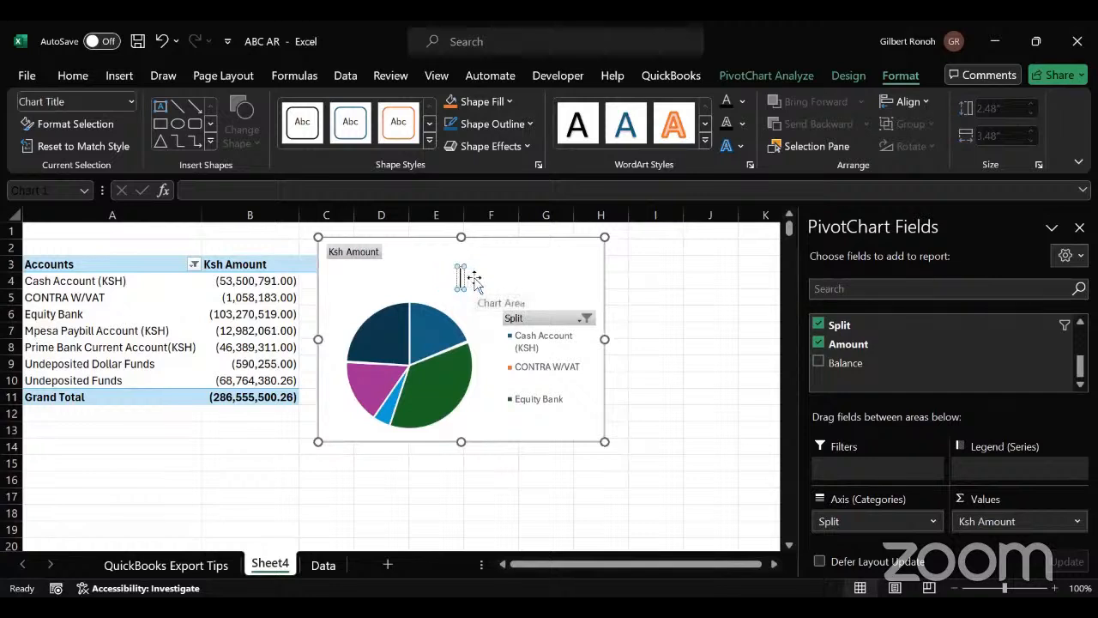
type("PAYM")
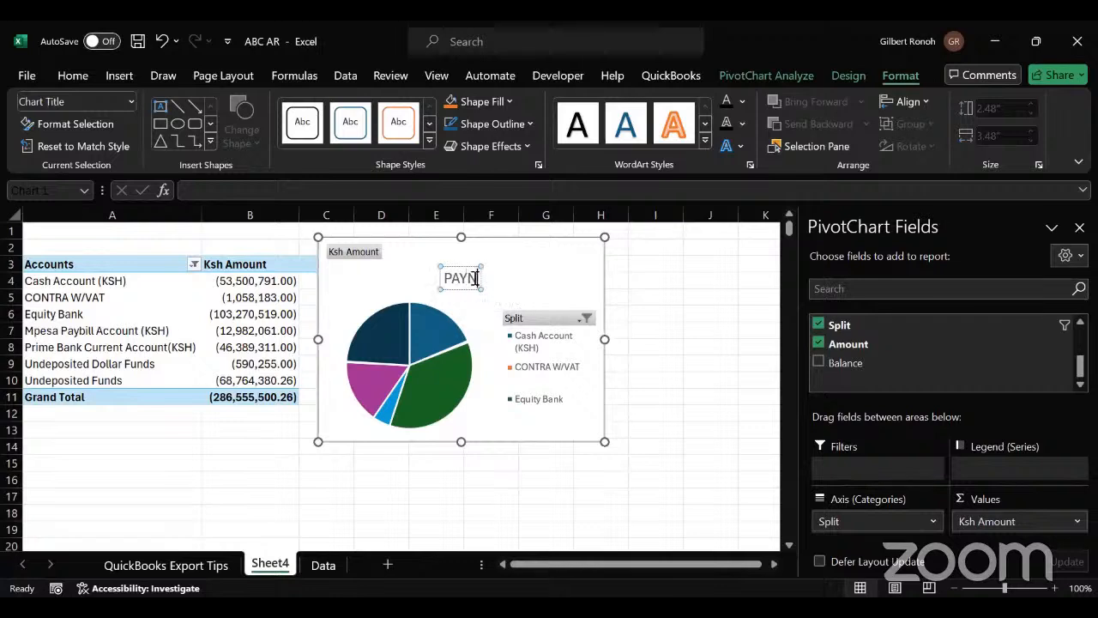
type("ENTS")
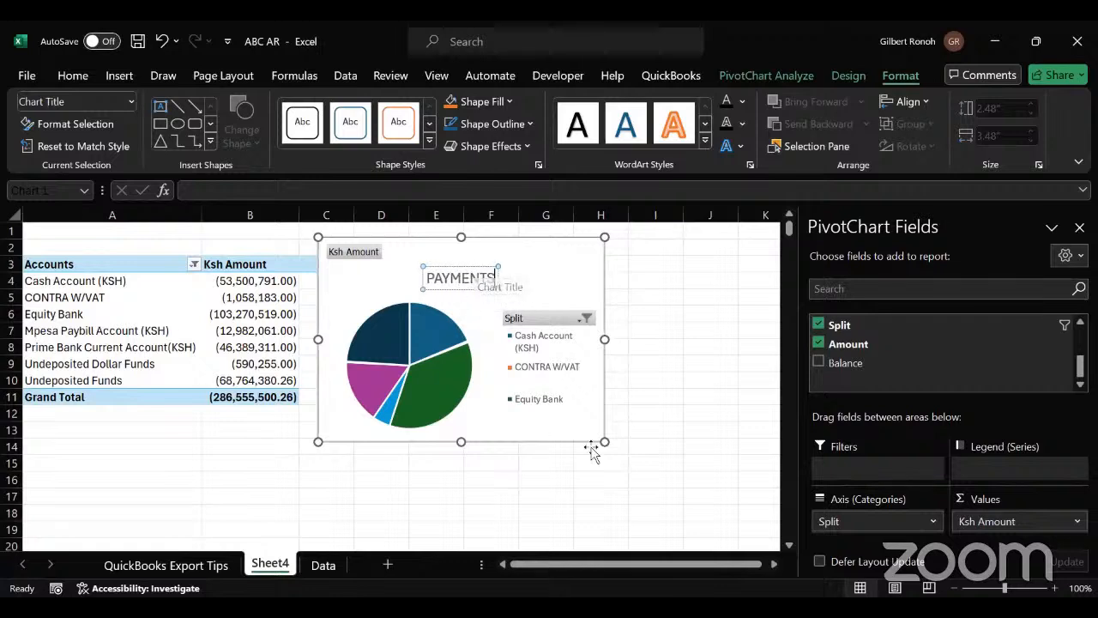
left_click(704, 429)
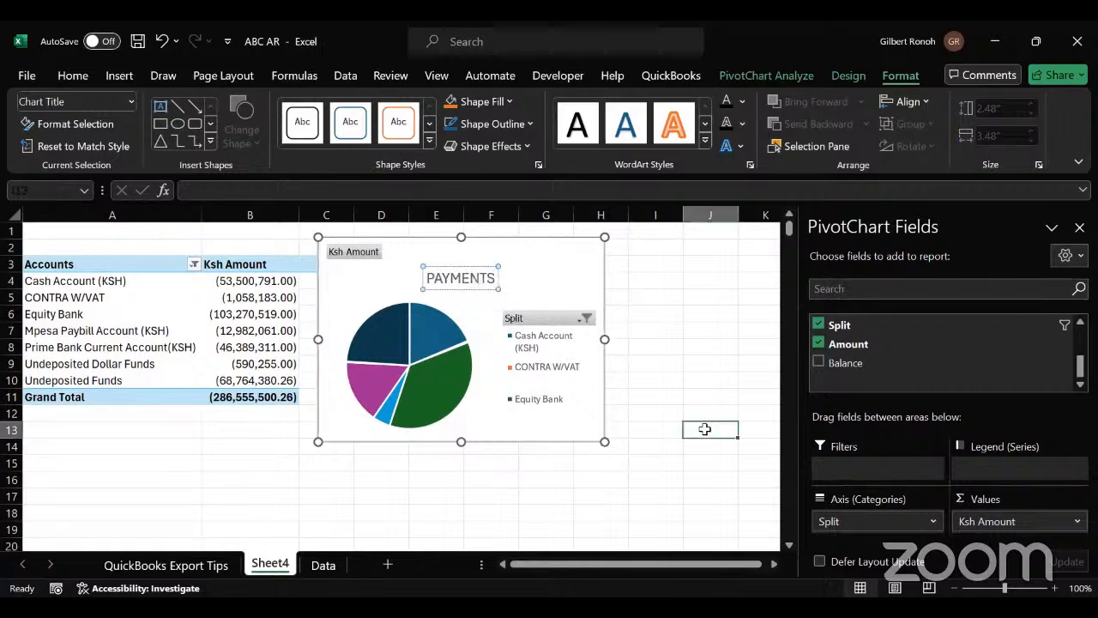
- Enlarge the pie chart to about 4.11" high by 4.42" wide to fit every account in the legend, starting at row 1
left_click(468, 389)
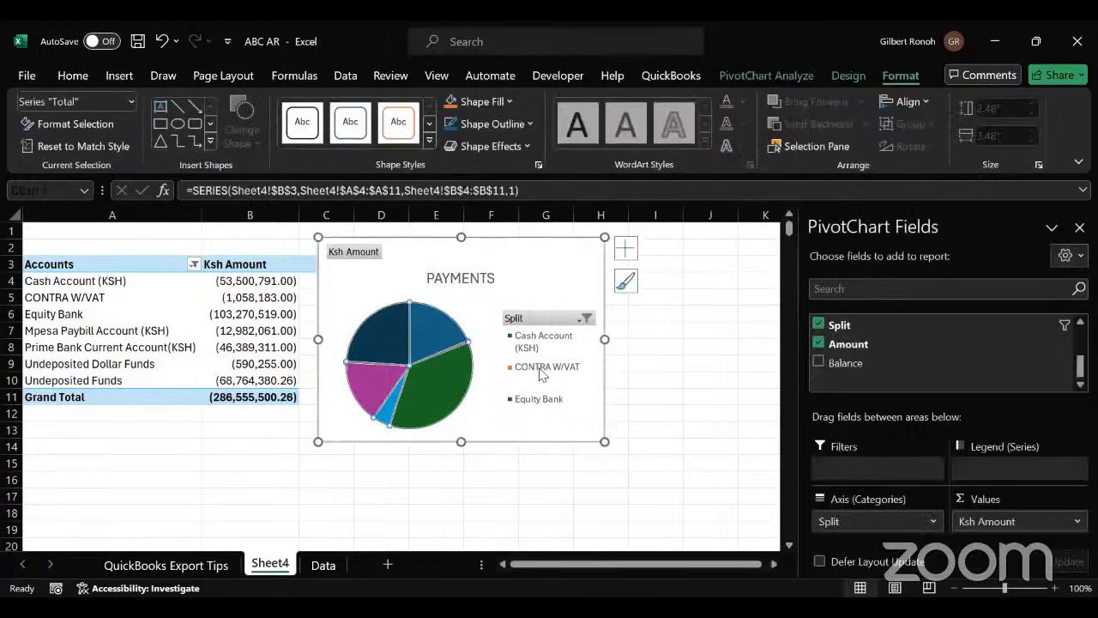
left_click_drag(460, 442, 455, 481)
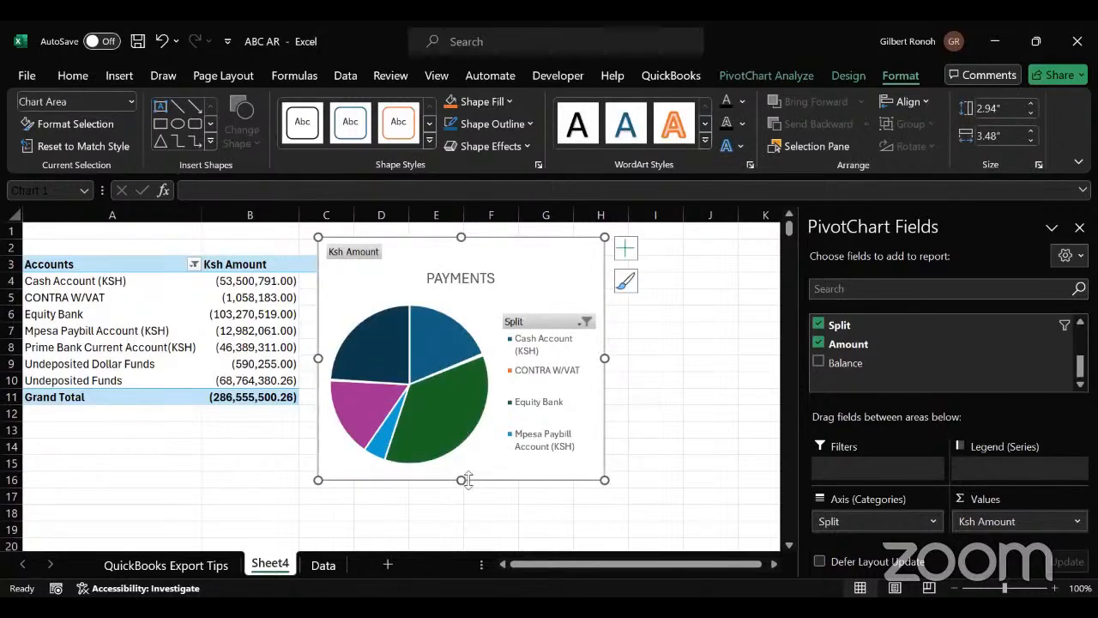
left_click_drag(605, 359, 681, 359)
left_click_drag(503, 480, 499, 526)
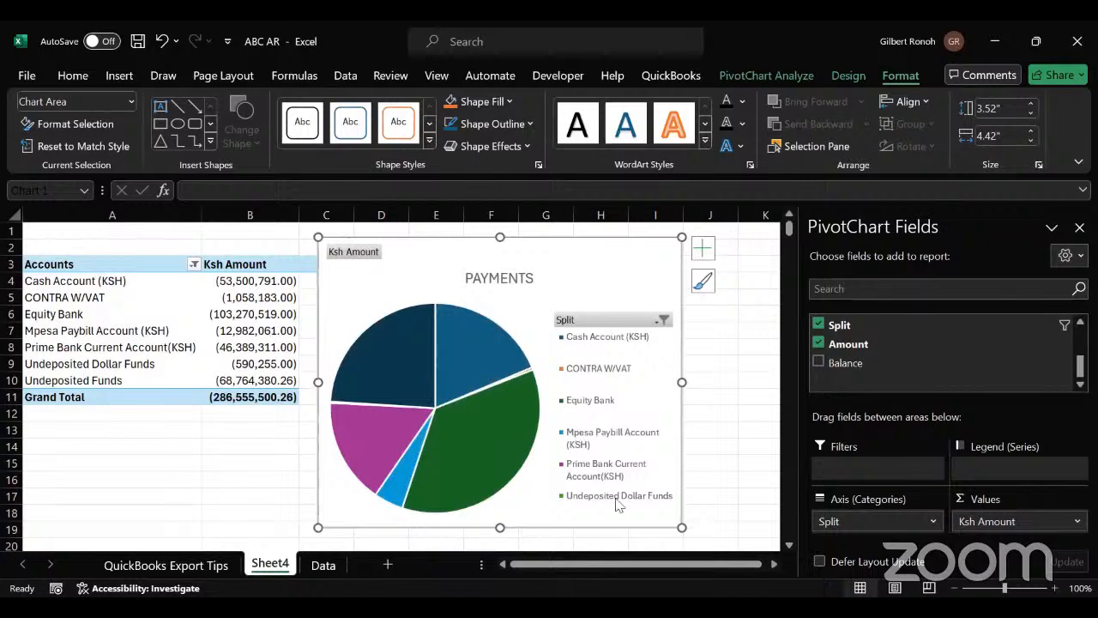
left_click_drag(555, 296, 576, 232)
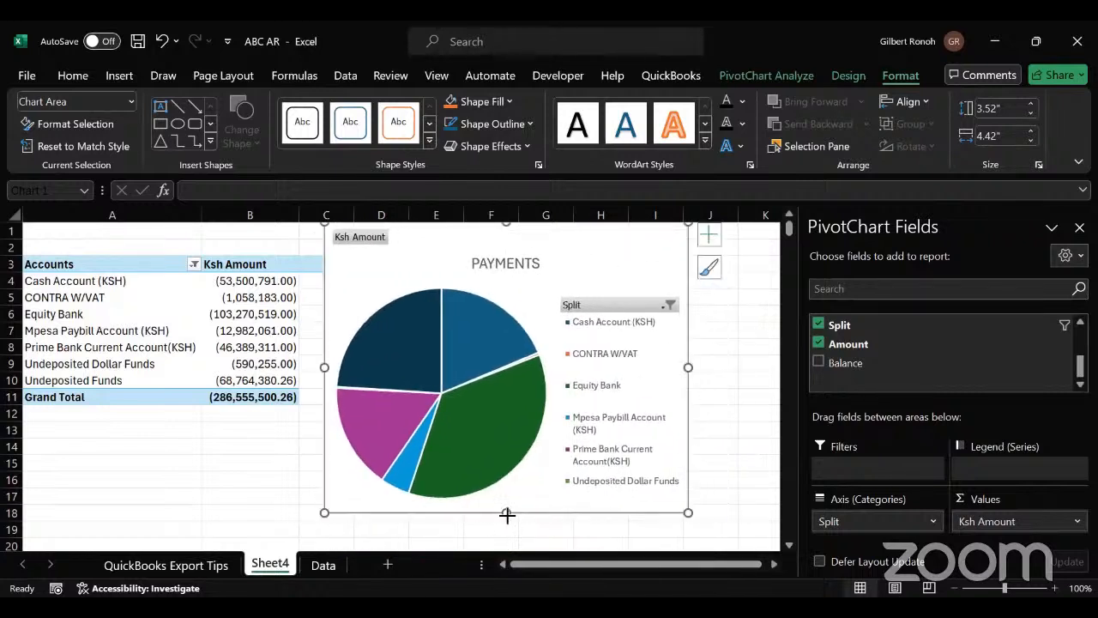
left_click_drag(507, 513, 592, 561)
left_click(705, 454)
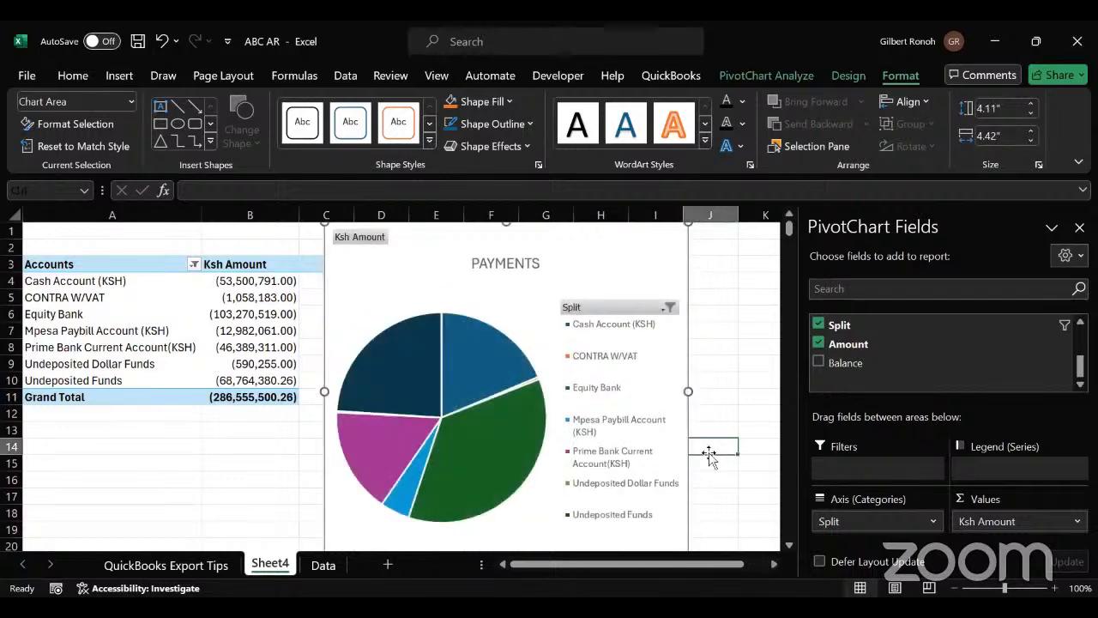
- Check which accounts the PAYMENTS chart's Split filter includes without changing the filter, and select the pie slices
left_click(663, 314)
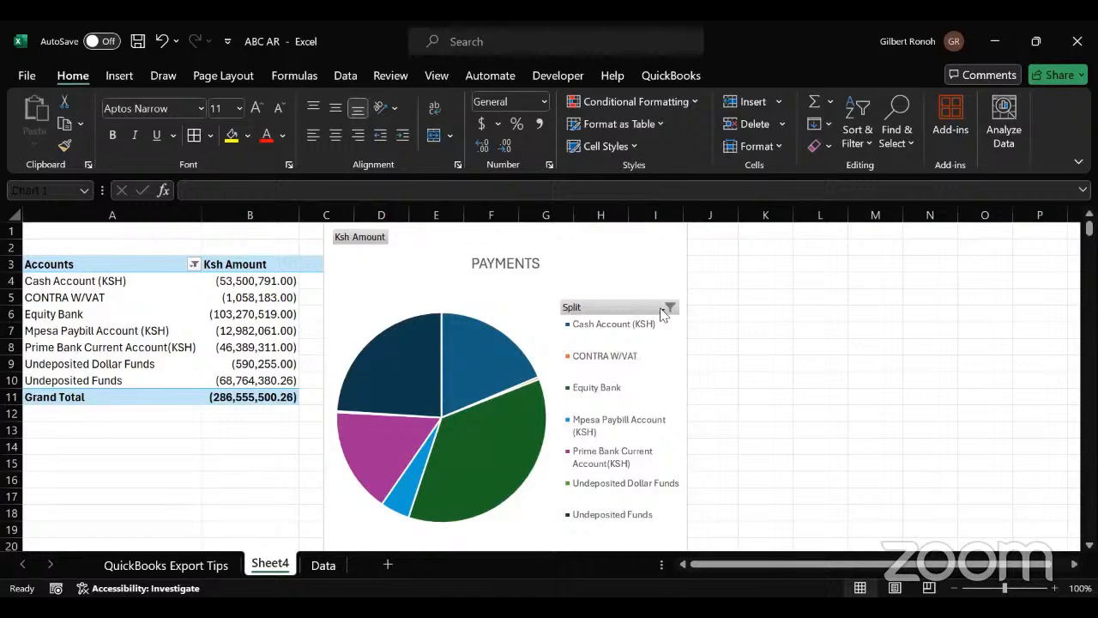
left_click(669, 308)
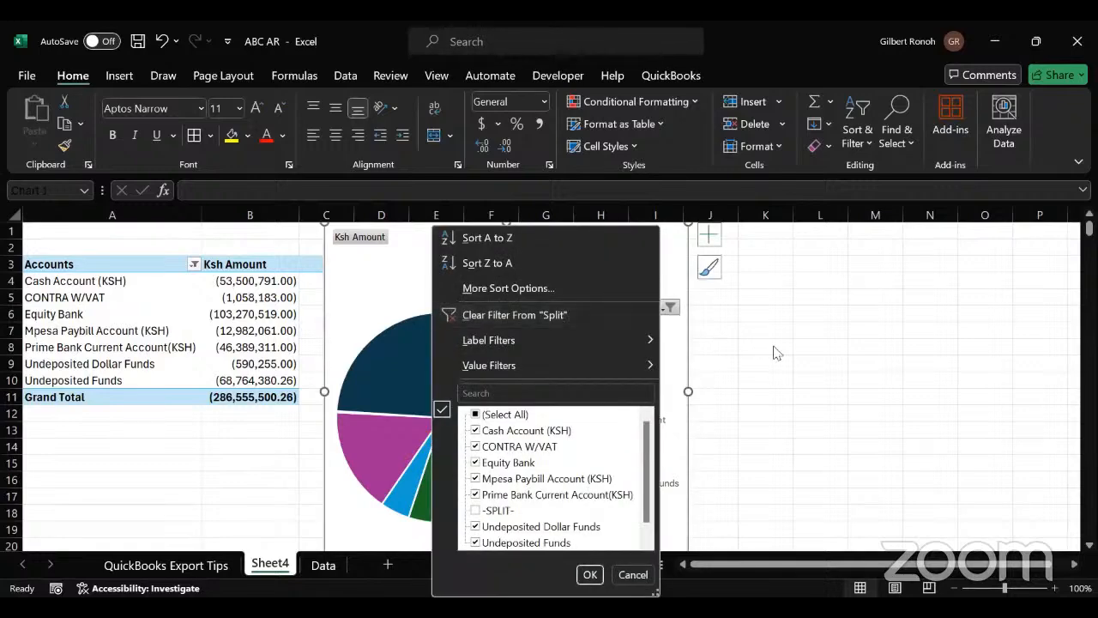
left_click(455, 369)
left_click(461, 377)
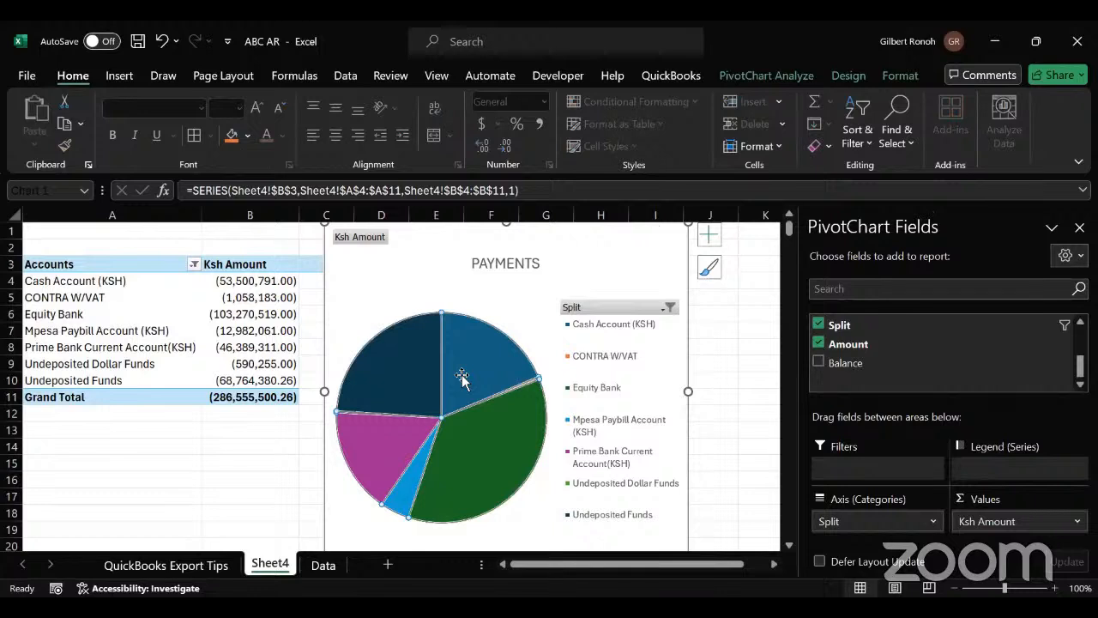
- Close the PivotChart field list and add data labels to the PAYMENTS pie chart
left_click(1079, 226)
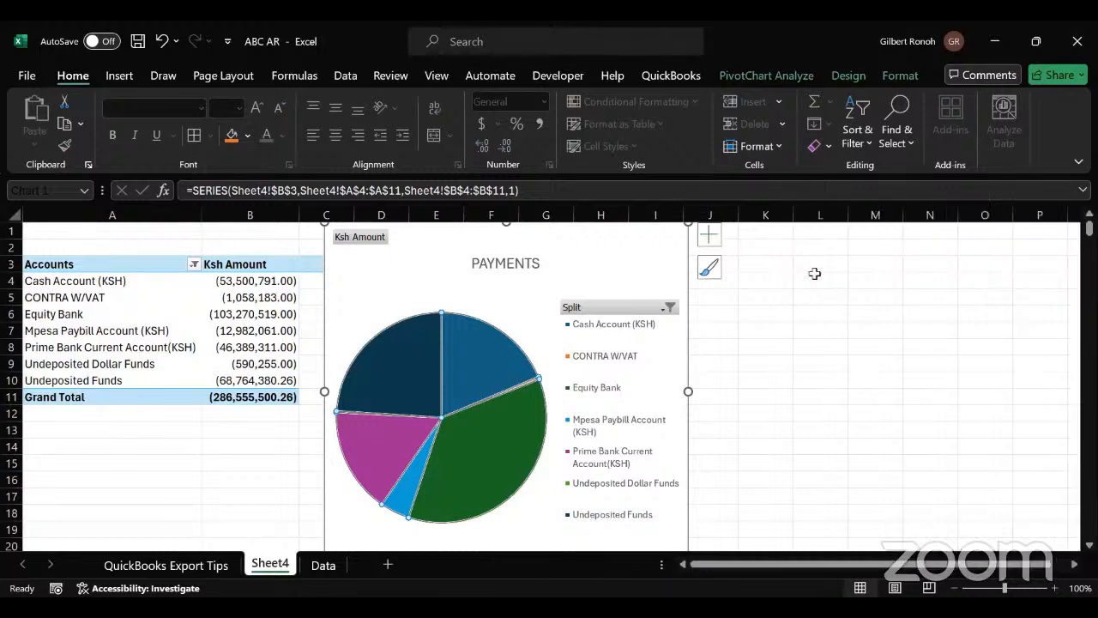
left_click(708, 240)
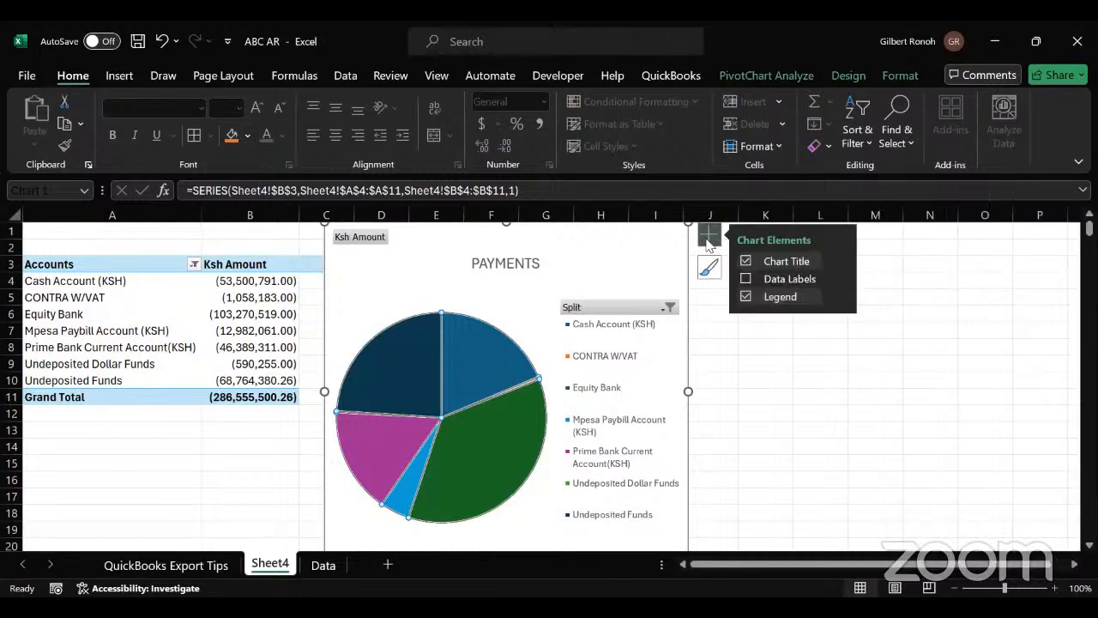
left_click(746, 280)
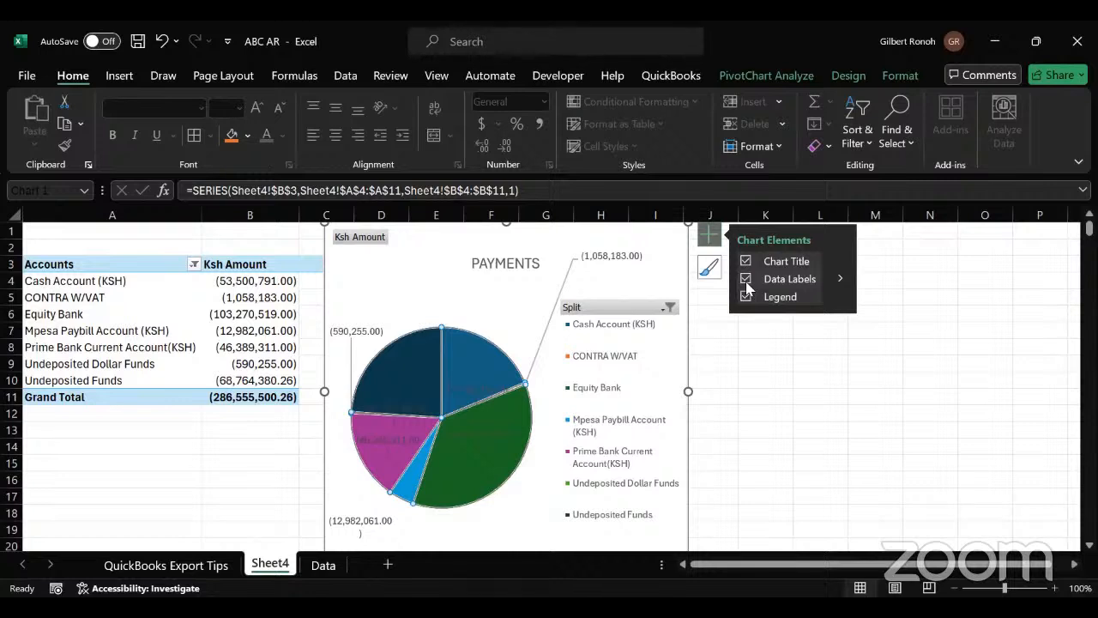
left_click(746, 279)
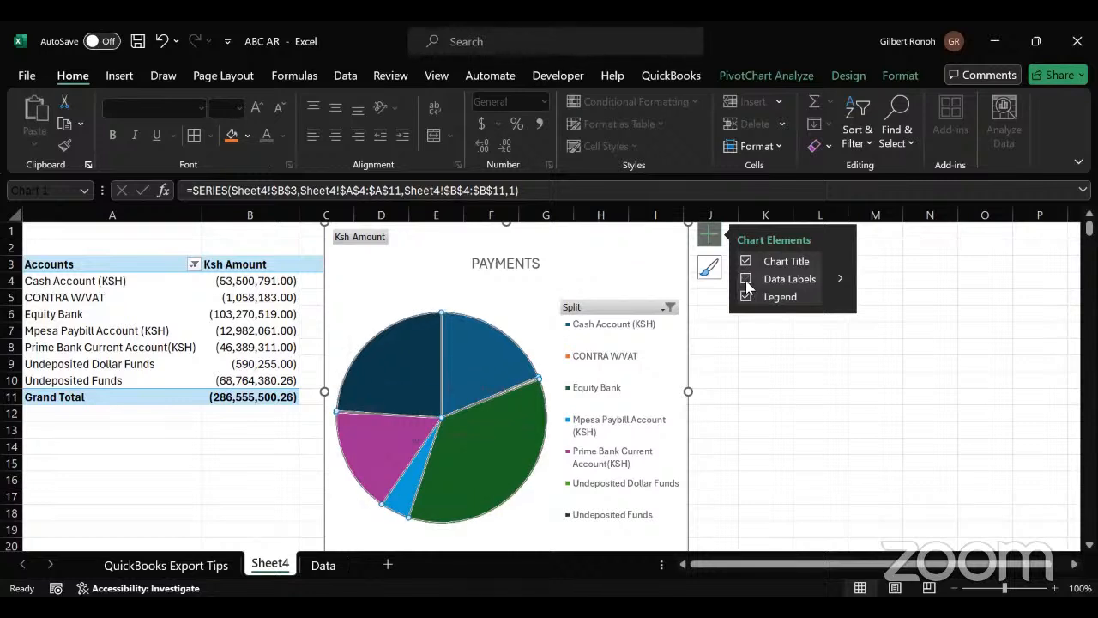
left_click(746, 279)
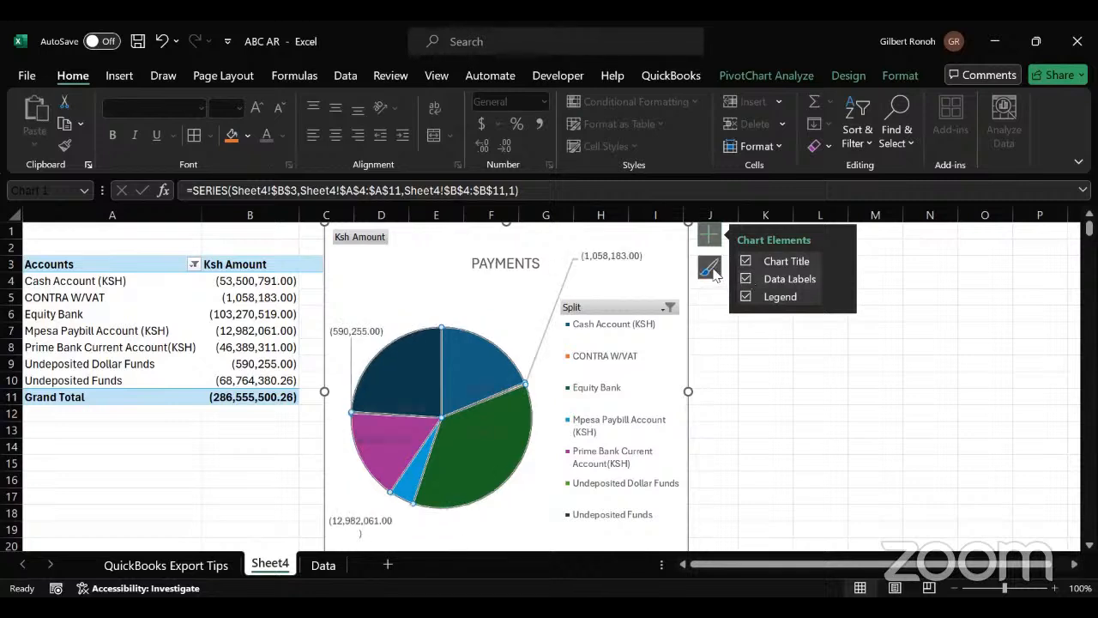
- Try the chart style with white slices on a solid blue background for the pie chart
left_click(711, 270)
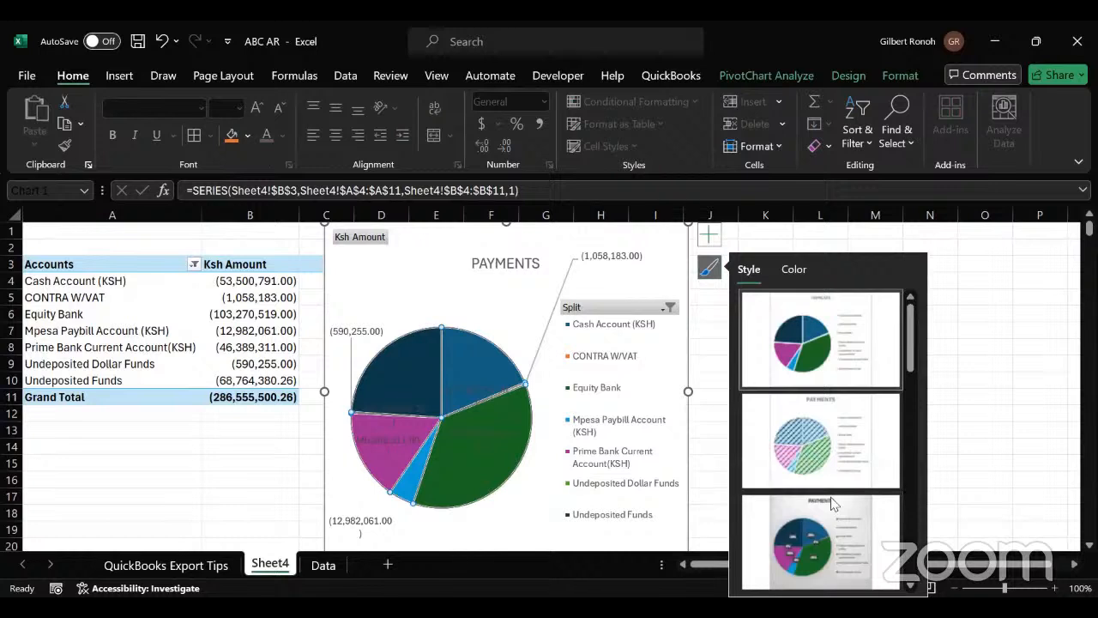
scroll(831, 504, "down", 2)
scroll(830, 503, "down", 5)
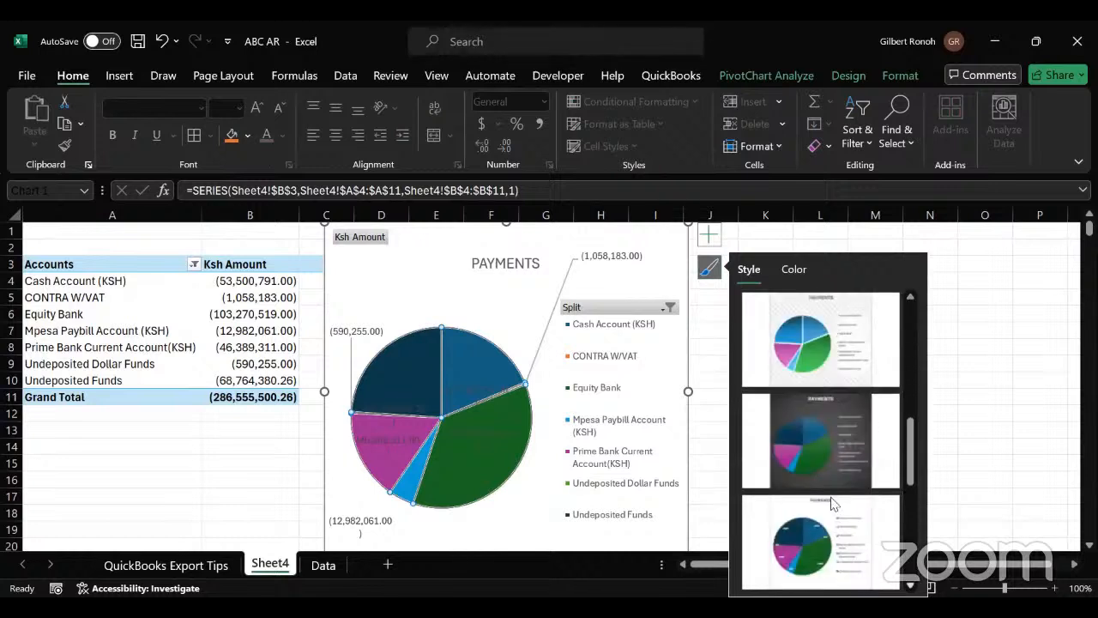
scroll(830, 504, "down", 1)
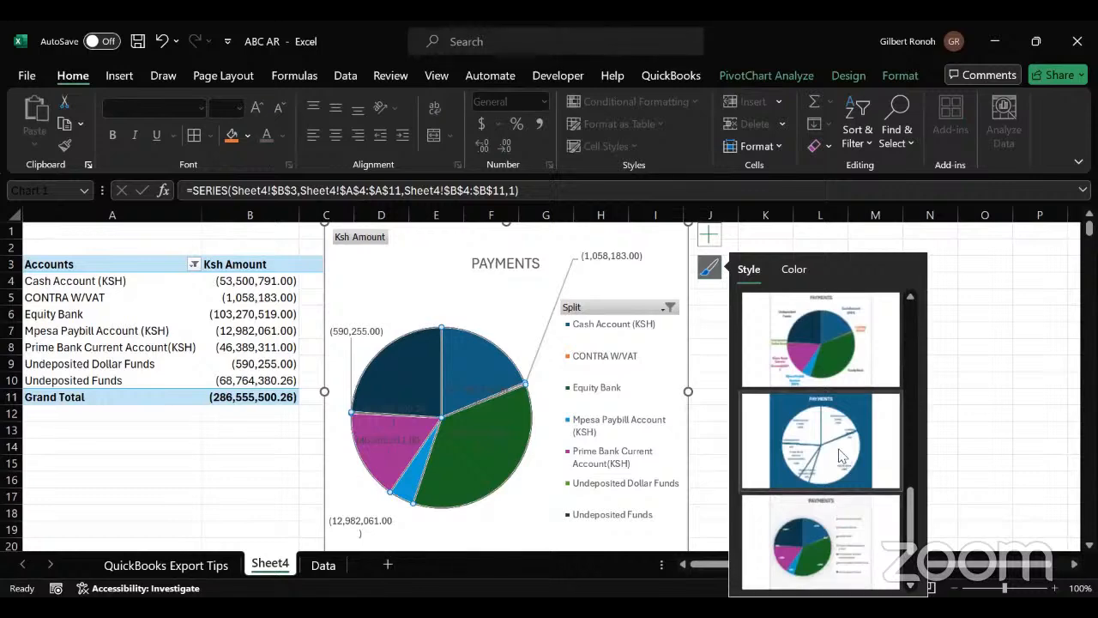
left_click(839, 457)
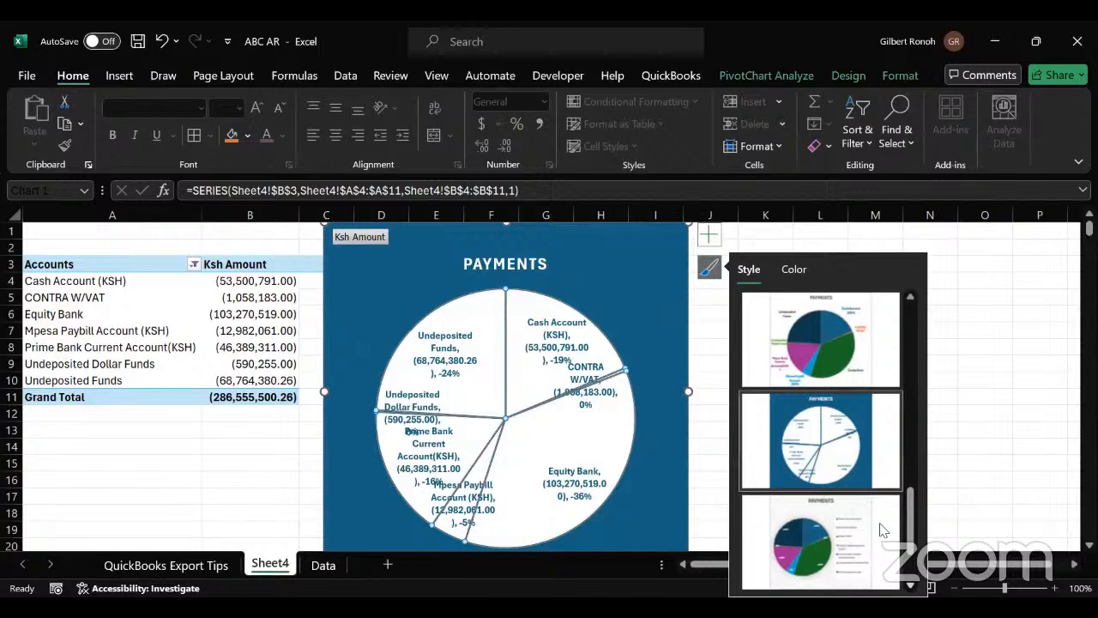
- Try the dark grey chart style and the light hatched-background style on the pie chart
scroll(879, 529, "down", 1)
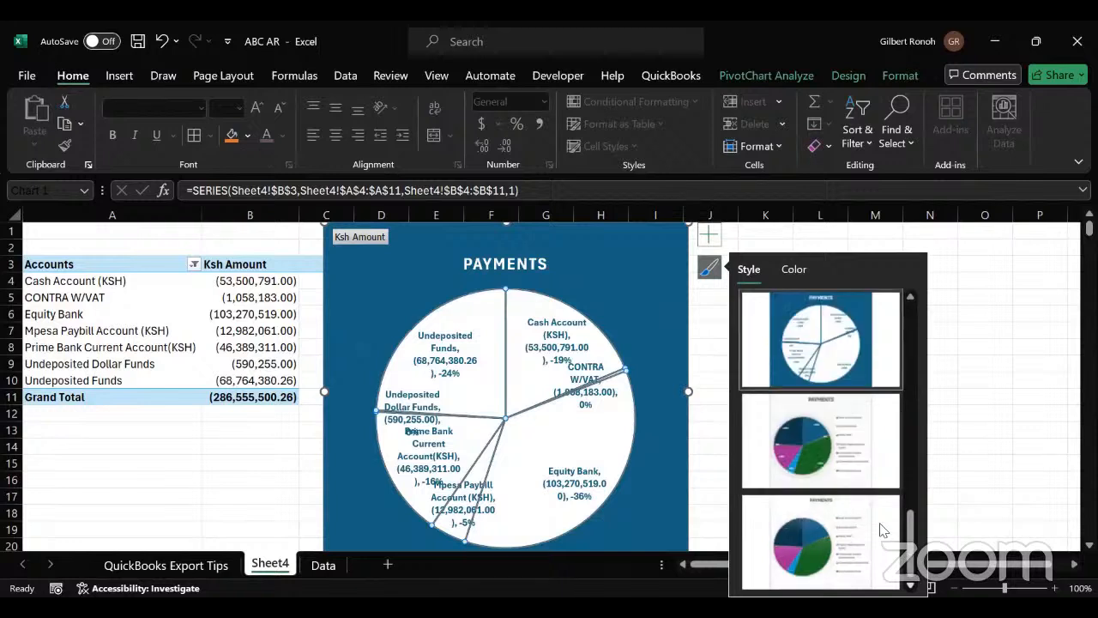
scroll(899, 507, "up", 3)
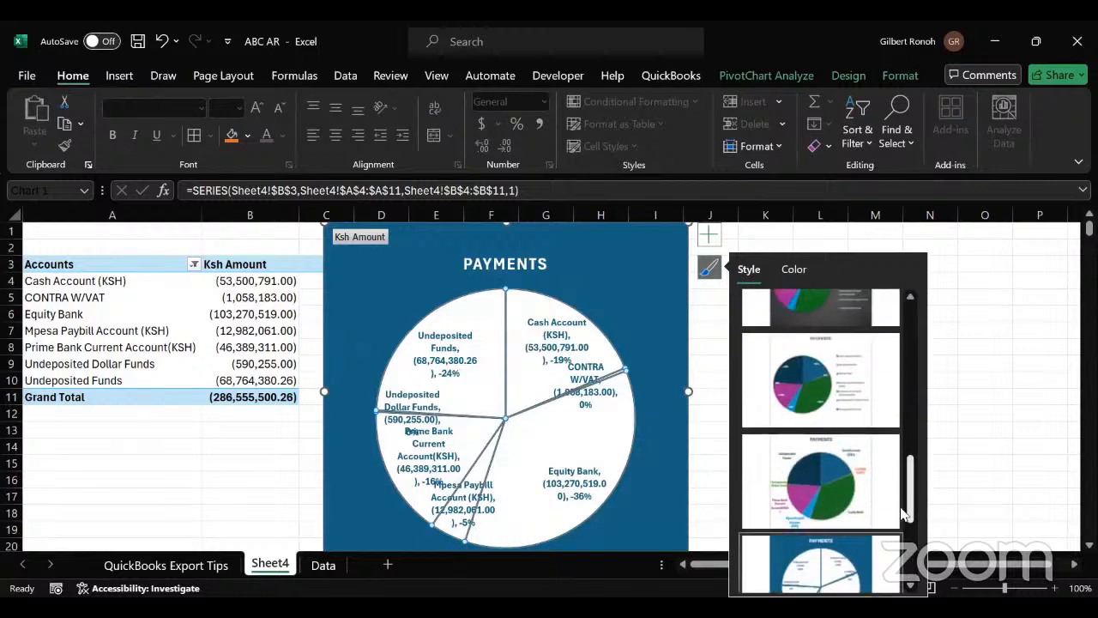
left_click(812, 380)
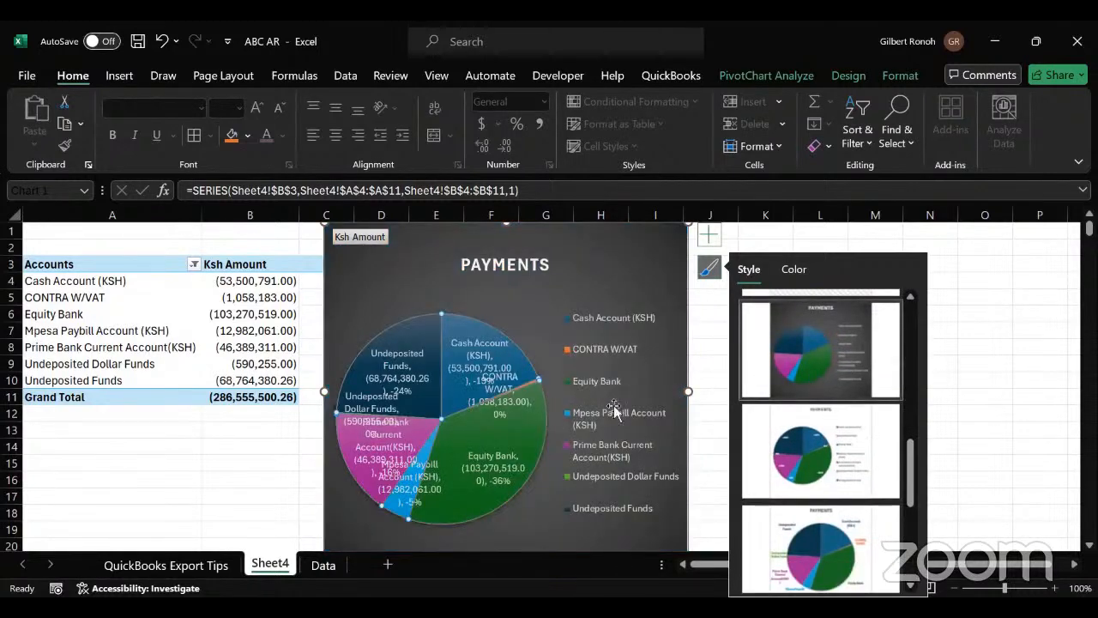
scroll(858, 395, "up", 2)
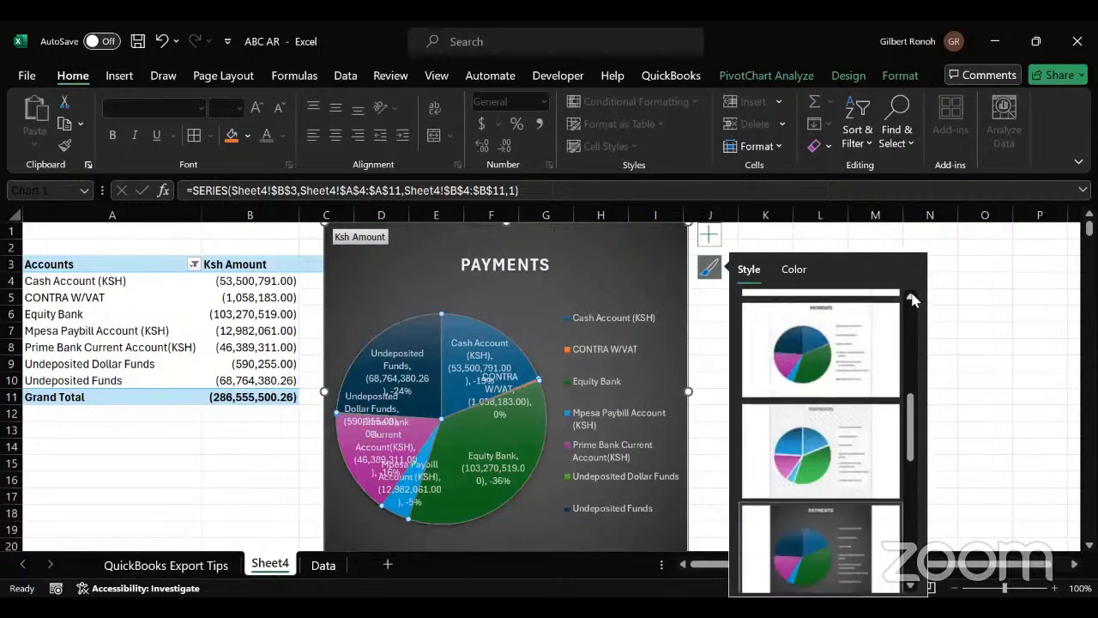
left_click(815, 442)
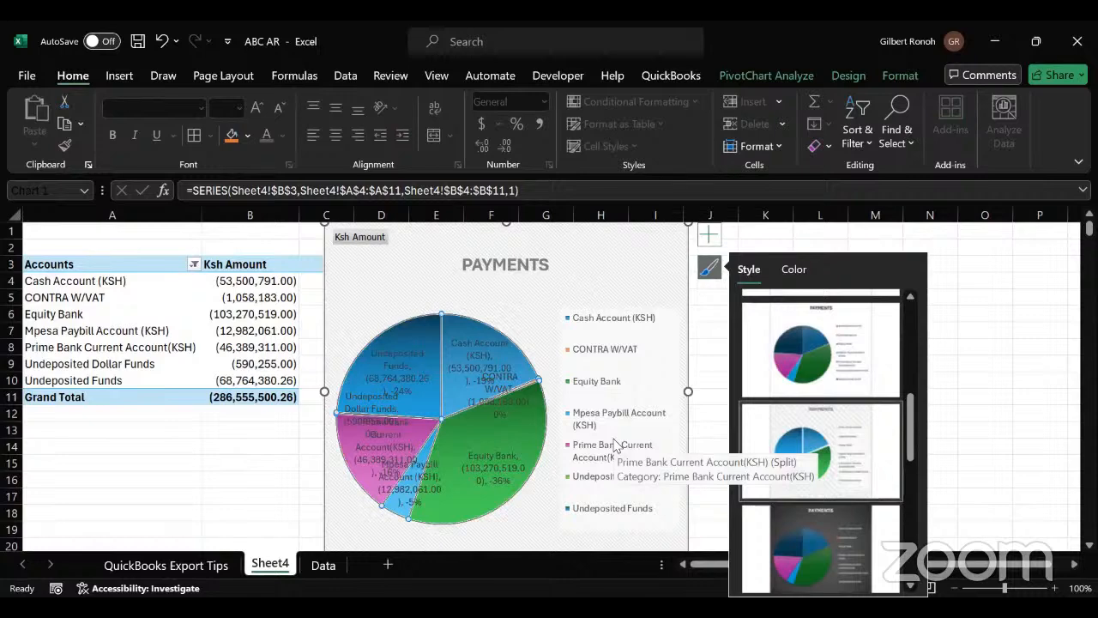
- Try the muted semi-transparent chart style and the grey gradient style with dark boxed data labels
left_click_drag(915, 427, 915, 379)
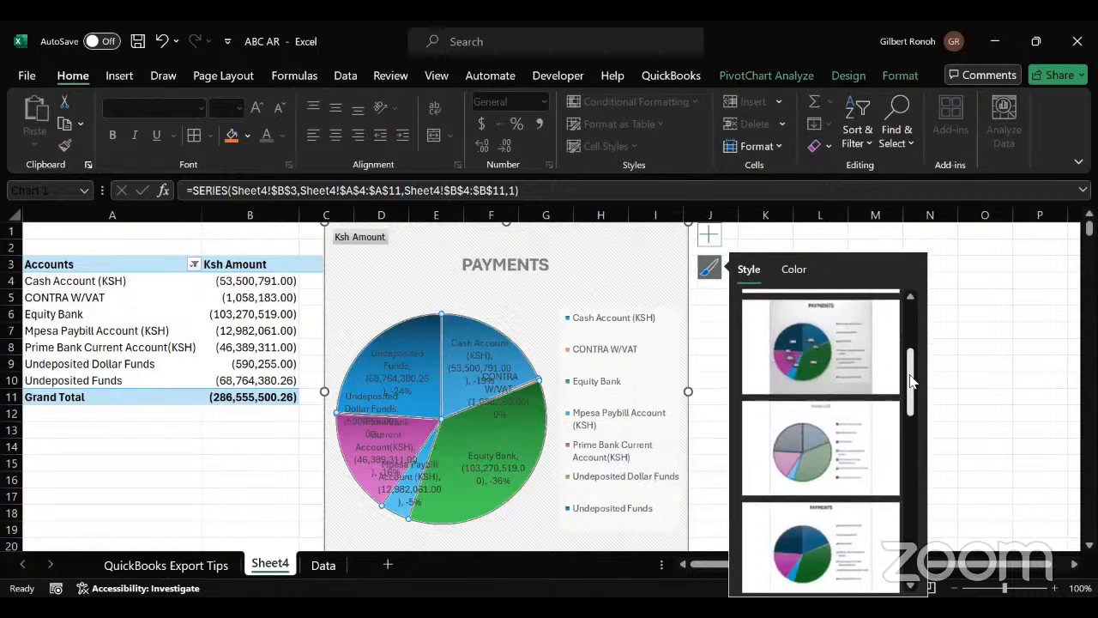
left_click(801, 456)
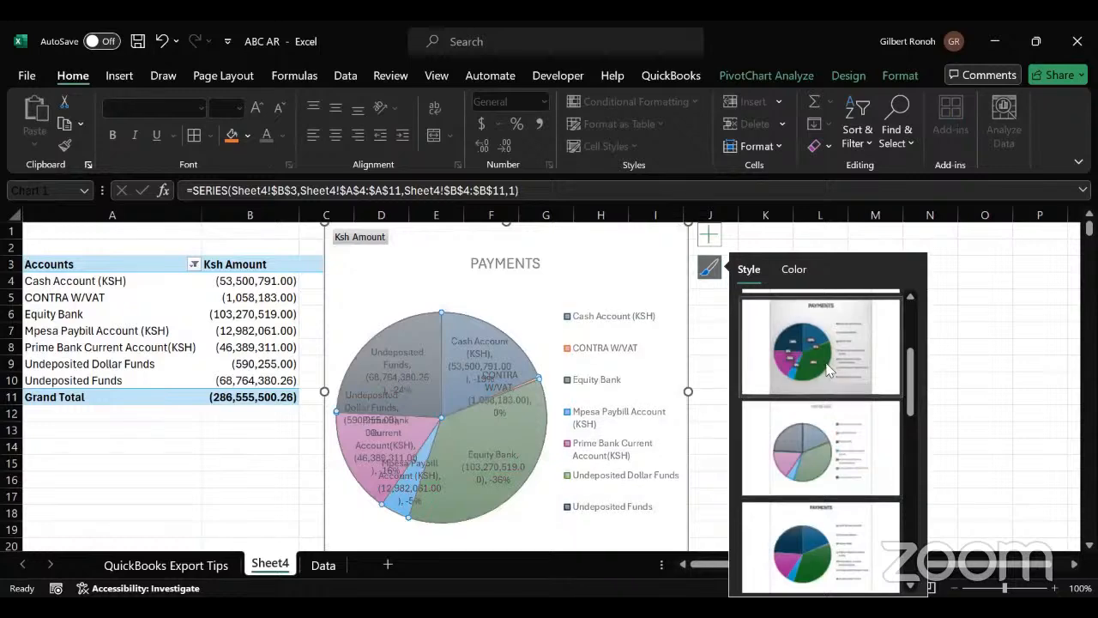
left_click(828, 369)
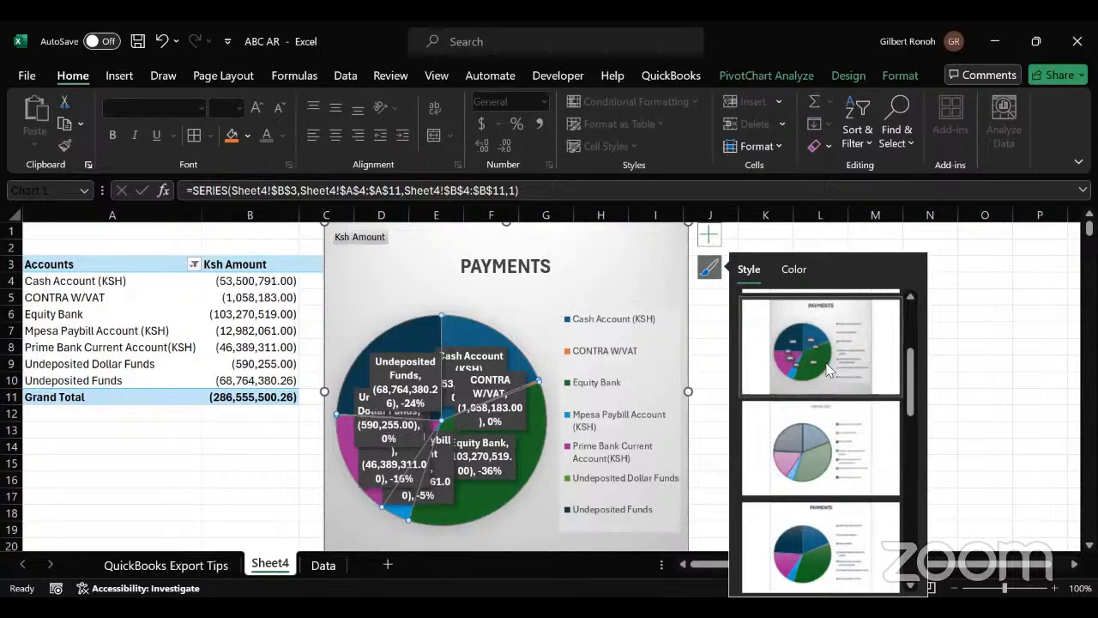
left_click(505, 433)
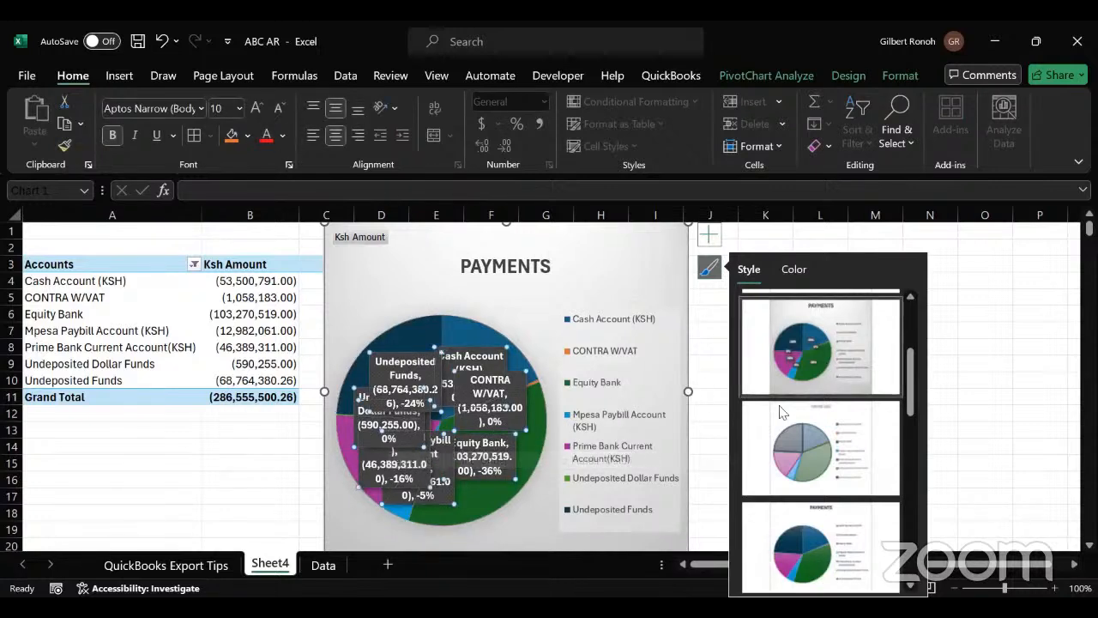
- Reapply the first chart style, with its plain white background, to the pie chart
scroll(906, 352, "up", 2)
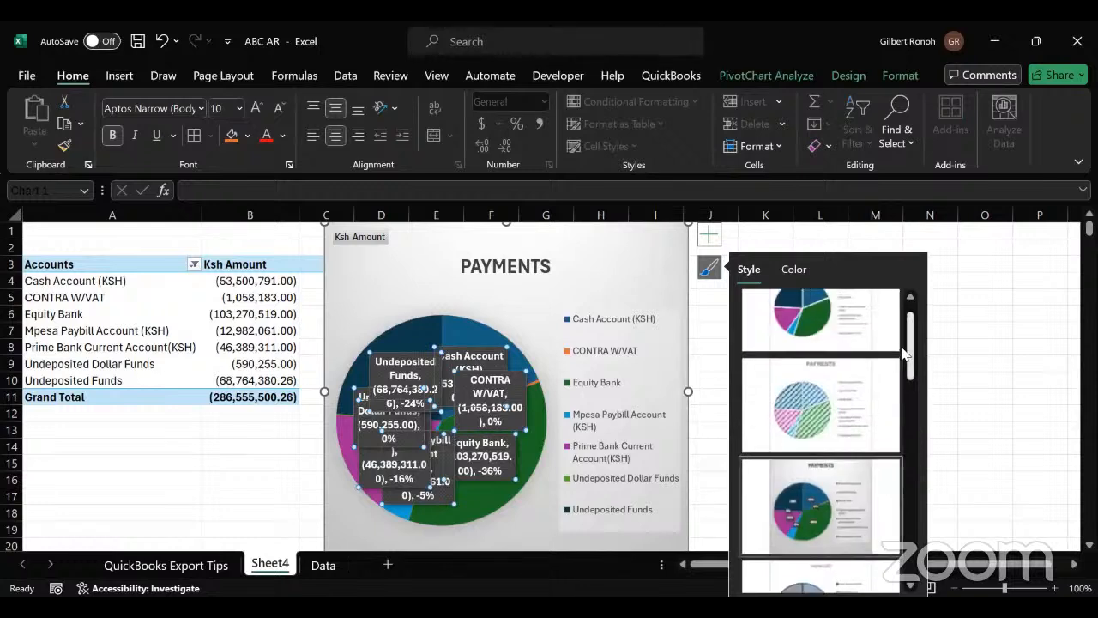
scroll(906, 352, "up", 1)
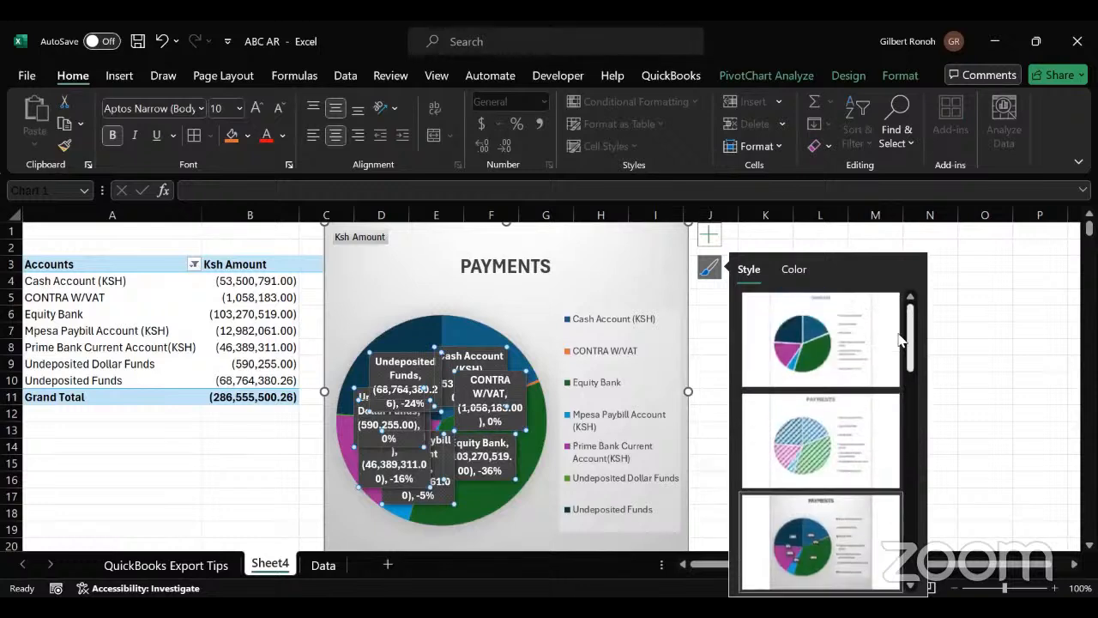
left_click(814, 339)
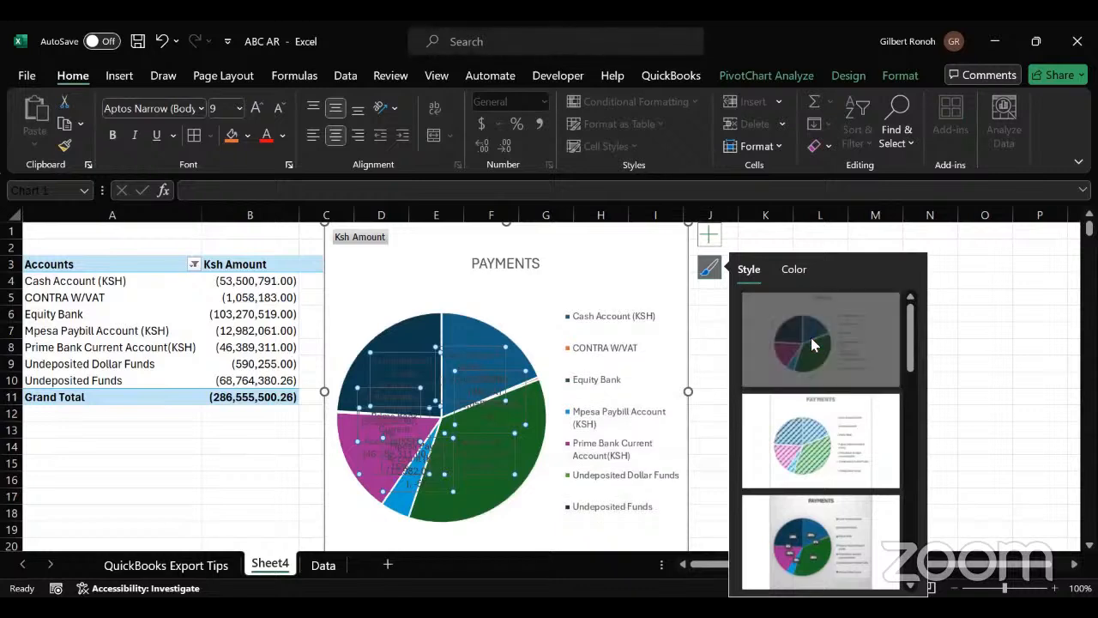
left_click(527, 503)
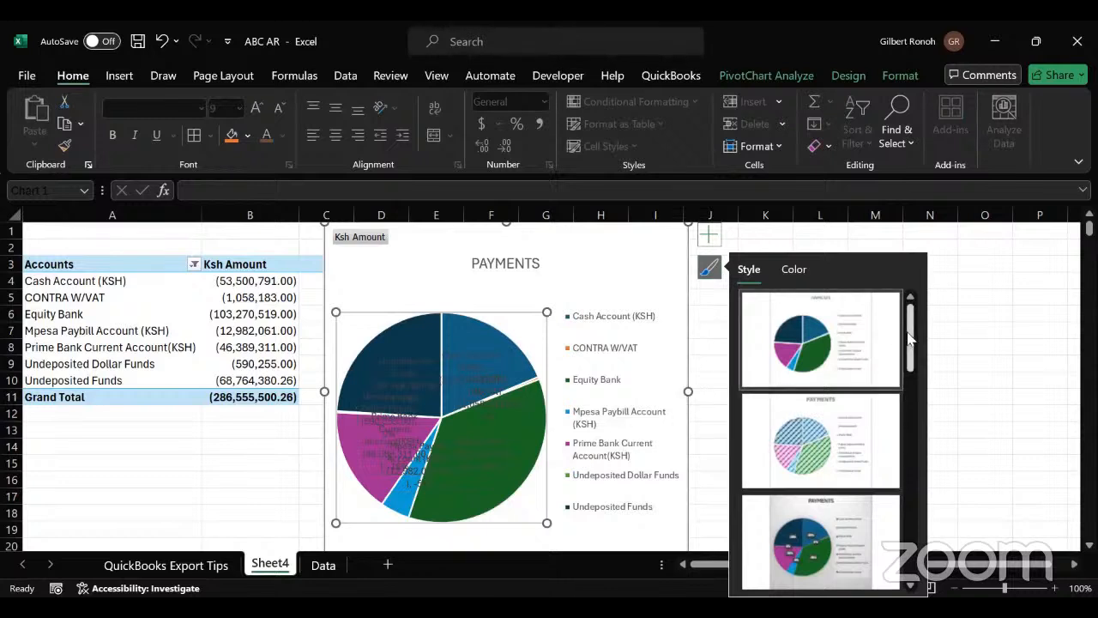
left_click(447, 402)
left_click(807, 341)
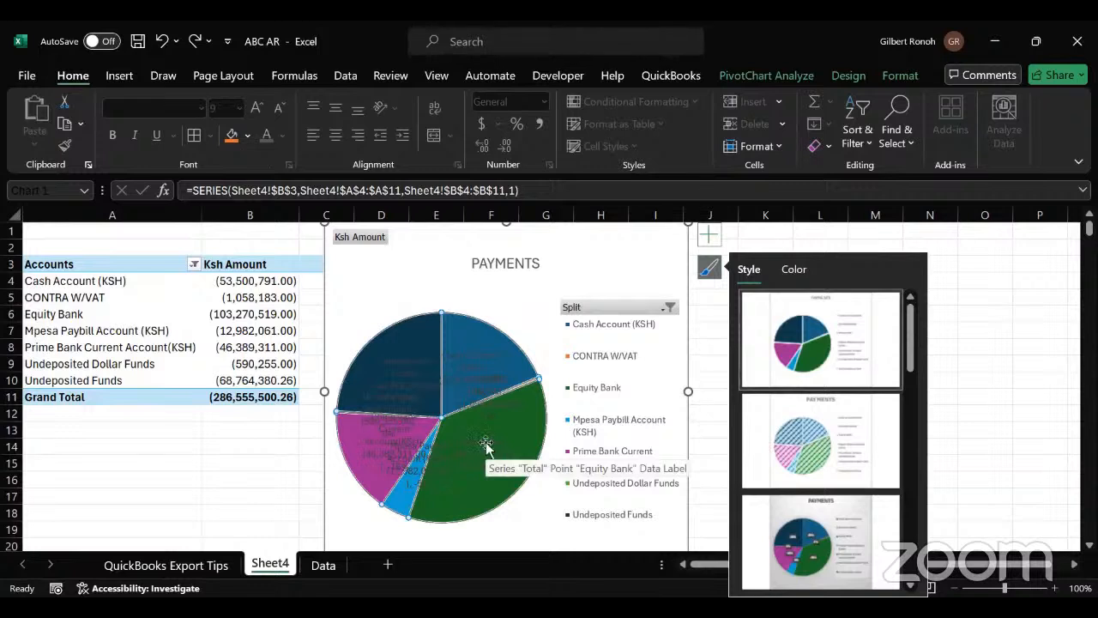
- Undo all the chart style changes back to the point where the data labels were added
left_click(485, 444)
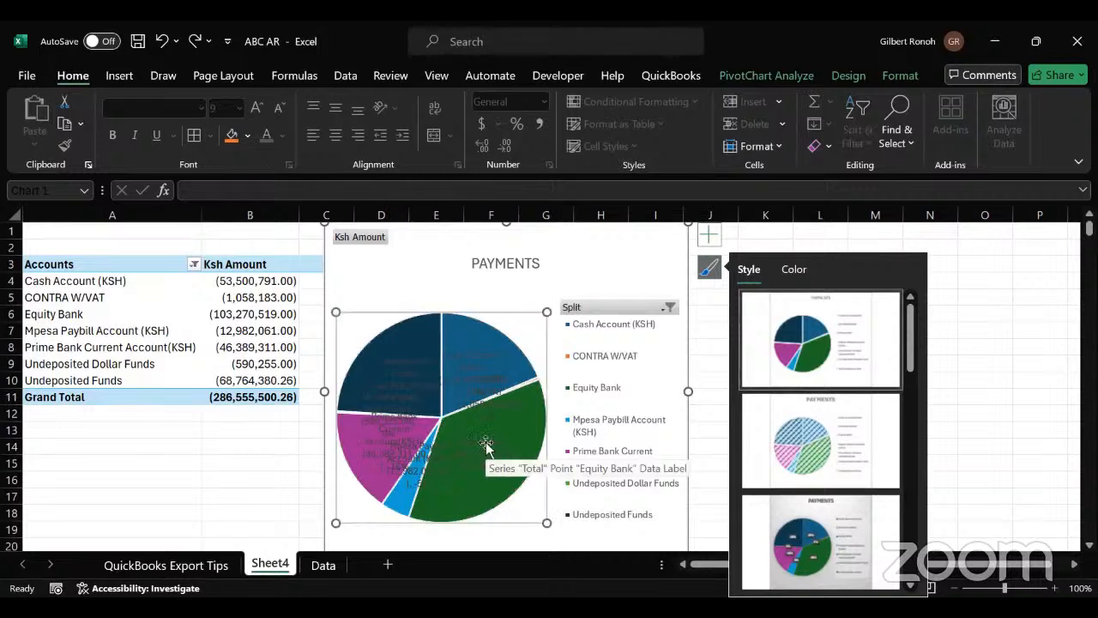
left_click(486, 445)
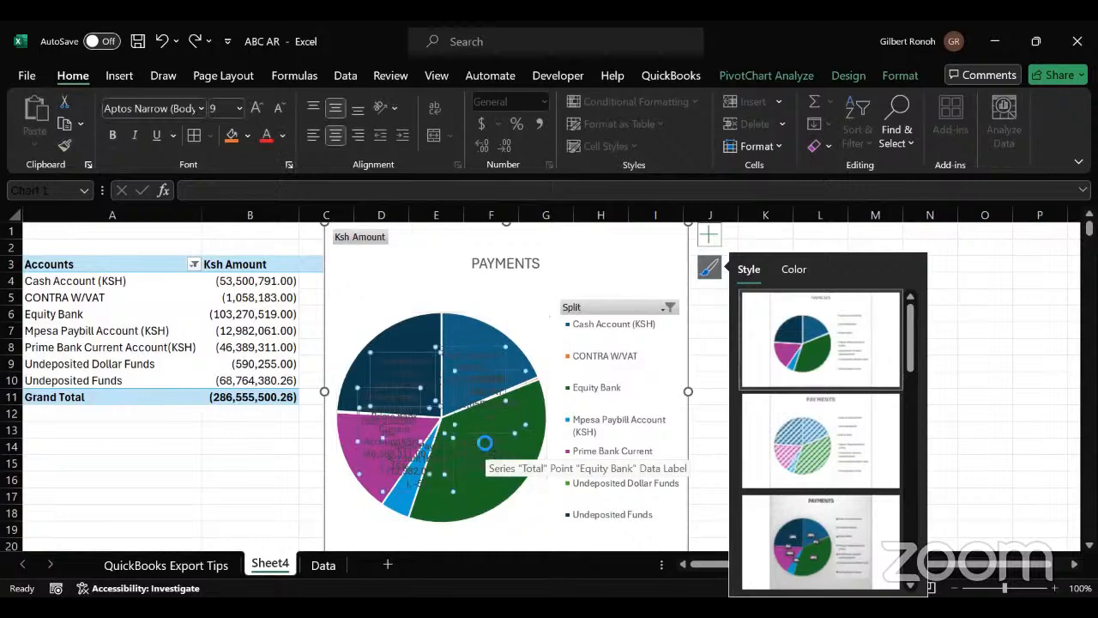
left_click(710, 234)
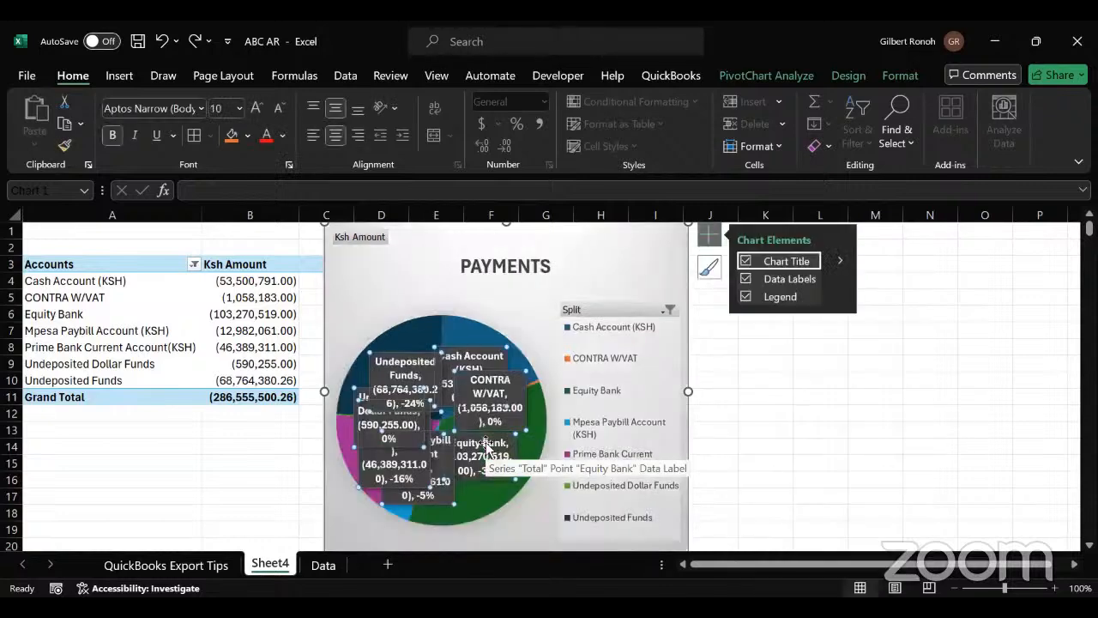
left_click(783, 385)
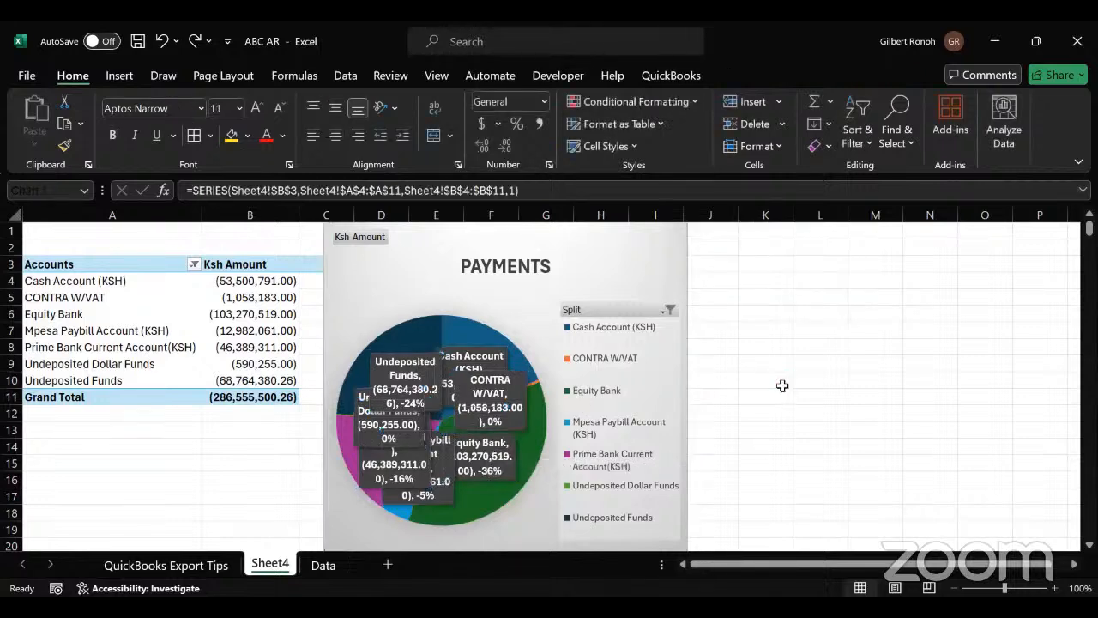
key("ctrl+z")
key("ctrl+z")
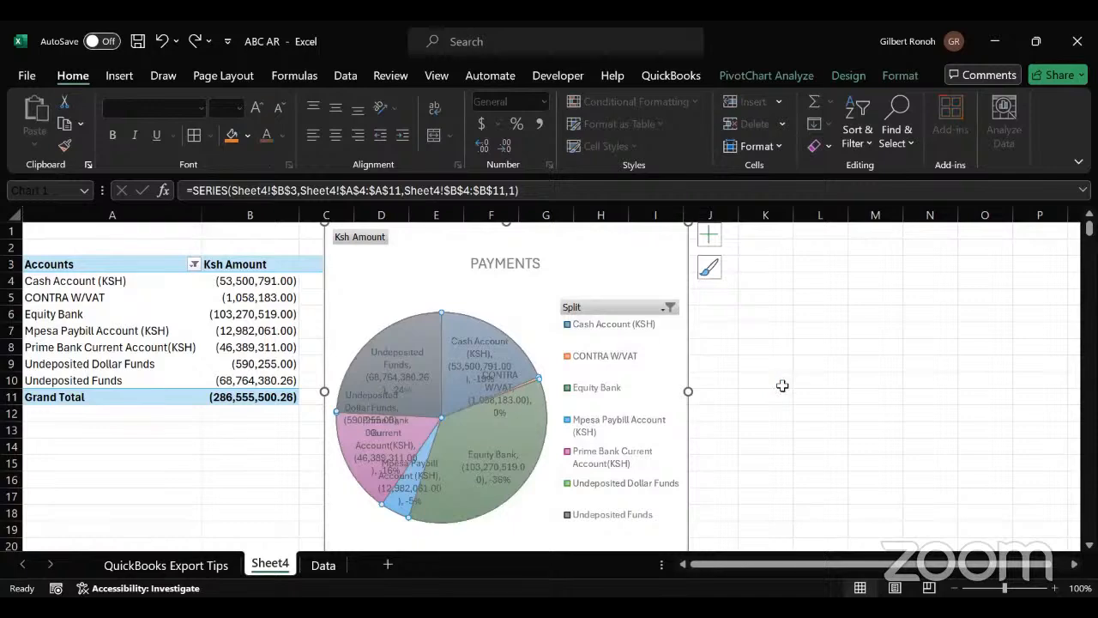
key("ctrl+z")
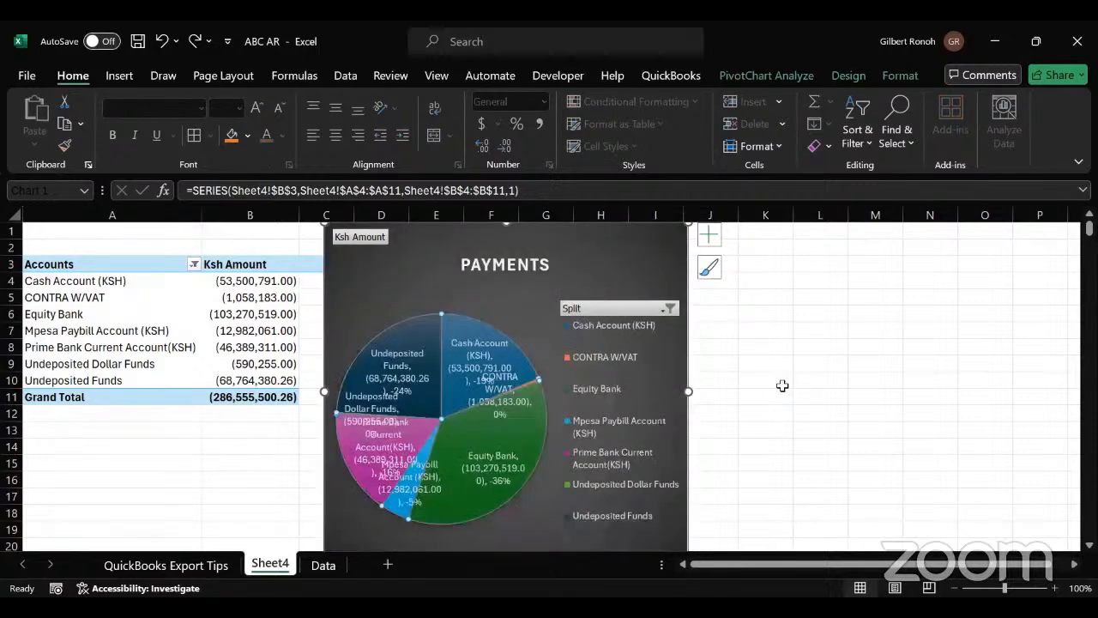
key("ctrl+z")
key("ctrl+z")
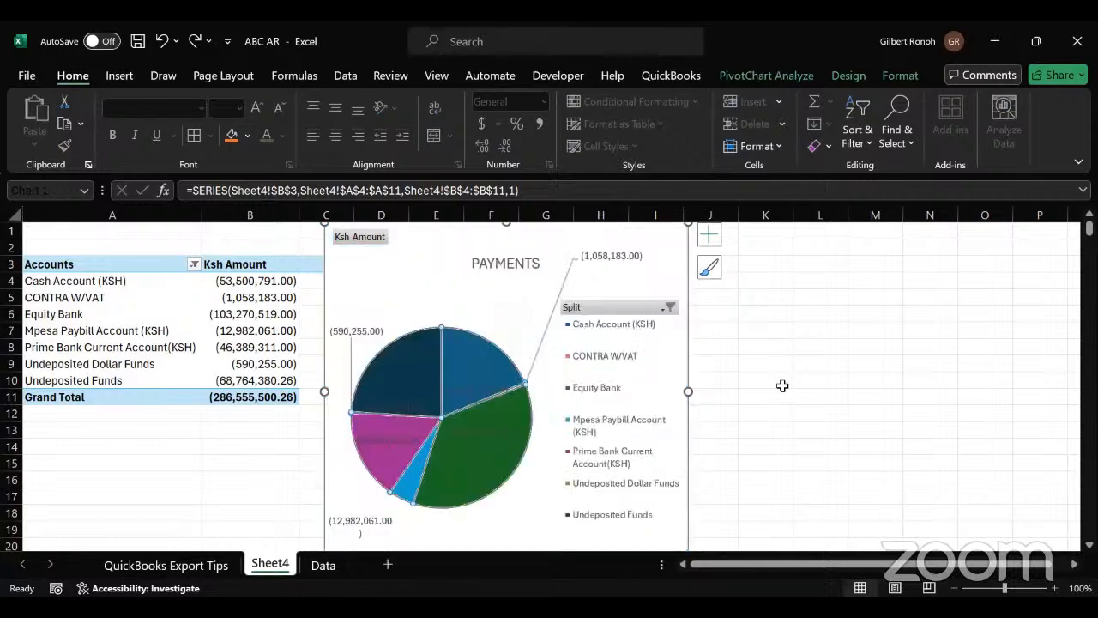
- Try the monochromatic orange and purple dark-to-light palettes on the pie chart
key("ctrl+q")
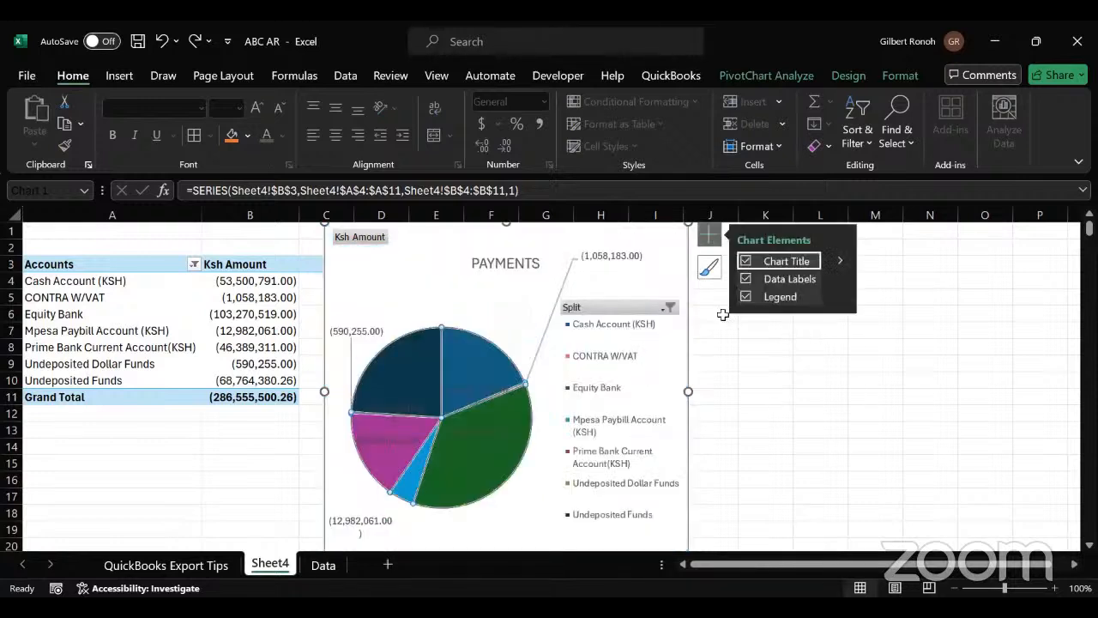
left_click(711, 269)
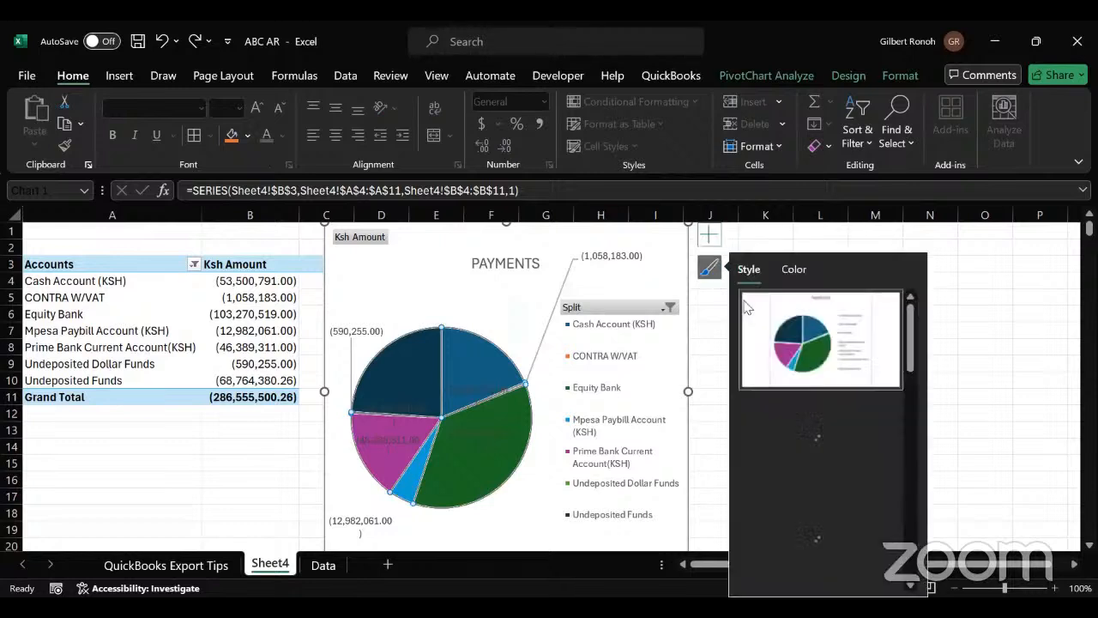
left_click(794, 270)
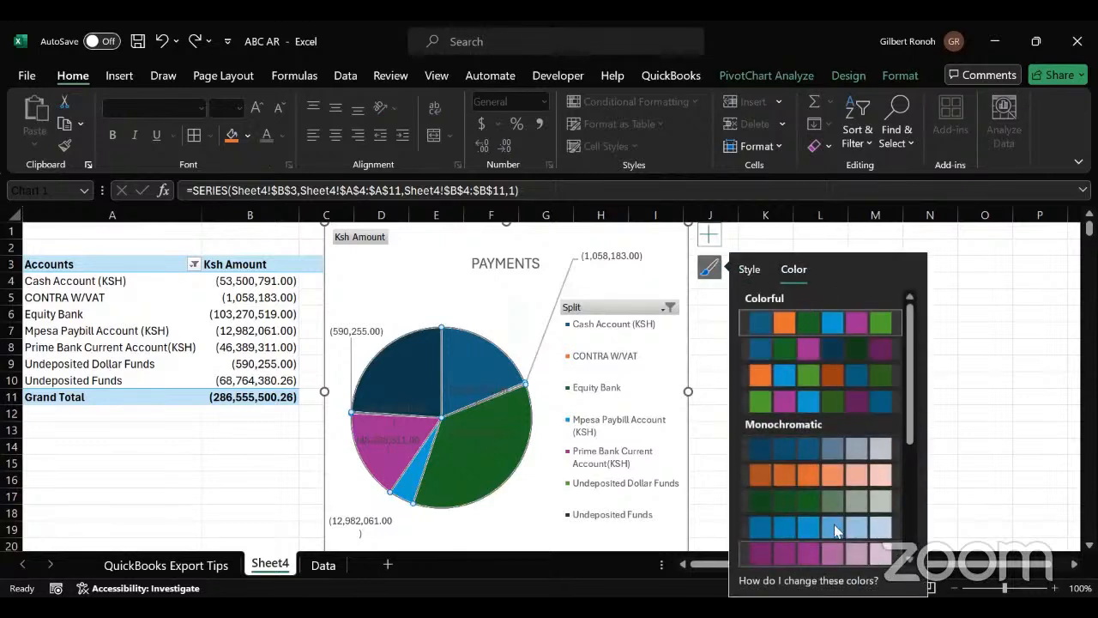
scroll(837, 532, "down", 2)
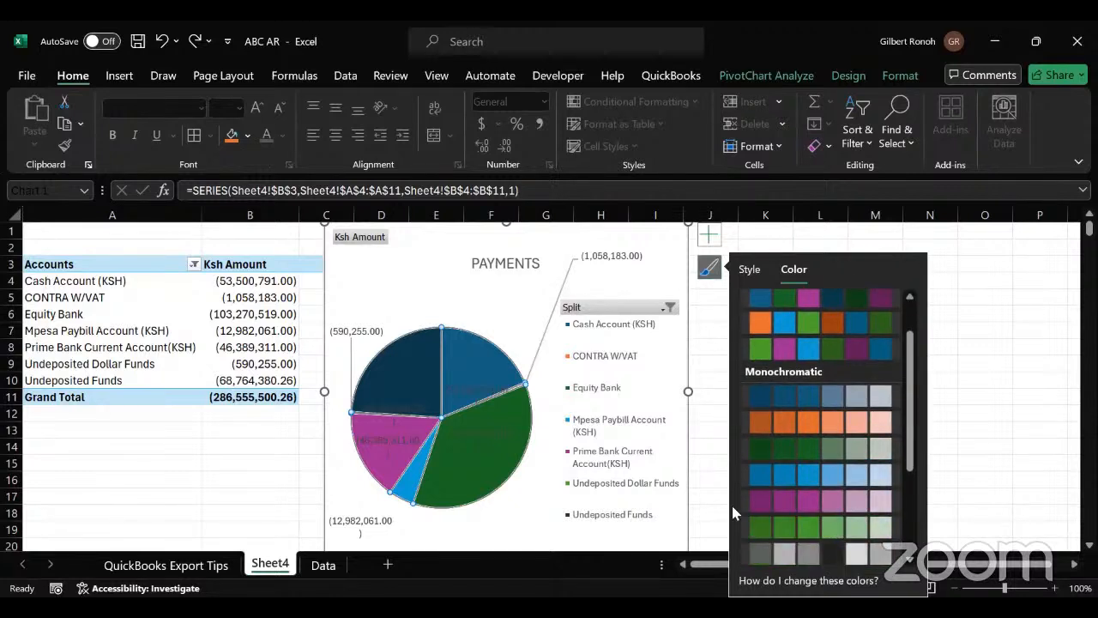
left_click(811, 415)
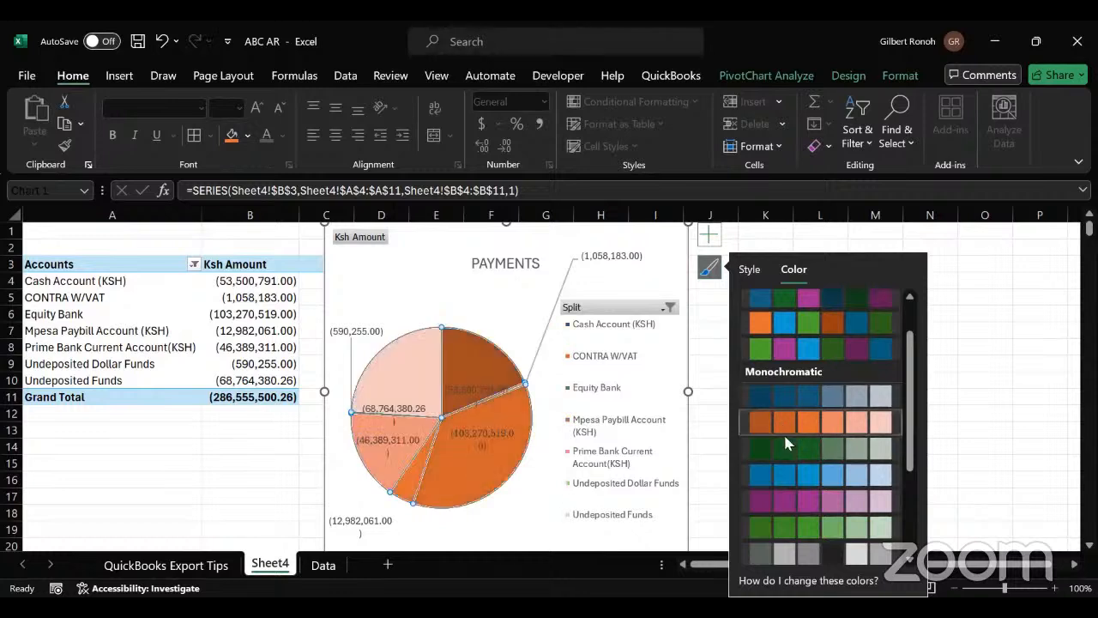
left_click(791, 494)
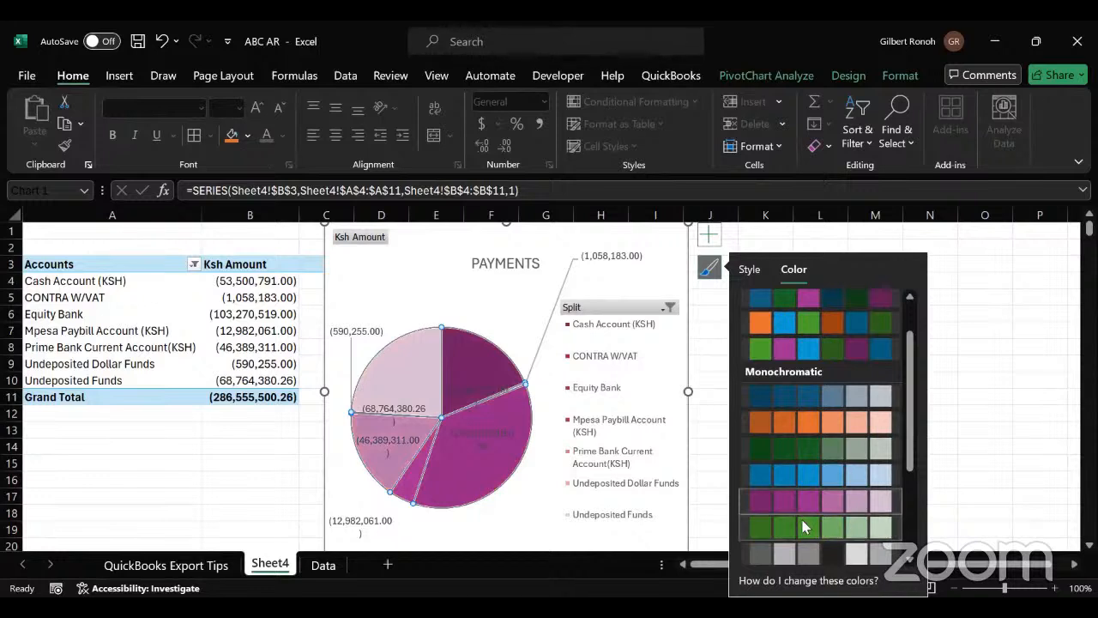
- Apply the monochromatic bright blue palette, running from light to dark, to the pie chart
scroll(804, 527, "down", 3)
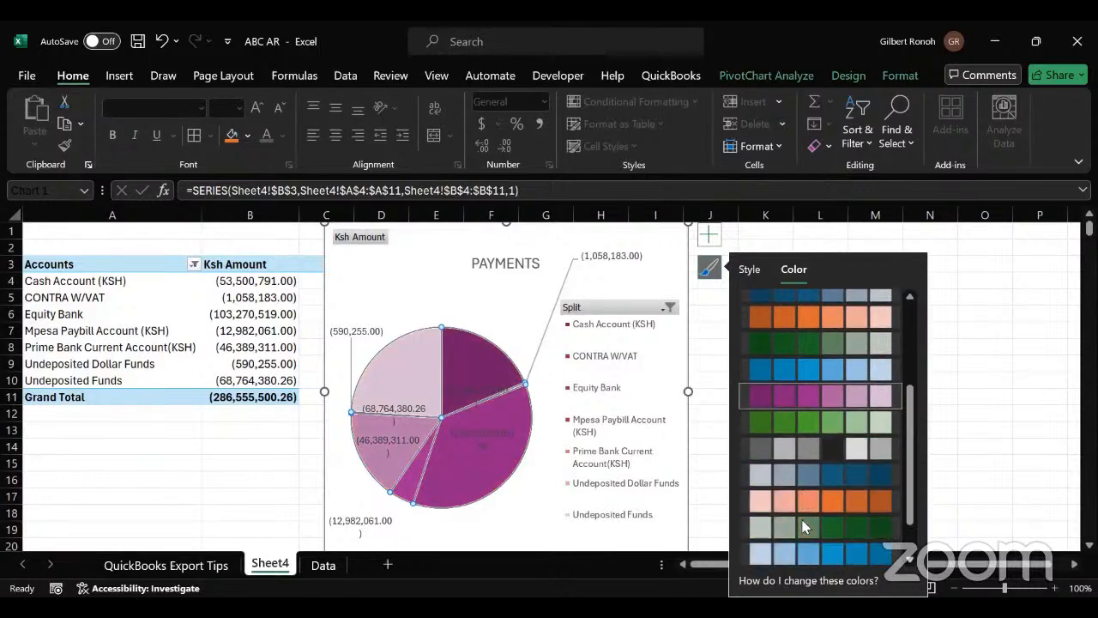
scroll(804, 527, "down", 2)
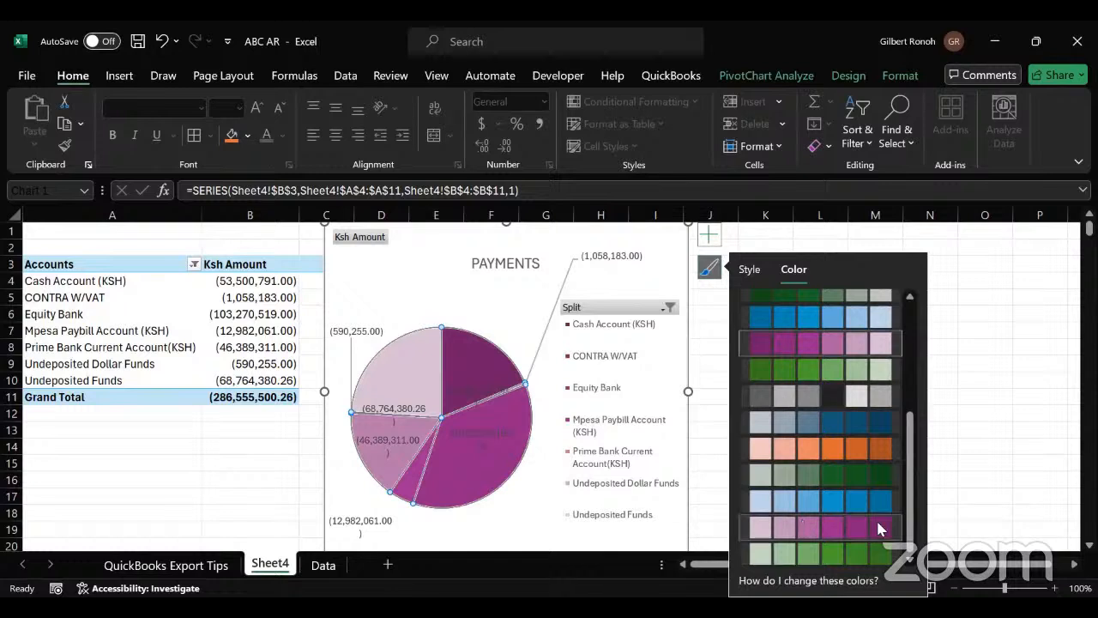
left_click(871, 504)
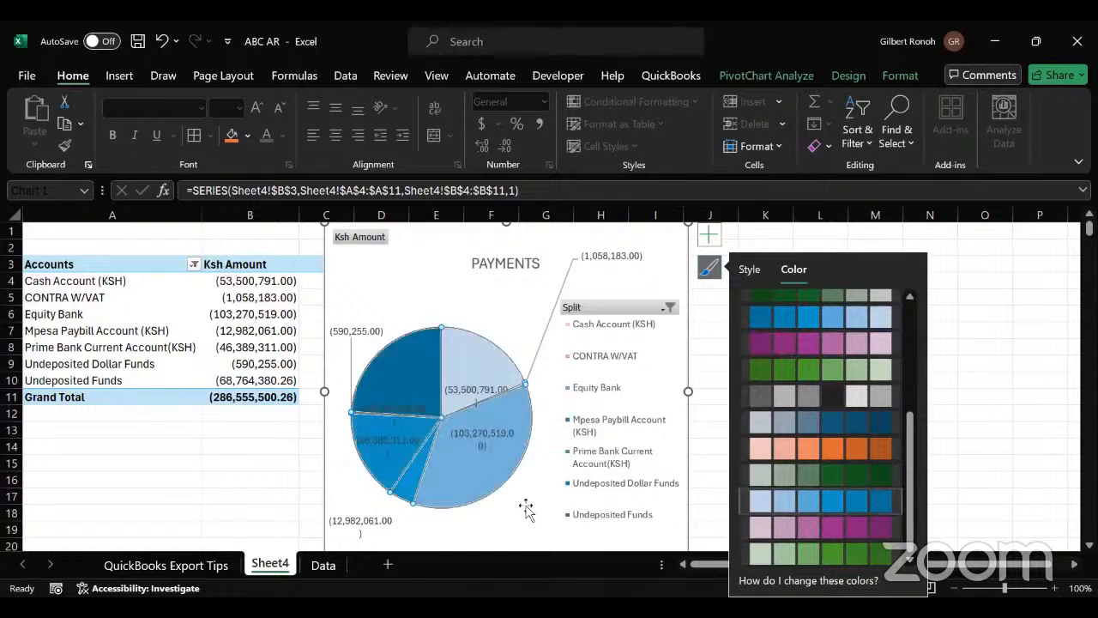
- Move the Undeposited Funds data label up inside its slice, and reposition and widen the Cash Account label so its amount fits on one line
left_click(405, 410)
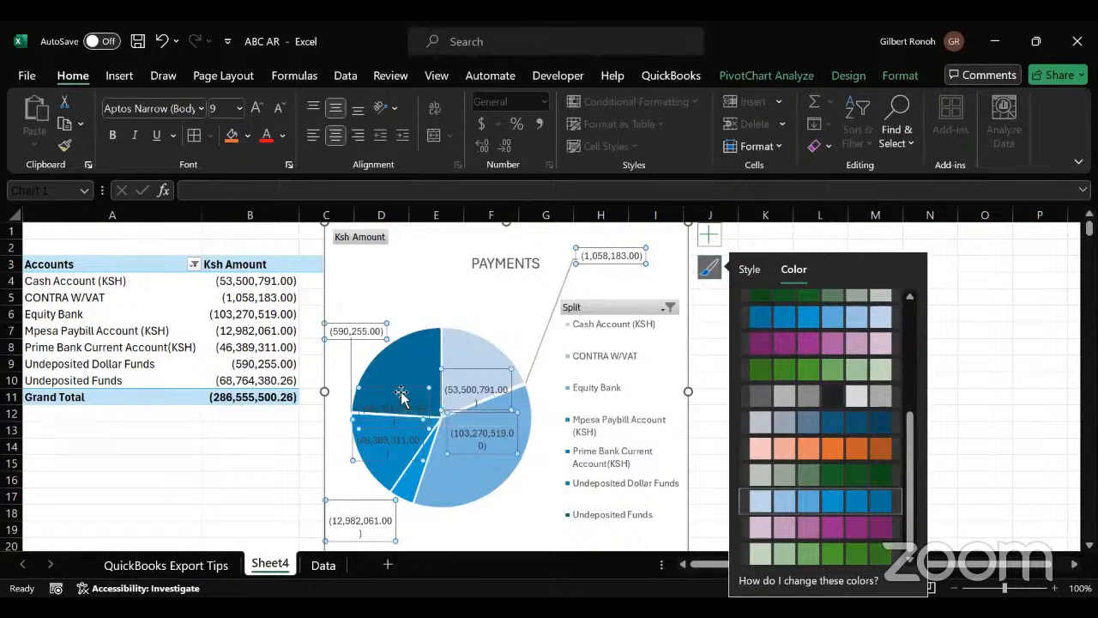
left_click(407, 404)
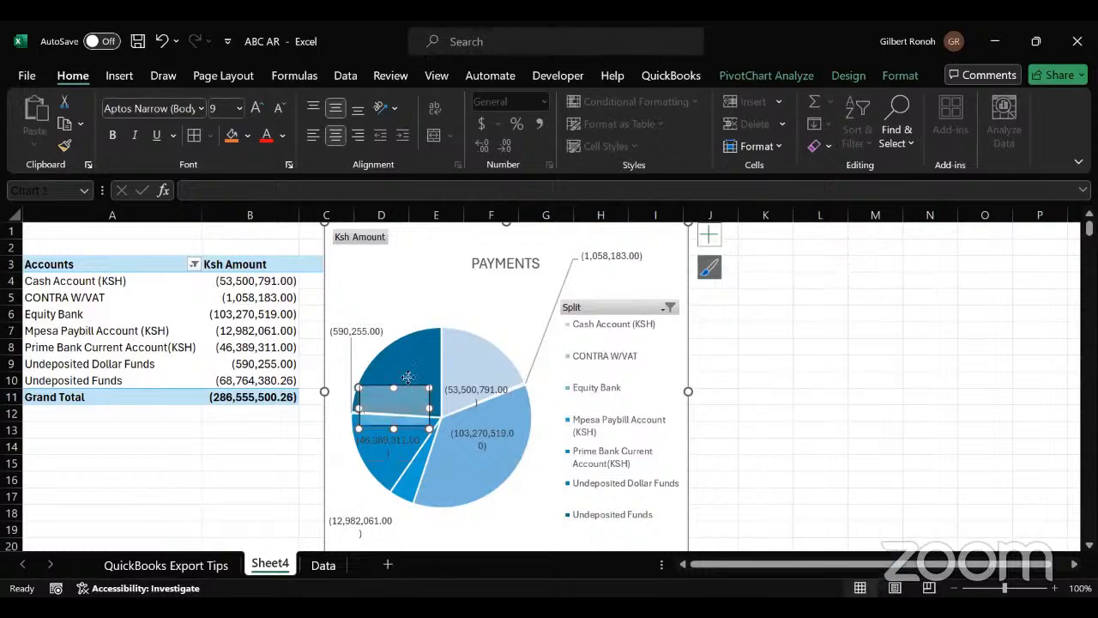
mouse_move(407, 378)
left_mouse_down()
mouse_move(408, 360)
mouse_move(412, 370)
left_mouse_up()
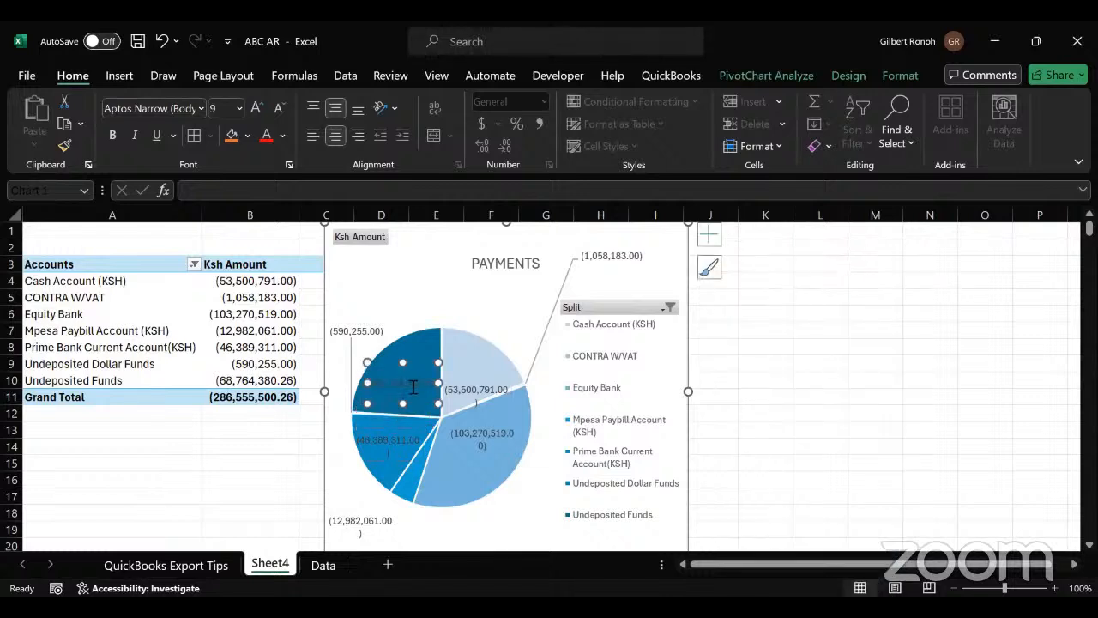
left_click(485, 382)
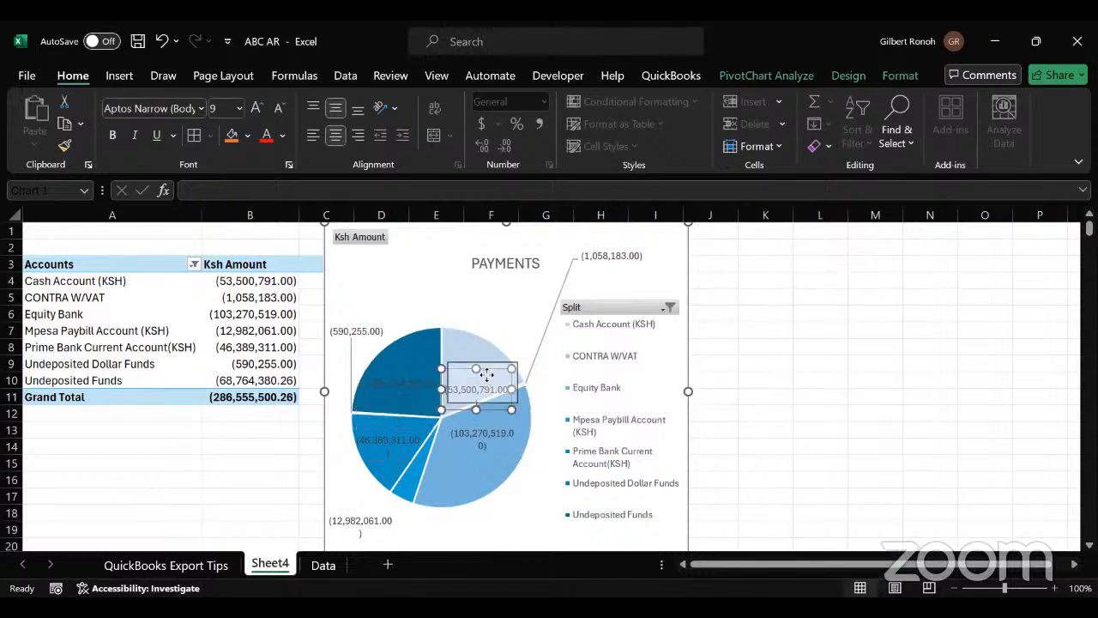
left_click_drag(486, 375, 507, 357)
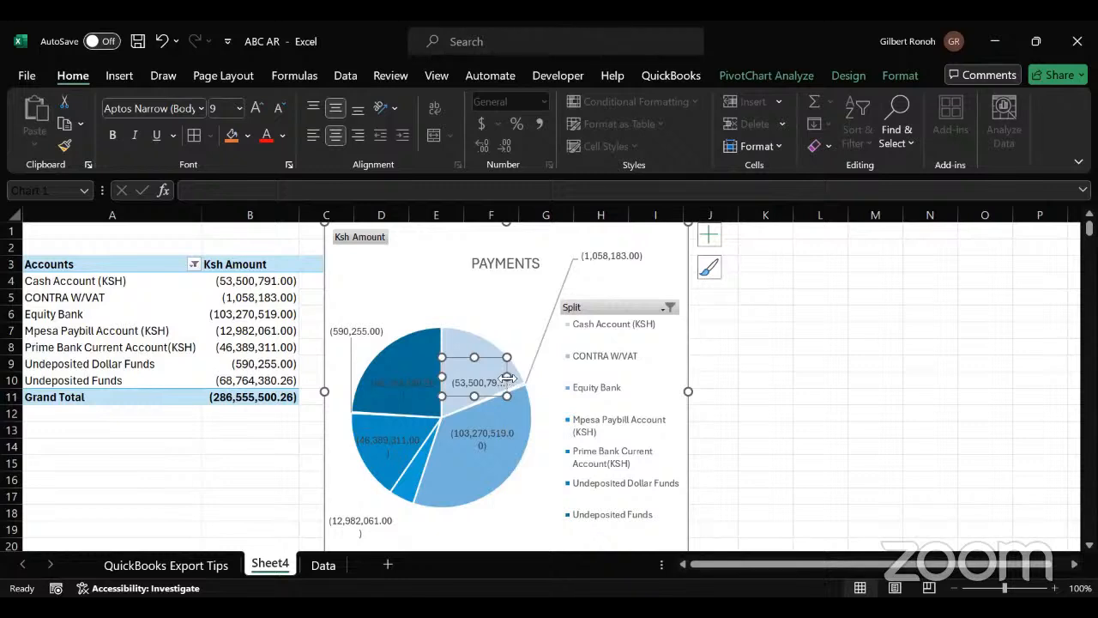
left_click_drag(520, 376, 536, 378)
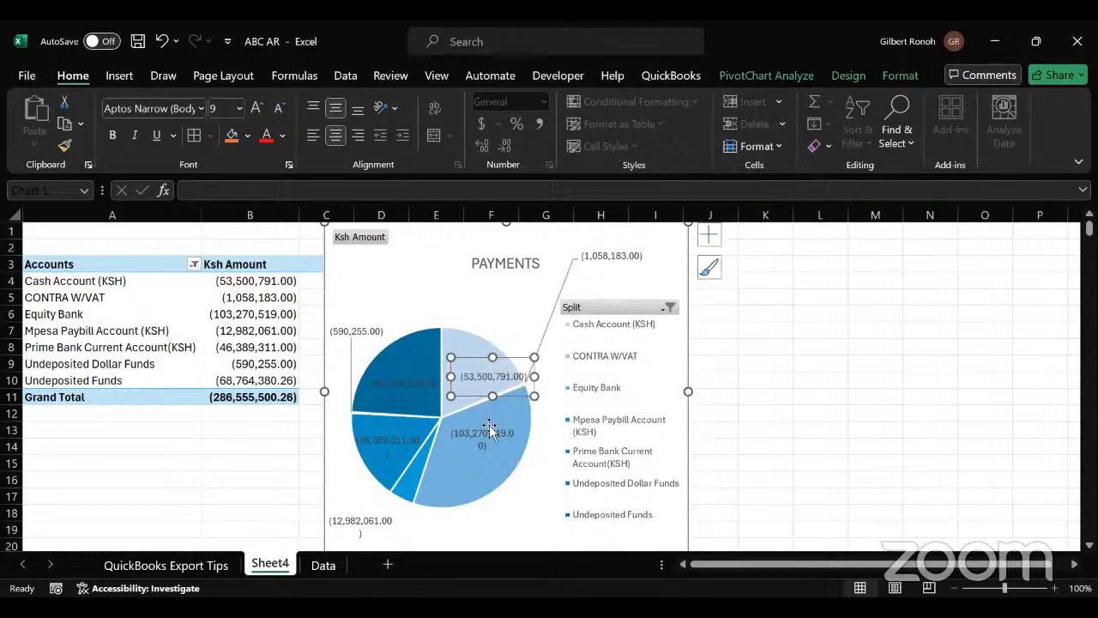
left_click(491, 431)
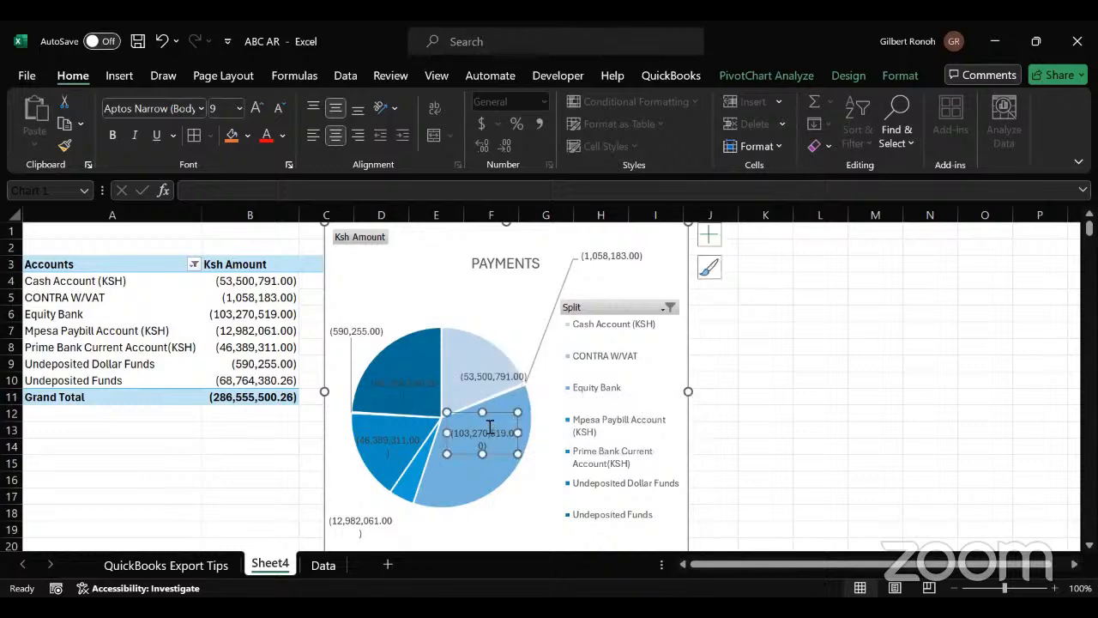
left_click(391, 444)
left_click(395, 391)
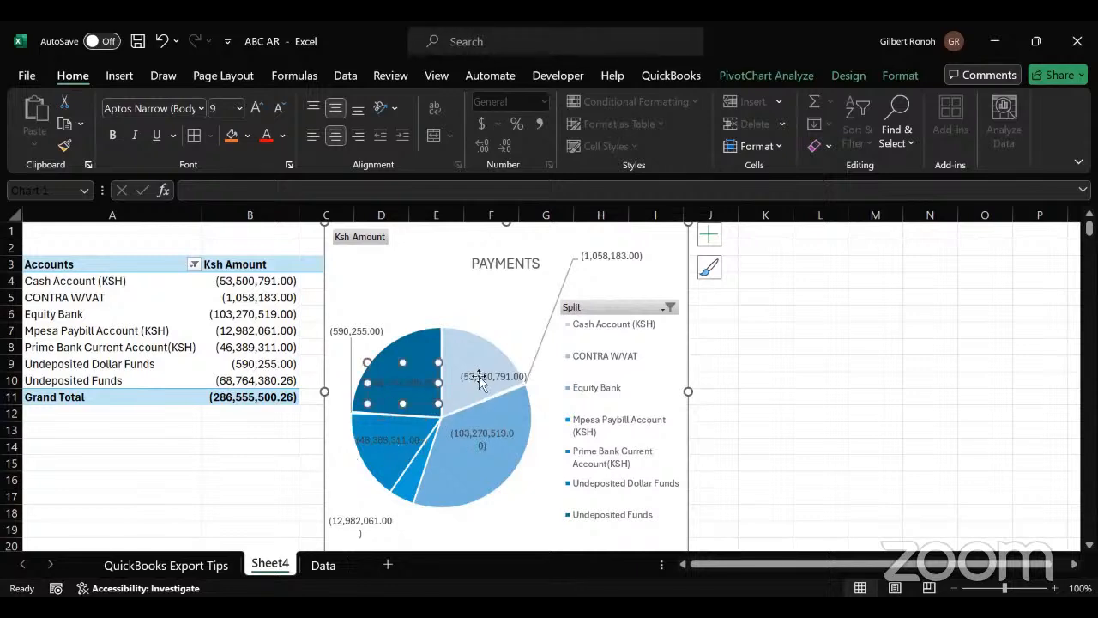
key("Escape")
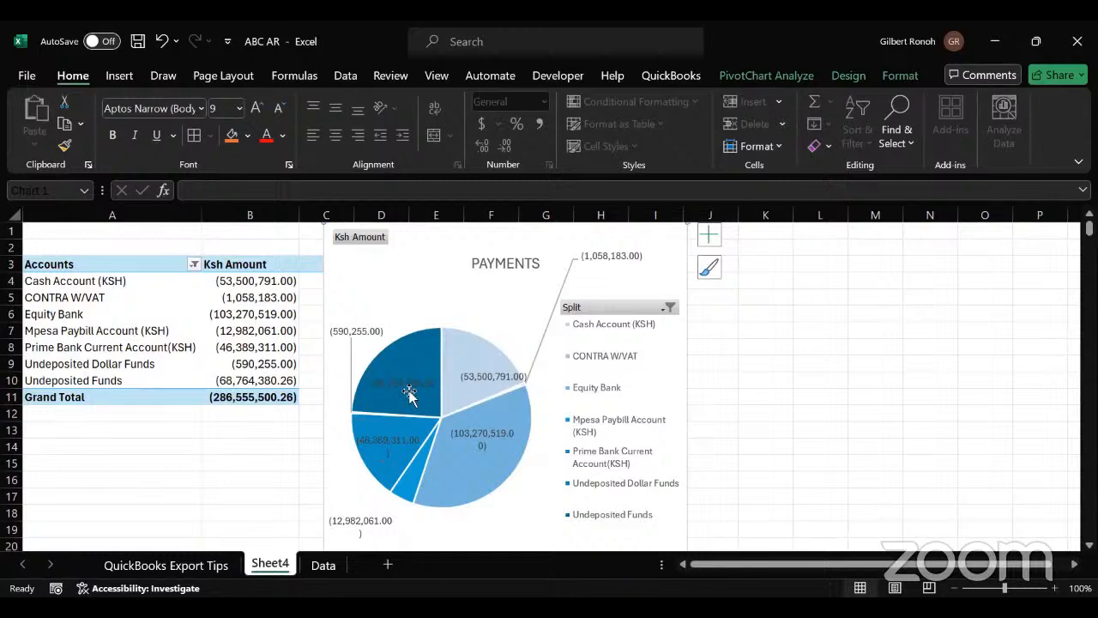
- Make all the pie chart's data labels bold and set their font colour to standard red
left_click(408, 393)
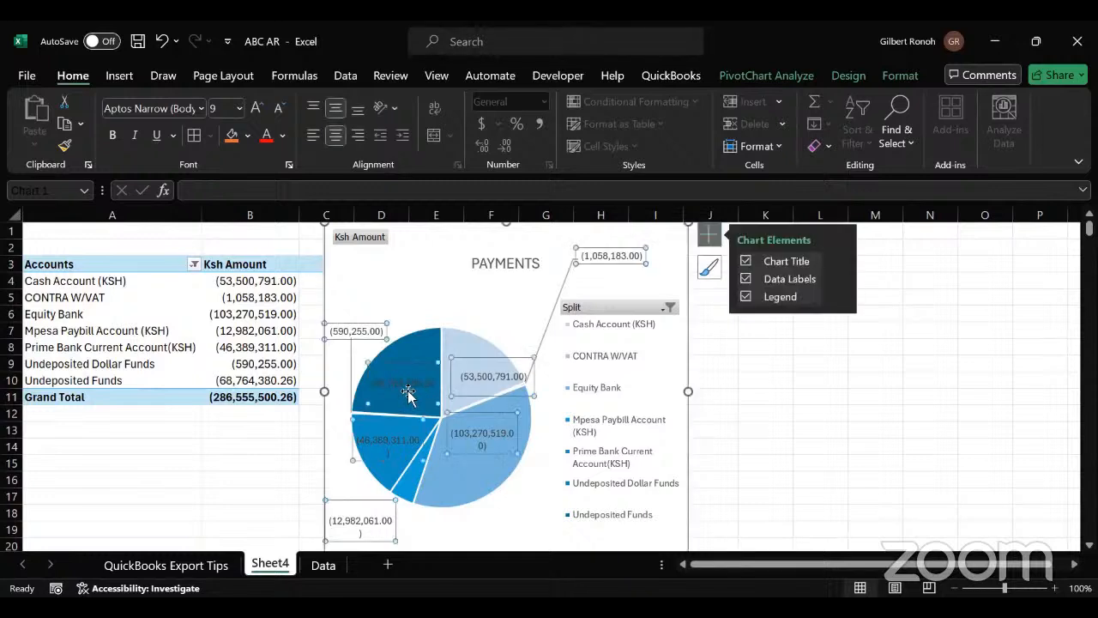
key("ctrl+b")
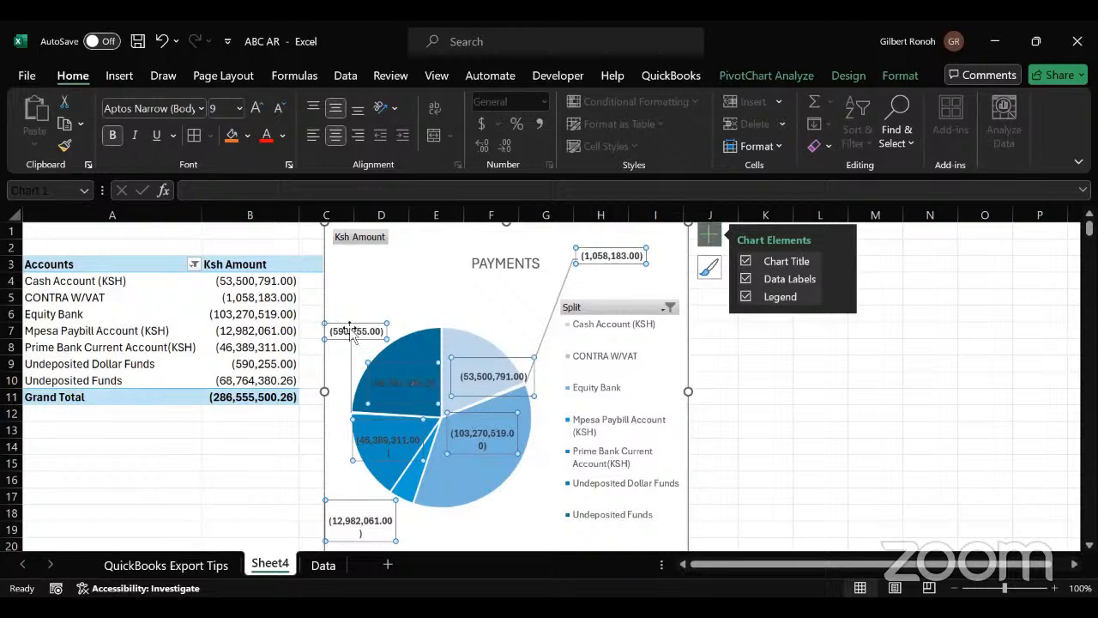
left_click(282, 137)
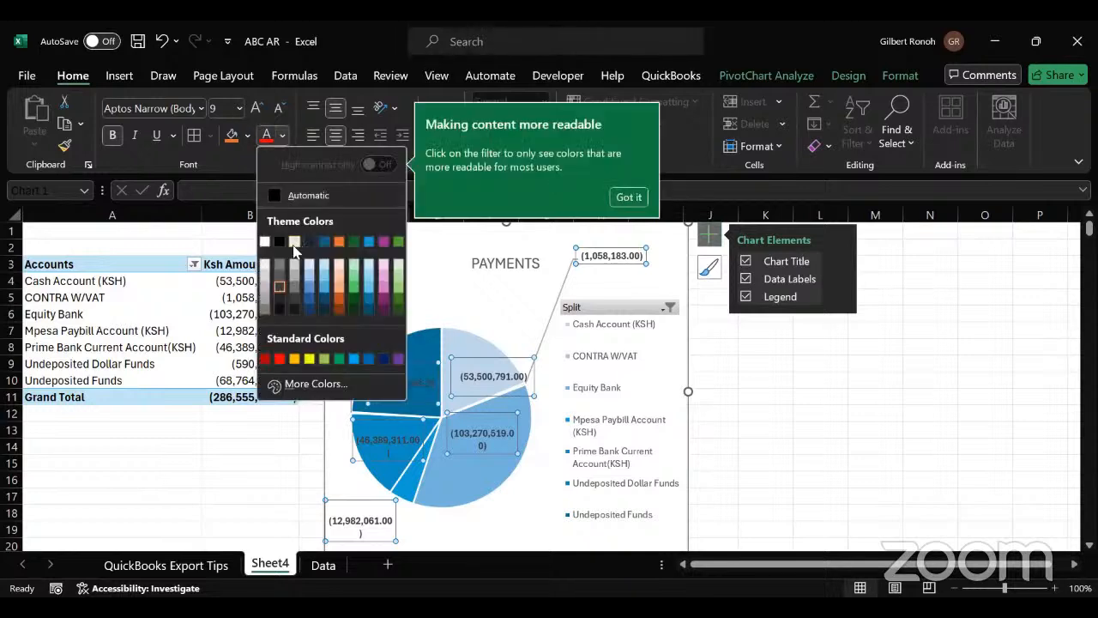
left_click(293, 243)
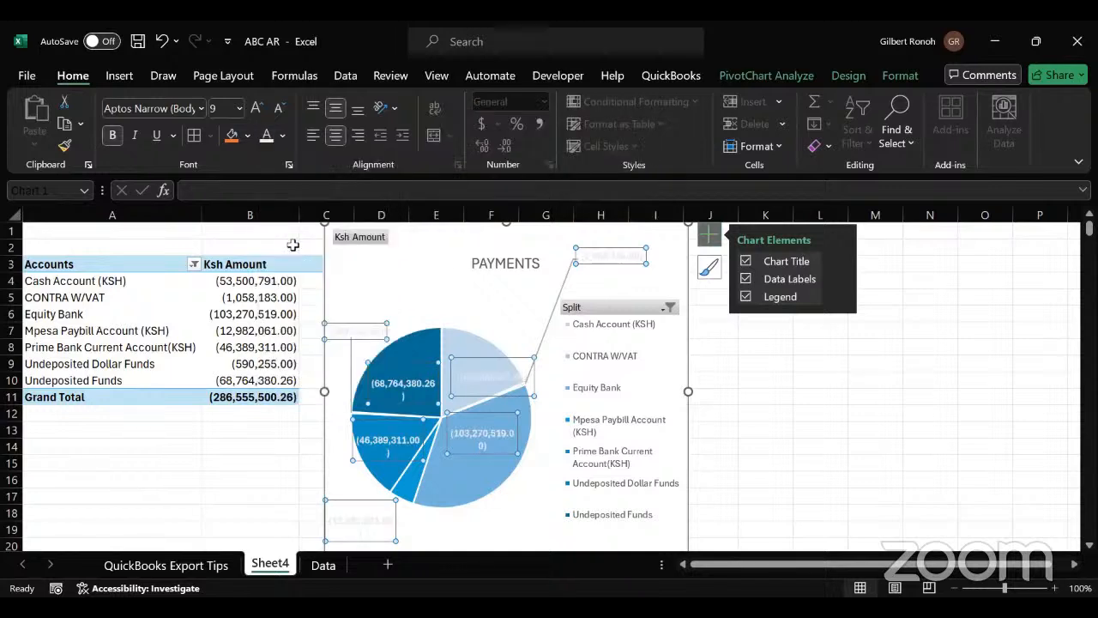
left_click(282, 136)
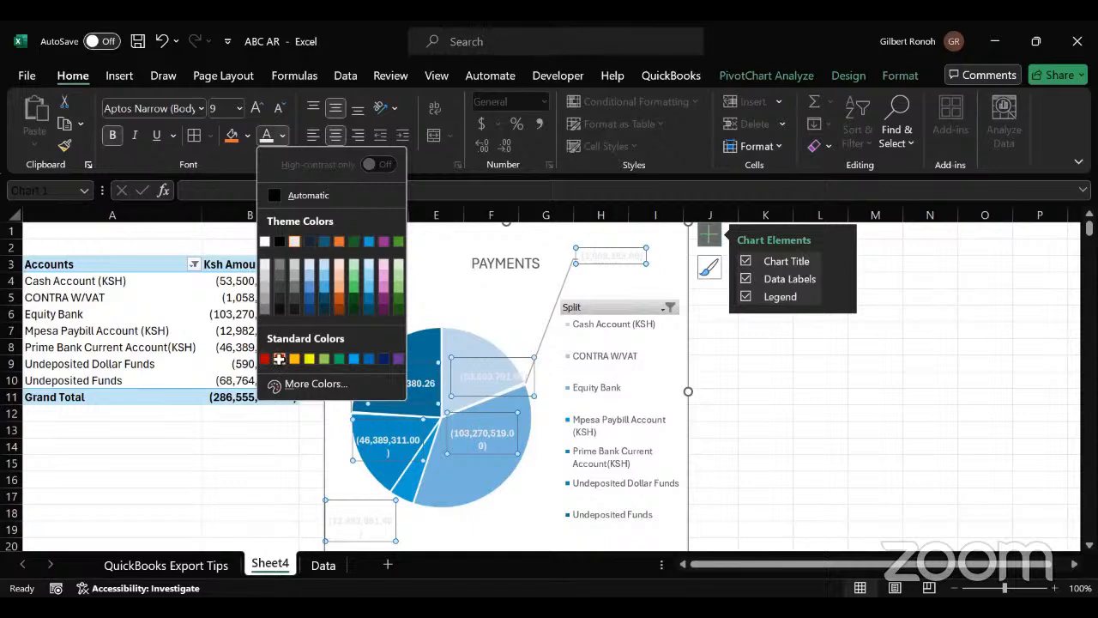
left_click(279, 359)
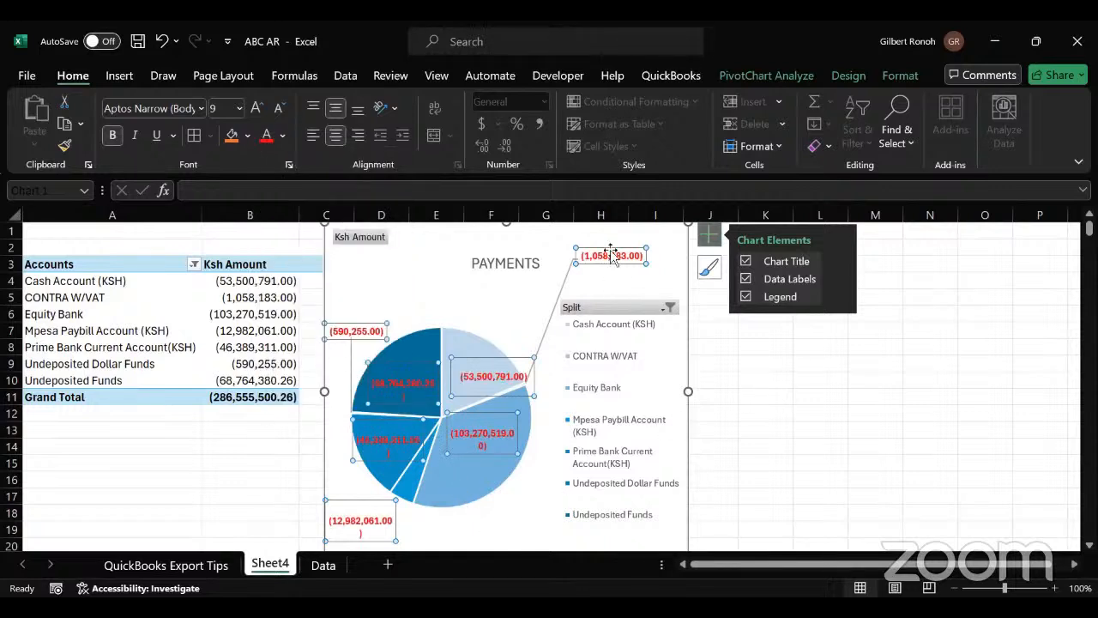
- Move the CONTRA W/VAT data label down beside its slice and the Mpesa Paybill Account label up against the pie's lower edge
left_click_drag(613, 255, 522, 331)
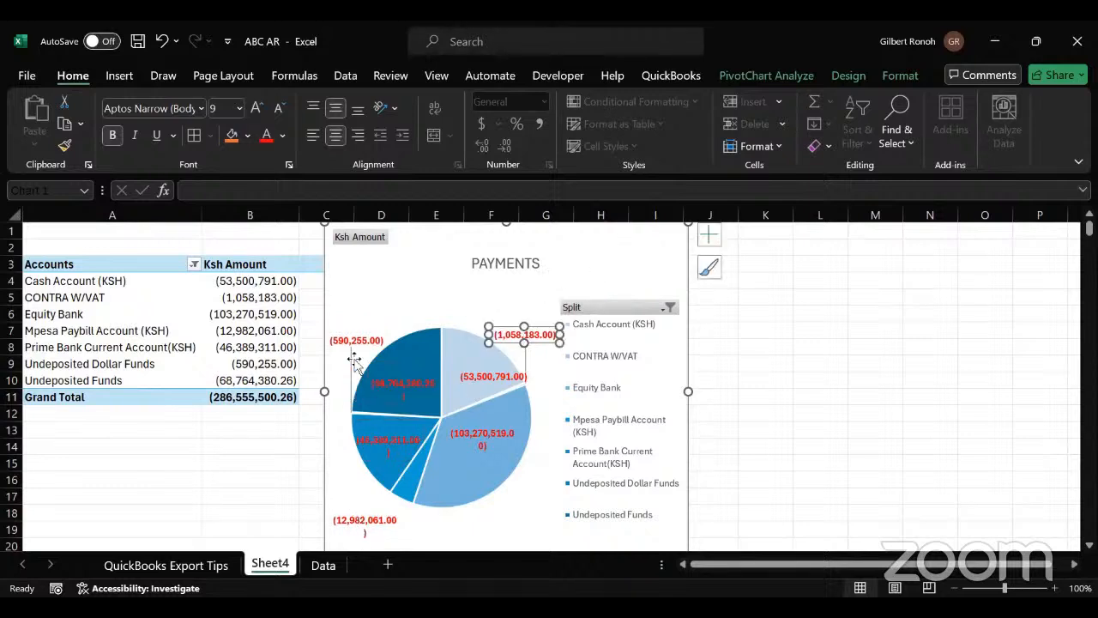
left_click_drag(351, 519, 357, 494)
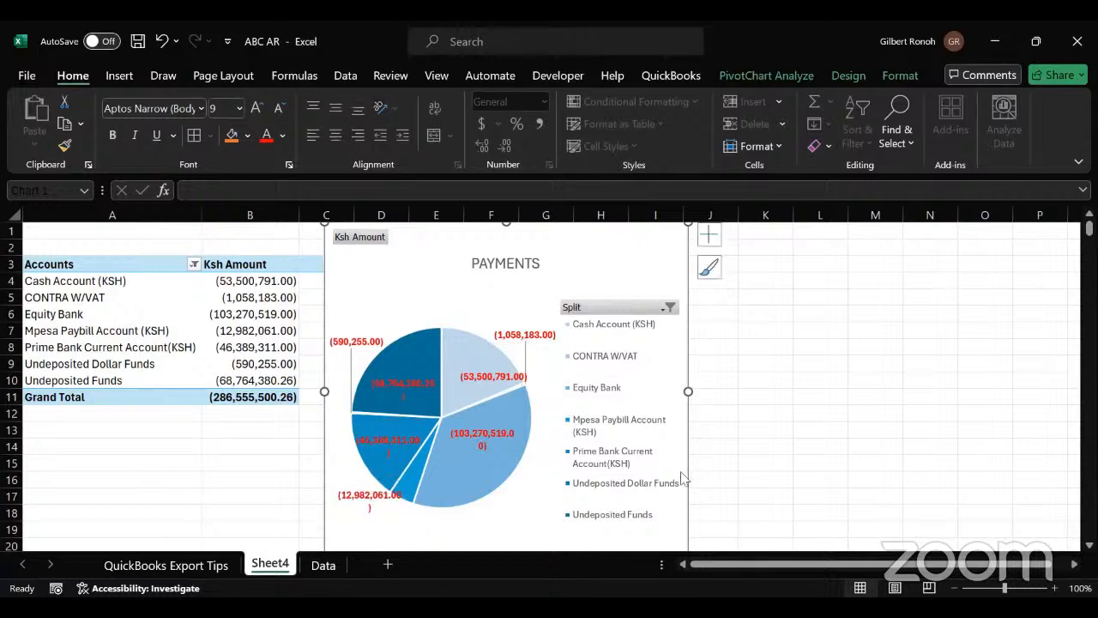
left_click(836, 463)
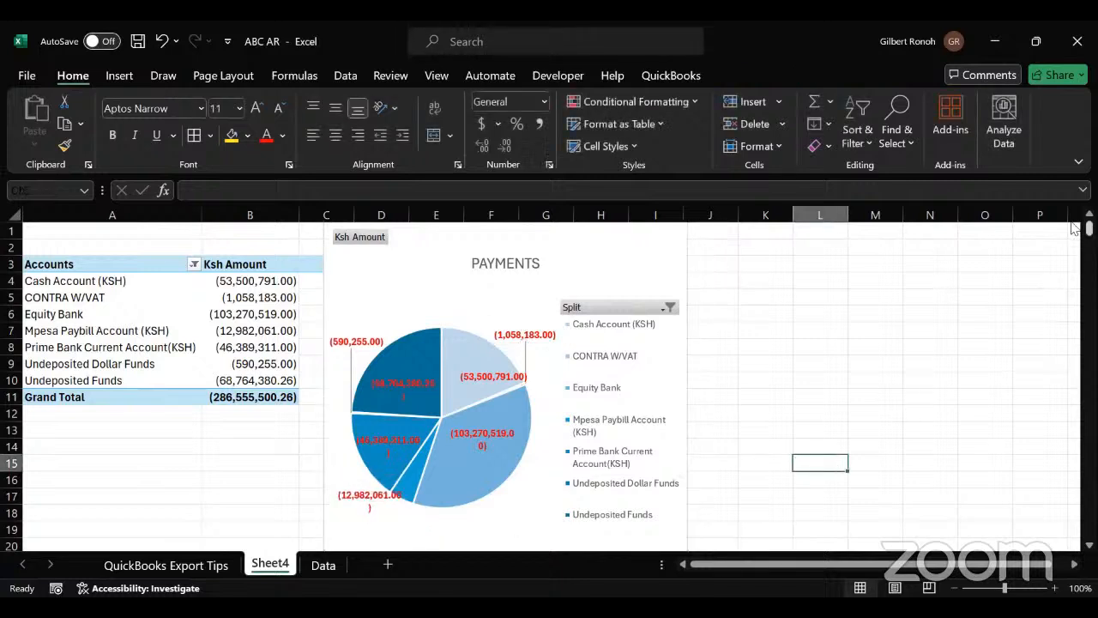
left_click_drag(1089, 228, 1073, 198)
left_click(804, 380)
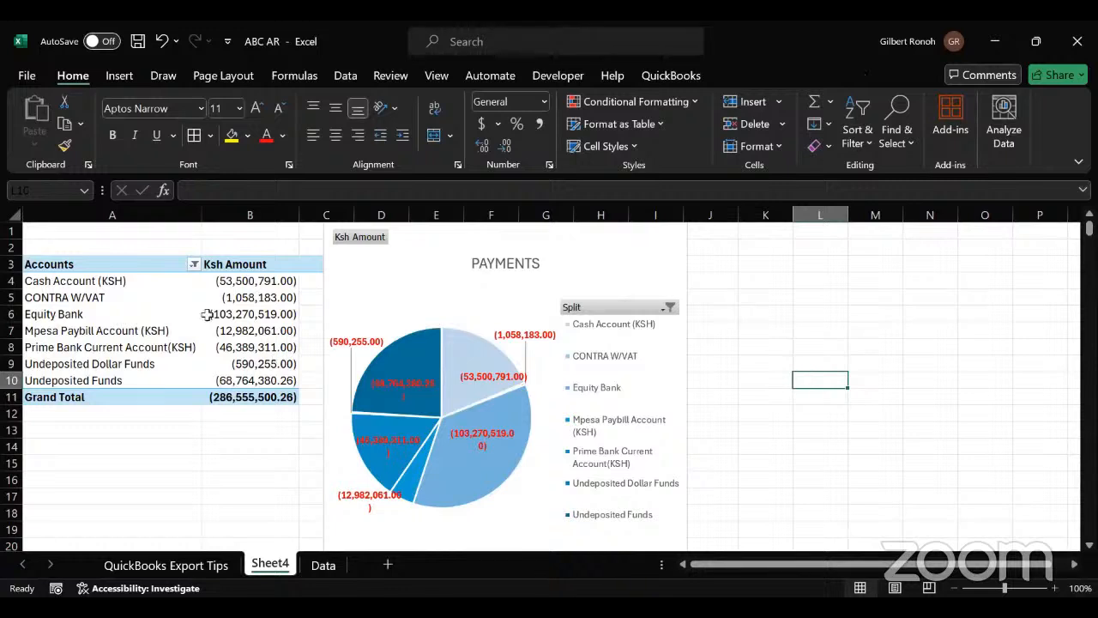
left_click_drag(89, 212, 331, 215)
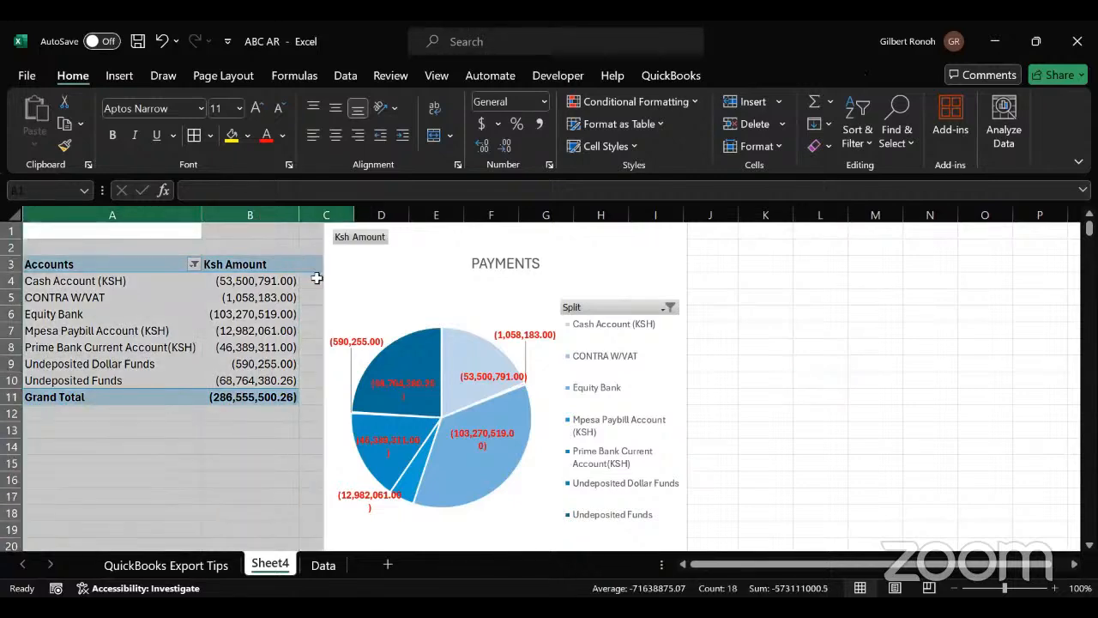
left_click(498, 364)
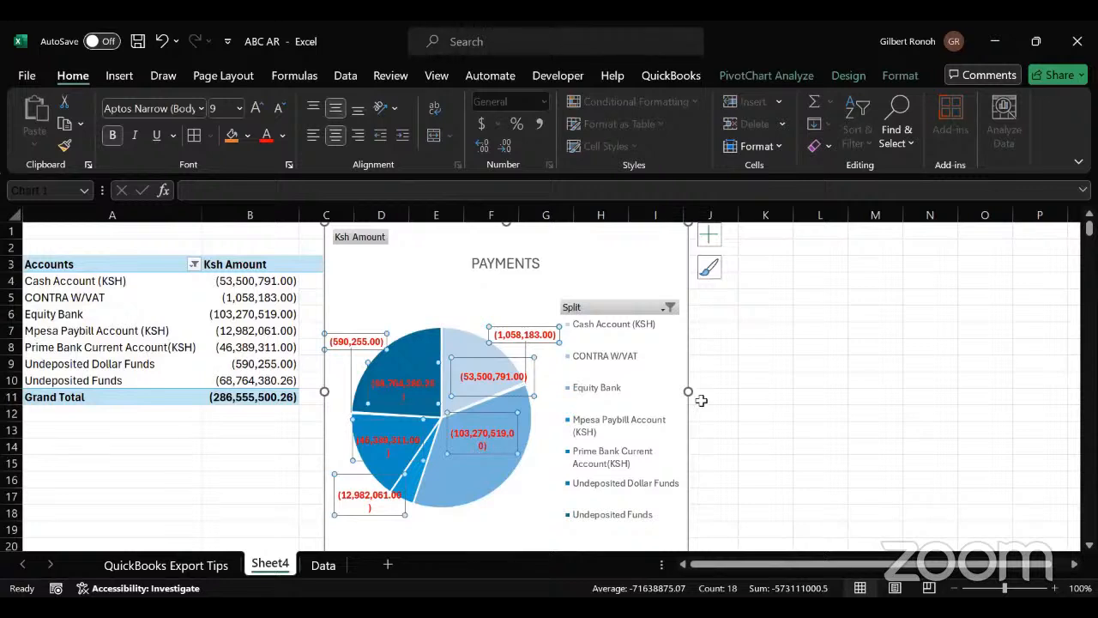
left_click(756, 412)
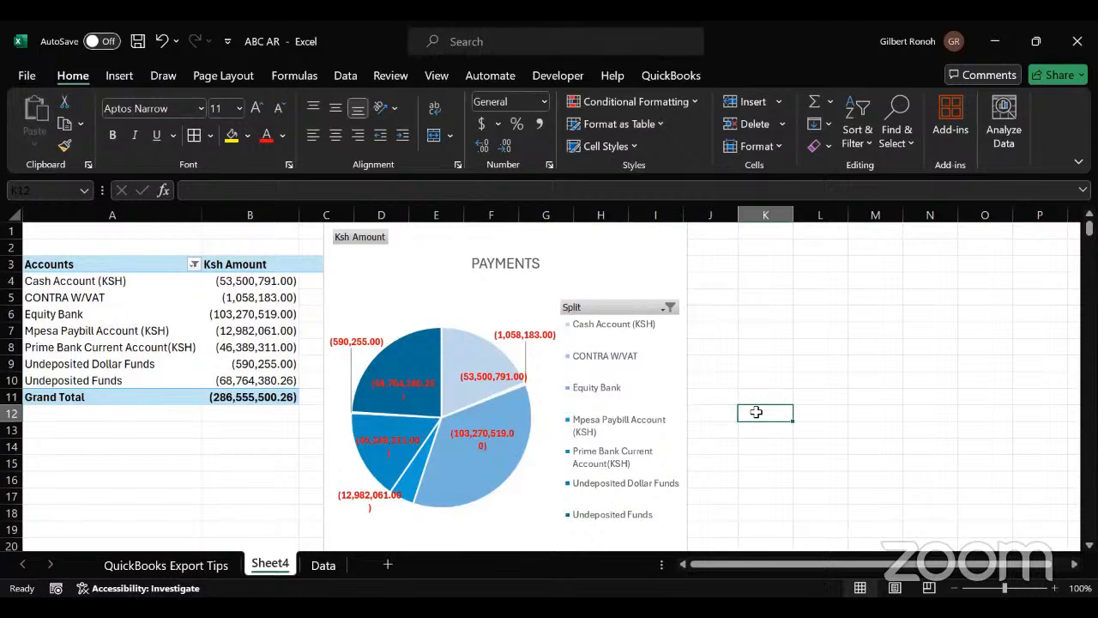
- Make the PAYMENTS chart title bold
left_click(507, 263)
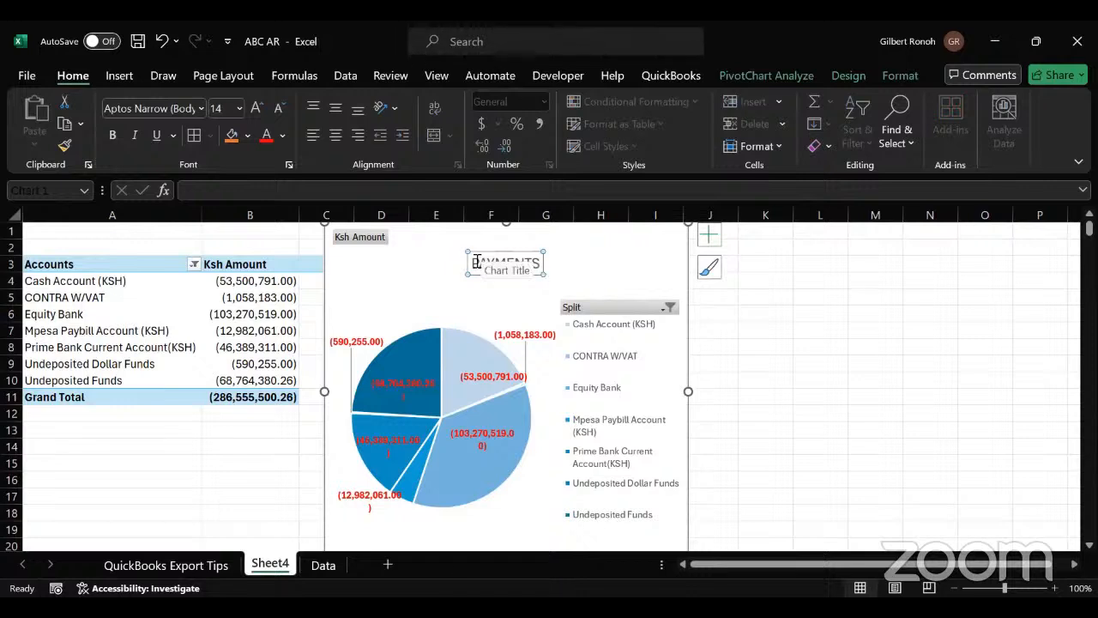
left_click_drag(474, 263, 543, 267)
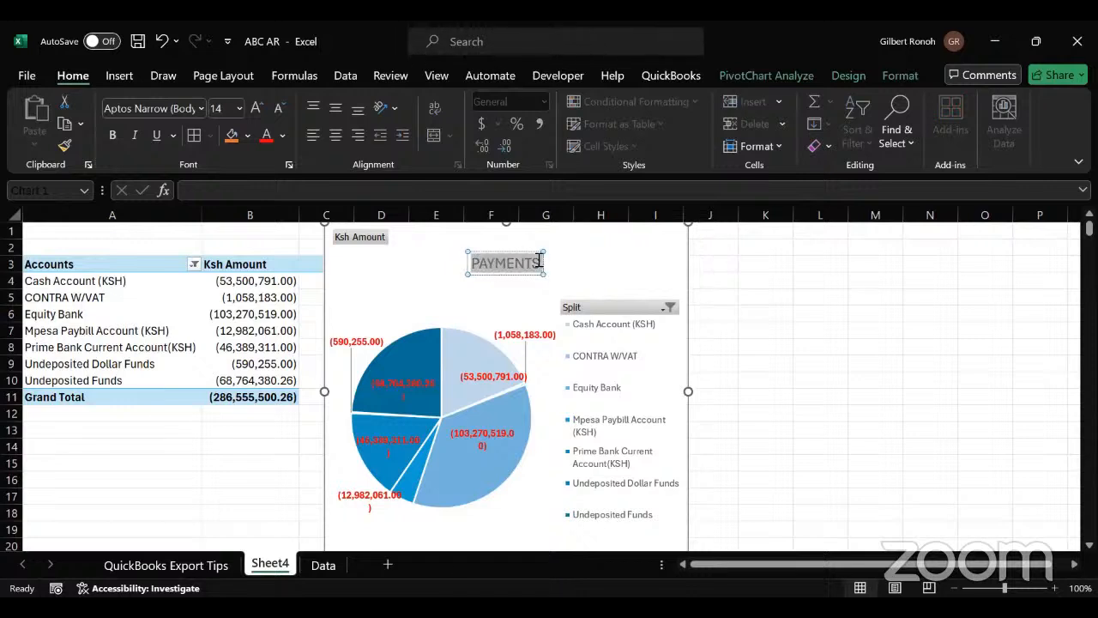
key("ctrl+b")
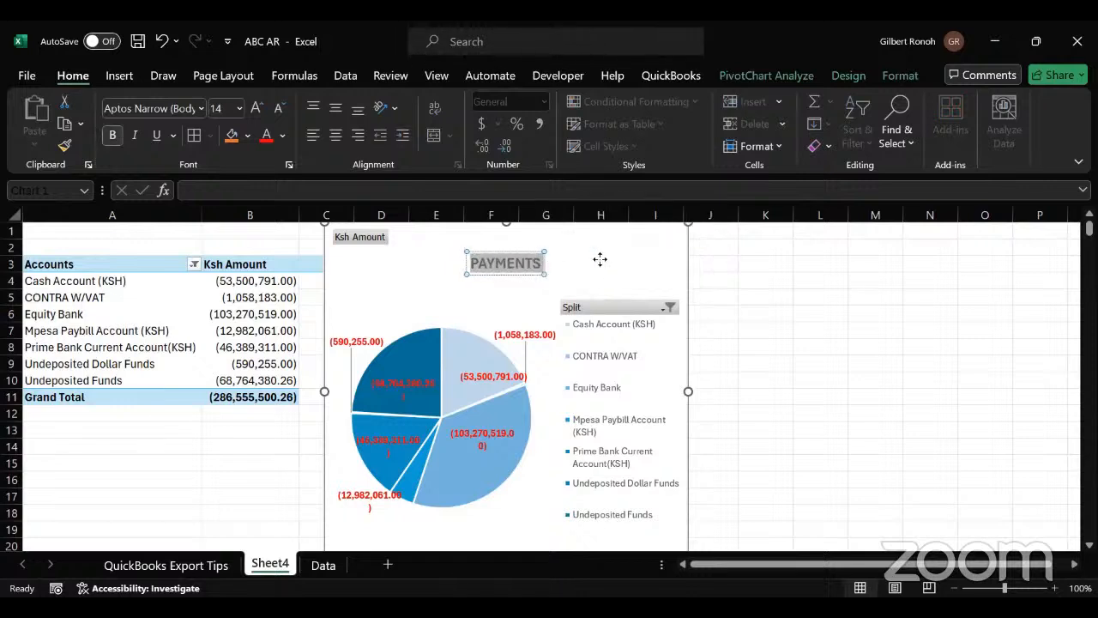
left_click(760, 289)
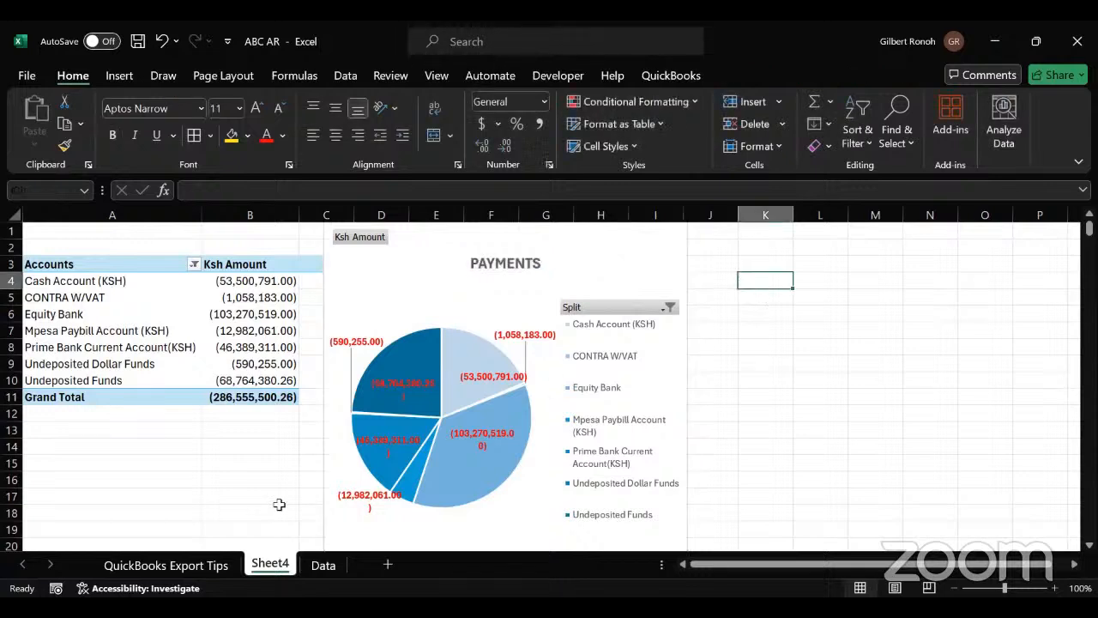
- Open the name of the Sheet4 worksheet for editing
right_click(270, 564)
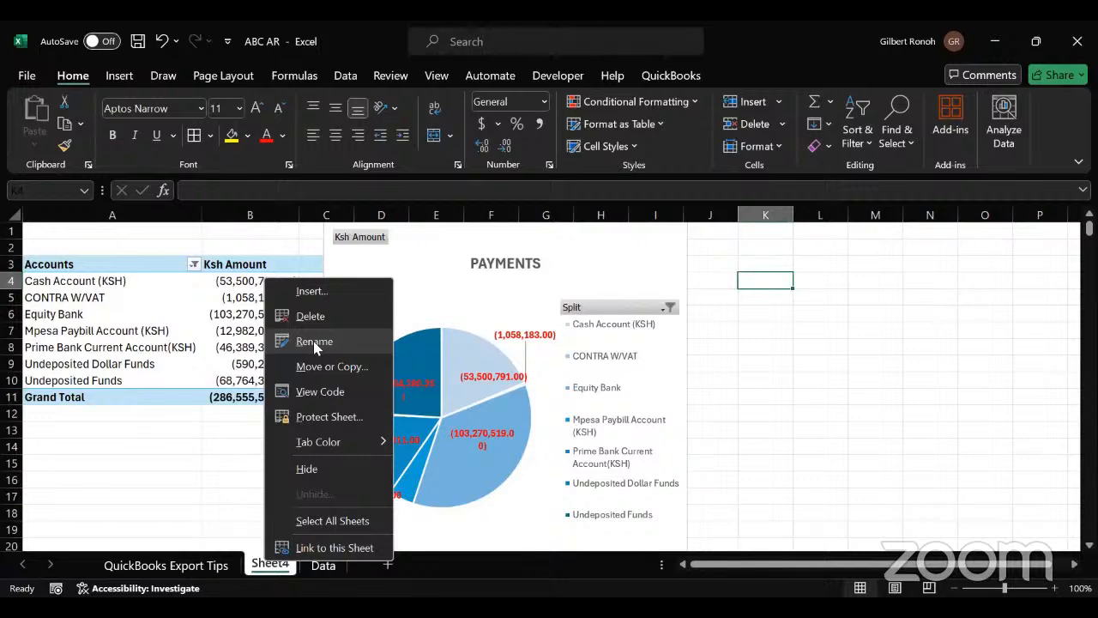
left_click(313, 341)
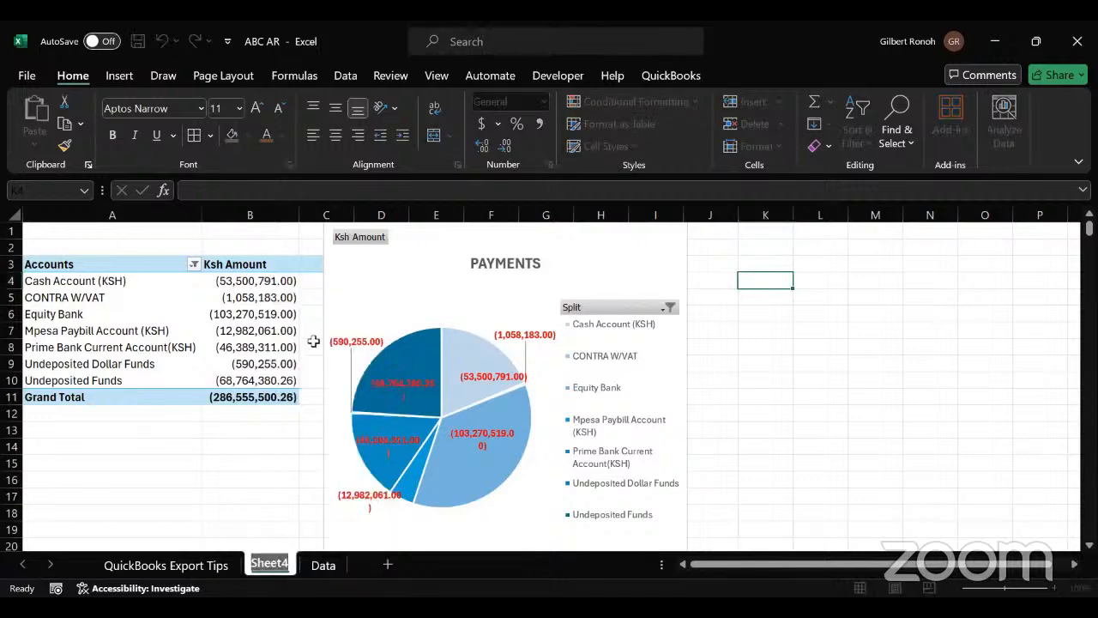